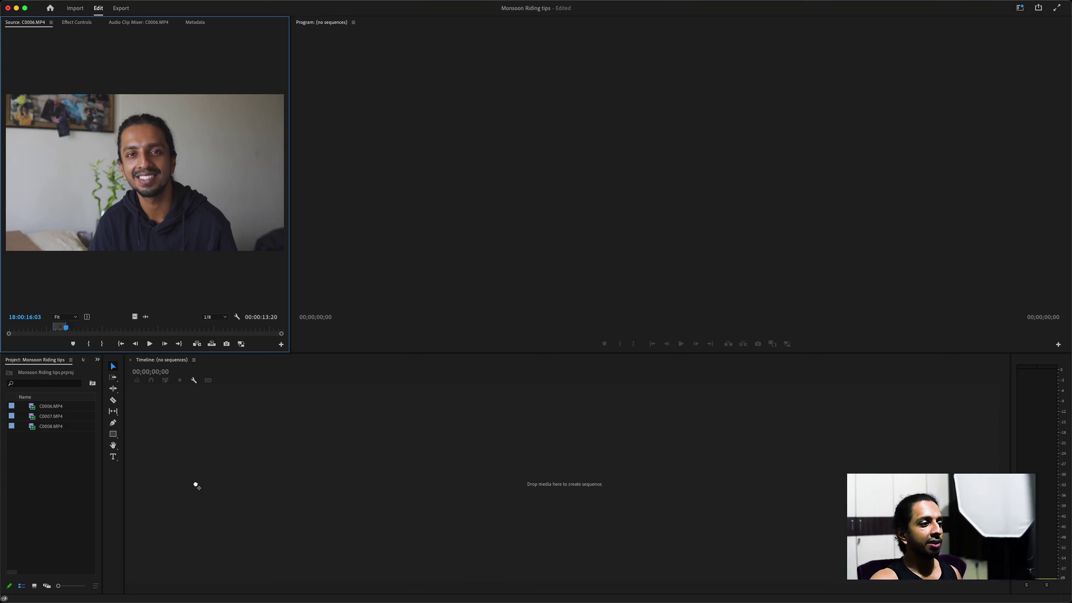
# Create a sequence from the C0006.MP4 clip on the empty timeline and review its sequence settings
pyautogui.moveTo(195, 484); pyautogui.dragTo(196, 485)
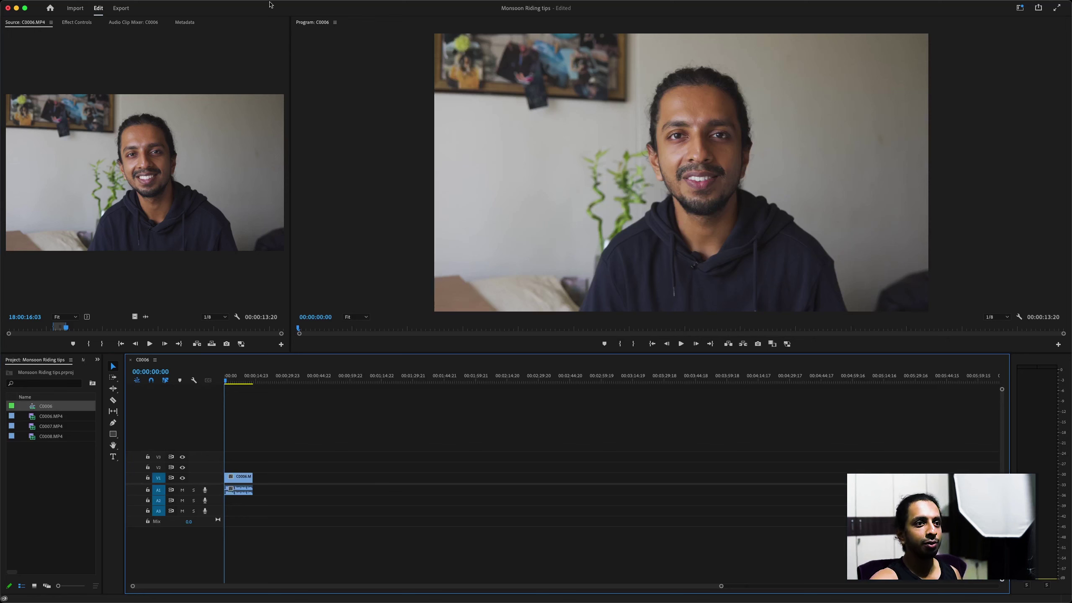
pyautogui.moveTo(71, 4)
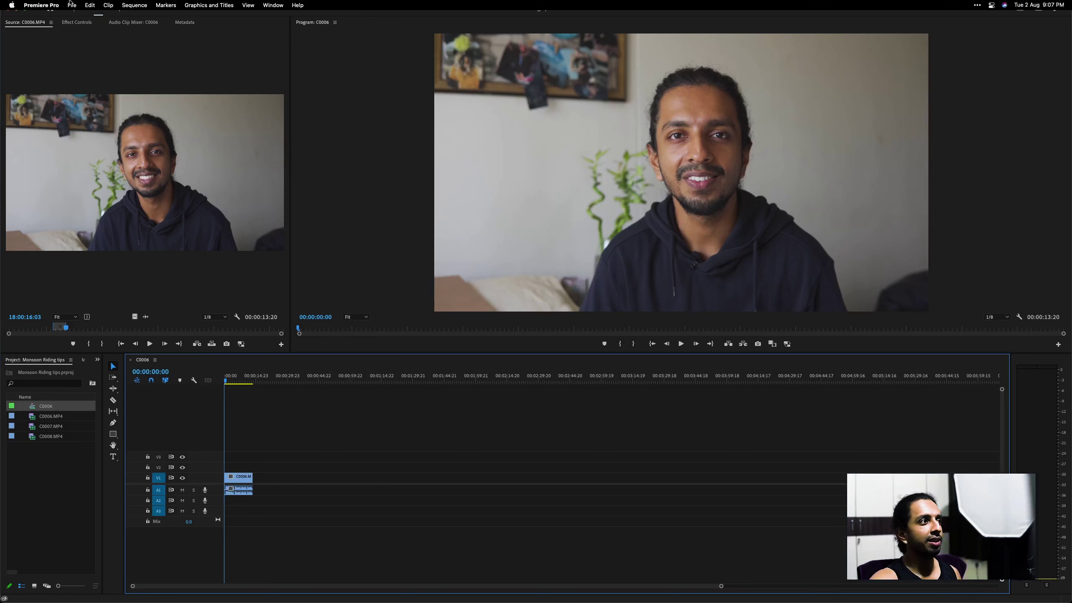
pyautogui.click(134, 5)
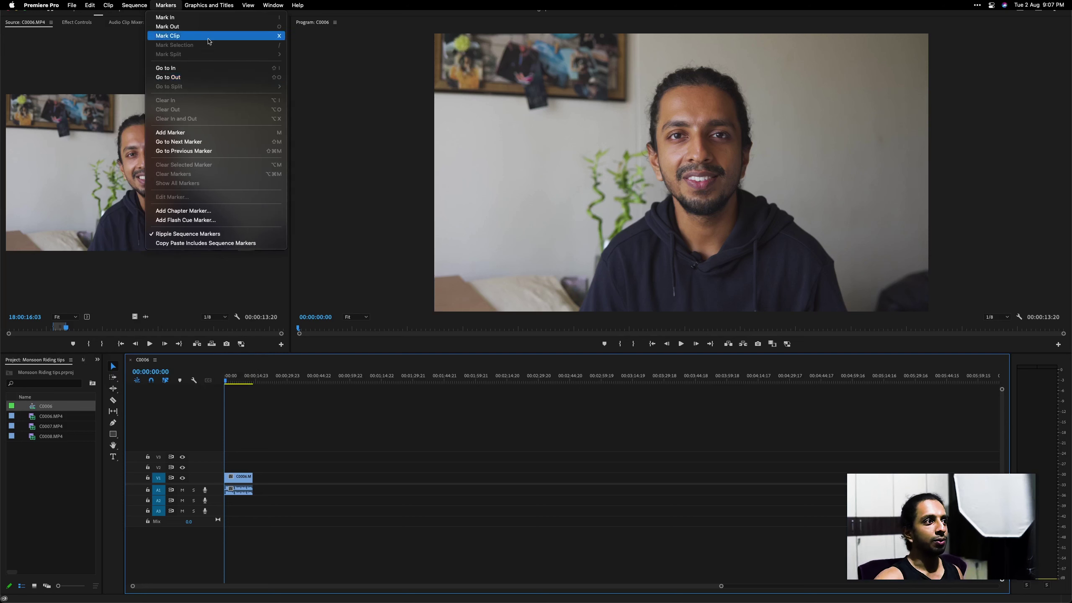
pyautogui.moveTo(162, 4)
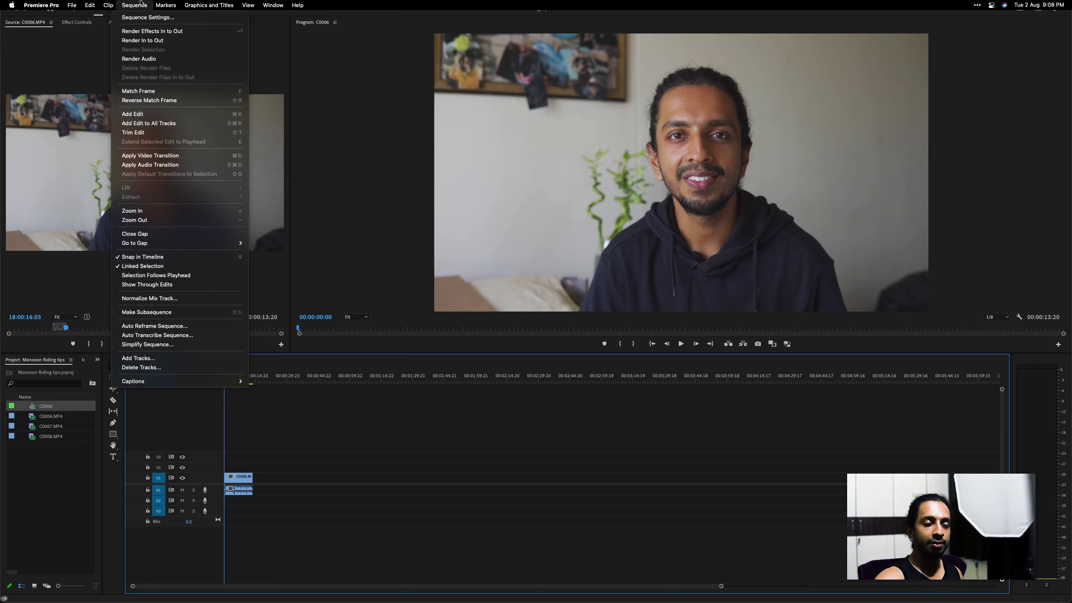
pyautogui.press('Escape')
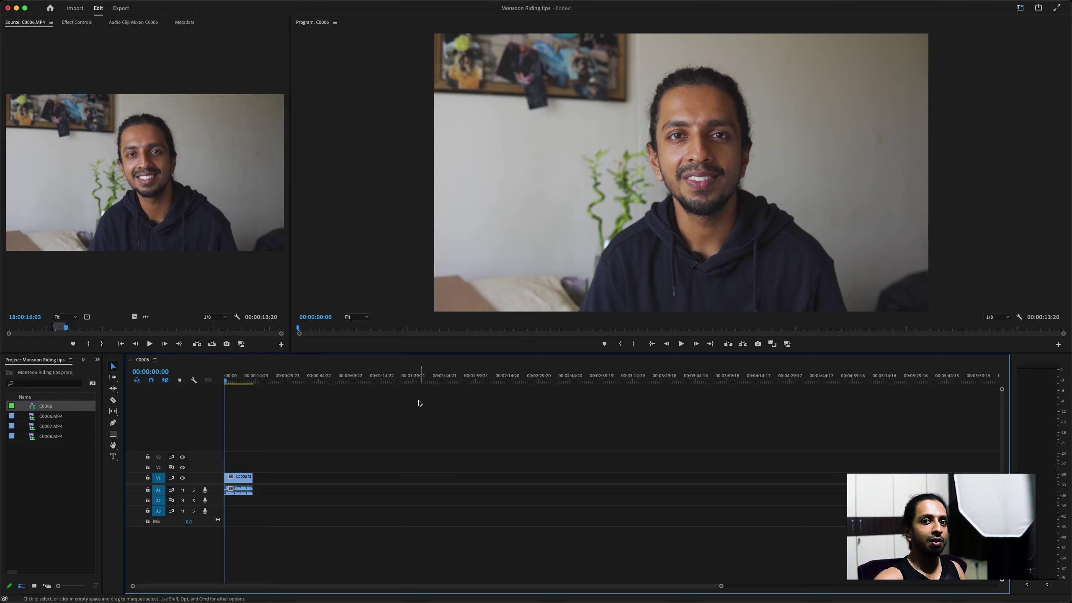
pyautogui.click(134, 5)
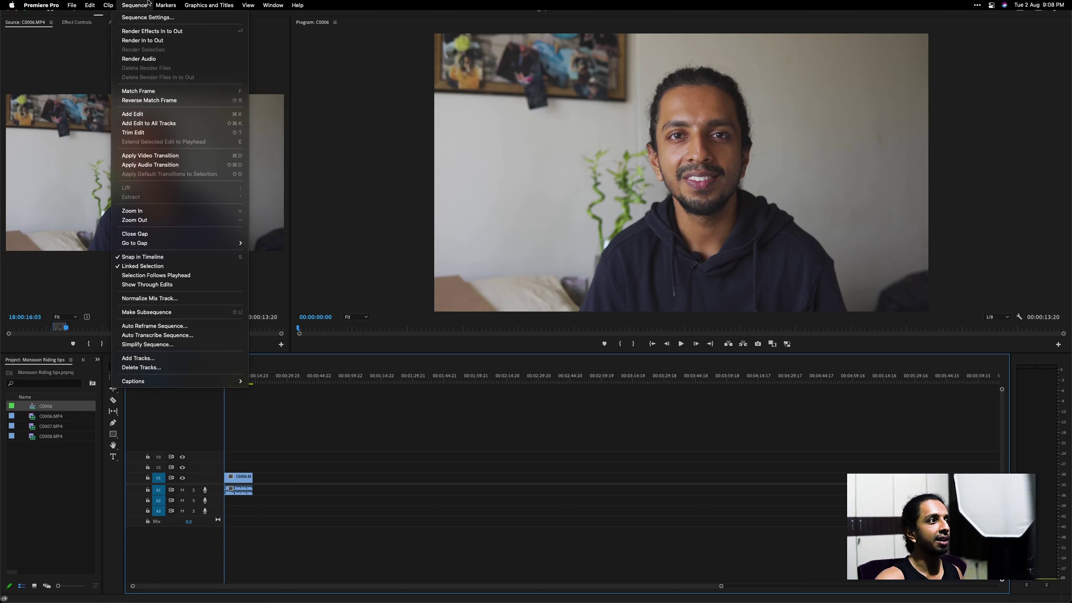
pyautogui.click(132, 18)
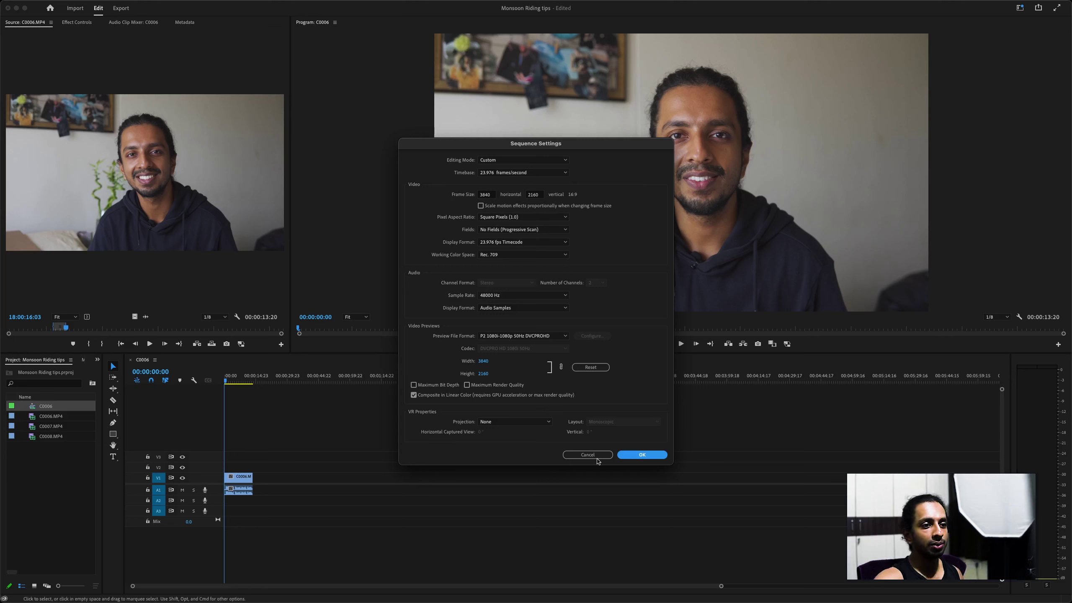
pyautogui.click(642, 455)
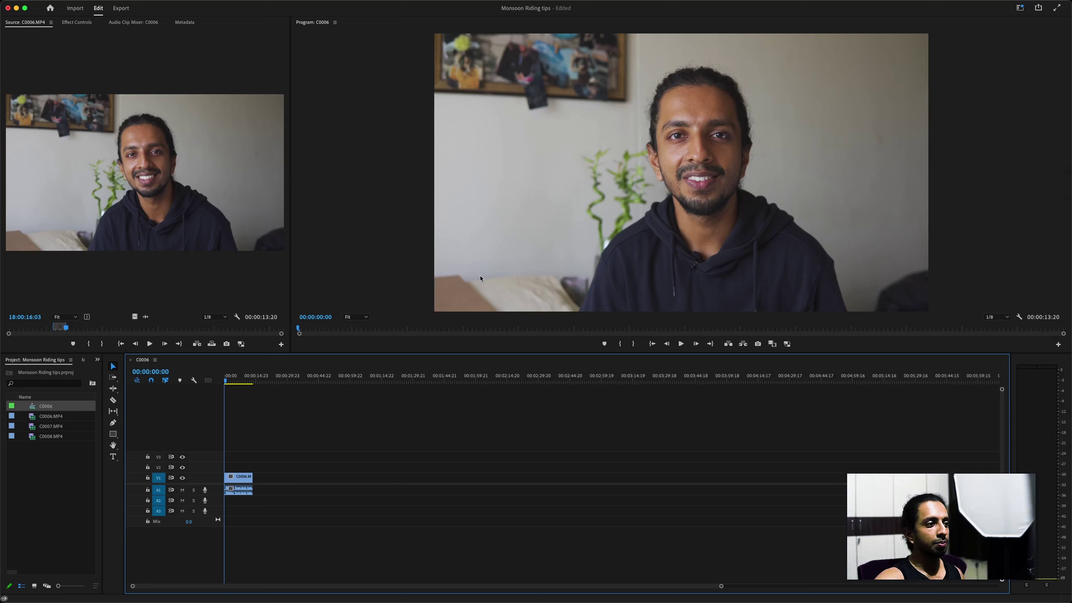
# Import INTRO.mp4 and OUTRO.mp4 into the project from the Travel Vlogs folder on the Data drive
pyautogui.rightClick(56, 458)
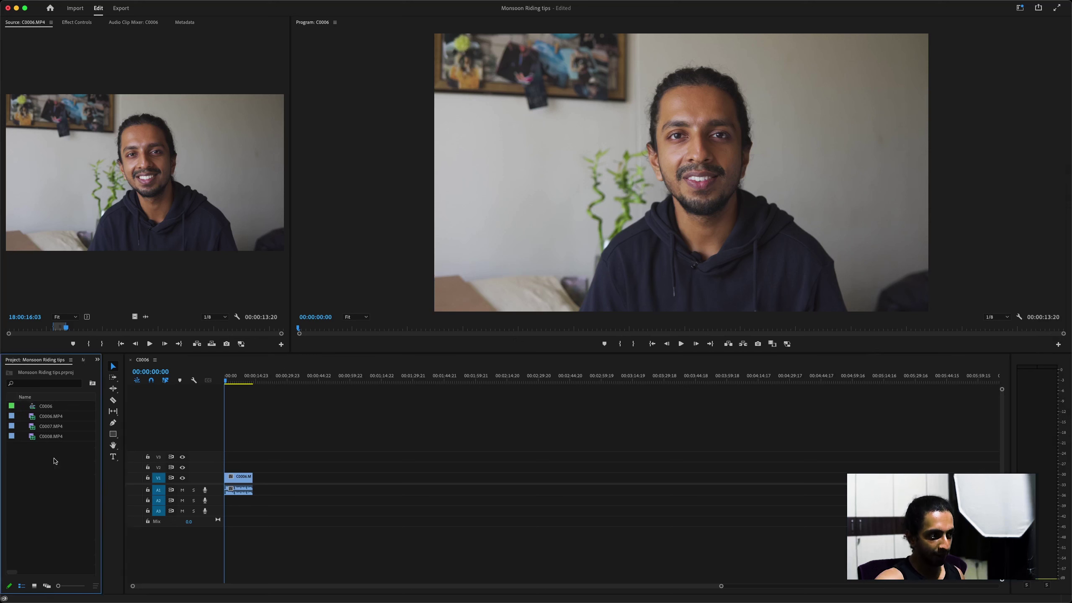
pyautogui.click(71, 501)
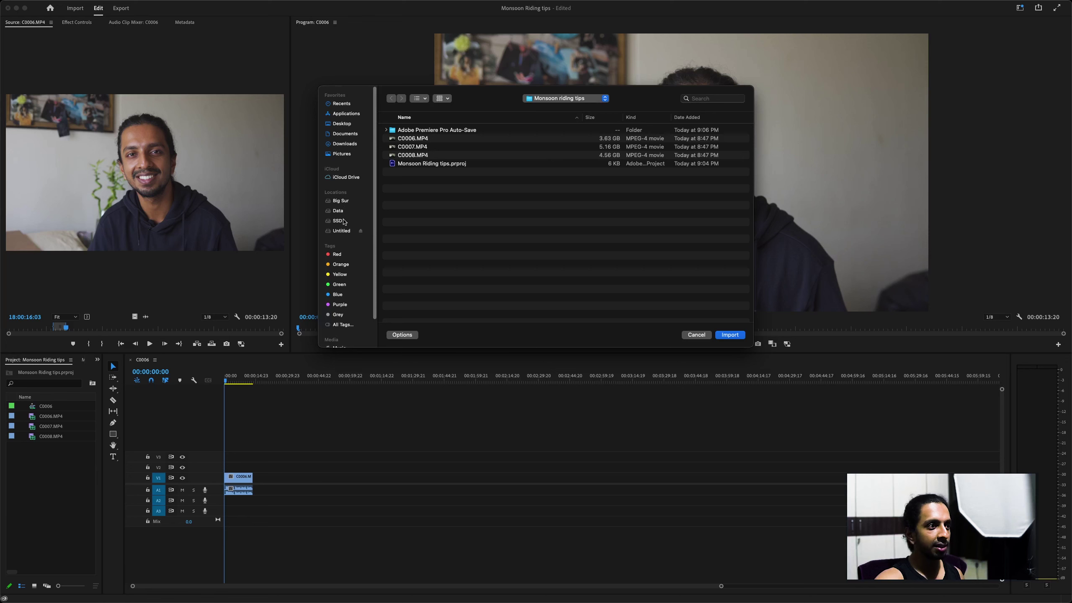
pyautogui.click(349, 221)
pyautogui.click(350, 211)
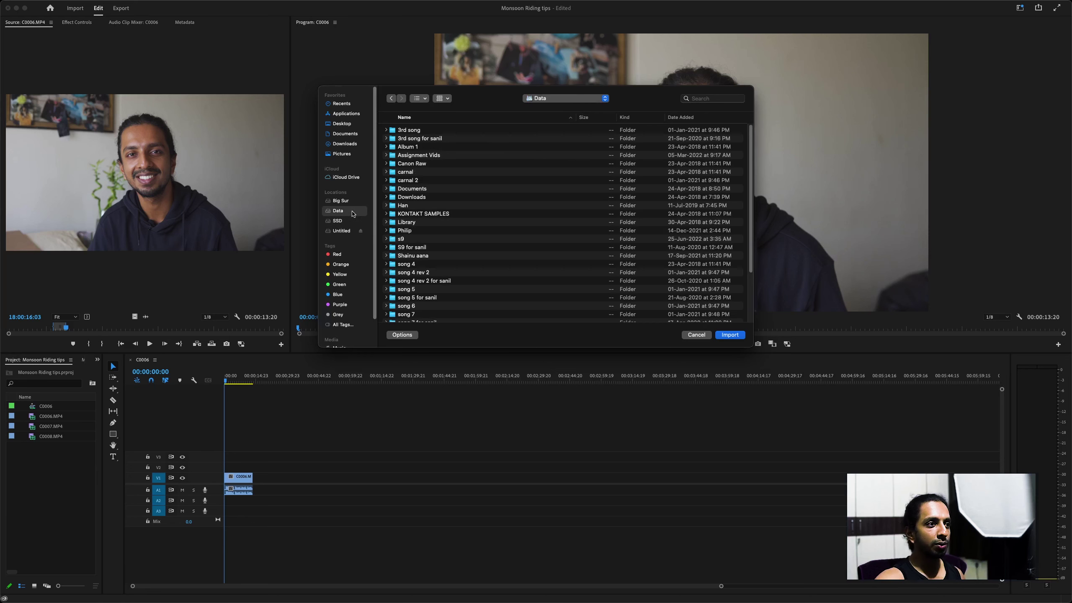
pyautogui.scroll(-10, 444, 268)
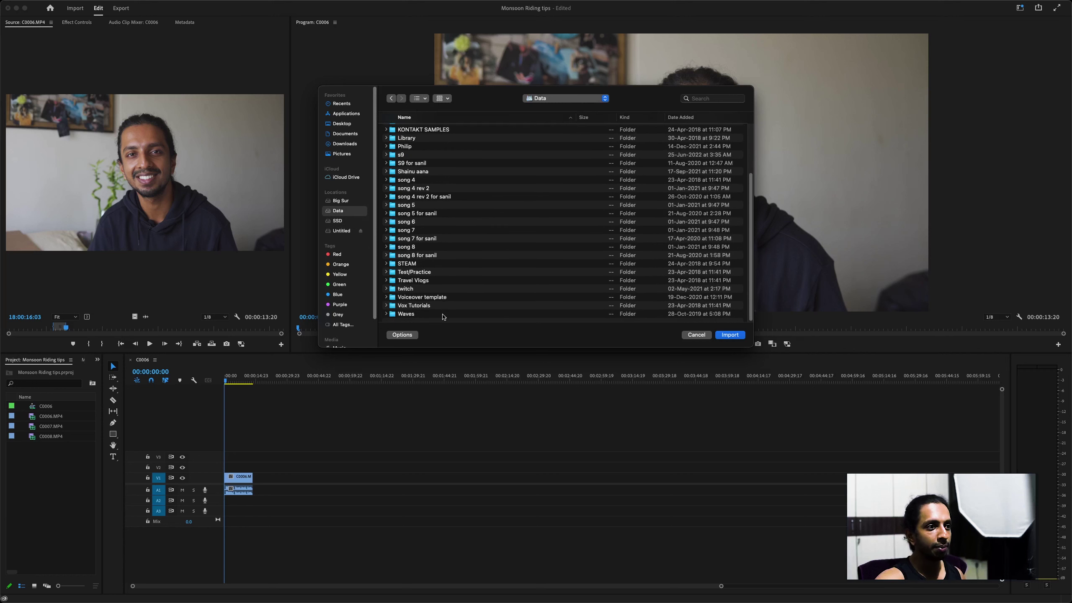
pyautogui.doubleClick(423, 281)
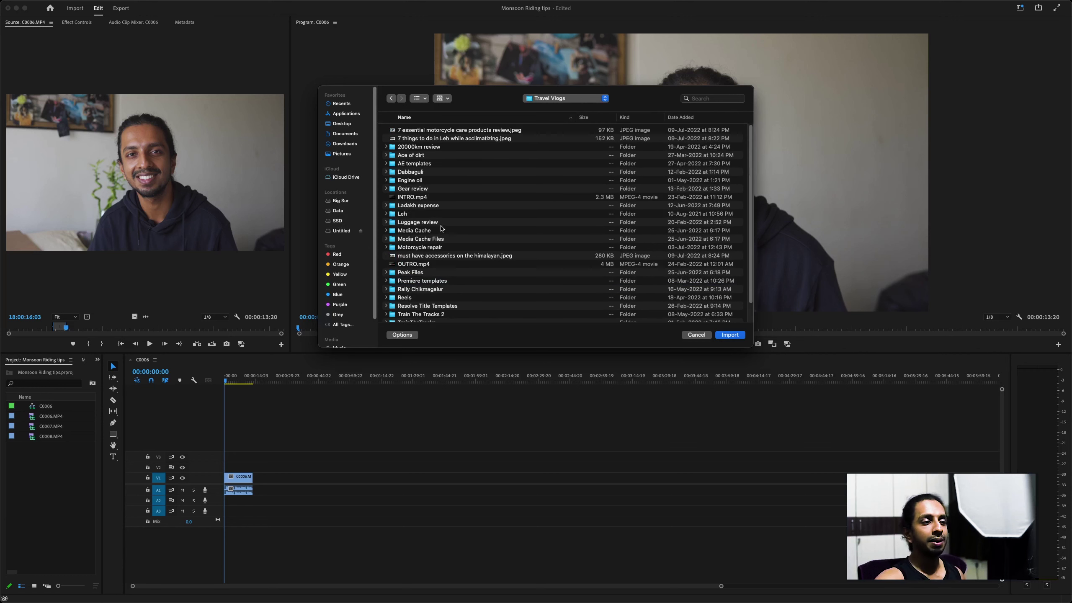
pyautogui.click(433, 197)
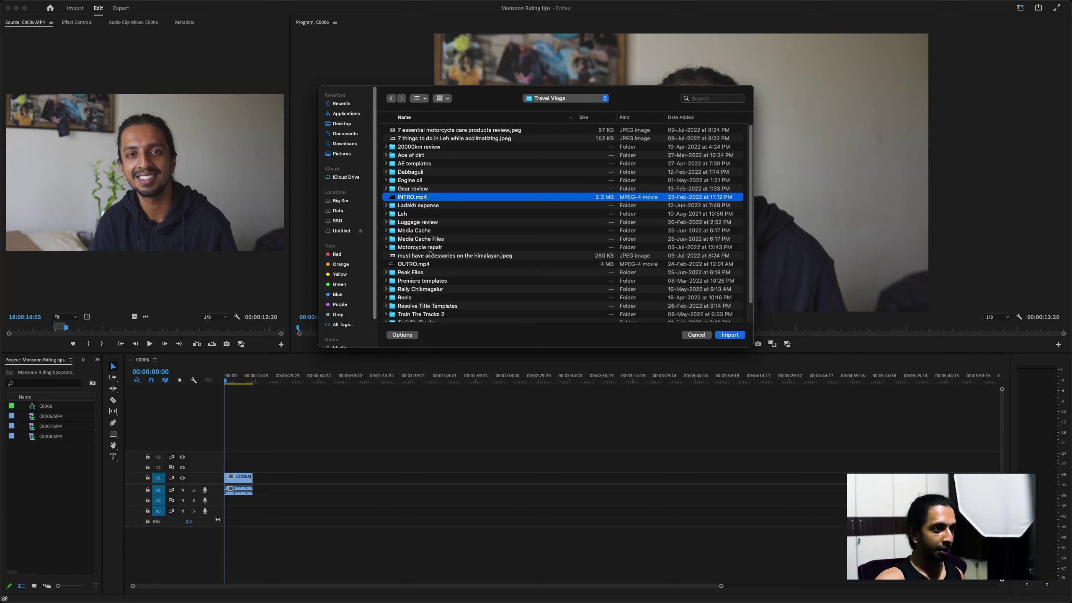
pyautogui.keyDown('super'); pyautogui.click(426, 264); pyautogui.keyUp('super')
pyautogui.click(738, 334)
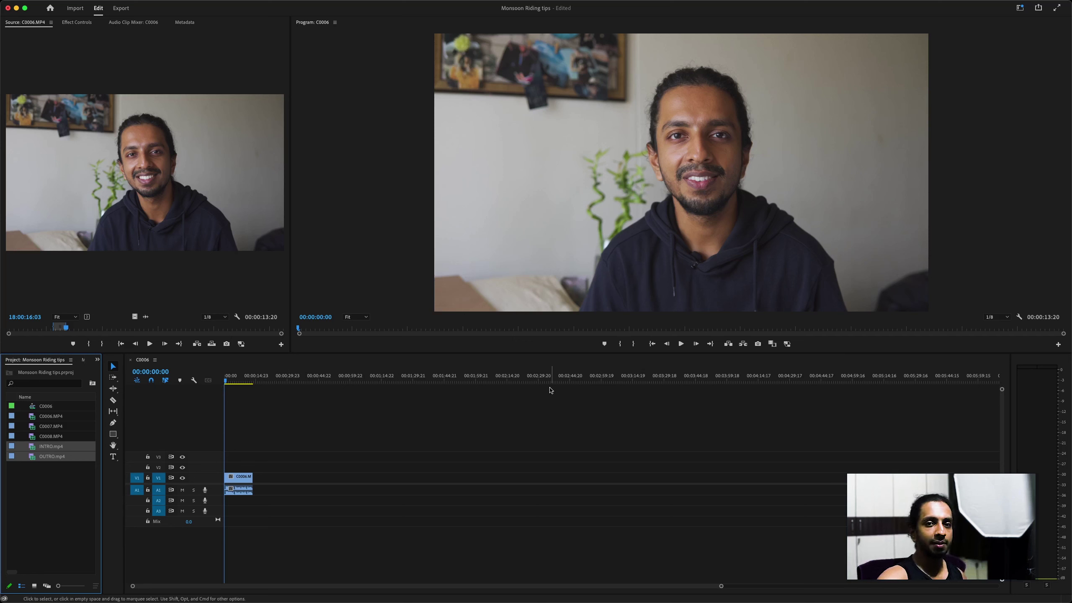
# Preview INTRO.mp4 in the source monitor and place it directly after the C0006.MP4 clip on the timeline
pyautogui.click(38, 492)
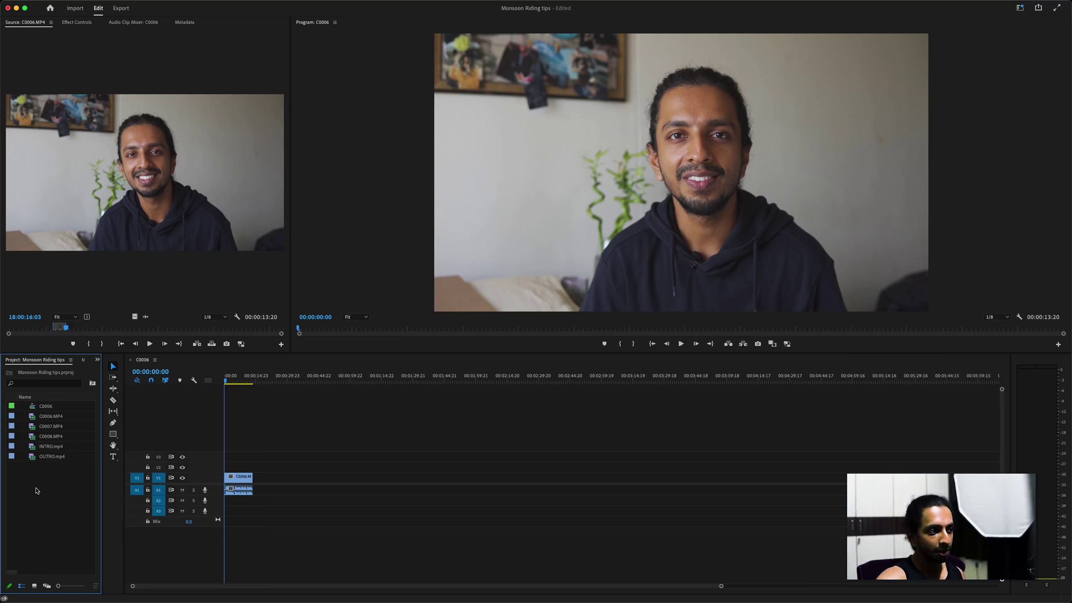
pyautogui.click(31, 450)
pyautogui.doubleClick(31, 450)
pyautogui.press('space')
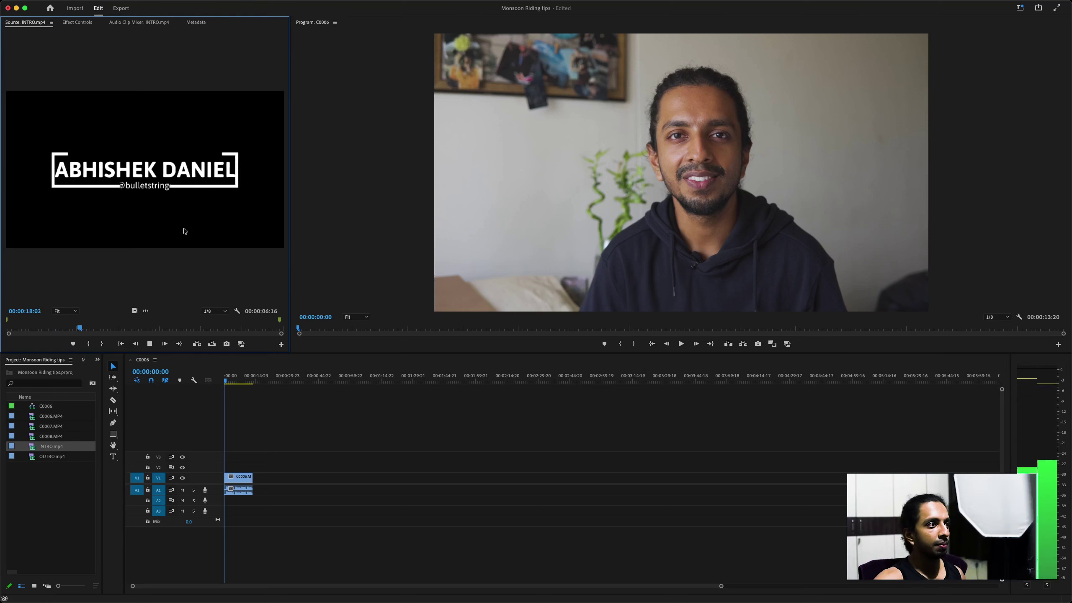
pyautogui.press('space')
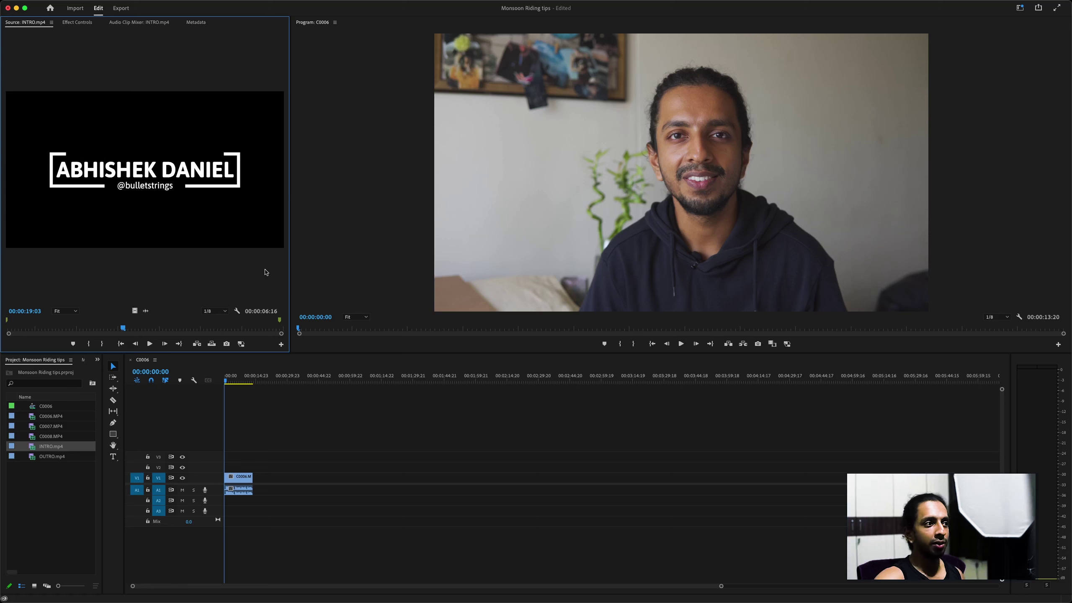
pyautogui.moveTo(160, 173); pyautogui.dragTo(254, 476)
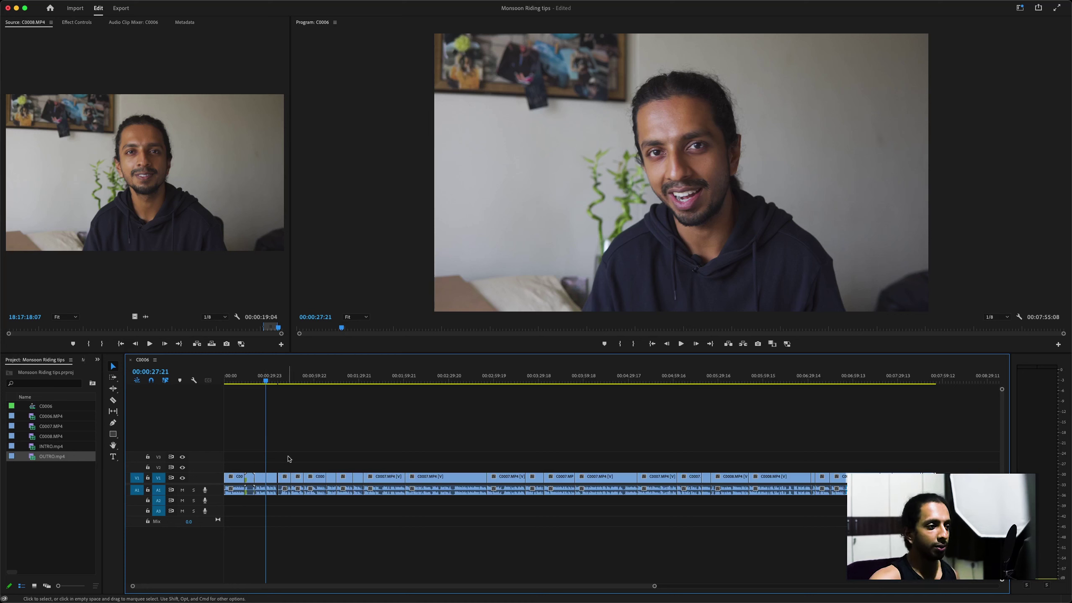
# Play the talking clip before the first gap and trim its end back to 00:00:34:22
pyautogui.press('=')
pyautogui.press('=')
pyautogui.press('=')
pyautogui.press('=')
pyautogui.press('space')
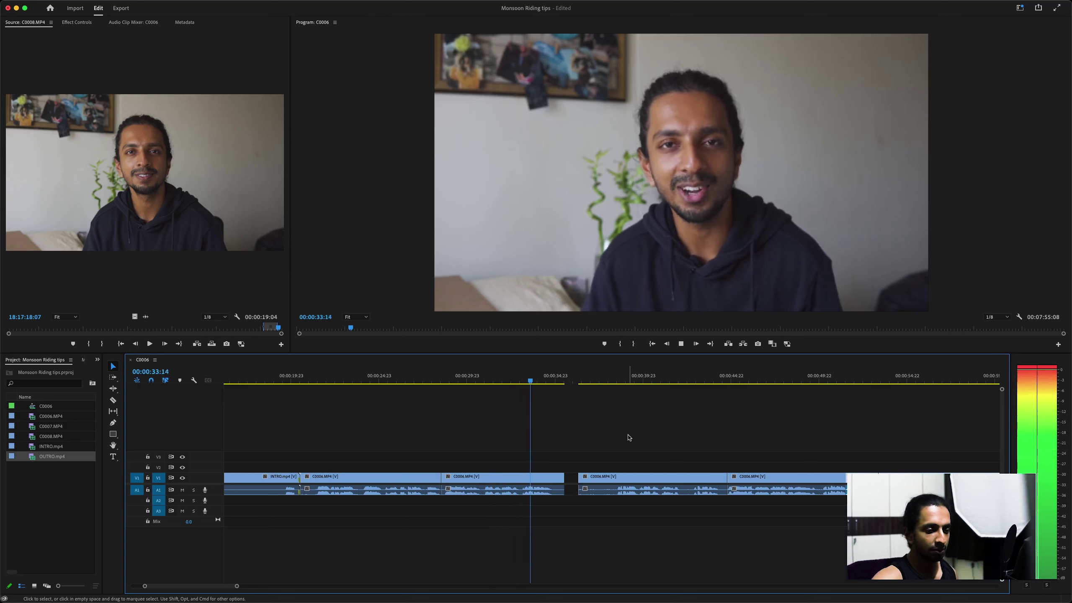
pyautogui.press('space')
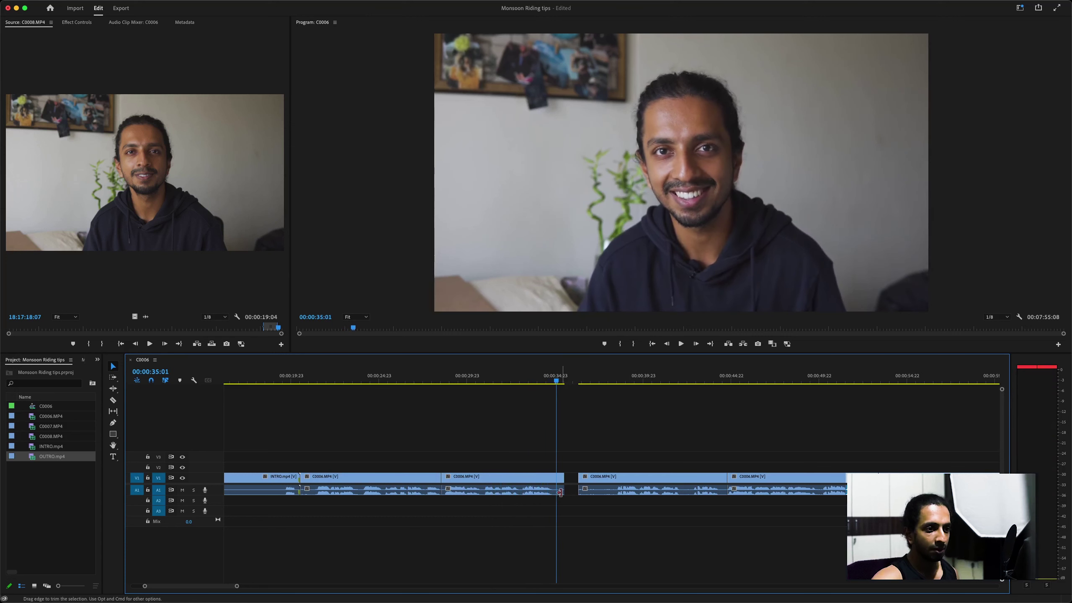
pyautogui.press('Left')
pyautogui.press('Left')
pyautogui.press('Left')
pyautogui.press('Left')
pyautogui.press('Left')
pyautogui.press('Left')
pyautogui.press('Left')
pyautogui.press('Left')
pyautogui.press('Left')
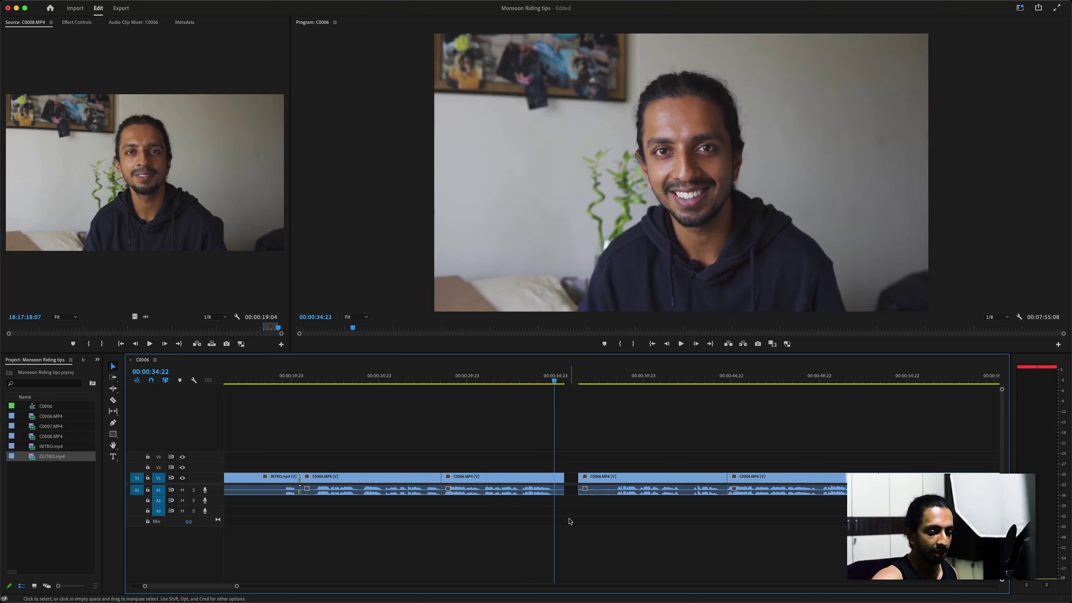
pyautogui.moveTo(564, 486)
pyautogui.mouseDown()
pyautogui.moveTo(548, 489)
pyautogui.moveTo(619, 505)
pyautogui.moveTo(568, 481)
pyautogui.mouseUp()
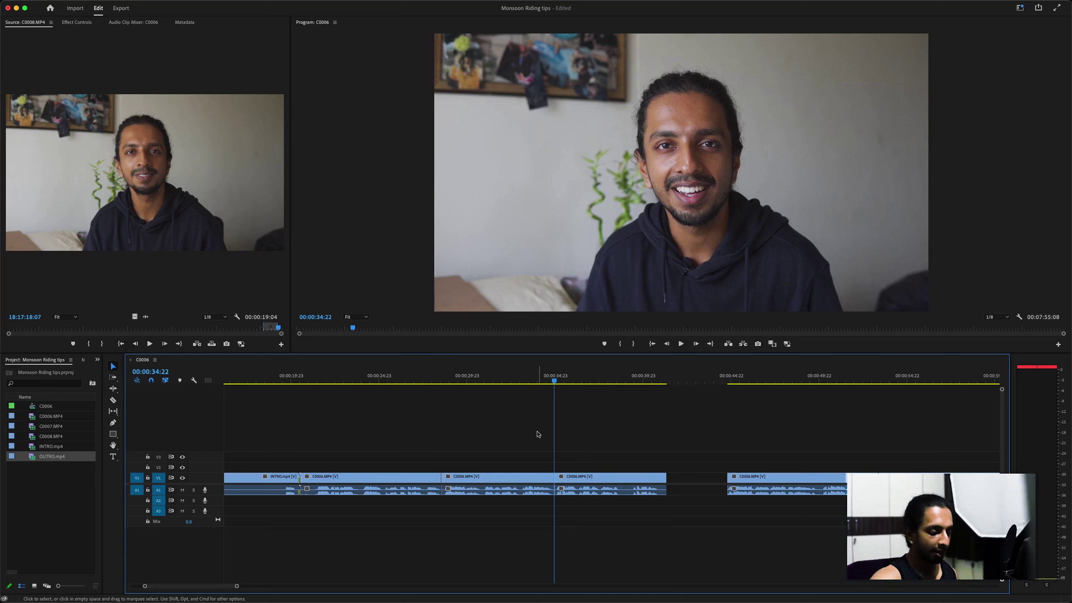
# Apply the Exponential Fade crossfade to the start of the first C0006.MP4 clip's audio
pyautogui.scroll(-6, 537, 434)
pyautogui.scroll(-4, 537, 418)
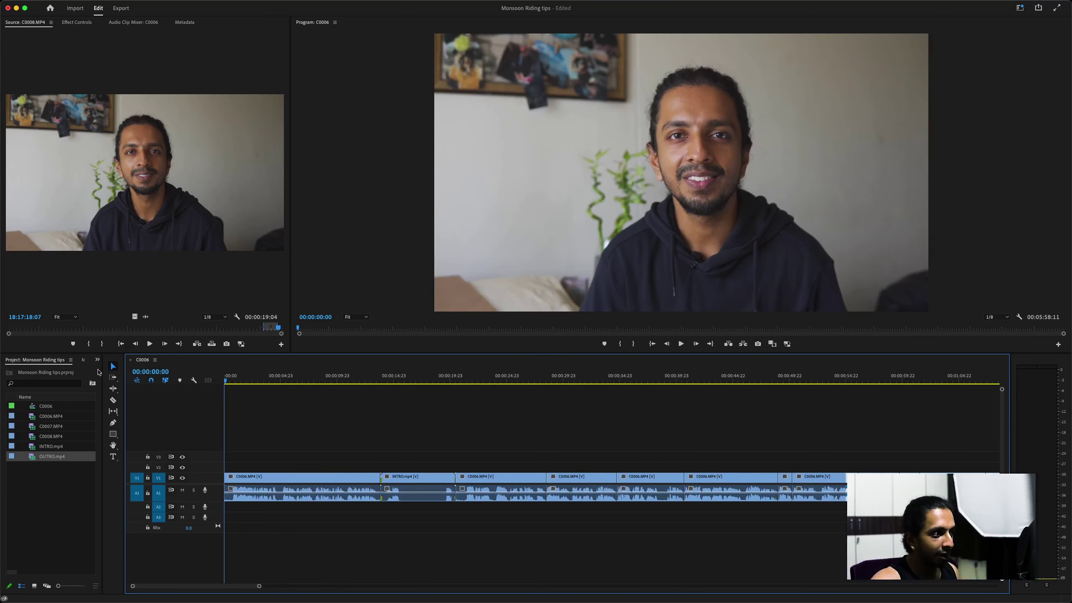
pyautogui.click(97, 360)
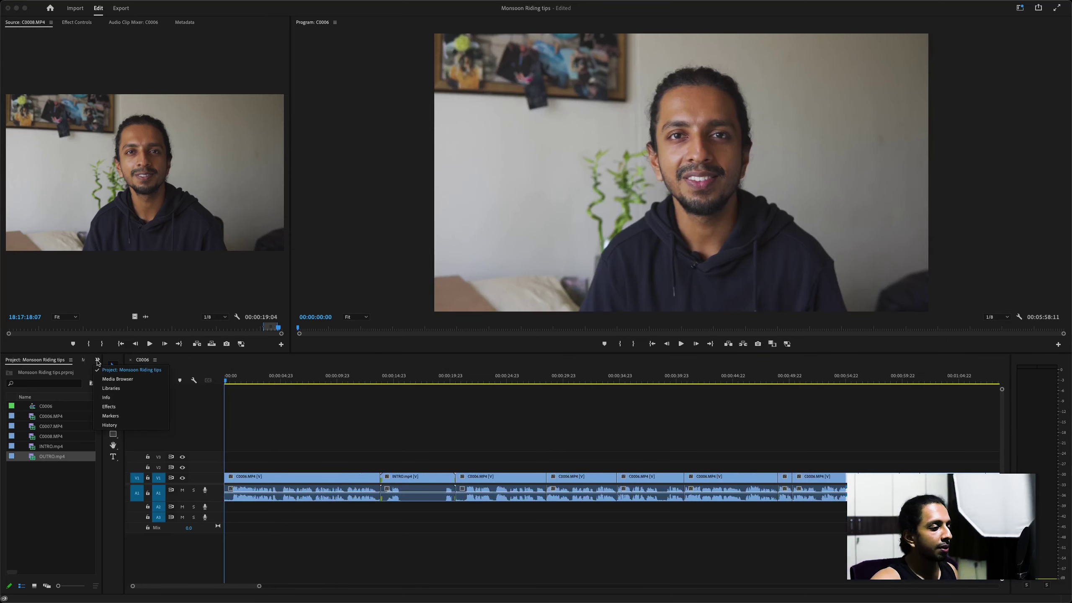
pyautogui.click(109, 406)
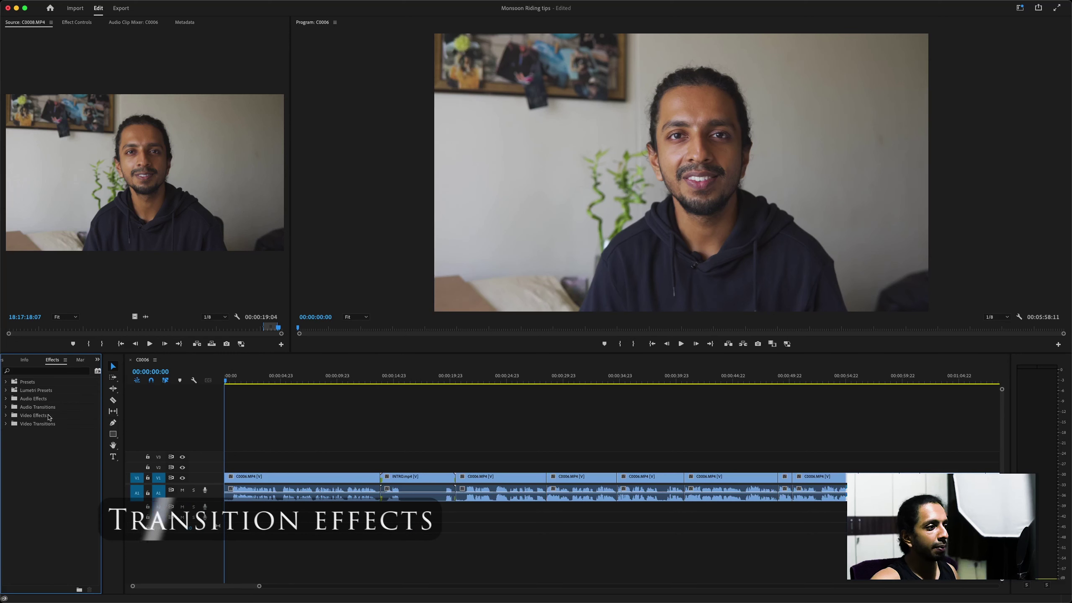
pyautogui.click(6, 398)
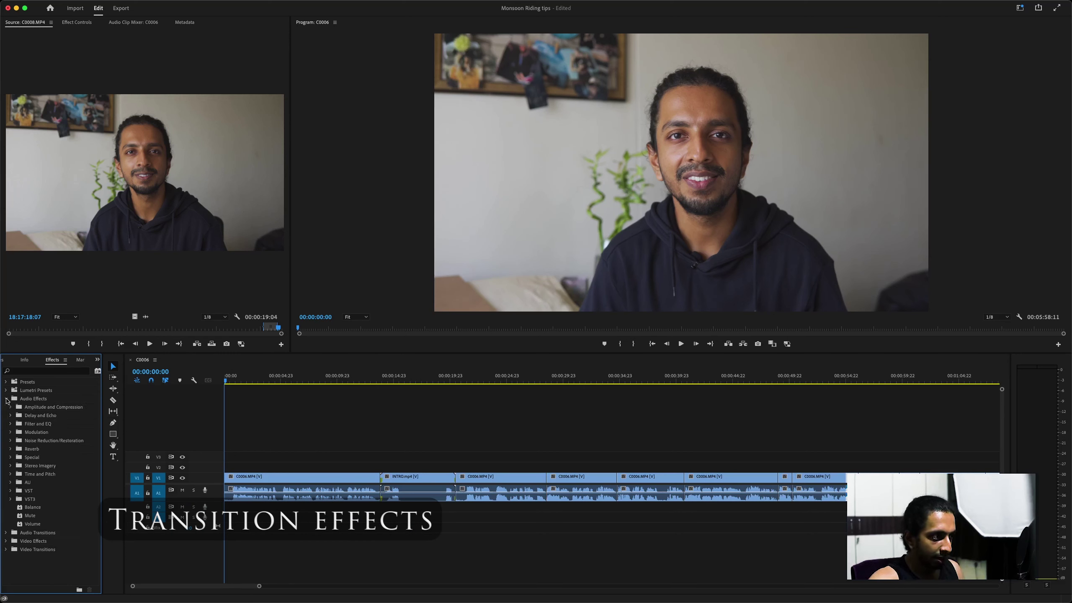
pyautogui.click(6, 399)
pyautogui.click(6, 407)
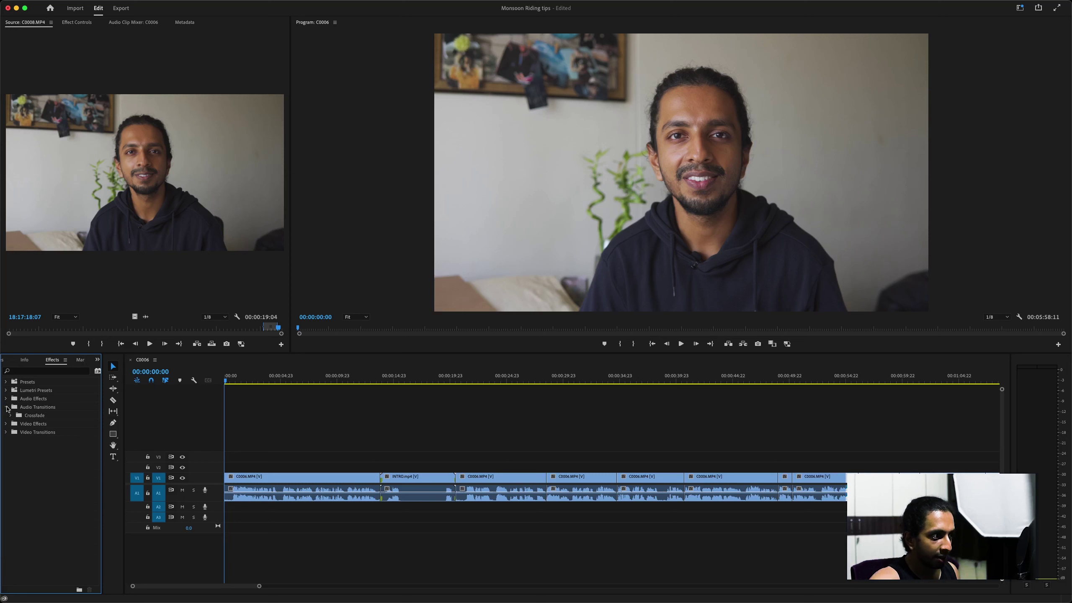
pyautogui.click(6, 432)
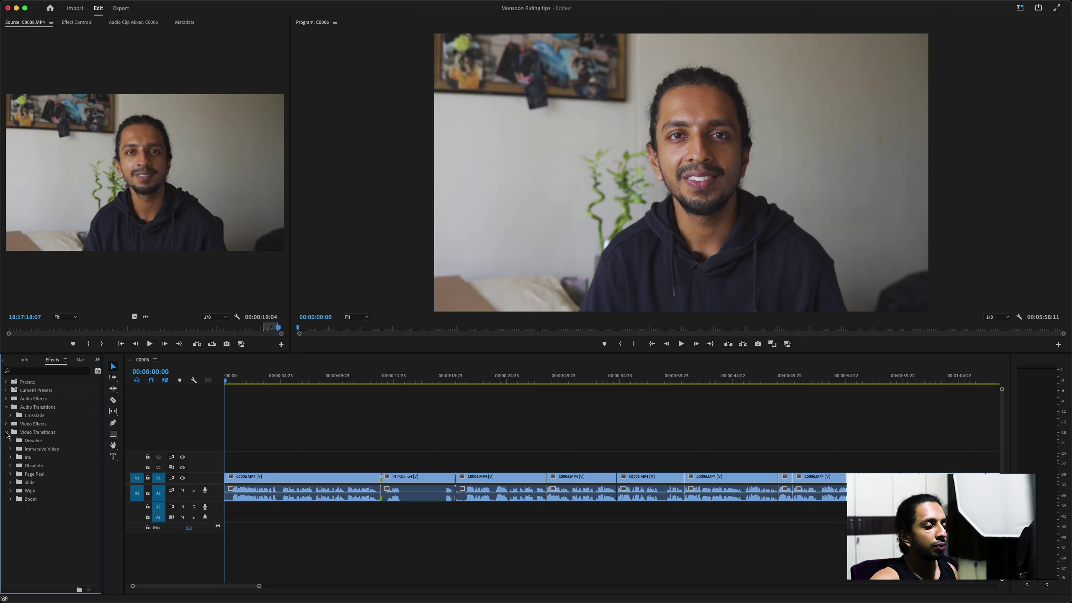
pyautogui.click(11, 415)
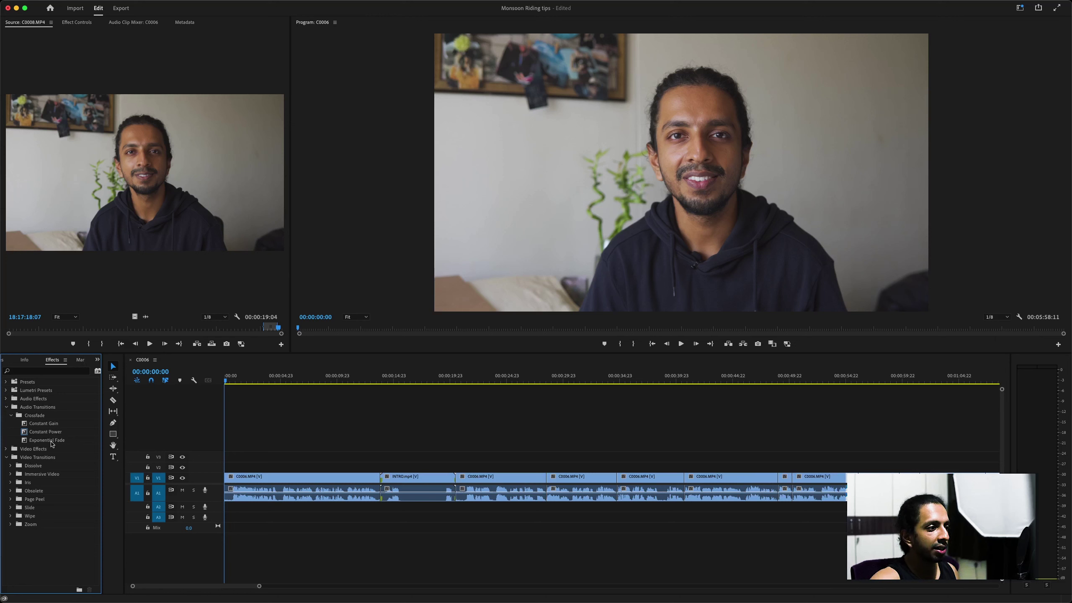
pyautogui.moveTo(51, 442); pyautogui.dragTo(229, 497)
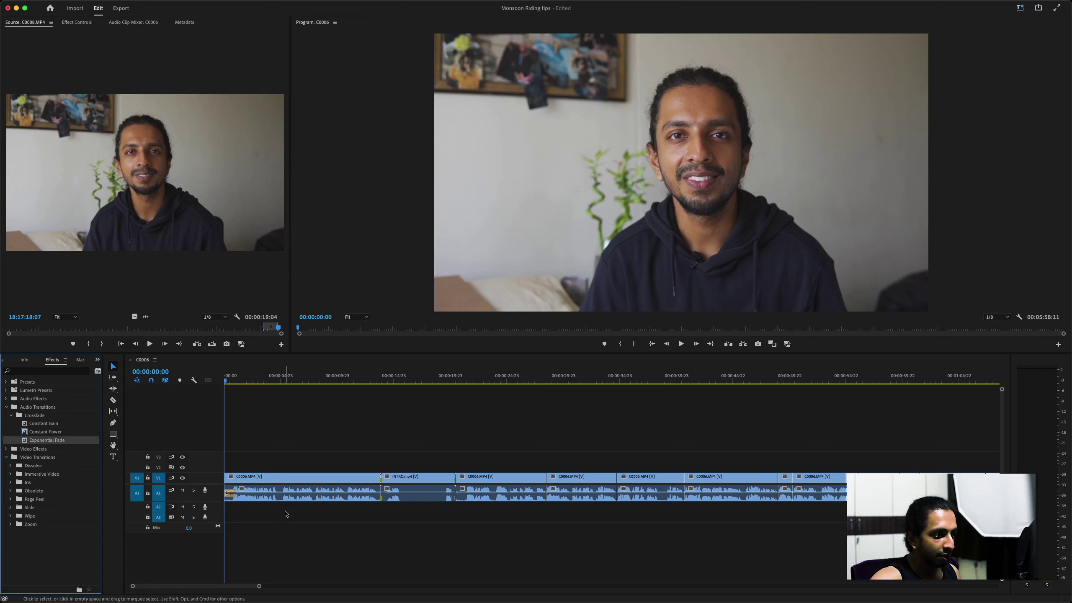
pyautogui.scroll(5, 325, 482)
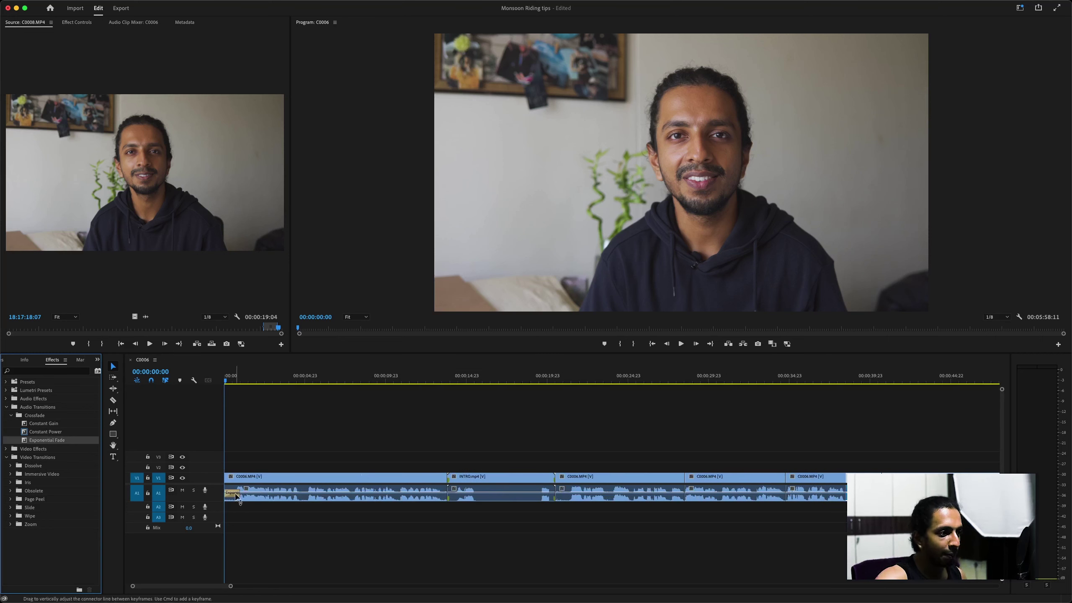
# Shift all clips after the first one about 5 seconds later, opening a gap before INTRO.mp4
pyautogui.scroll(-3, 298, 480)
pyautogui.scroll(-4, 626, 476)
pyautogui.moveTo(767, 443); pyautogui.dragTo(245, 523)
pyautogui.moveTo(250, 480); pyautogui.dragTo(255, 479)
pyautogui.scroll(6, 251, 456)
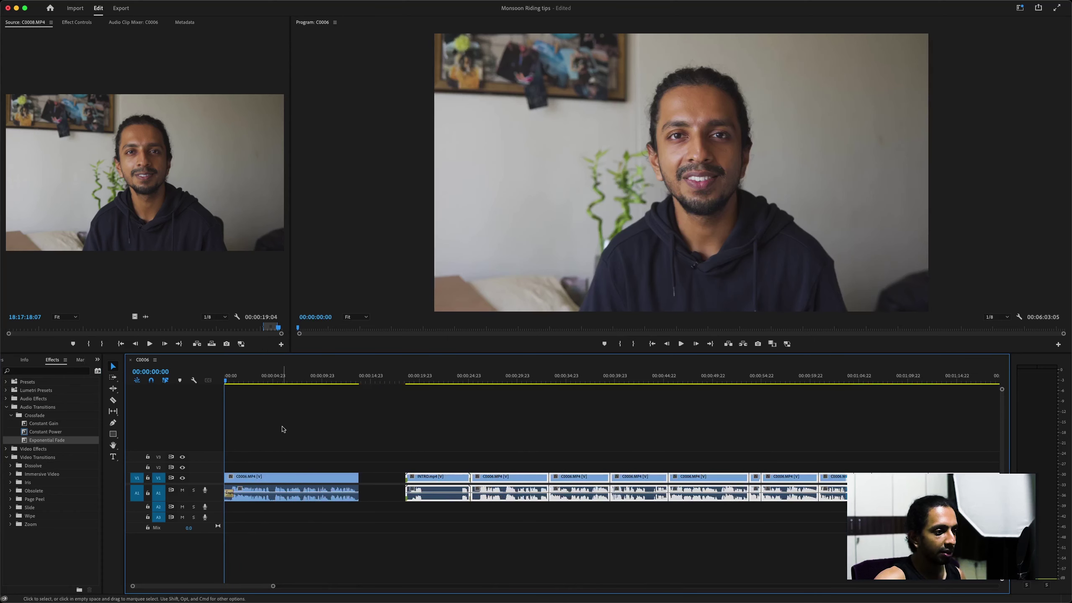
# Apply the Dip to Black transition to the start of the first talking clip's video and play the opening
pyautogui.scroll(2, 282, 430)
pyautogui.moveTo(282, 484); pyautogui.dragTo(230, 496)
pyautogui.click(236, 493)
pyautogui.click(236, 493)
pyautogui.scroll(2, 242, 435)
pyautogui.scroll(-3, 294, 443)
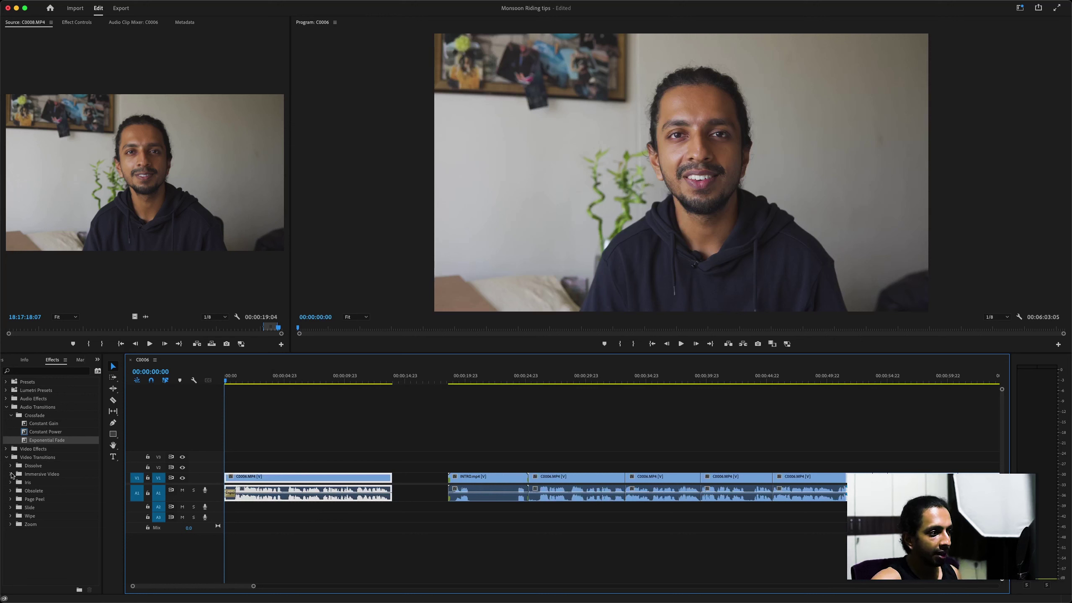
pyautogui.click(10, 466)
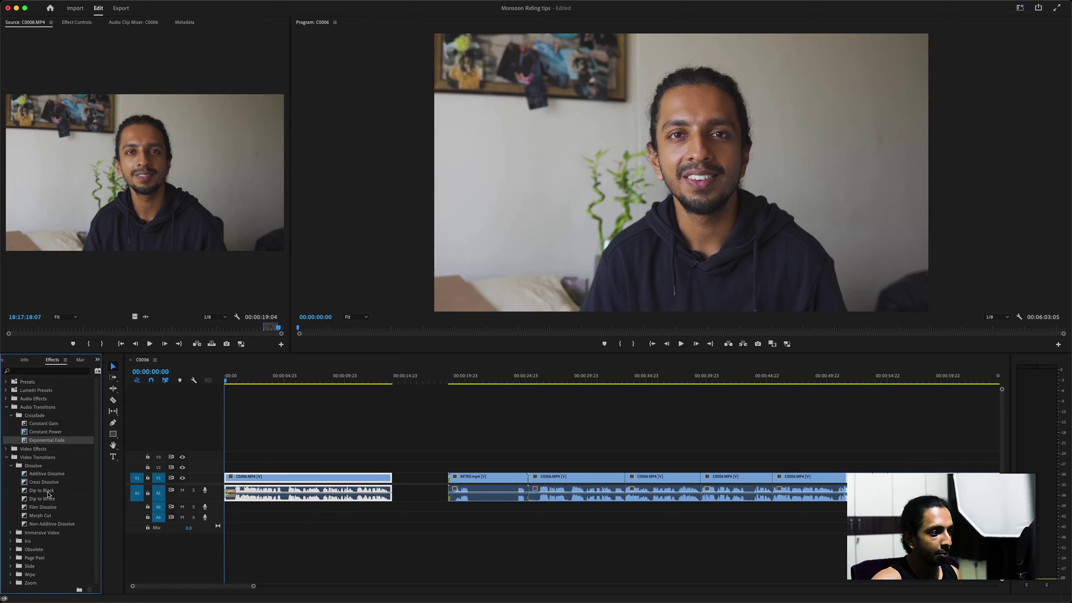
pyautogui.moveTo(48, 492); pyautogui.dragTo(230, 478)
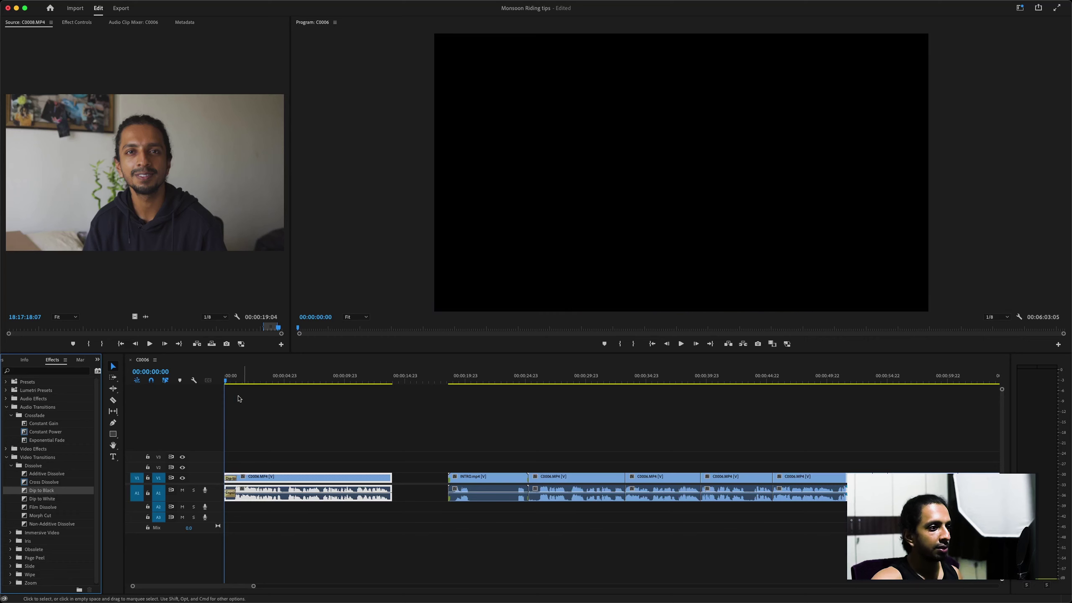
pyautogui.click(226, 382)
pyautogui.press('space')
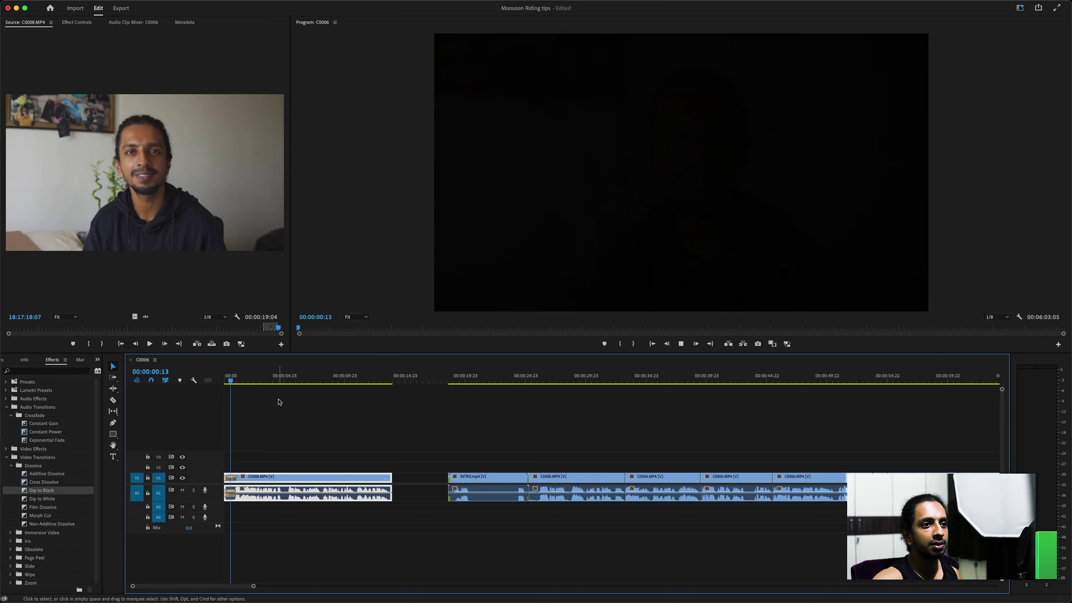
pyautogui.click(324, 410)
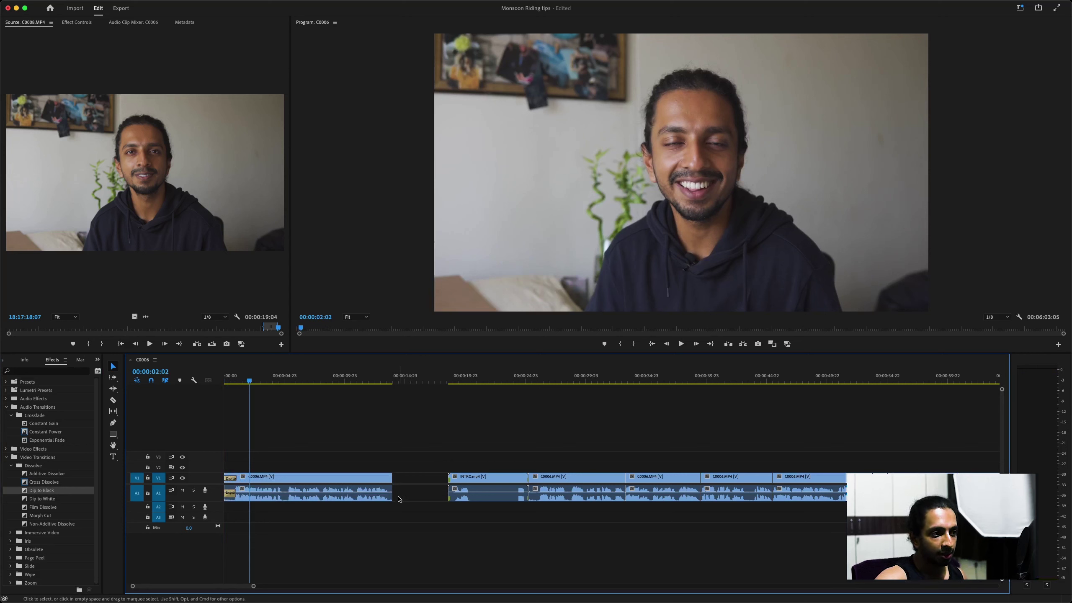
# Extend the first talking clip's end slightly and apply Dip to Black to its video end and Exponential Fade to its audio end
pyautogui.moveTo(391, 497); pyautogui.dragTo(394, 497)
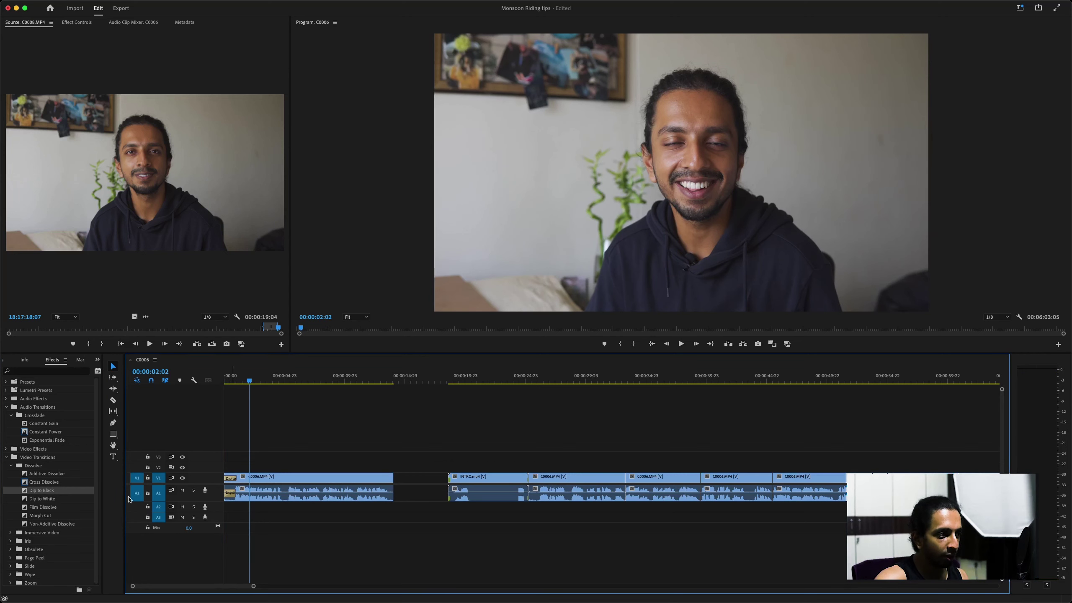
pyautogui.moveTo(53, 492); pyautogui.dragTo(394, 495)
pyautogui.moveTo(47, 440); pyautogui.dragTo(399, 498)
# Ripple delete the gap before INTRO.mp4 and play the passage into the intro
pyautogui.click(431, 478)
pyautogui.press('super+s')
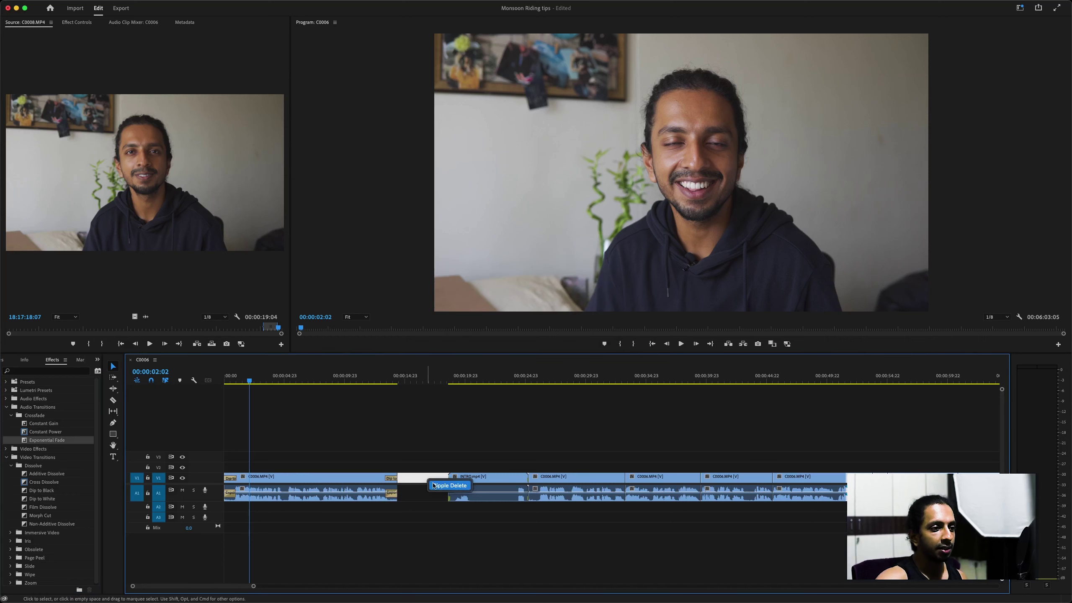
pyautogui.press('Delete')
pyautogui.press('Down')
pyautogui.hotkey('shift', 'k')
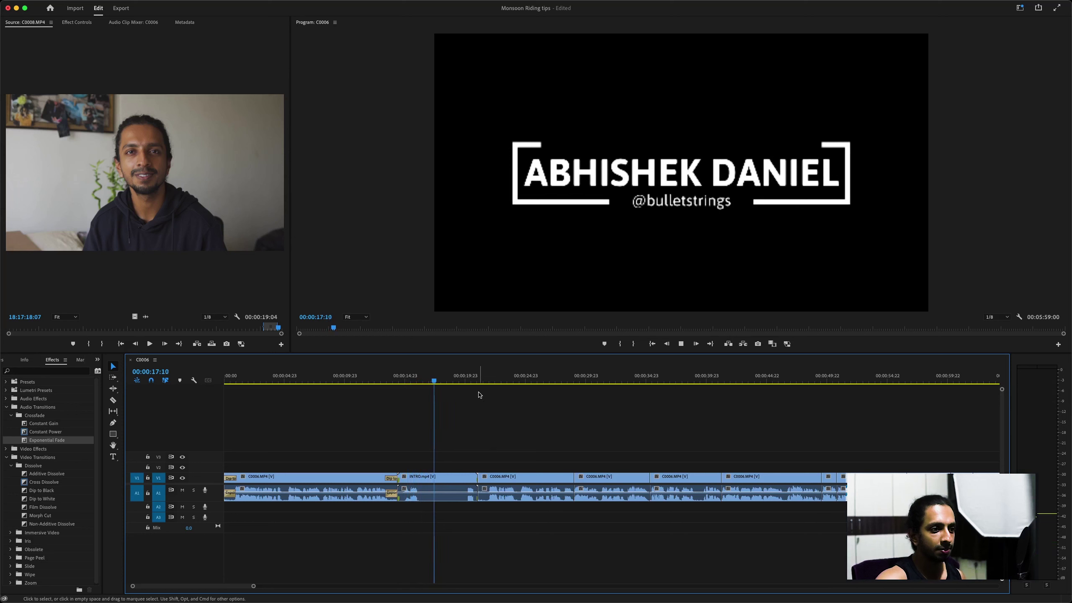
pyautogui.press('space')
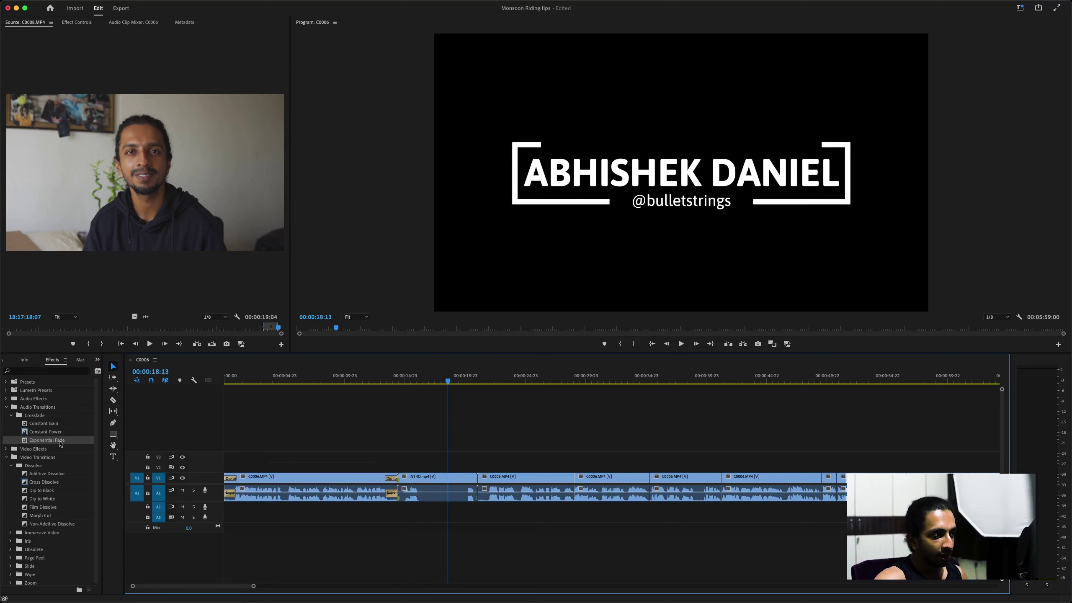
# Open a gap after INTRO.mp4 and apply Exponential Fade and Dip to Black to the start of the following talking clip
pyautogui.moveTo(57, 441); pyautogui.dragTo(490, 447)
pyautogui.moveTo(956, 536); pyautogui.dragTo(285, 464)
pyautogui.scroll(-5, 281, 444)
pyautogui.scroll(5, 282, 444)
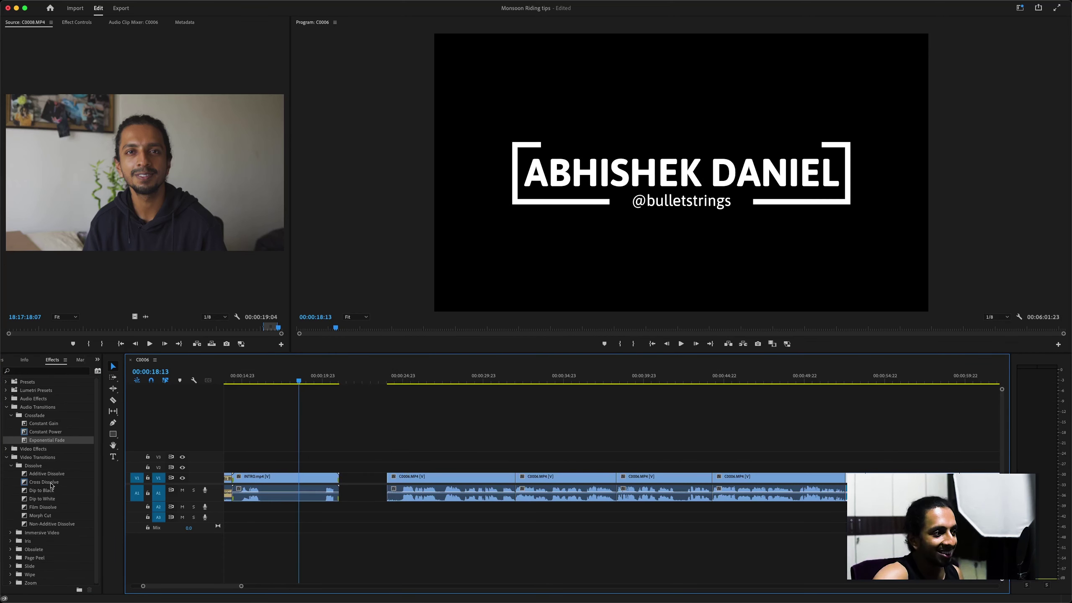
pyautogui.moveTo(42, 490); pyautogui.dragTo(390, 496)
# Ripple delete the gap after INTRO.mp4 and play the passage from the intro into the talking clip
pyautogui.click(363, 479)
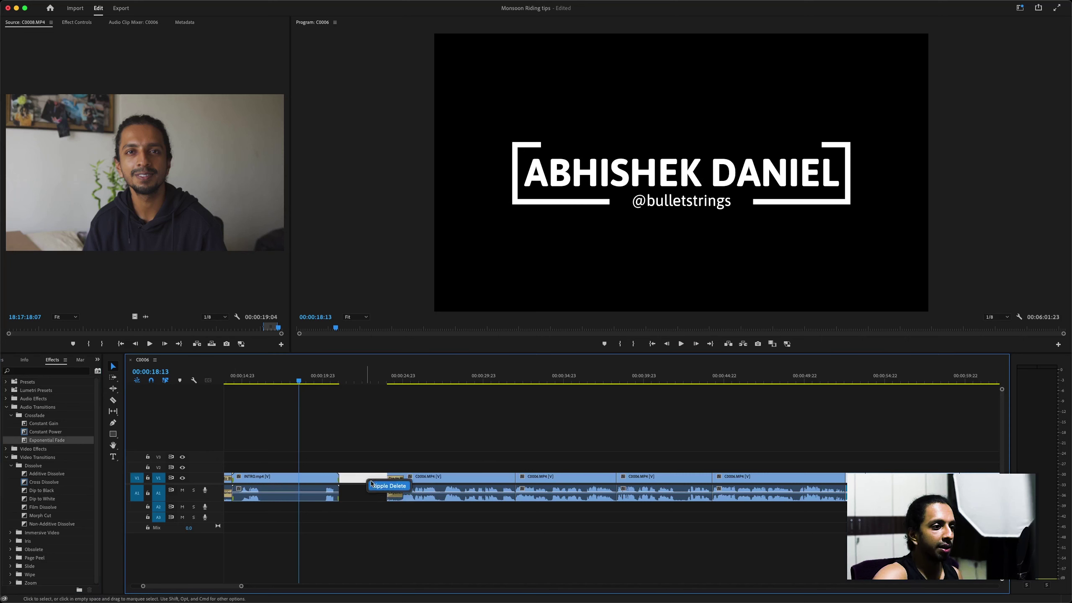
pyautogui.press('Delete')
pyautogui.press('space')
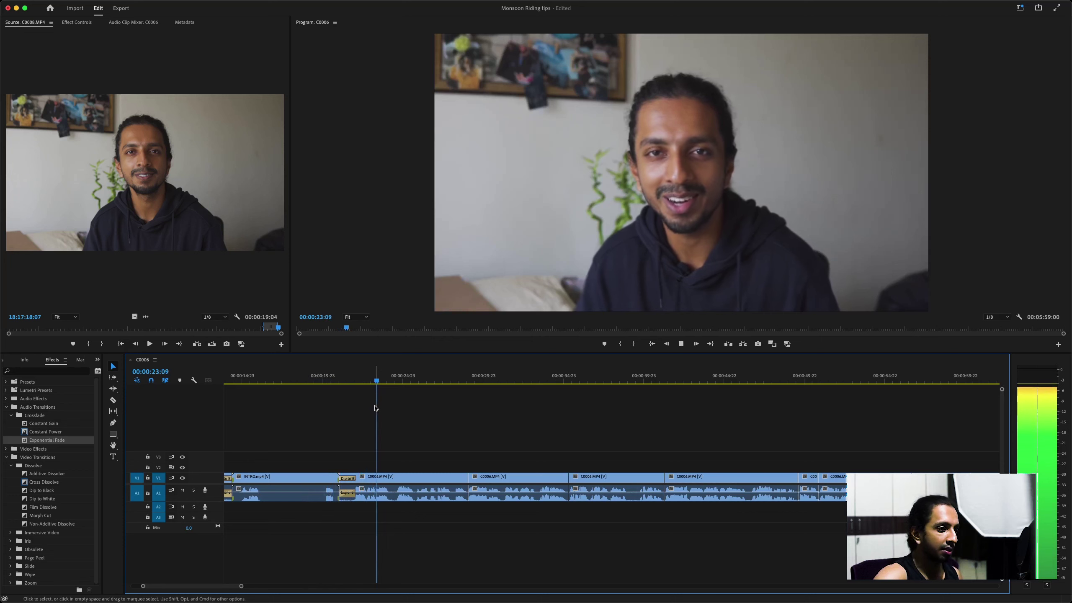
pyautogui.press('space')
# Open a gap before OUTRO.mp4 and apply Exponential Fade and Dip to Black to the end of the last talking clip
pyautogui.press('-')
pyautogui.press('-')
pyautogui.press('-')
pyautogui.press('-')
pyautogui.press('-')
pyautogui.press('-')
pyautogui.press('-')
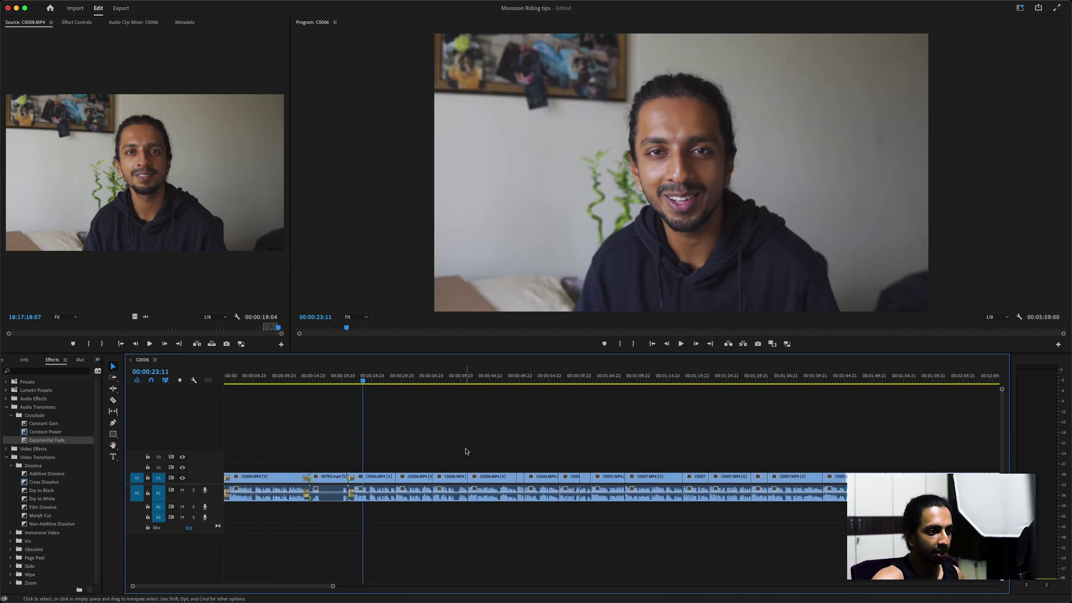
pyautogui.press('-')
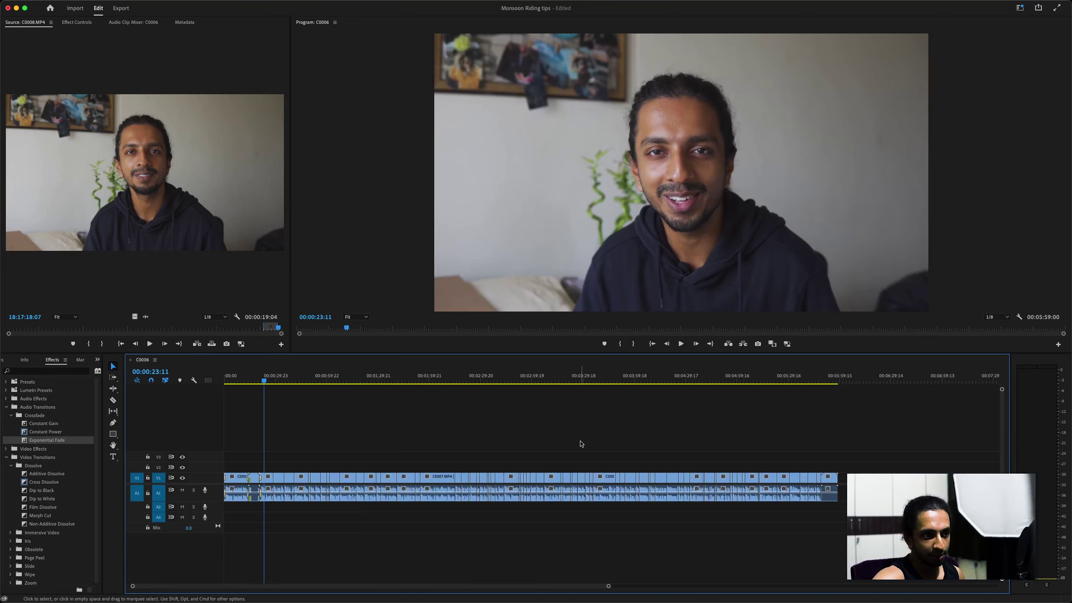
pyautogui.click(825, 382)
pyautogui.press('=')
pyautogui.press('=')
pyautogui.press('=')
pyautogui.press('=')
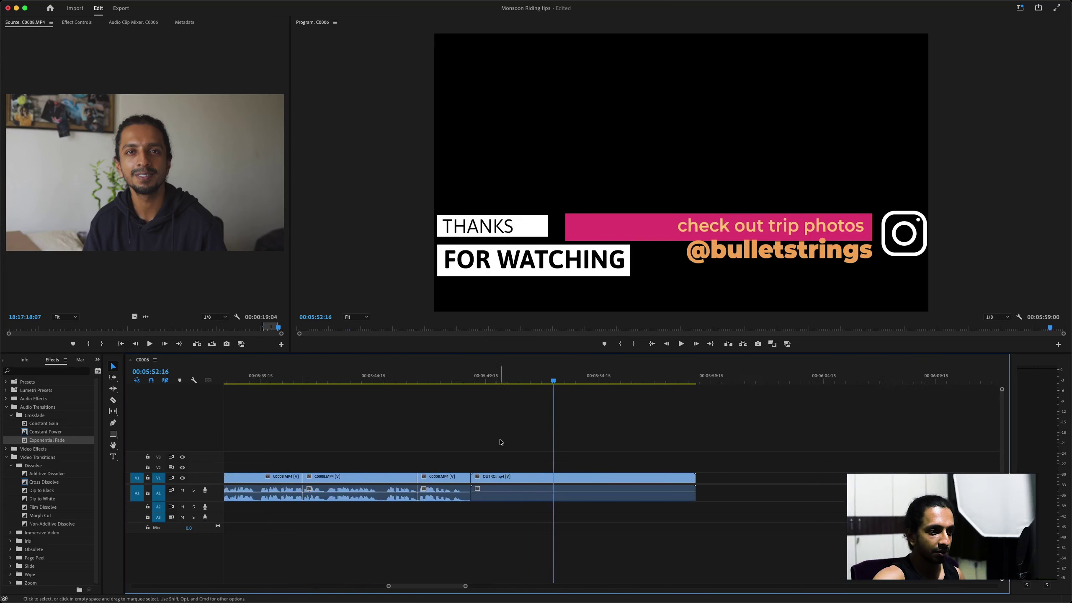
pyautogui.moveTo(41, 490); pyautogui.dragTo(464, 478)
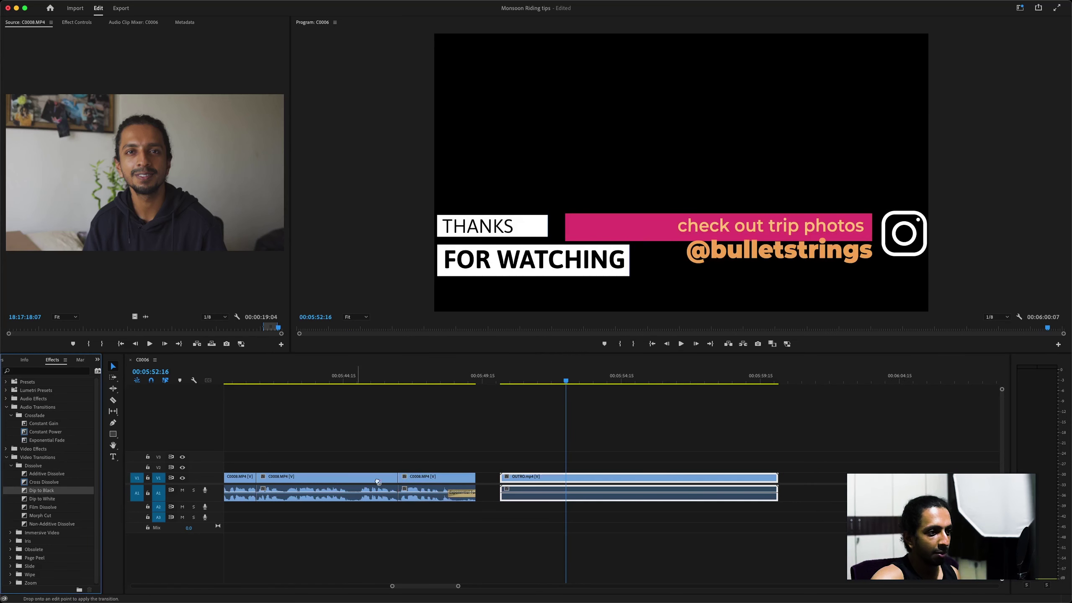
pyautogui.press('space')
# Extend the last talking clip's end slightly and ripple delete the gap before OUTRO.mp4
pyautogui.moveTo(475, 496); pyautogui.dragTo(474, 498)
pyautogui.click(491, 478)
pyautogui.press('Delete')
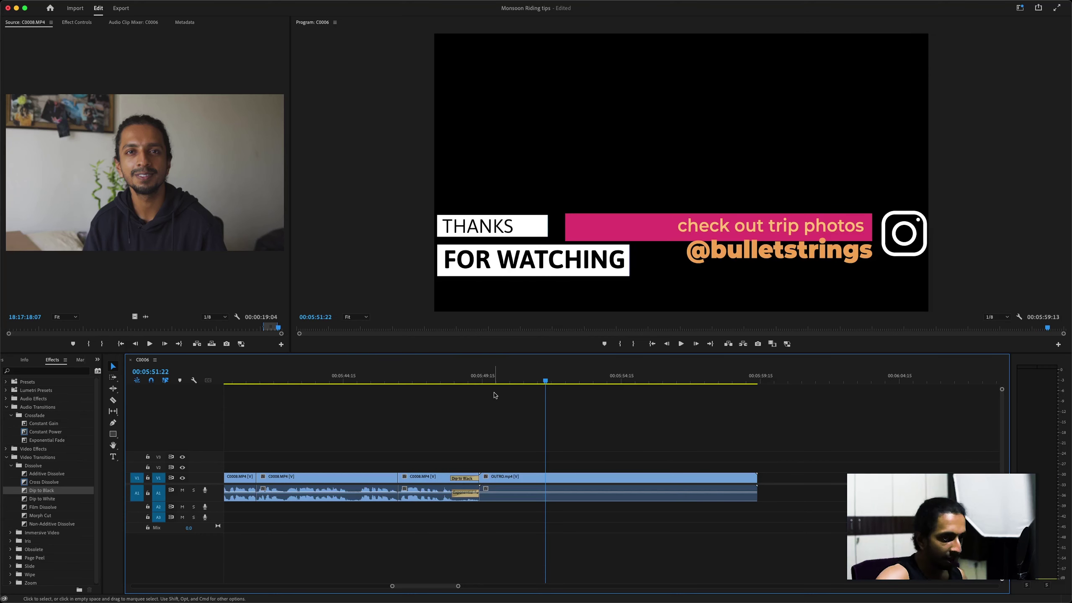
# Play the talking section around 00:01:00 to examine the cut where the C0007.MP4 clips begin
pyautogui.press('-')
pyautogui.press('-')
pyautogui.press('-')
pyautogui.press('-')
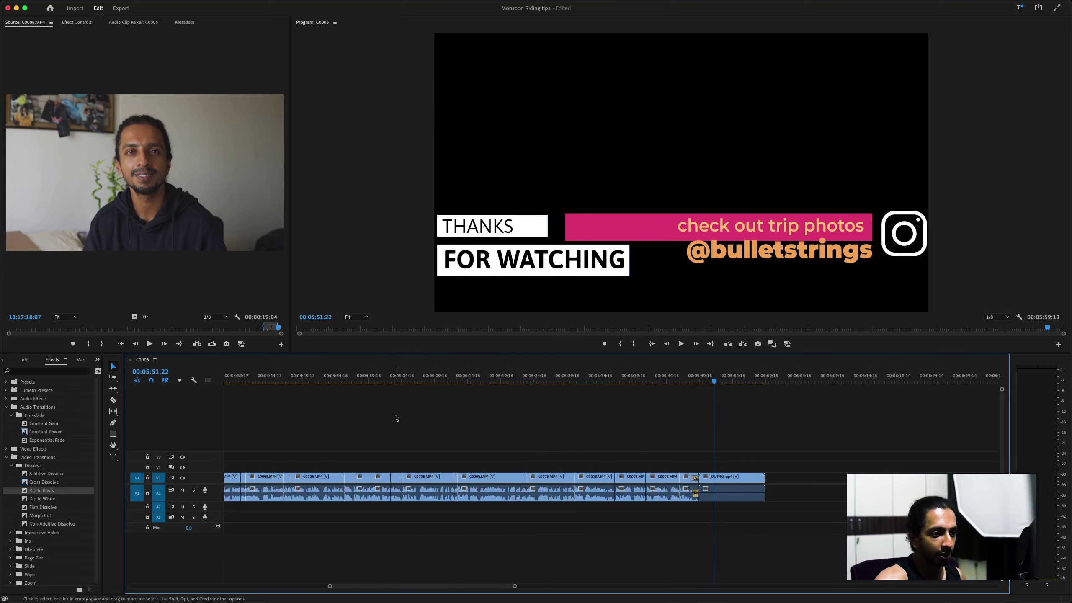
pyautogui.scroll(15, 398, 422)
pyautogui.scroll(3, 404, 429)
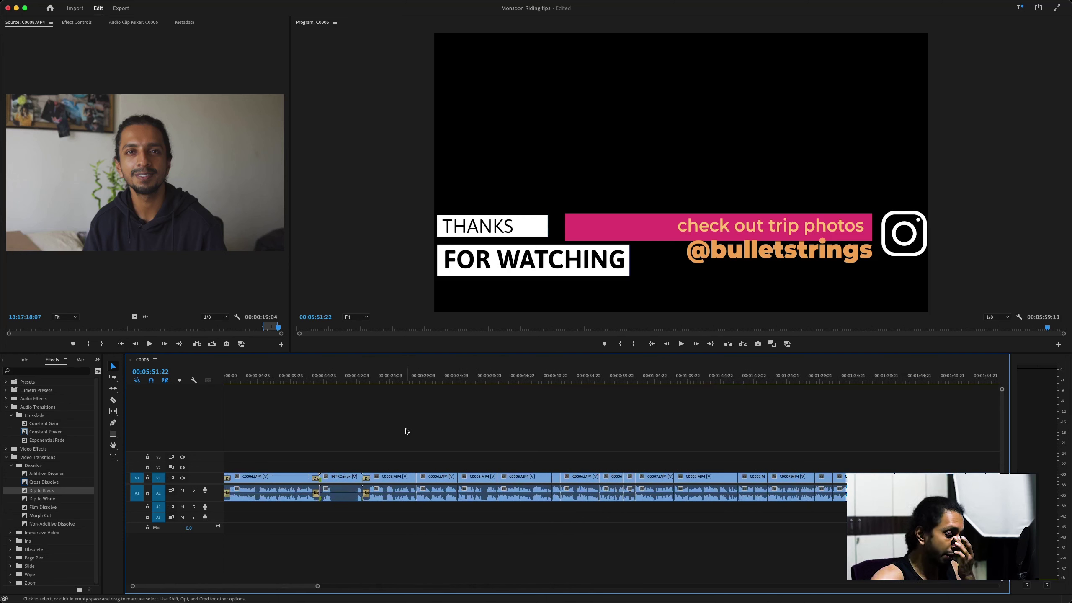
pyautogui.scroll(2, 406, 432)
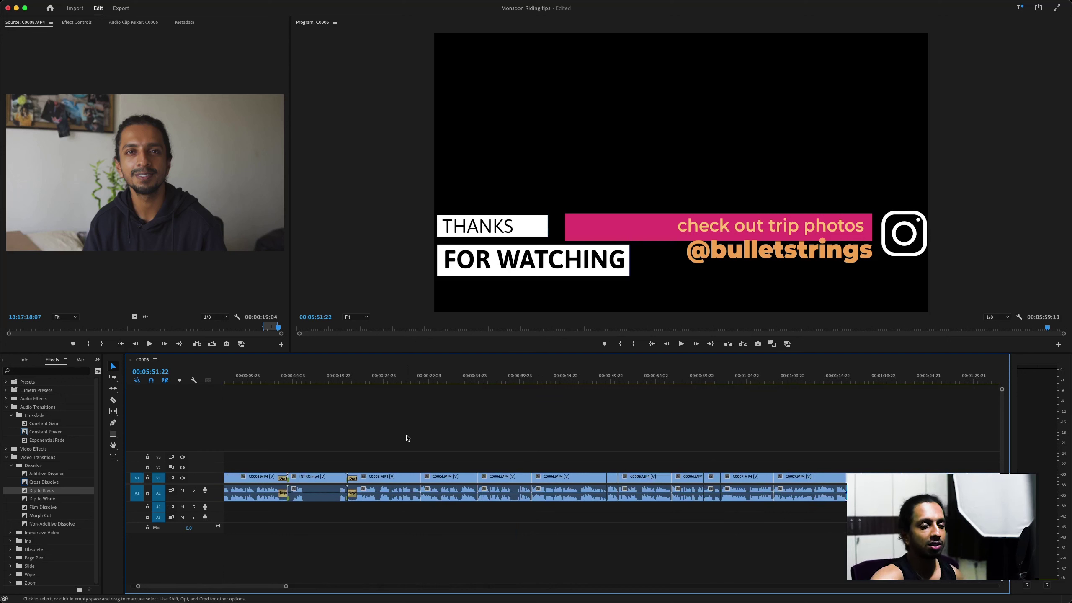
pyautogui.click(412, 380)
pyautogui.press('space')
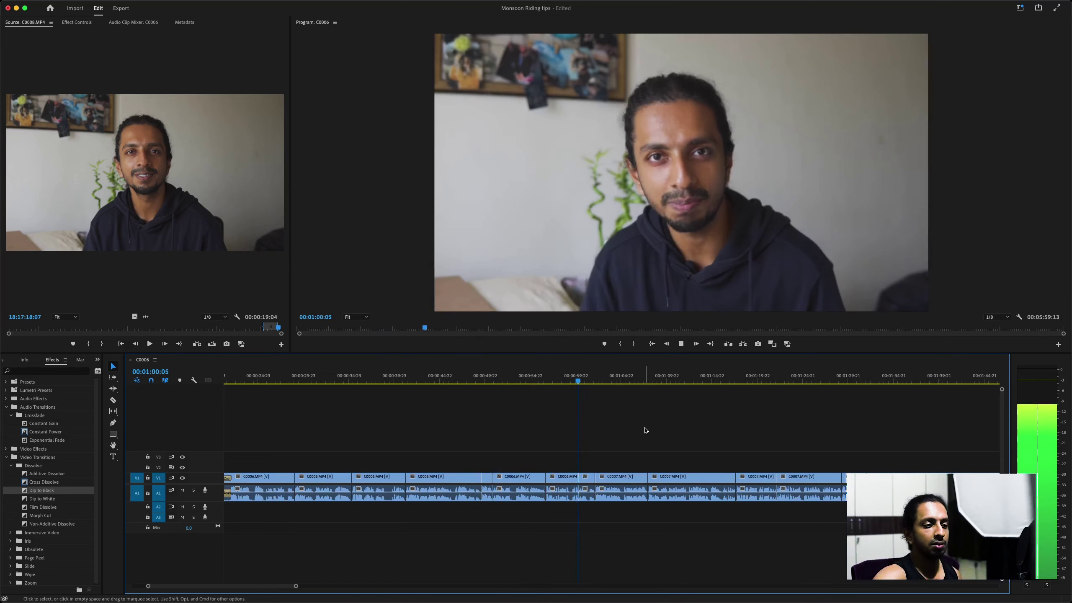
pyautogui.scroll(-5, 642, 430)
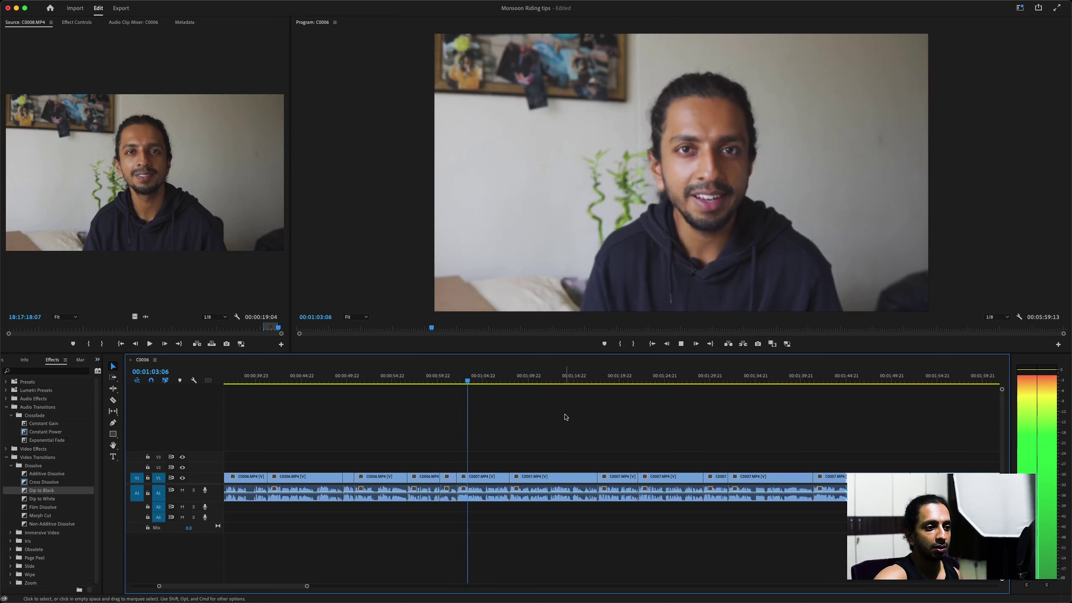
pyautogui.press('space')
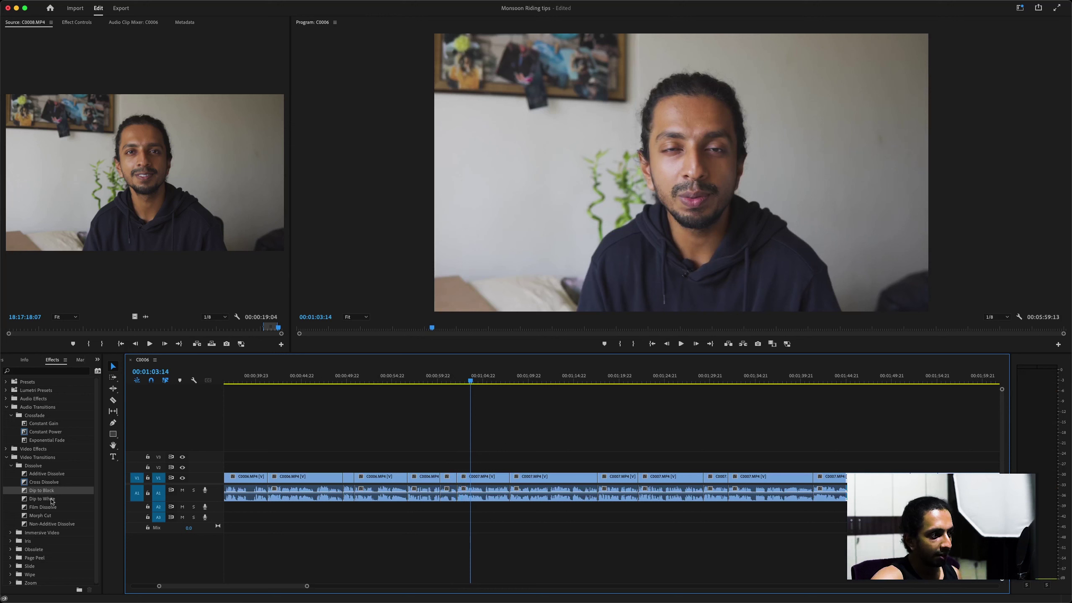
# Apply a Cross Dissolve at the cut before the C0007.MP4 clip near 00:01:02, preview it, and save the project
pyautogui.moveTo(44, 482); pyautogui.dragTo(456, 478)
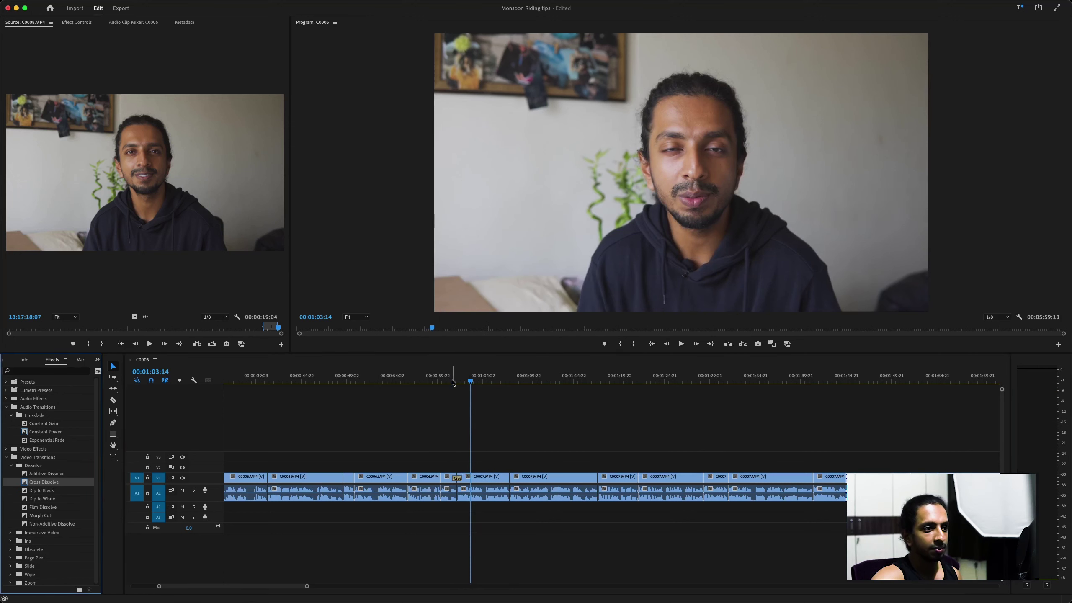
pyautogui.click(453, 383)
pyautogui.press('space')
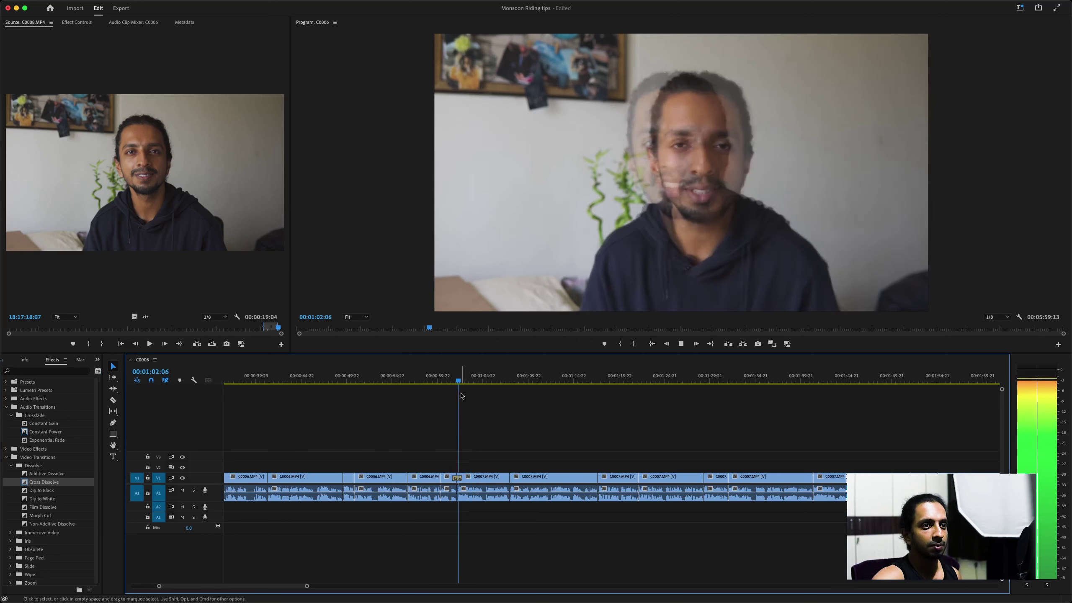
pyautogui.press('space')
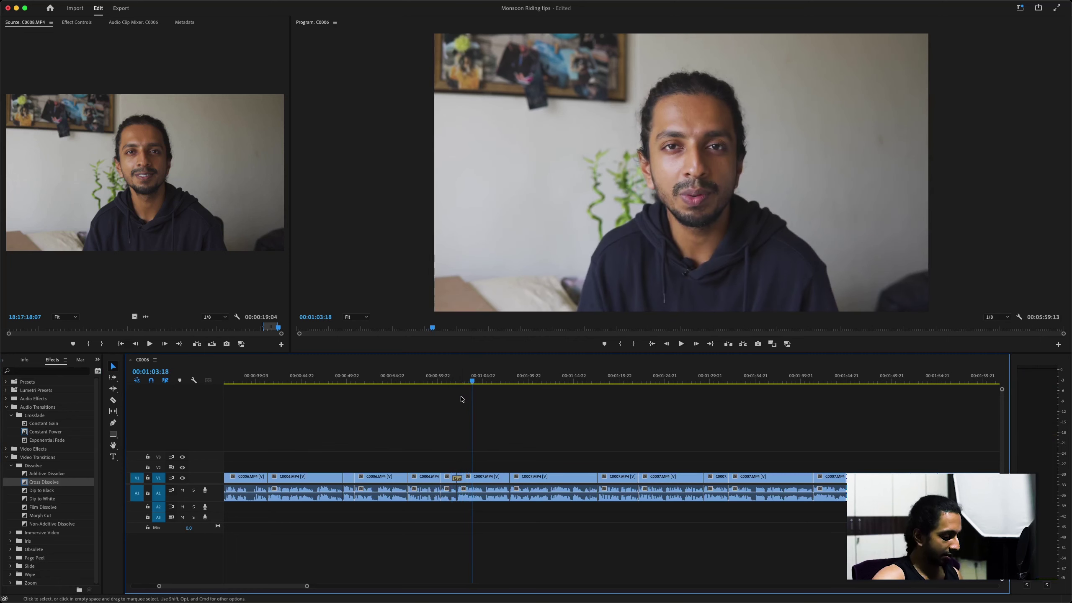
pyautogui.press('cmd+s')
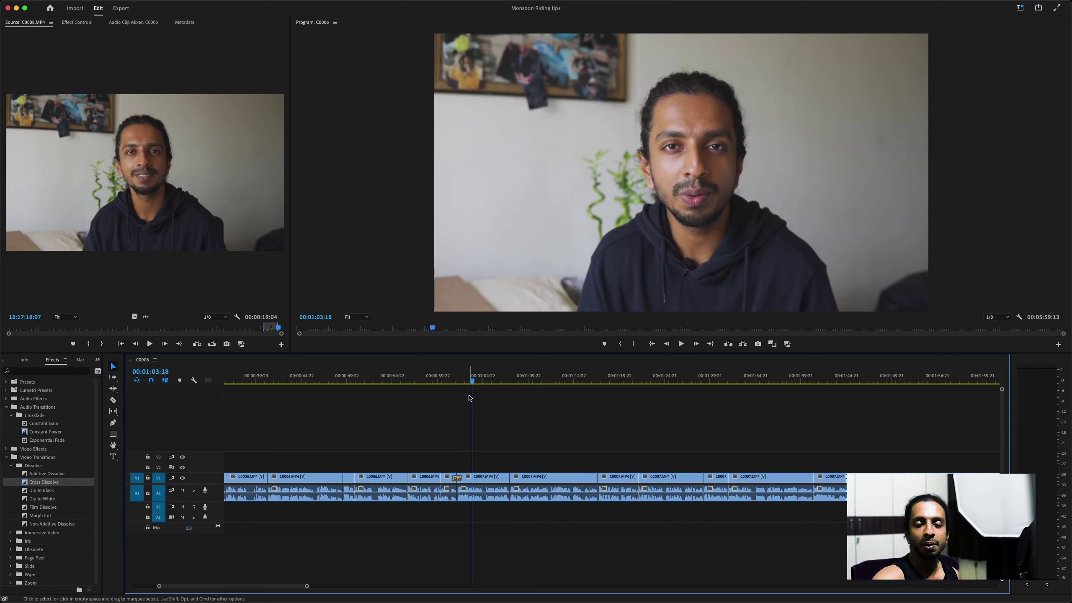
# Play several passages of the C0007.MP4 clips between about 00:01:30 and 00:01:53 to examine the cuts between topics
pyautogui.hscroll(3, 479, 420)
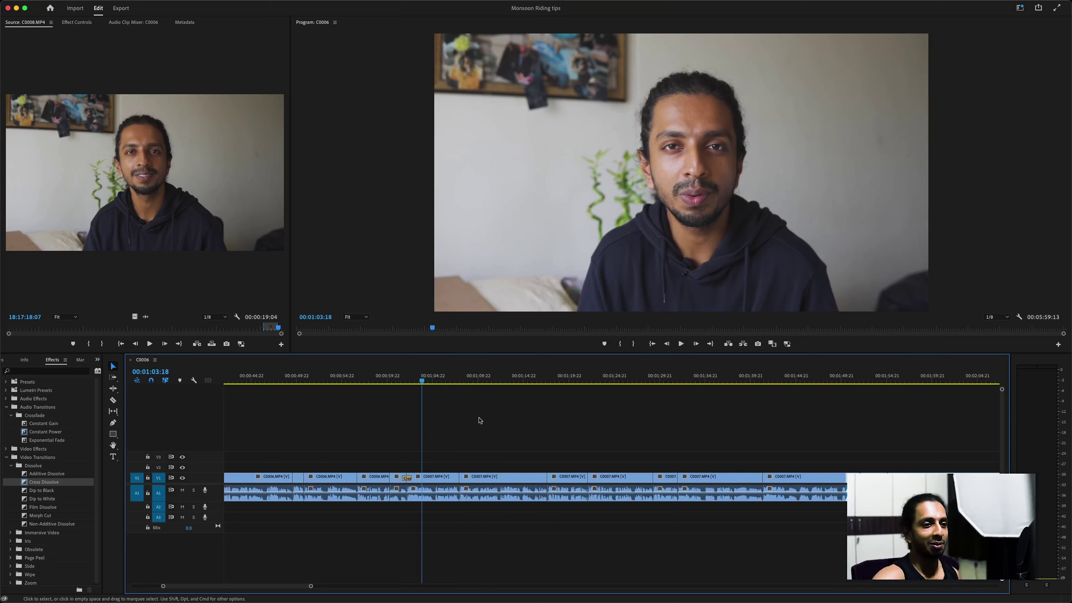
pyautogui.hscroll(8, 481, 420)
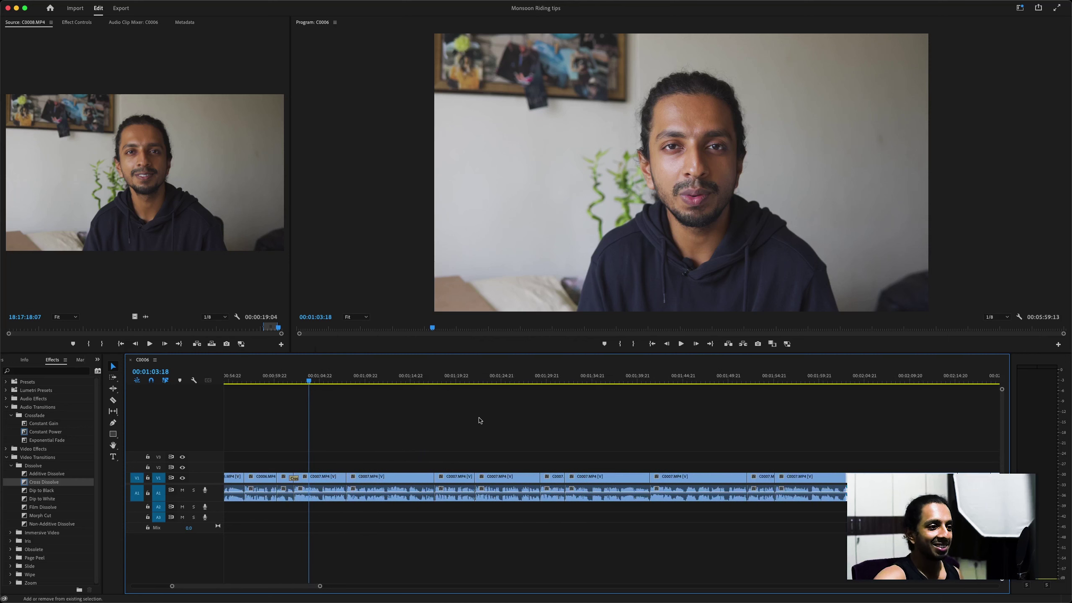
pyautogui.click(532, 377)
pyautogui.press('space')
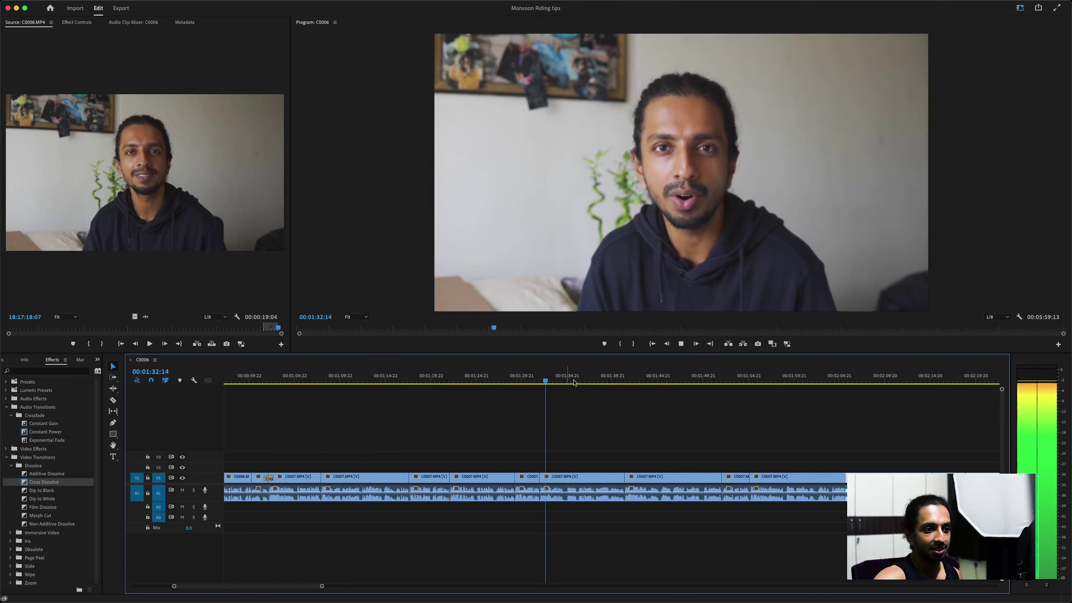
pyautogui.click(615, 379)
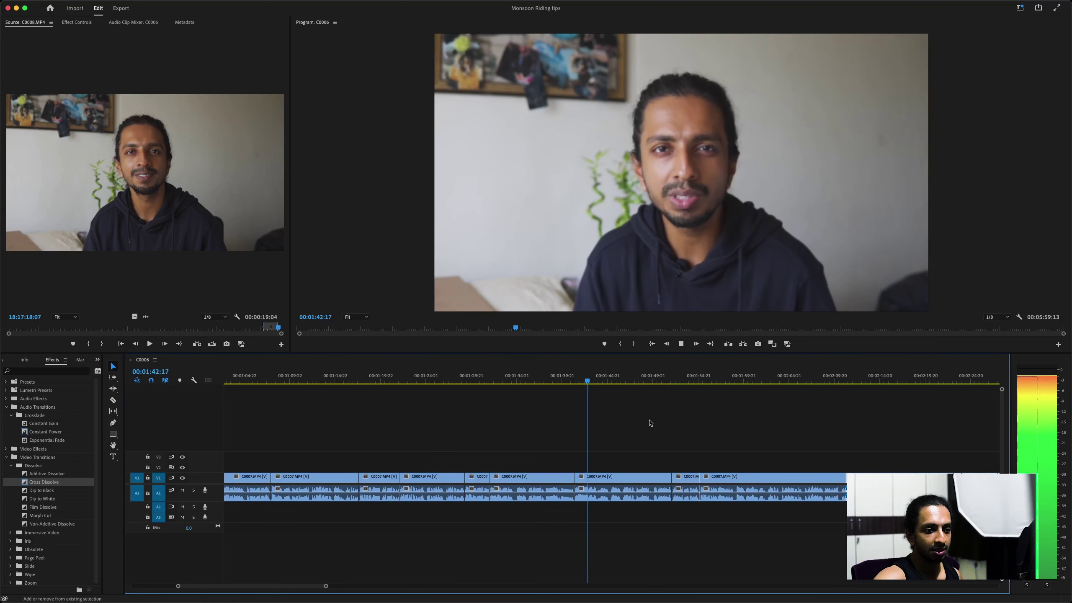
pyautogui.click(669, 382)
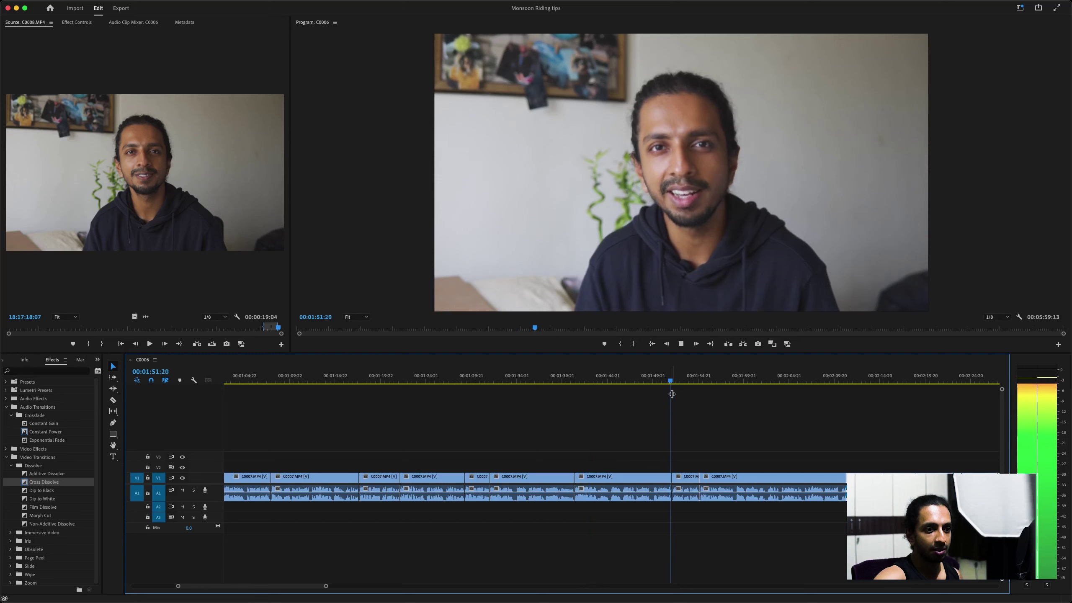
pyautogui.press('space')
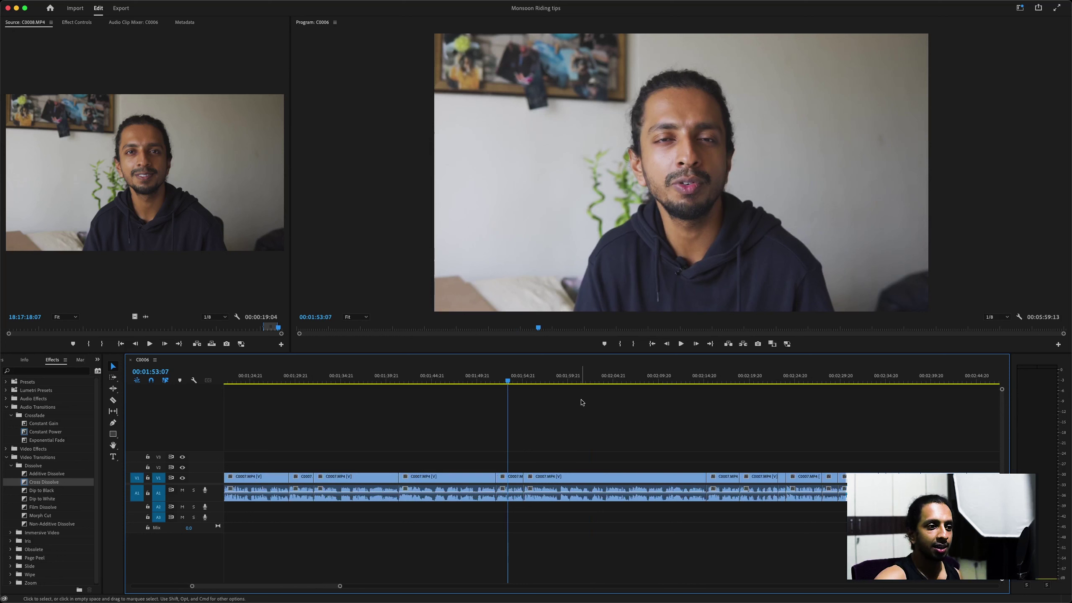
pyautogui.hscroll(2, 582, 402)
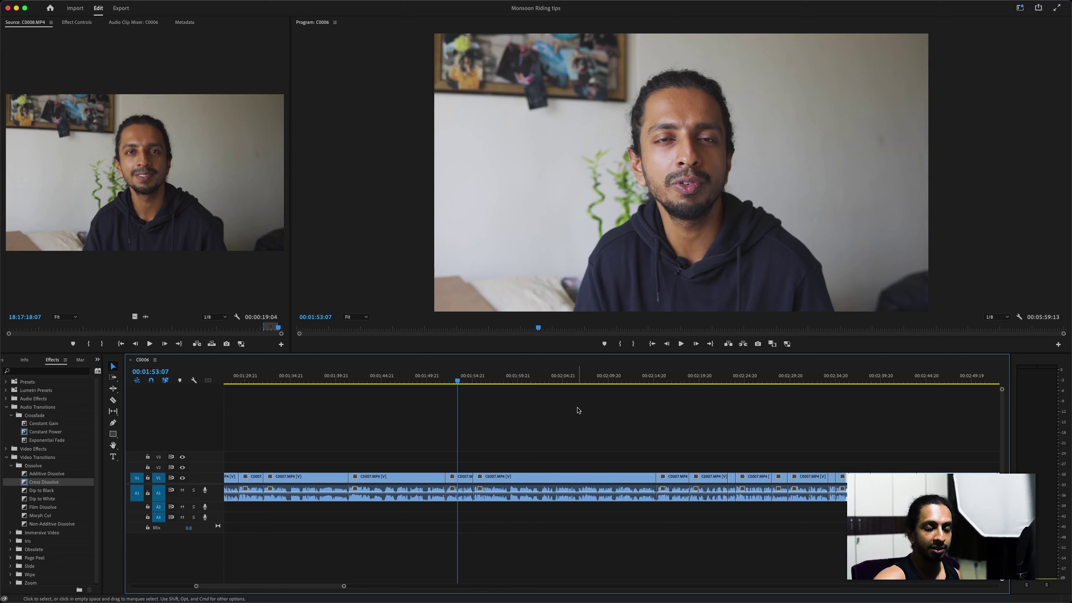
pyautogui.hscroll(3, 578, 409)
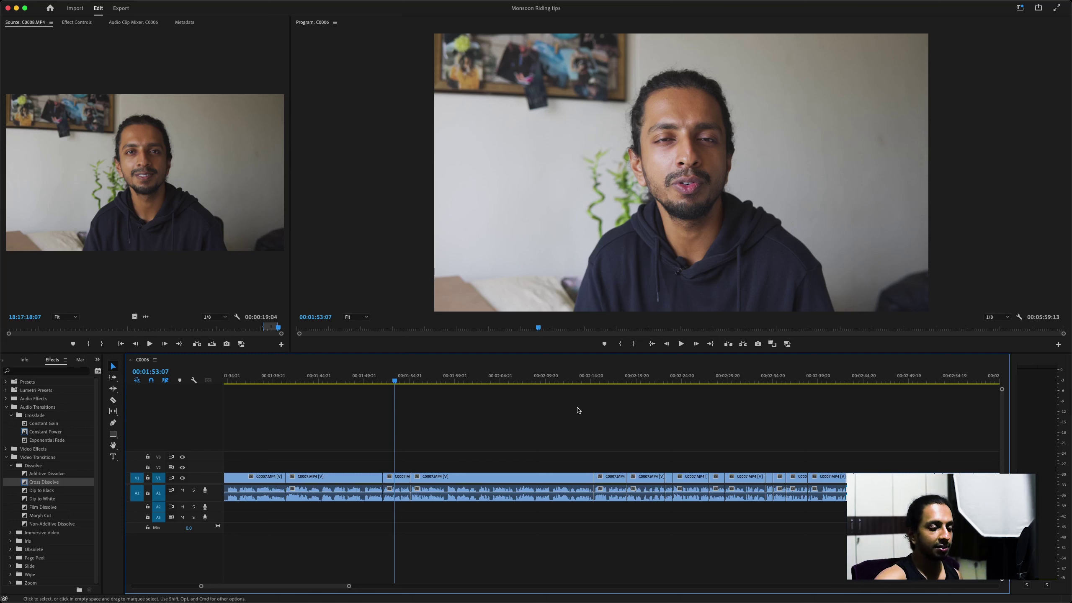
# Play the C0007.MP4 clips onward from 00:01:53 and apply a Cross Dissolve at the cut near 00:02:34
pyautogui.press('l')
pyautogui.press('l')
pyautogui.press('l')
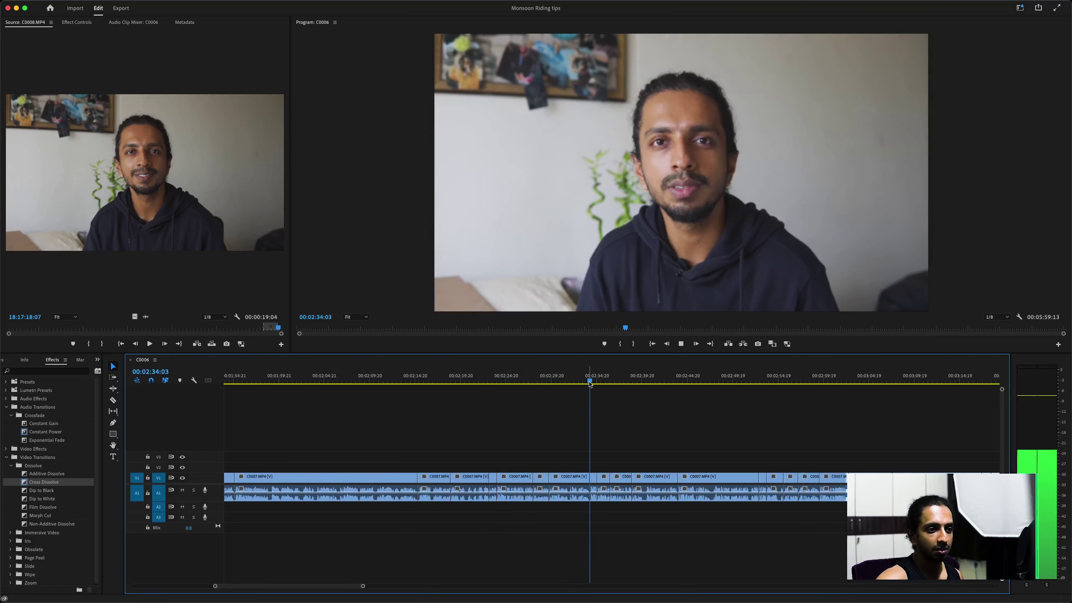
pyautogui.press('k')
pyautogui.moveTo(50, 486); pyautogui.dragTo(589, 477)
pyautogui.press('l')
pyautogui.hscroll(5, 610, 436)
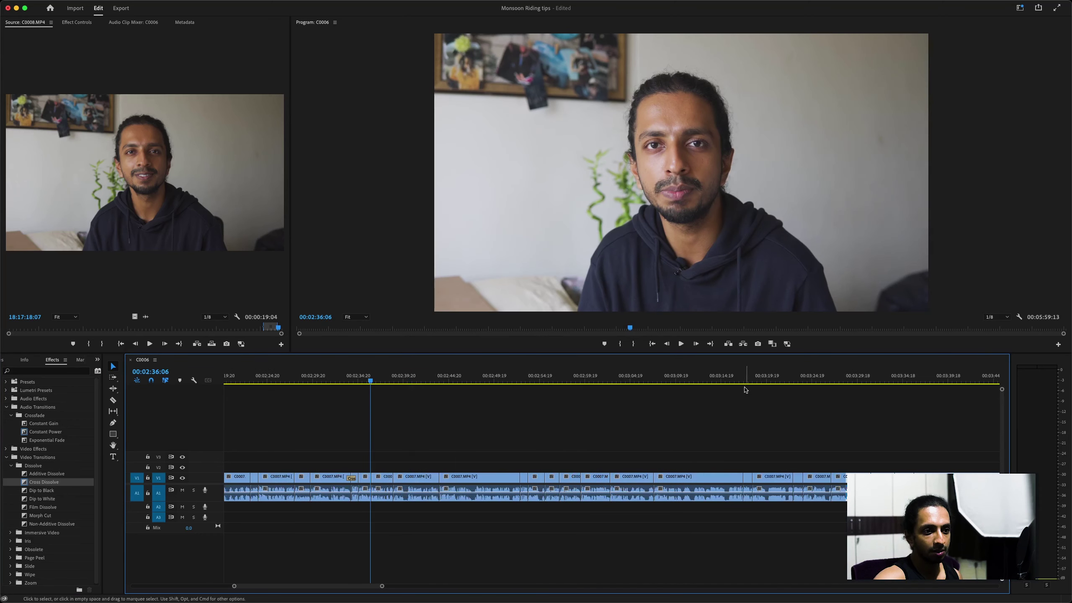
# Skim the talking clips from about 00:02:36 to 00:05:06 to examine the cuts, ending with an overview of the whole sequence
pyautogui.press('l')
pyautogui.press('l')
pyautogui.press('l')
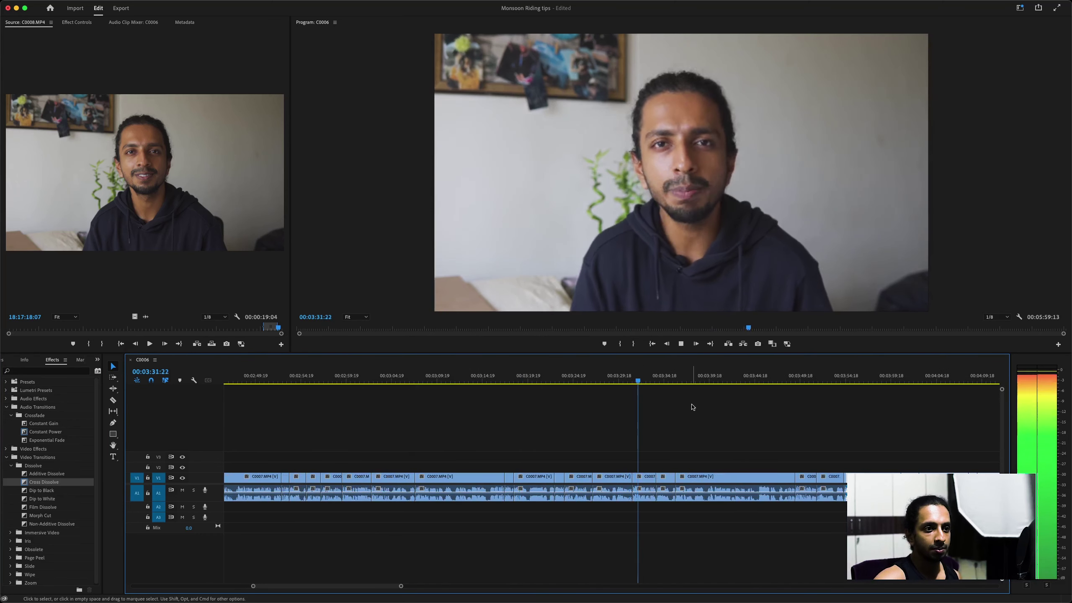
pyautogui.press('k')
pyautogui.moveTo(719, 386); pyautogui.dragTo(766, 386)
pyautogui.hscroll(3, 635, 414)
pyautogui.hscroll(5, 634, 414)
pyautogui.click(311, 383)
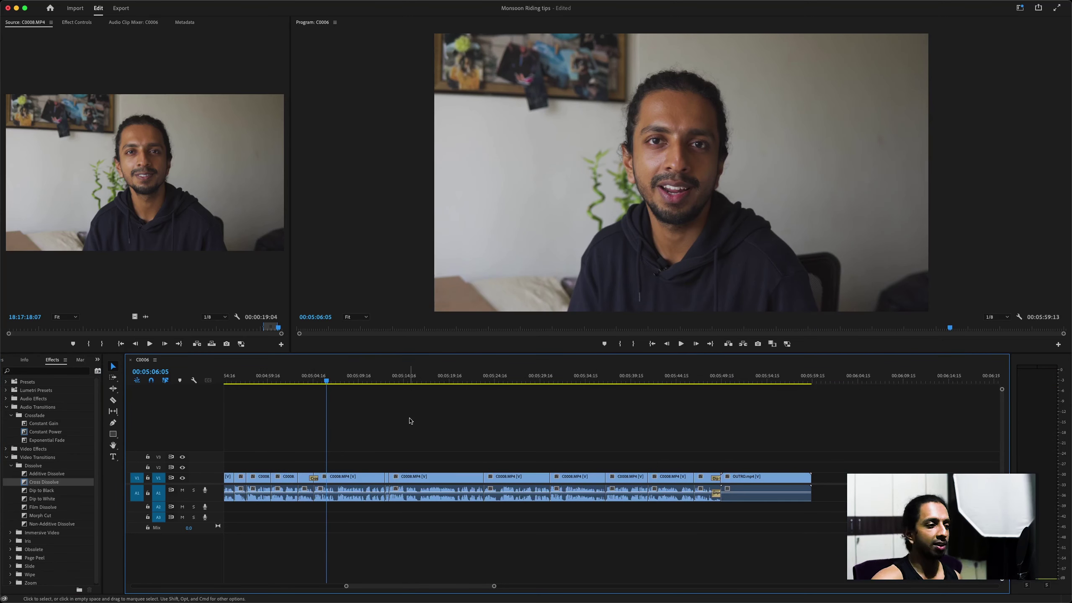
pyautogui.scroll(-10, 409, 420)
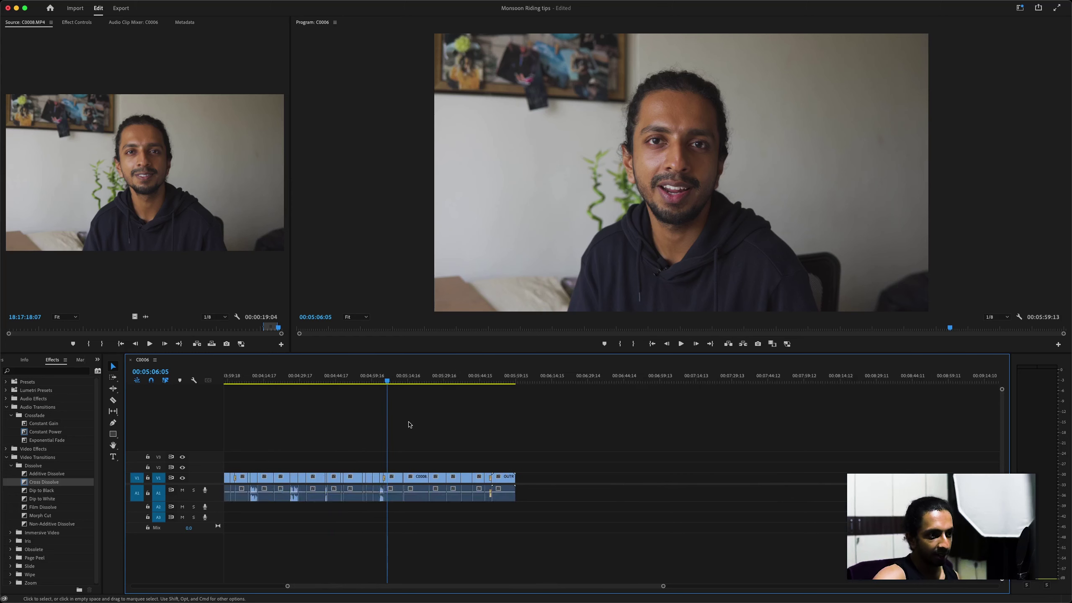
pyautogui.hscroll(-5, 342, 426)
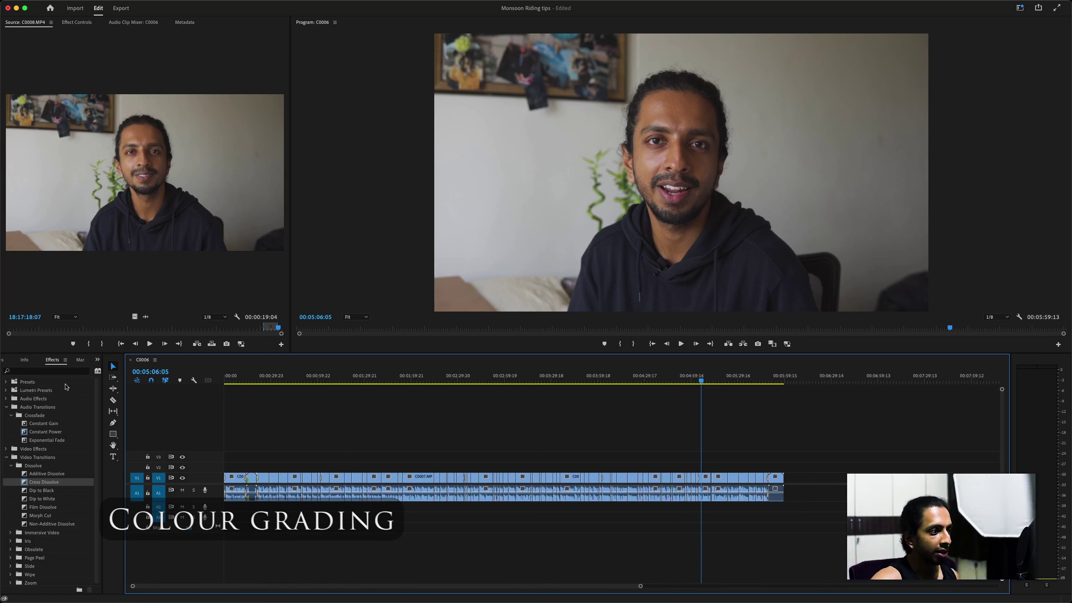
# Show the project's media list and browse the Instagram photo grid to examine its colour grading
pyautogui.hotkey('shift', '1')
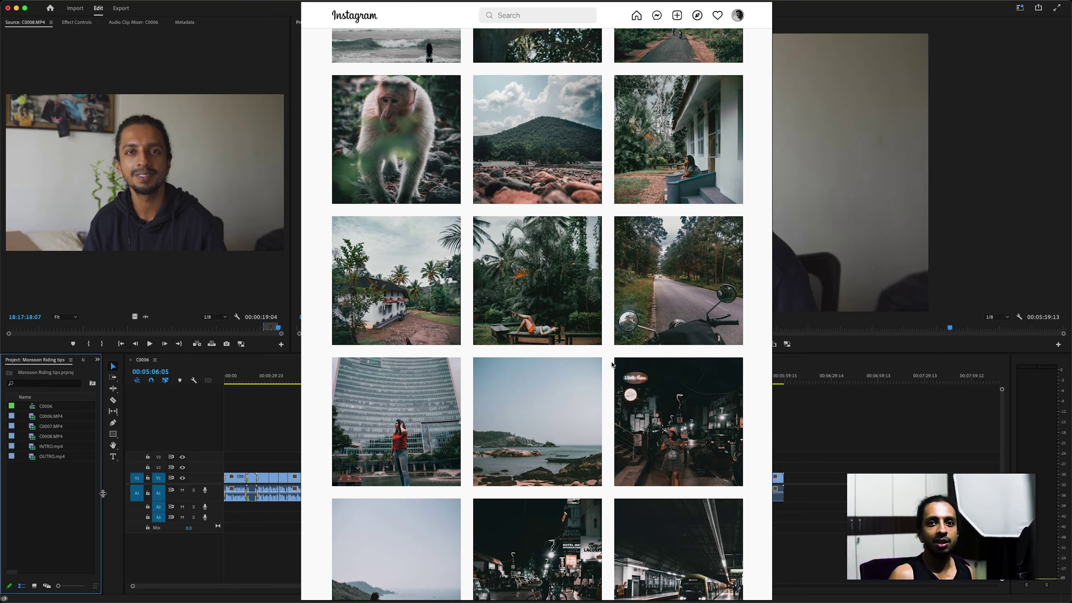
pyautogui.scroll(-5, 612, 364)
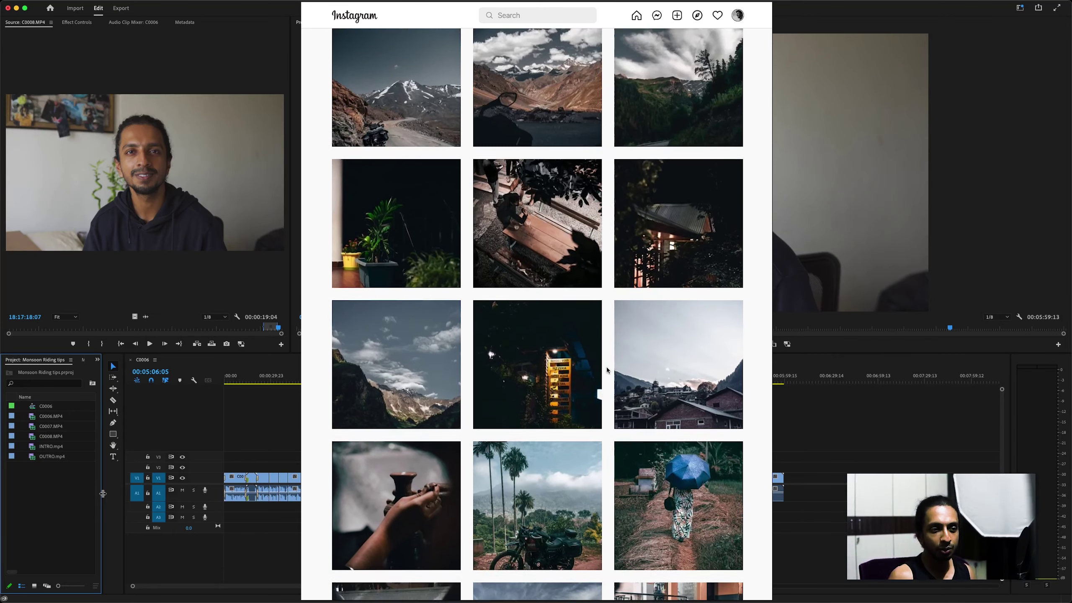
pyautogui.scroll(15, 605, 373)
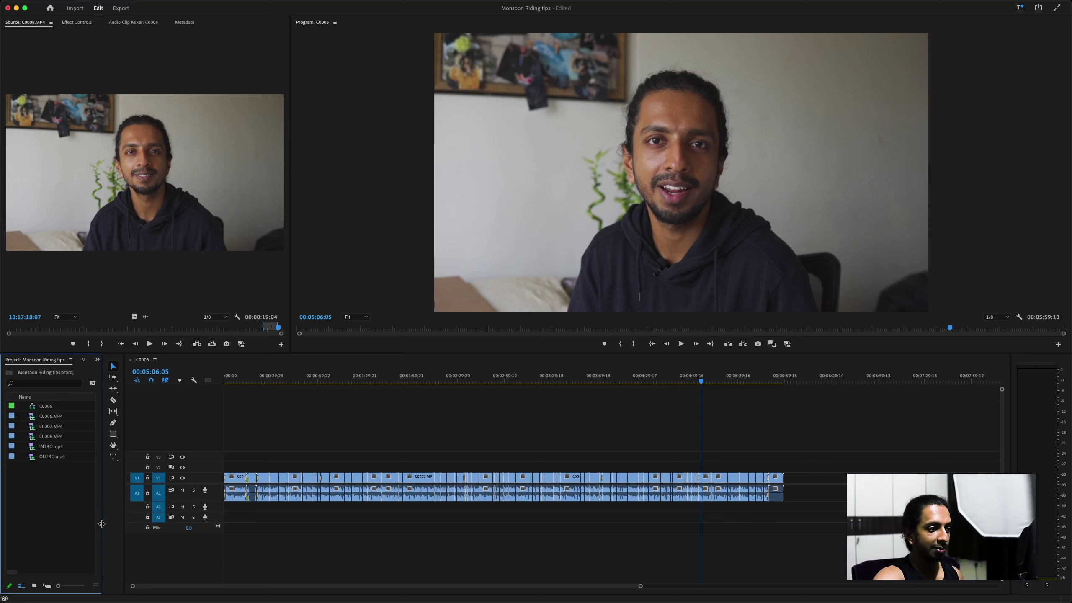
# Create an adjustment layer and lay it on track V2 over the full length of the sequence
pyautogui.moveTo(102, 524); pyautogui.dragTo(184, 538)
pyautogui.click(158, 586)
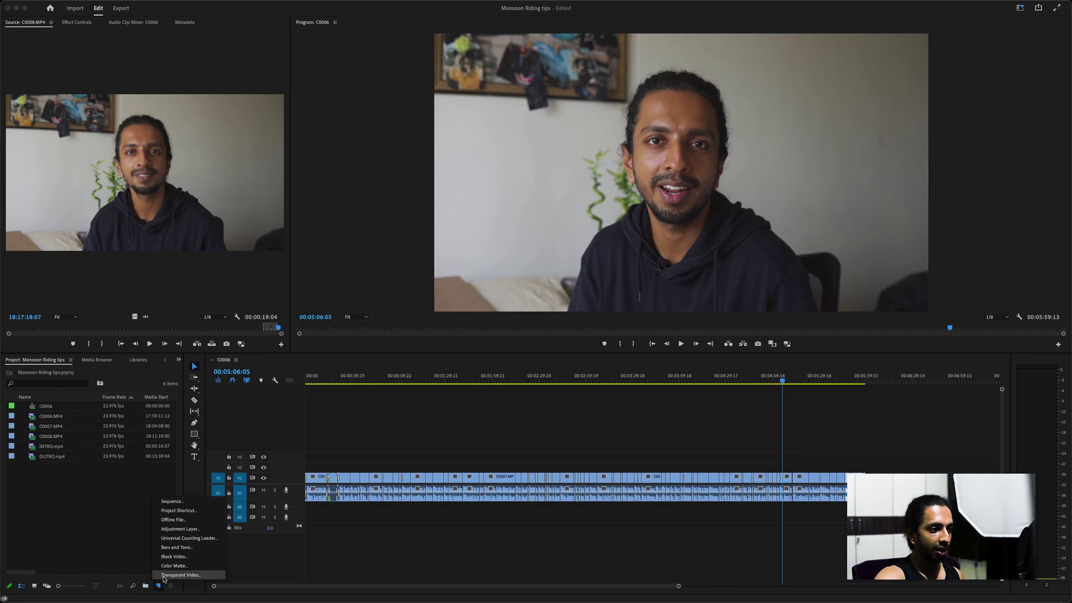
pyautogui.click(209, 529)
pyautogui.click(597, 337)
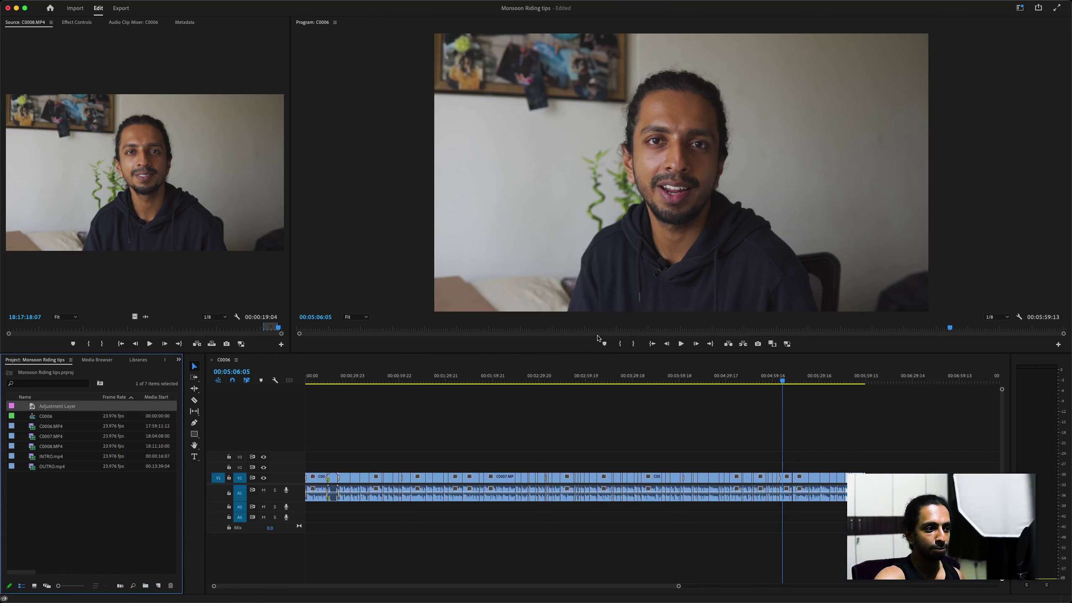
pyautogui.moveTo(69, 406); pyautogui.dragTo(864, 467)
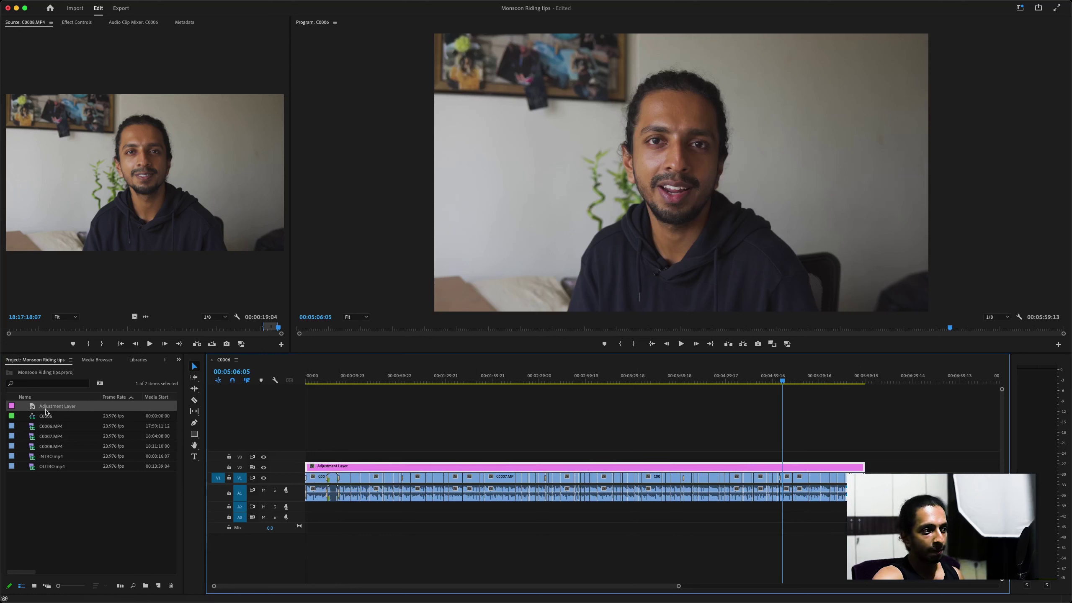
# Create a second 3840 × 2160, 23.976 fps adjustment layer and stretch it along track V3 to the end of the sequence
pyautogui.click(60, 510)
pyautogui.click(158, 585)
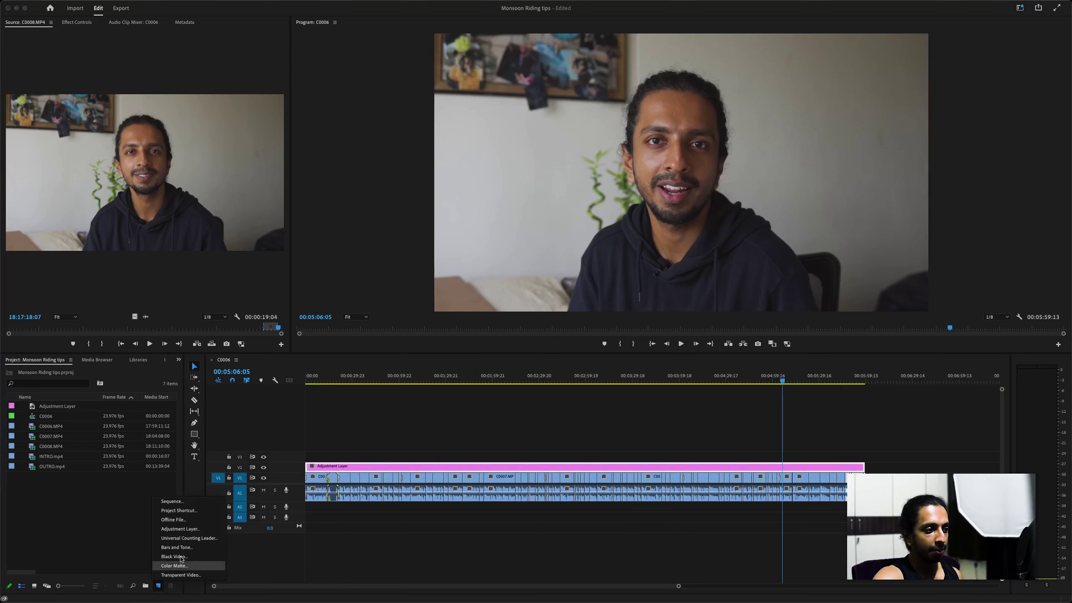
pyautogui.click(204, 530)
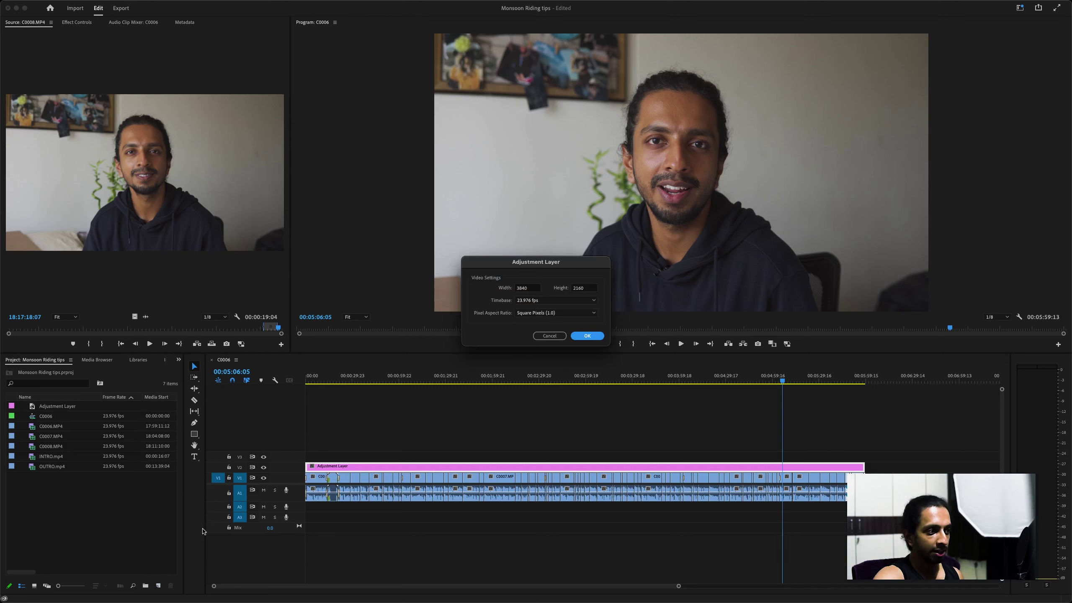
pyautogui.click(587, 335)
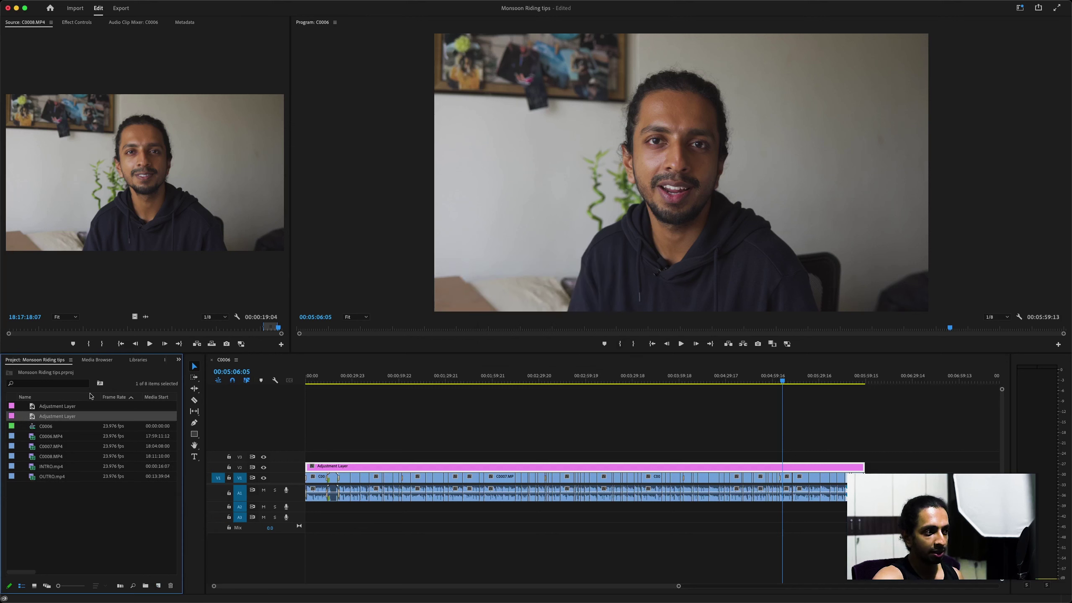
pyautogui.moveTo(36, 418); pyautogui.dragTo(309, 456)
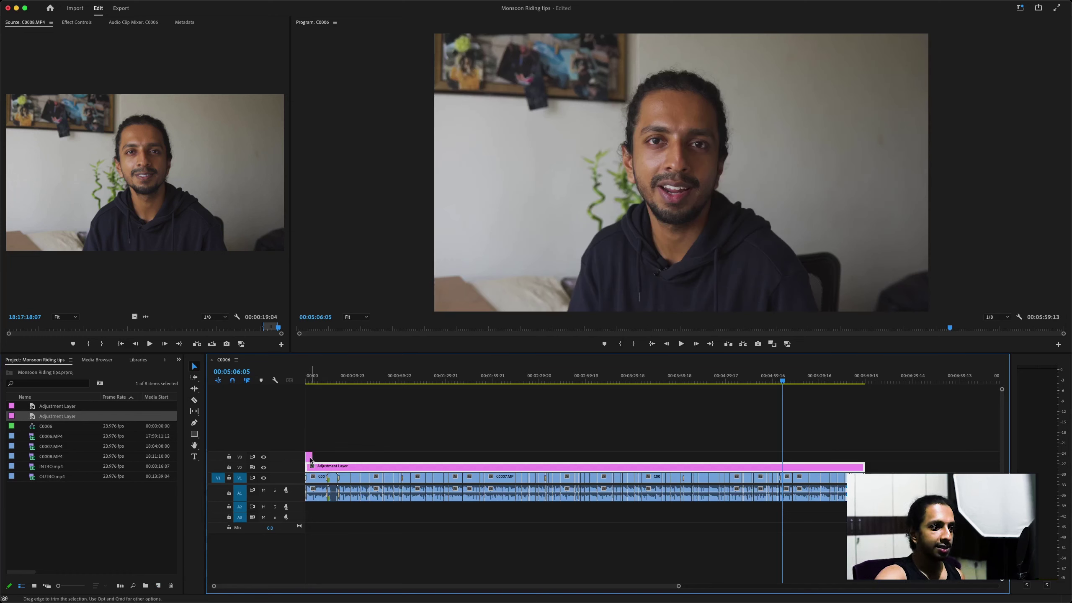
pyautogui.moveTo(311, 458); pyautogui.dragTo(872, 486)
pyautogui.moveTo(321, 458); pyautogui.dragTo(321, 456)
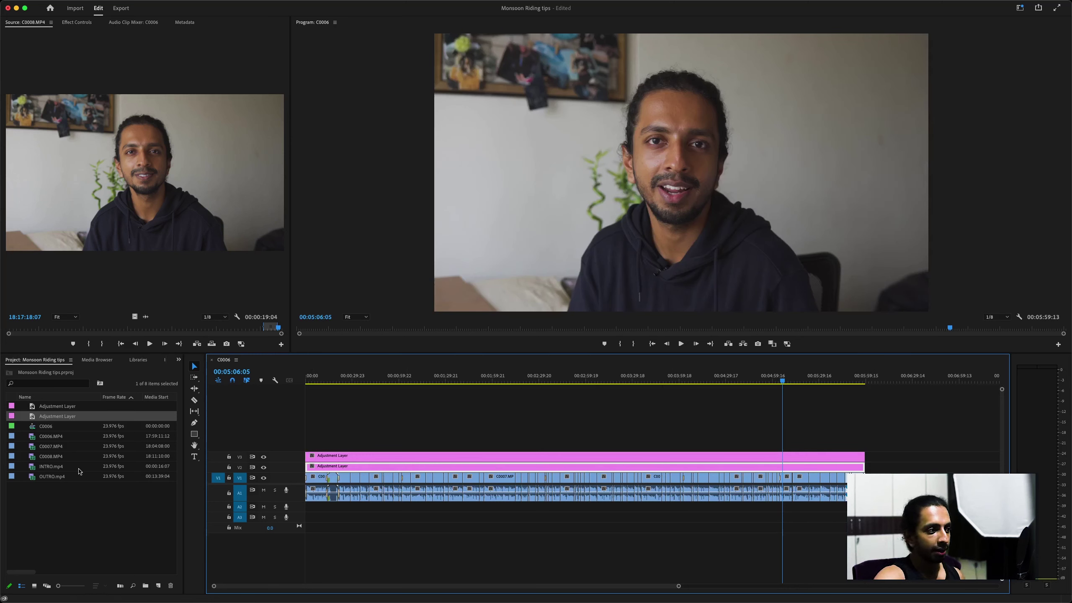
# Create a third 3840 × 2160, 23.976 fps adjustment layer and extend it over the whole sequence on track V4
pyautogui.rightClick(85, 512)
pyautogui.press('Escape')
pyautogui.click(161, 586)
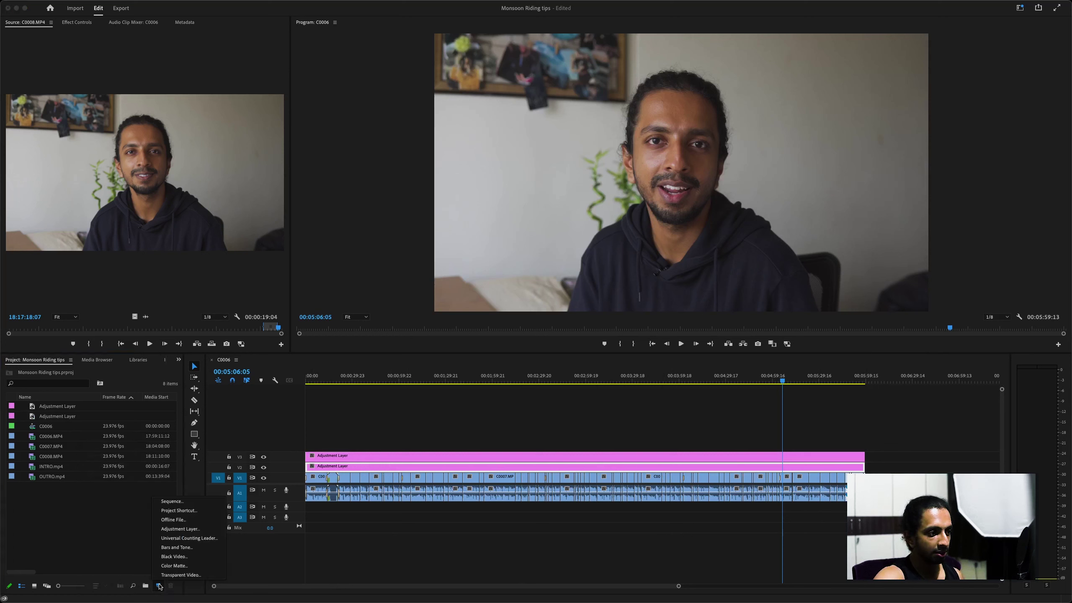
pyautogui.click(201, 530)
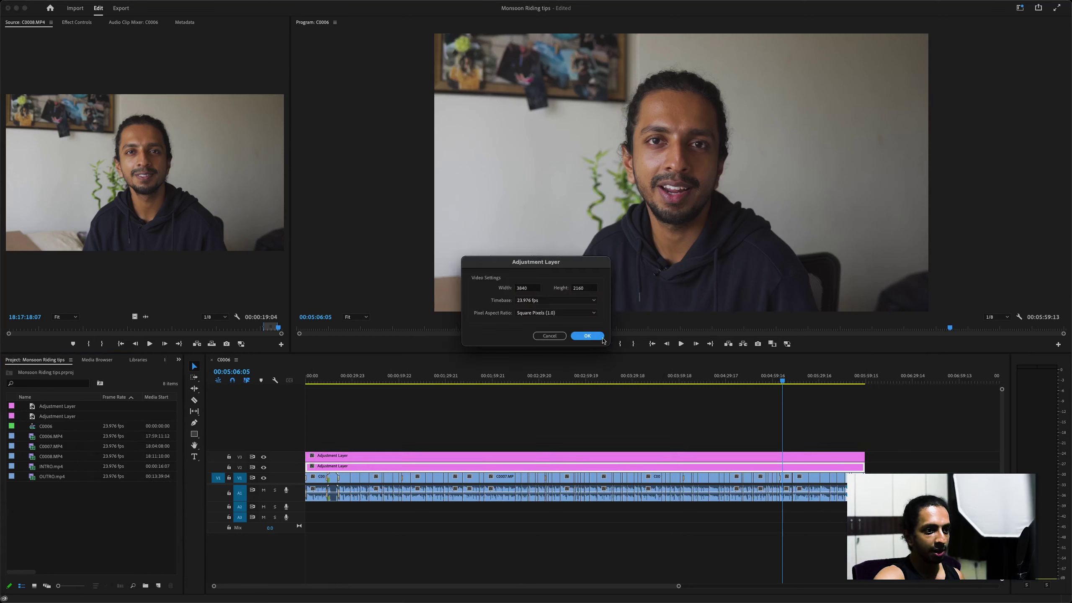
pyautogui.click(587, 336)
pyautogui.moveTo(35, 428); pyautogui.dragTo(865, 446)
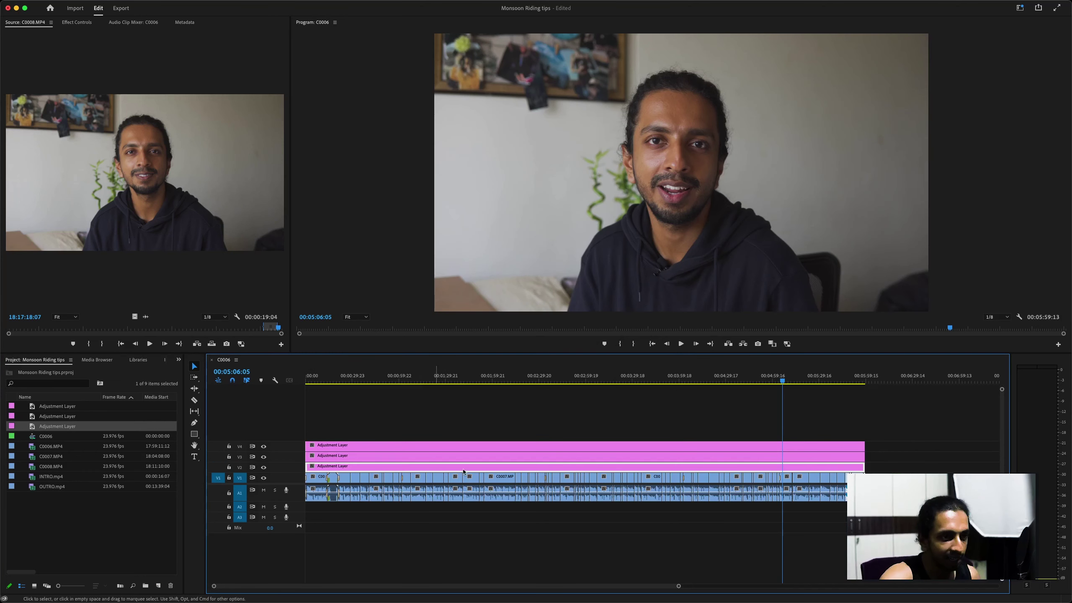
# Sample frames across the sequence, including the OUTRO.mp4 end screen, and park the playhead on the talking shot at 00:03:20:12
pyautogui.moveTo(576, 381); pyautogui.dragTo(532, 382)
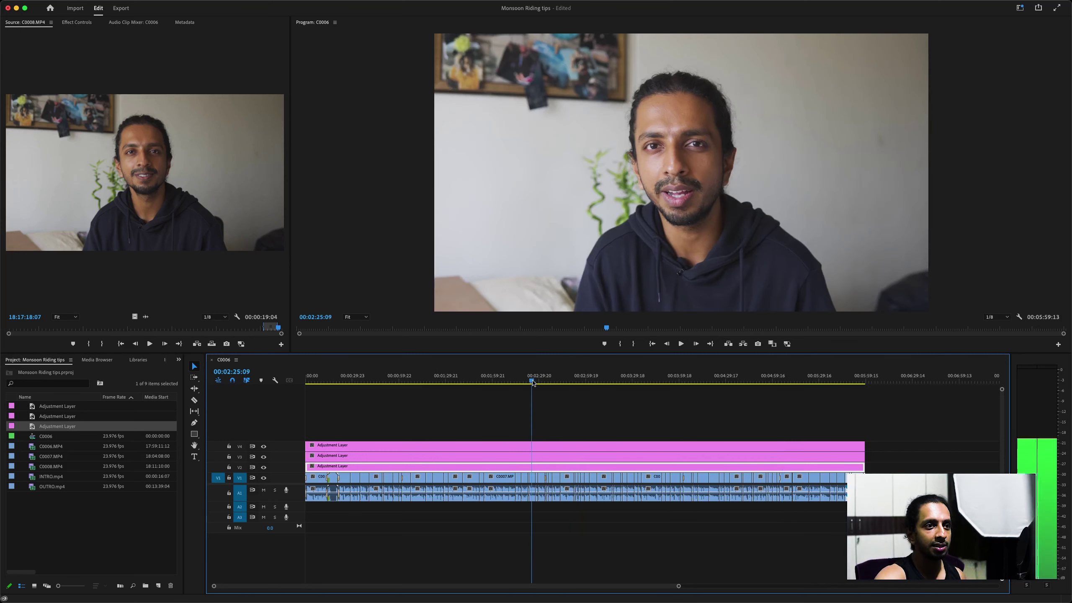
pyautogui.click(400, 381)
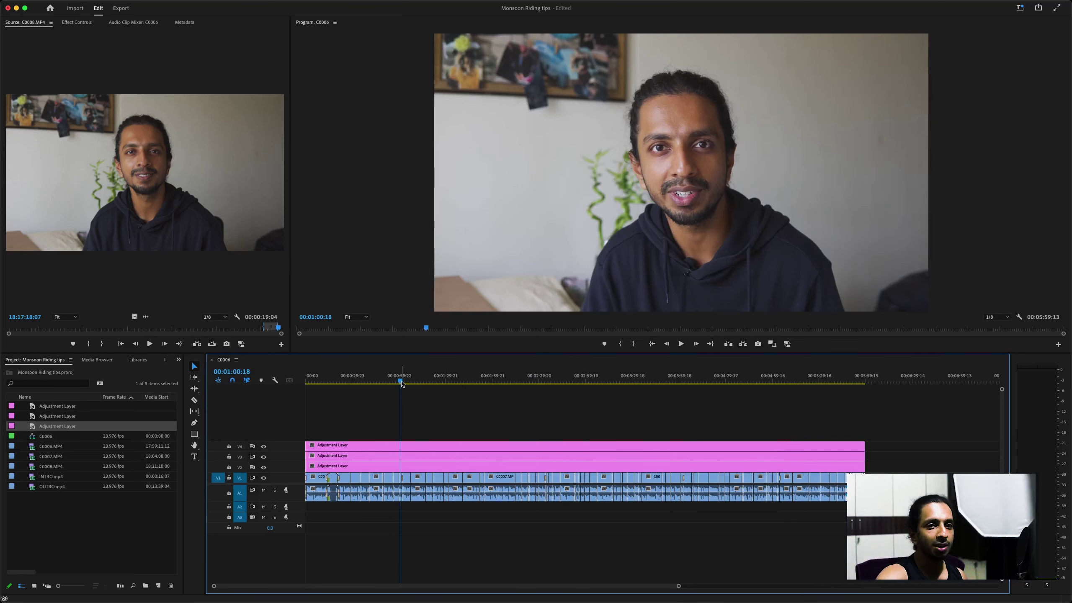
pyautogui.click(638, 381)
pyautogui.click(819, 381)
pyautogui.click(855, 381)
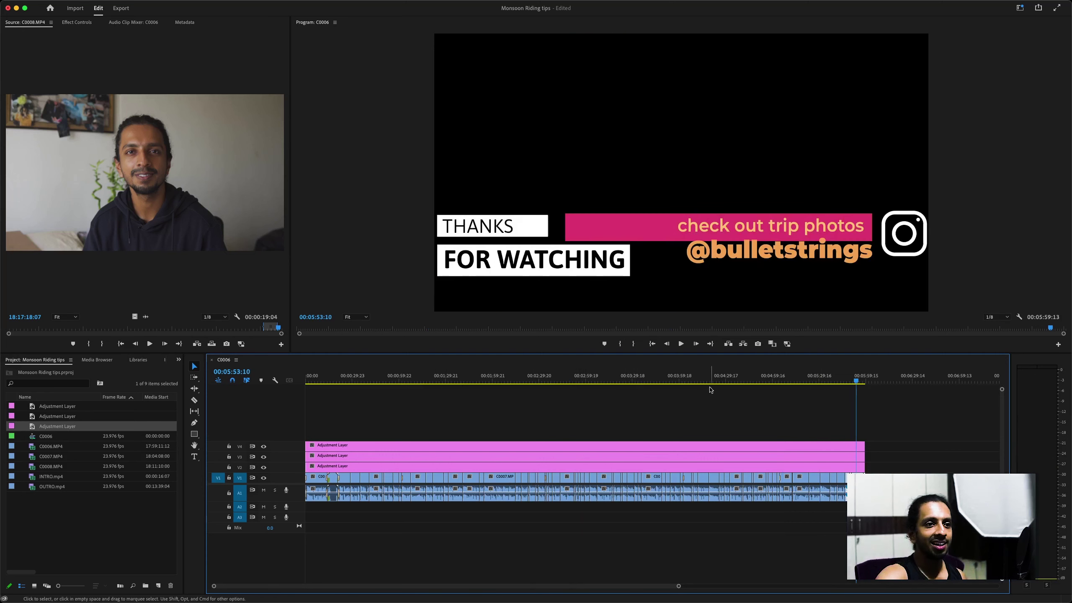
pyautogui.click(561, 381)
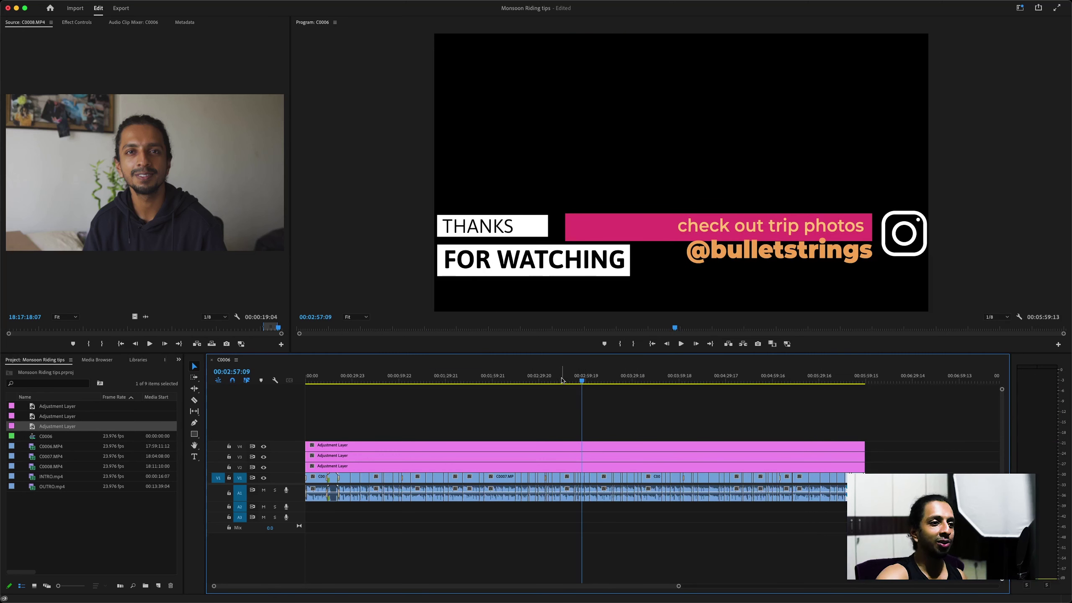
pyautogui.click(618, 381)
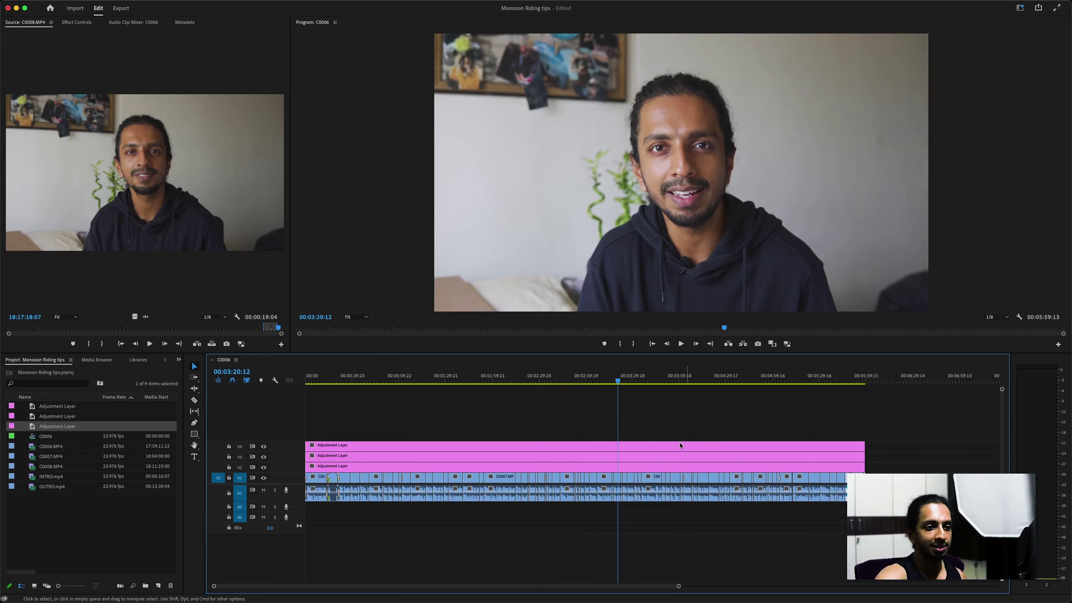
# Point out individual talking clips on V1 and select the adjustment layer directly above them on V2
pyautogui.click(620, 468)
pyautogui.click(619, 482)
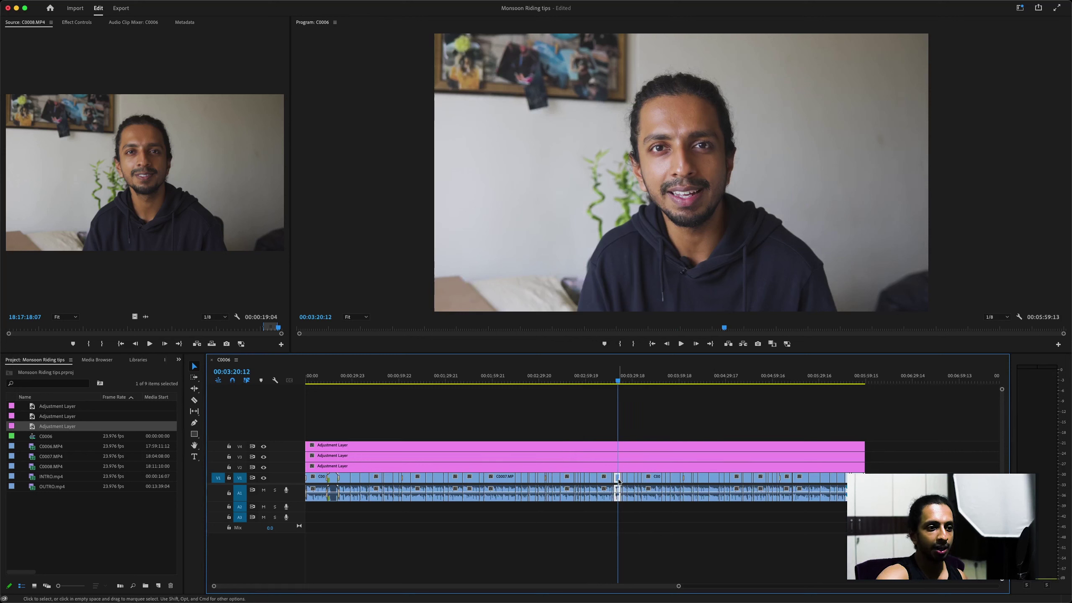
pyautogui.click(663, 484)
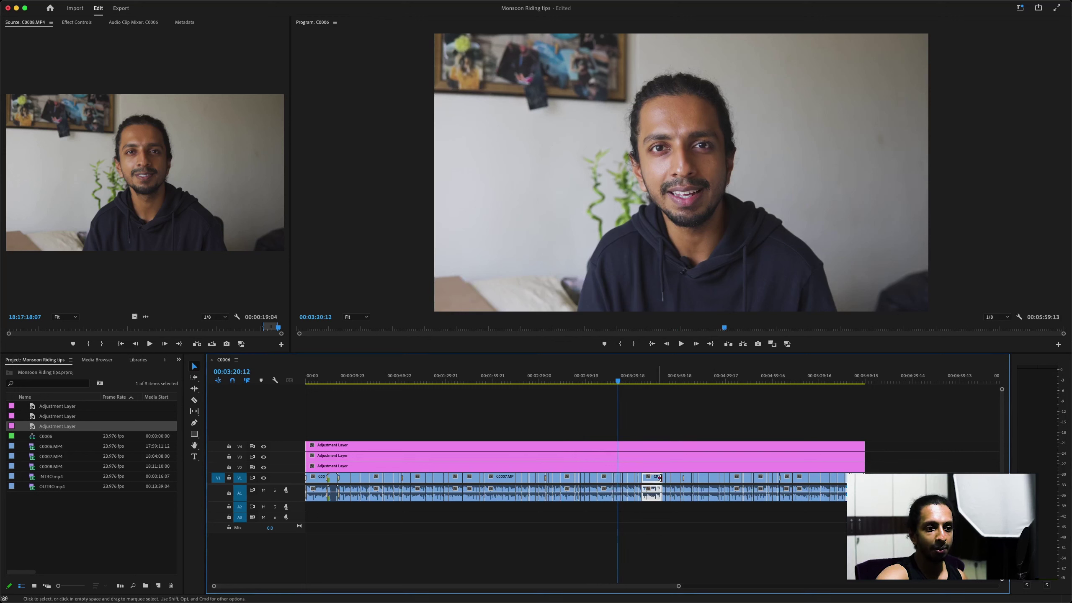
pyautogui.click(708, 479)
pyautogui.click(650, 479)
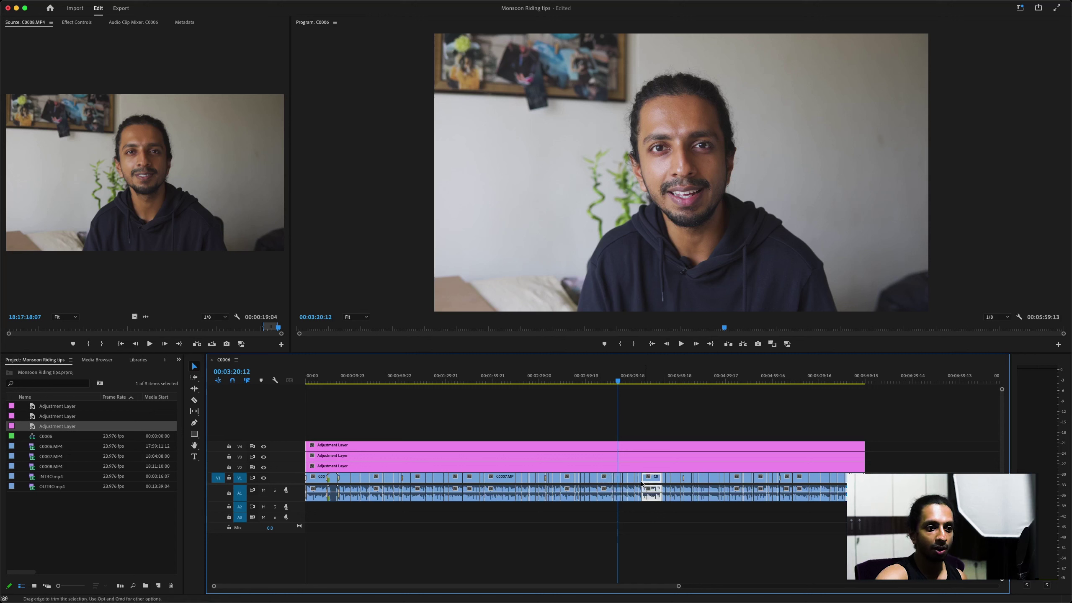
pyautogui.click(622, 481)
pyautogui.click(628, 470)
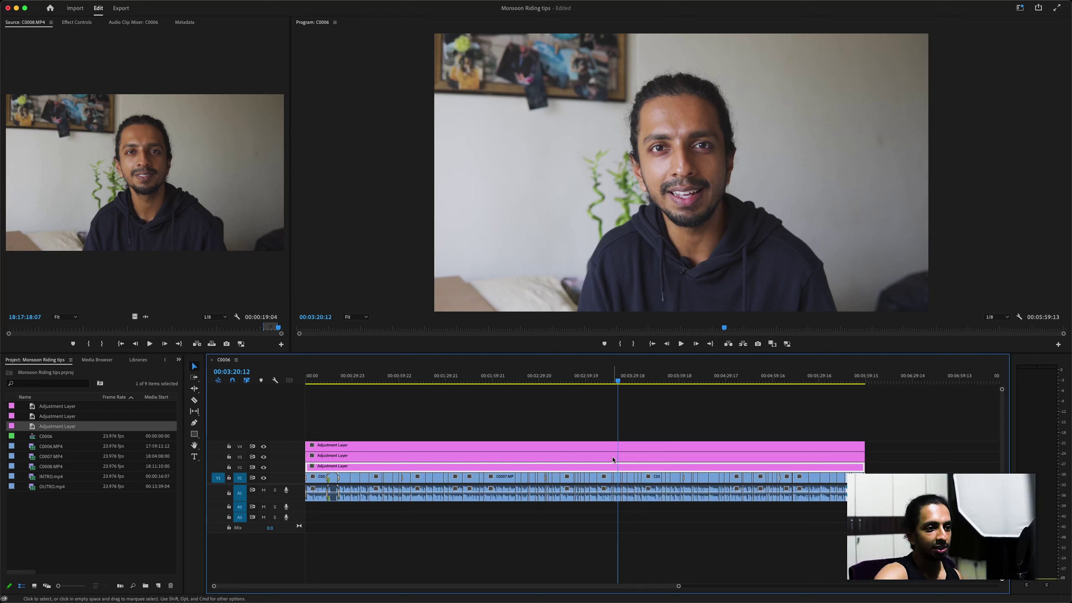
# Switch to the Color workspace and check which Lumetri scopes are enabled
pyautogui.moveTo(286, 3)
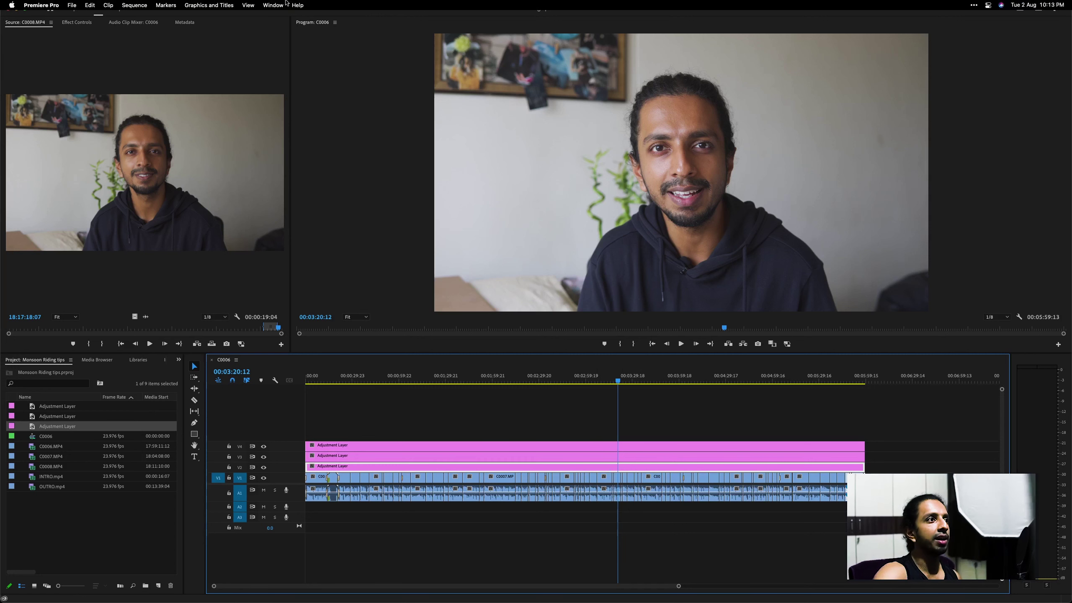
pyautogui.click(216, 4)
pyautogui.moveTo(222, 4)
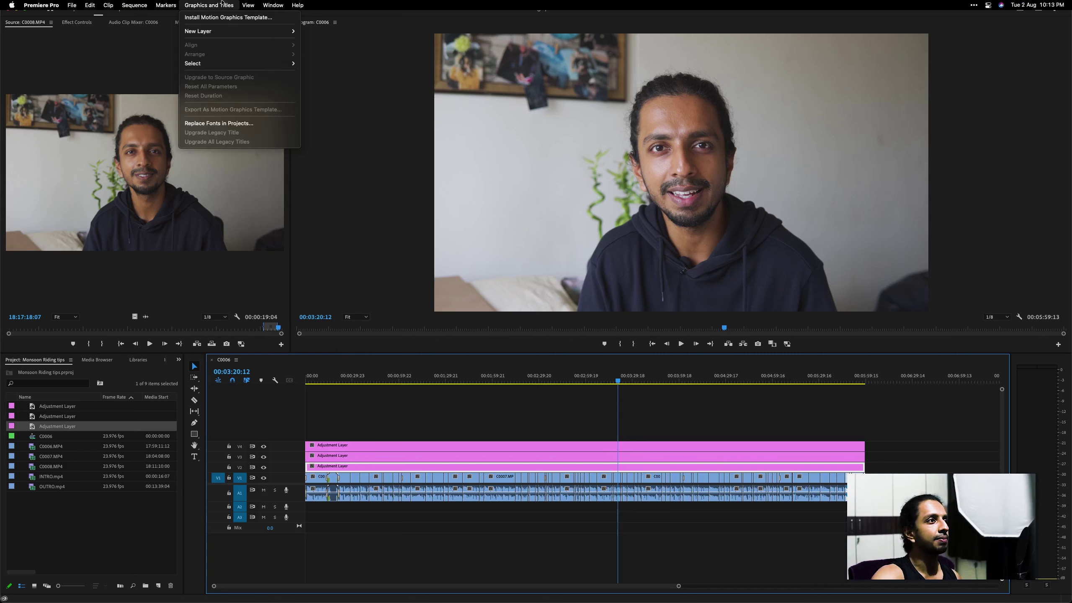
pyautogui.moveTo(262, 4)
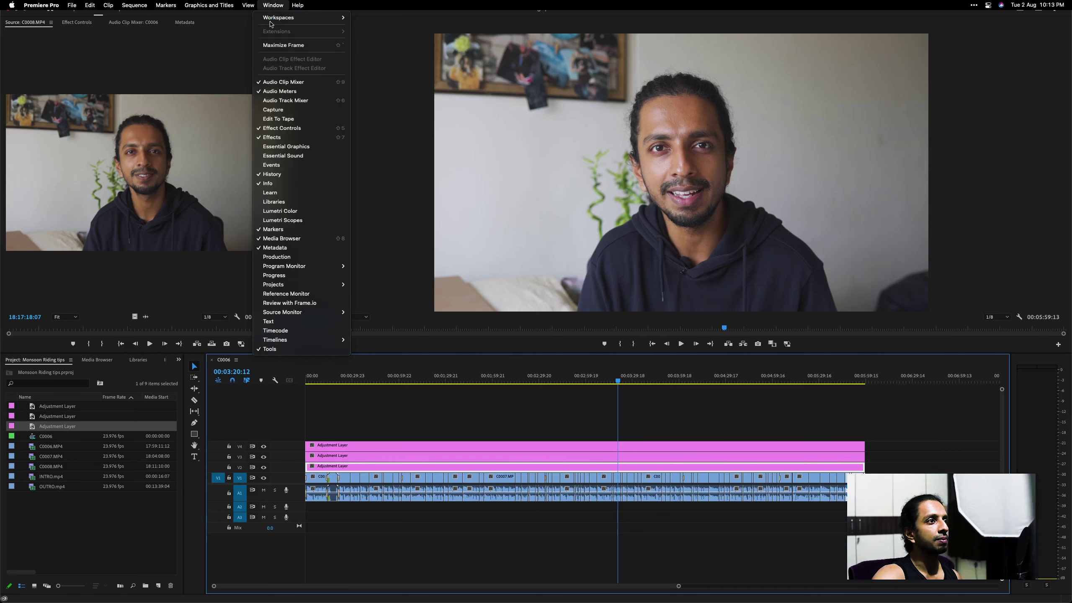
pyautogui.moveTo(270, 24)
pyautogui.click(415, 55)
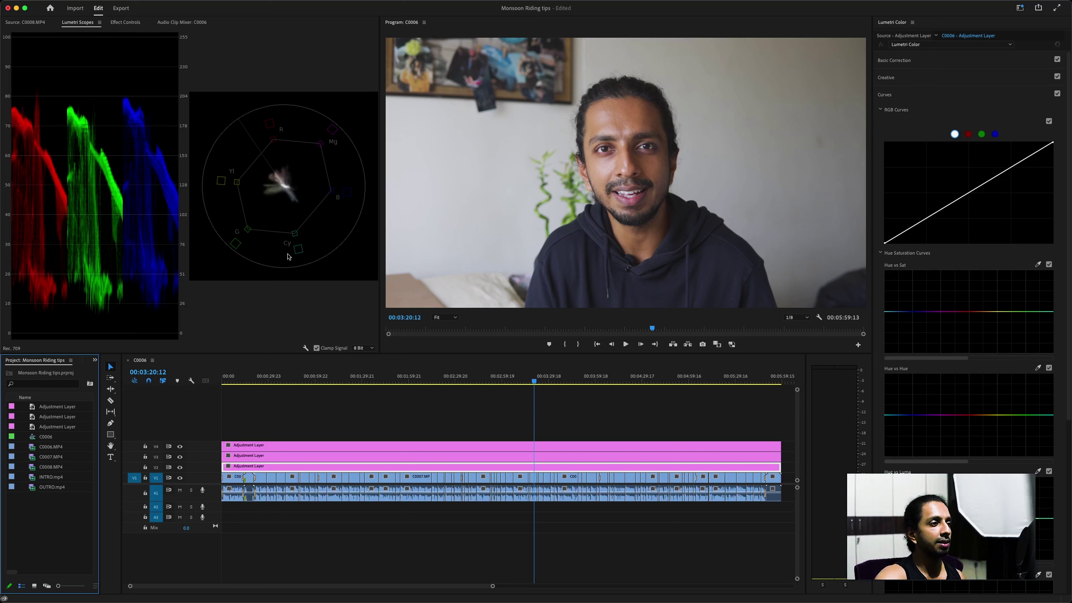
pyautogui.rightClick(293, 297)
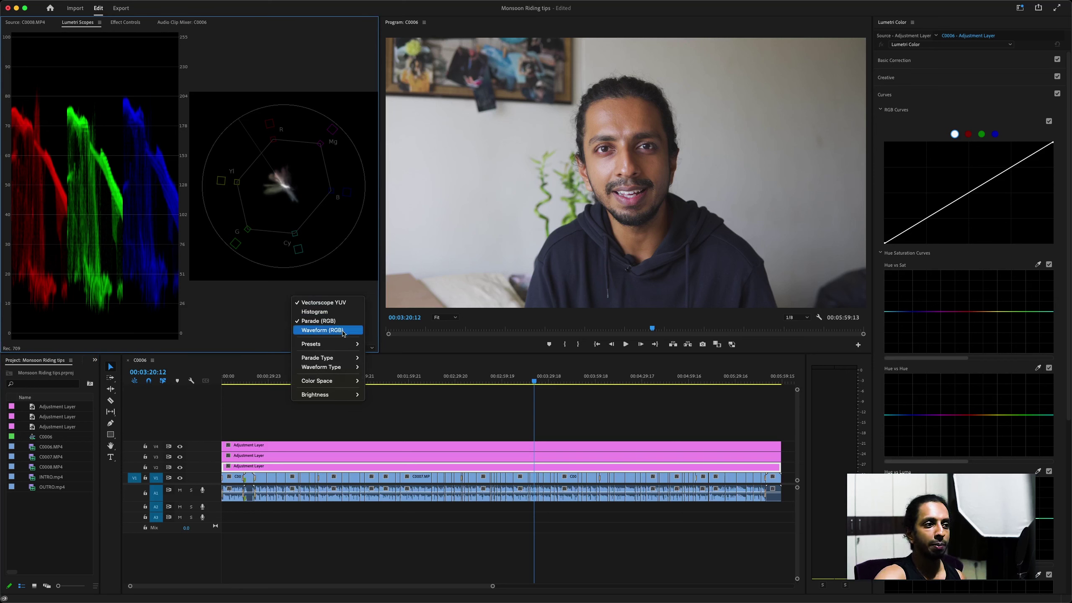
pyautogui.click(260, 328)
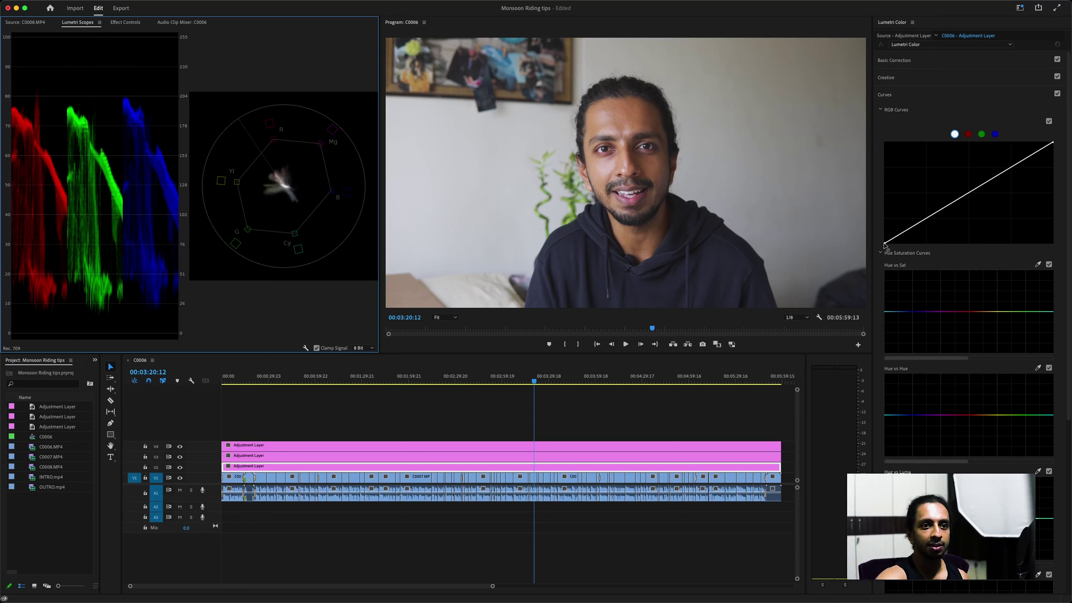
# Raise contrast on the V2 adjustment layer by moving the master RGB curve's black and white points inward, and compare with the effect bypassed
pyautogui.moveTo(885, 244); pyautogui.dragTo(895, 252)
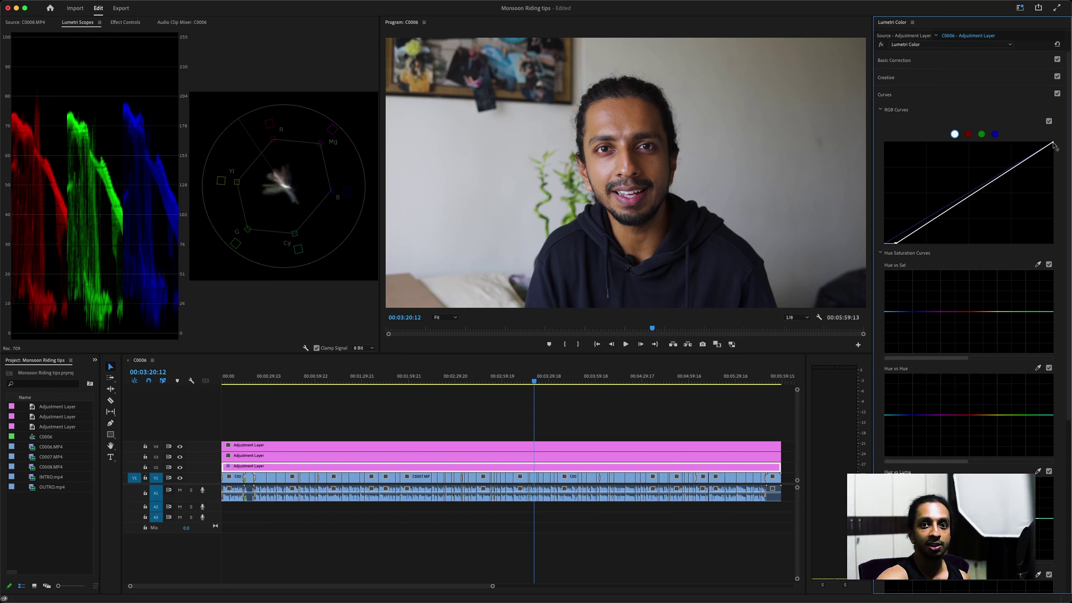
pyautogui.moveTo(1054, 144); pyautogui.dragTo(1019, 127)
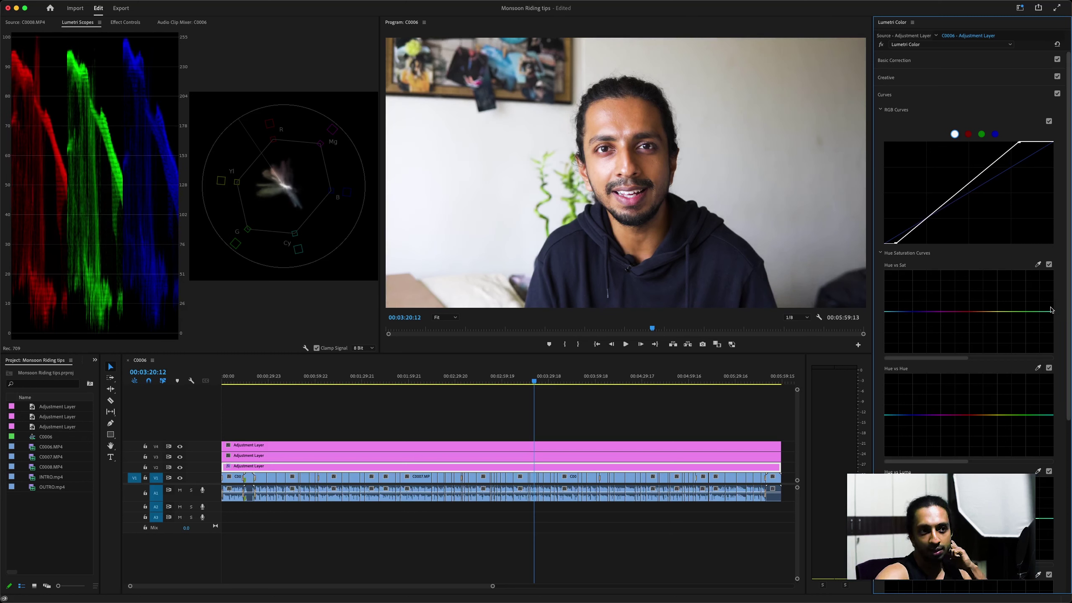
pyautogui.click(880, 45)
pyautogui.click(881, 44)
pyautogui.click(881, 44)
pyautogui.click(881, 45)
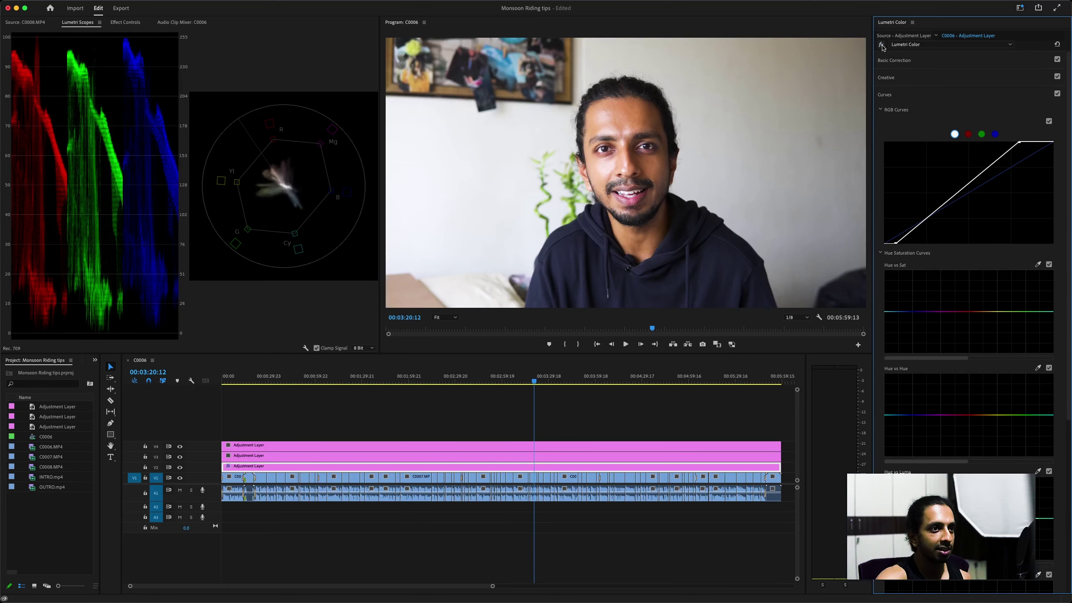
pyautogui.click(880, 45)
pyautogui.click(881, 44)
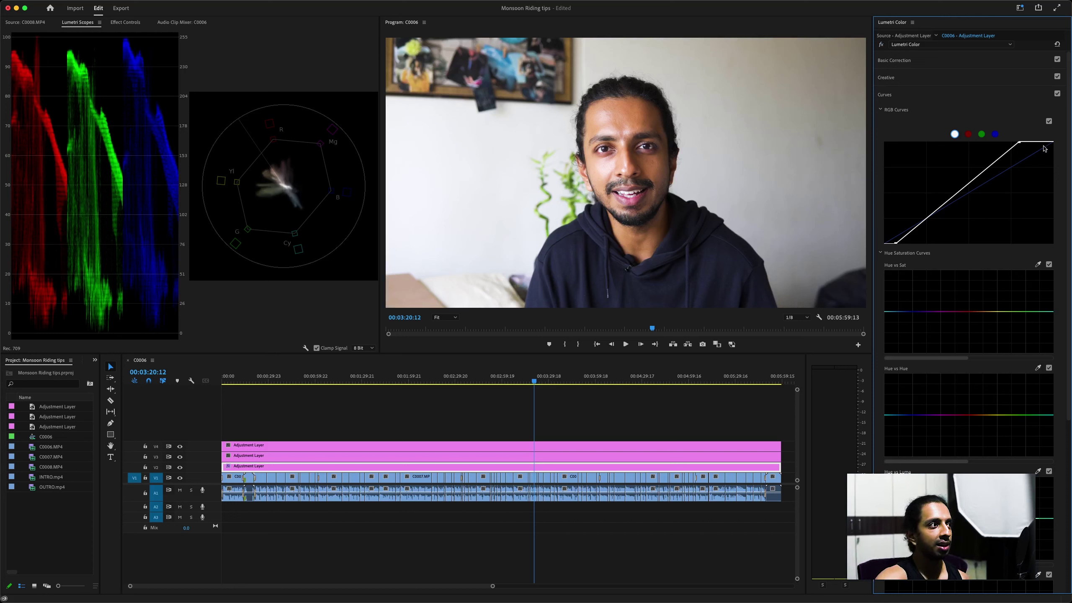
# Fine-tune the white and black end points of the master RGB curve and check the V2 track's visibility
pyautogui.moveTo(1021, 143); pyautogui.dragTo(1021, 140)
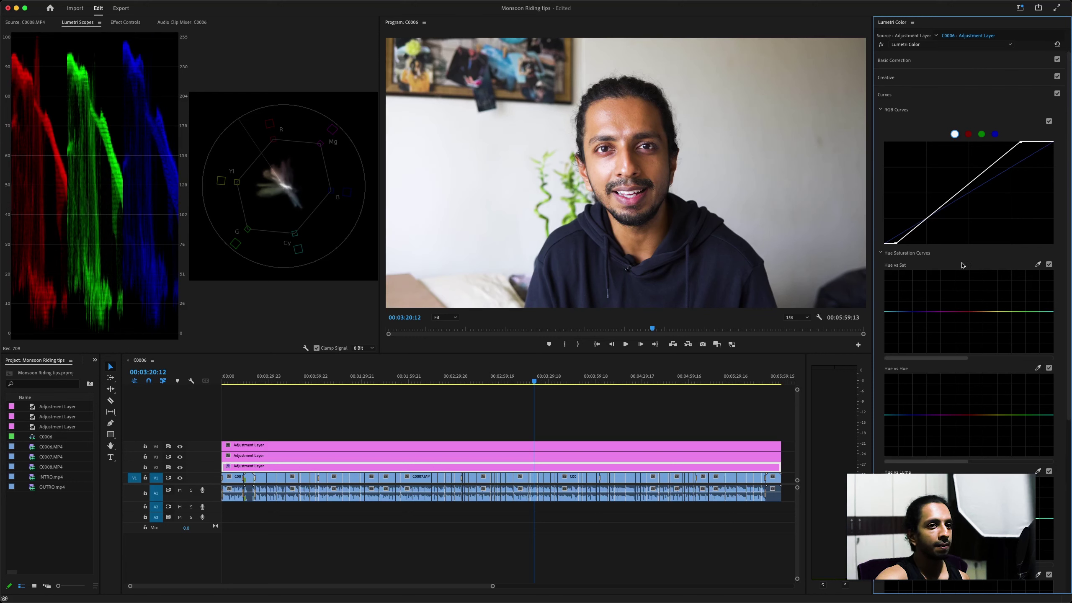
pyautogui.moveTo(896, 244); pyautogui.dragTo(895, 243)
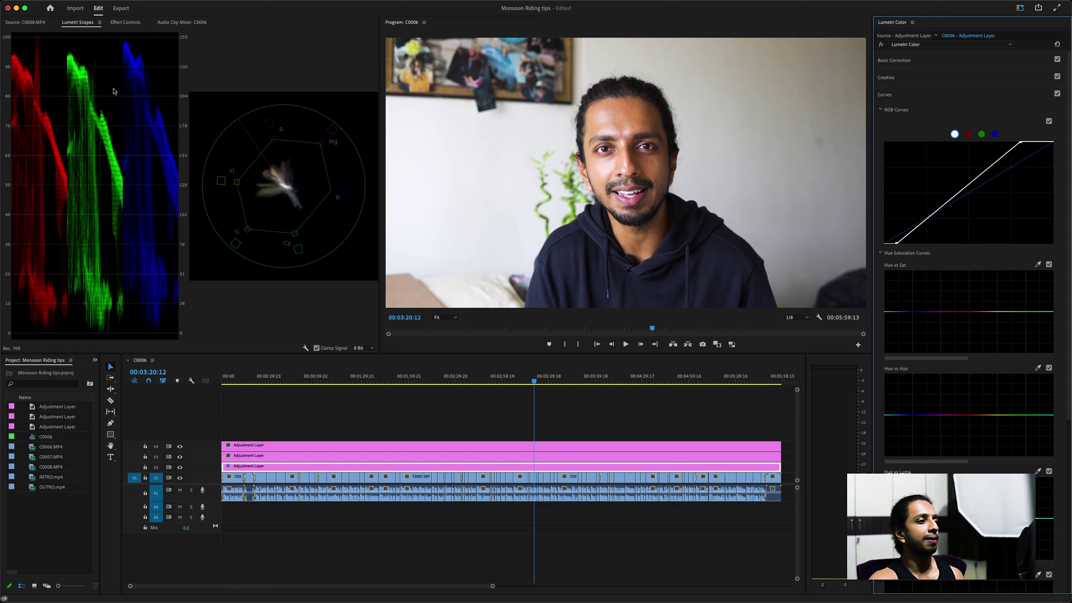
pyautogui.click(180, 467)
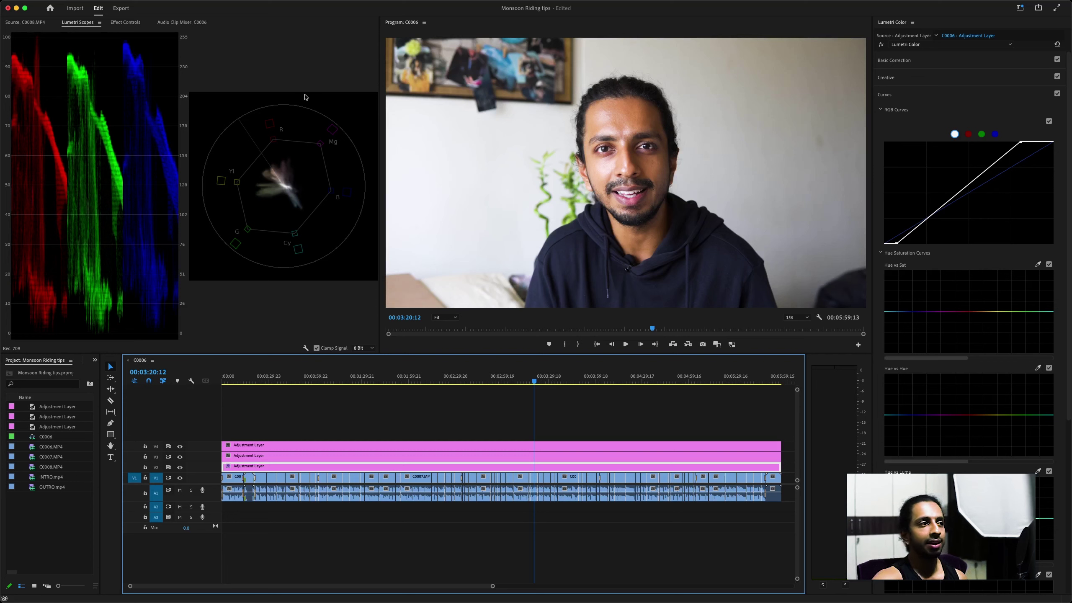
# Add a midtone and a highlight control point to both the blue and the red curve of the V2 adjustment layer
pyautogui.click(994, 134)
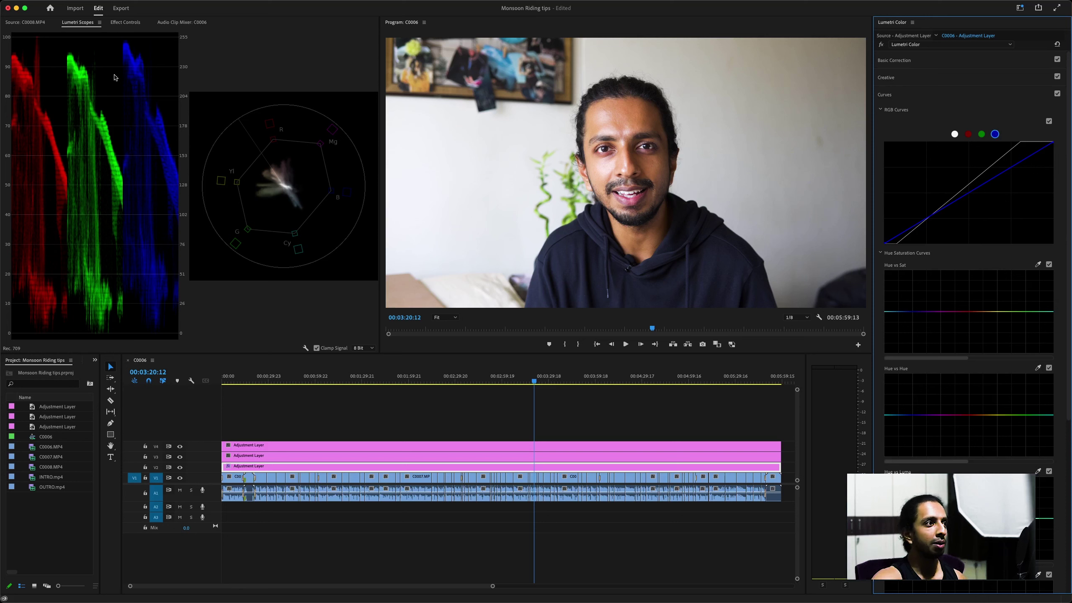
pyautogui.click(970, 193)
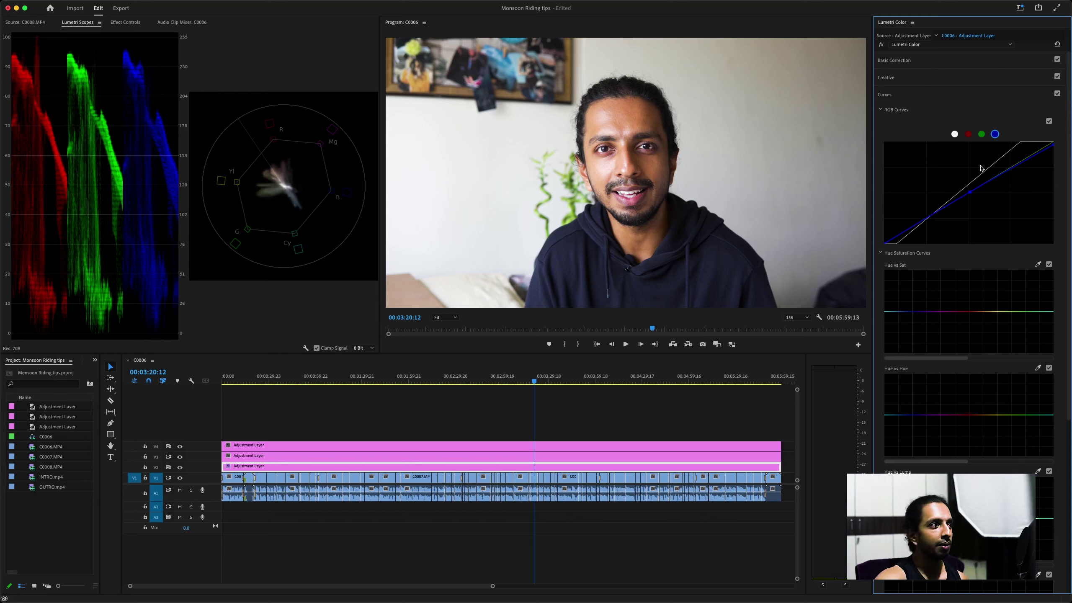
pyautogui.click(1012, 168)
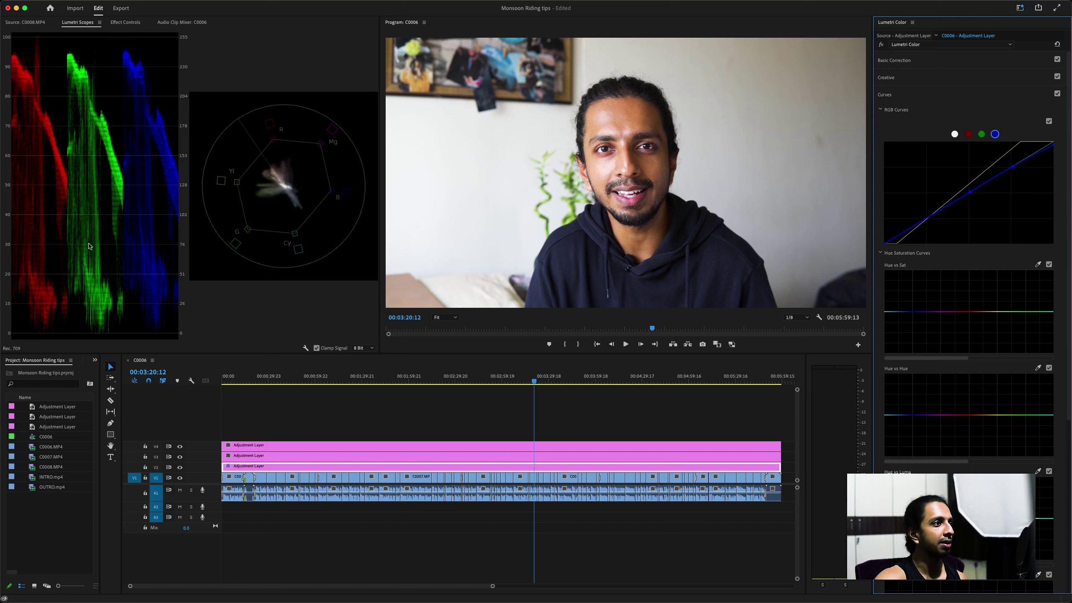
pyautogui.click(967, 134)
pyautogui.click(968, 193)
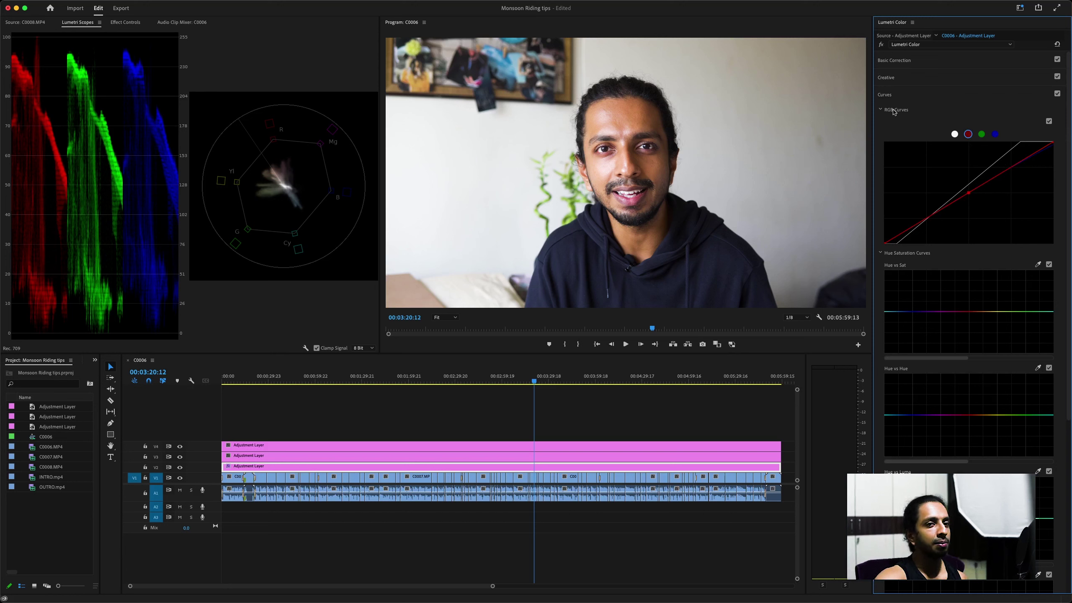
pyautogui.click(1014, 165)
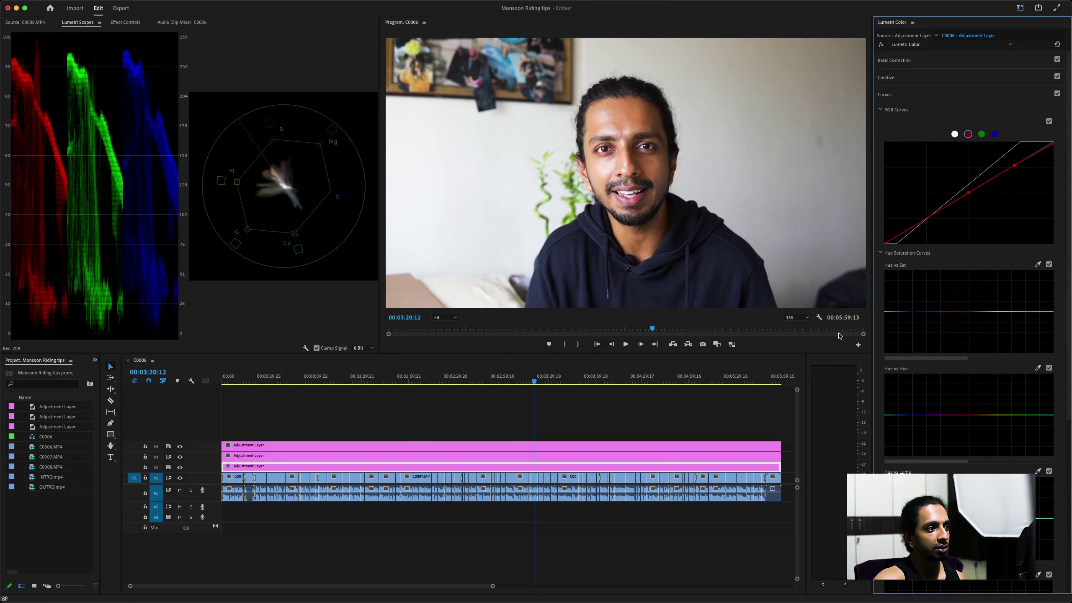
# Nudge the master curve's black point slightly further inward and bring up the blue curve
pyautogui.click(953, 134)
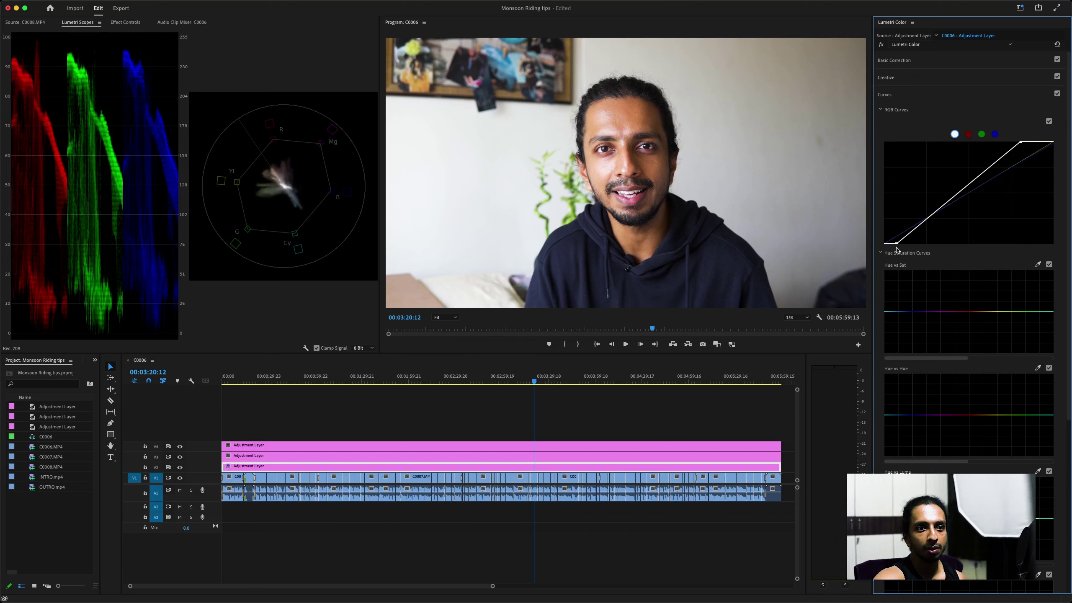
pyautogui.moveTo(897, 245); pyautogui.dragTo(898, 246)
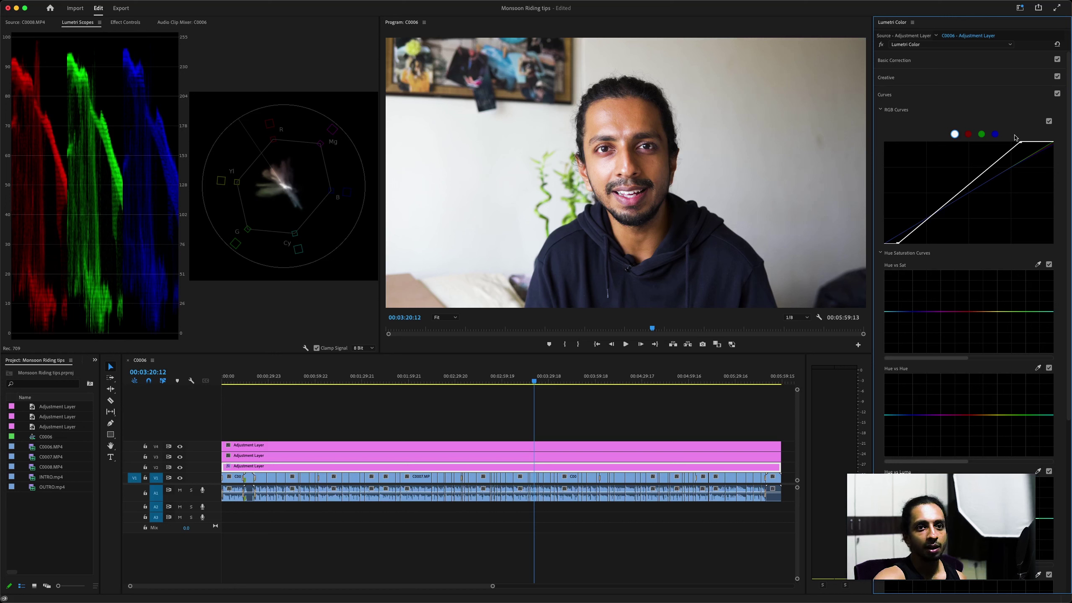
pyautogui.click(994, 134)
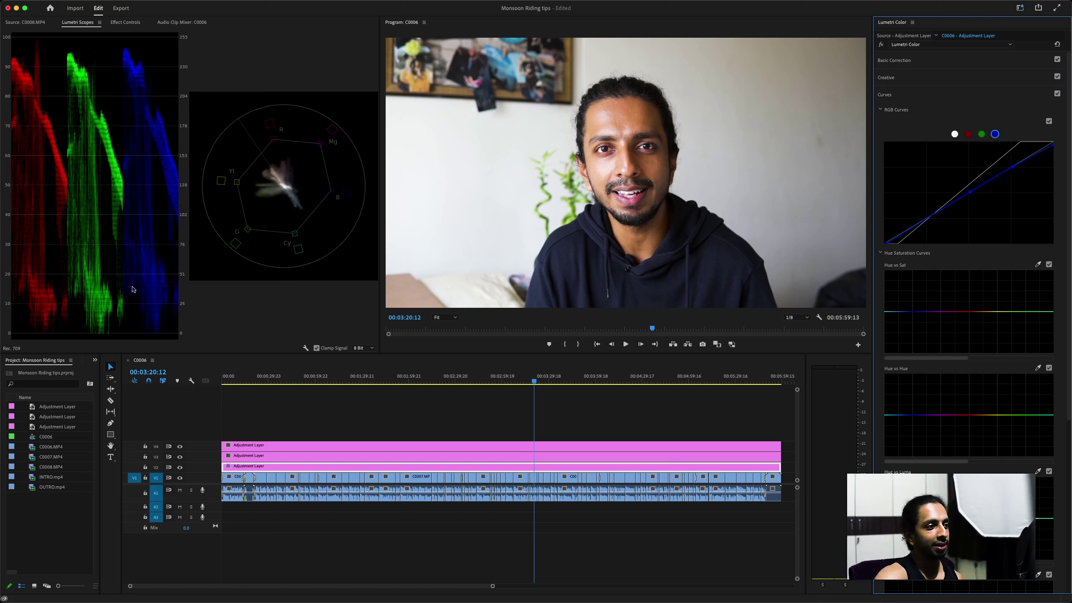
# Compare the talking shot with the V2 layer's Lumetri Color effect off and on, leaving the effect enabled
pyautogui.click(881, 45)
pyautogui.click(881, 44)
pyautogui.click(881, 45)
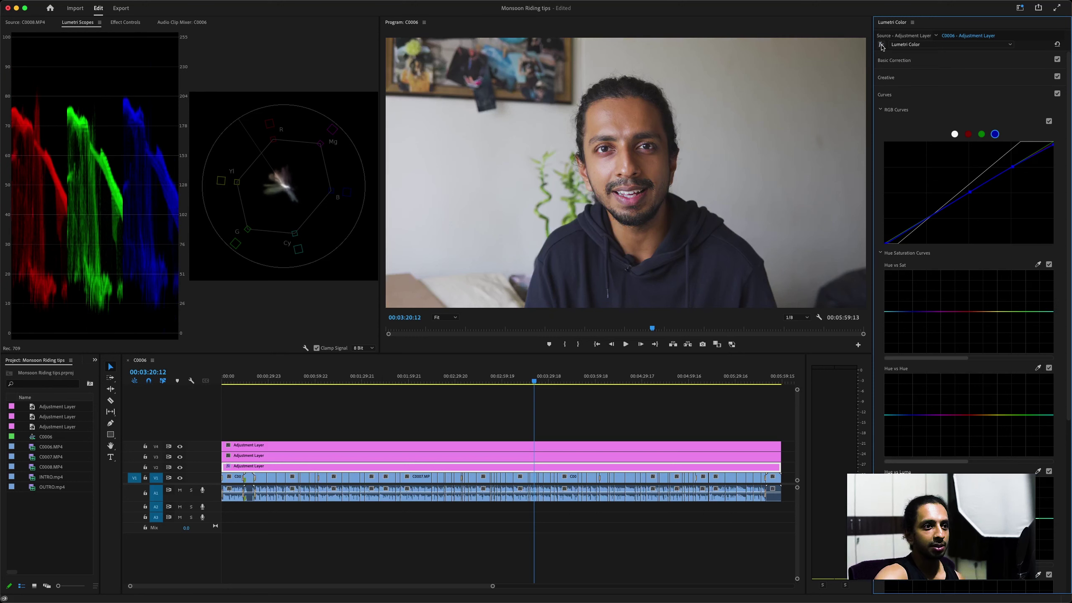
pyautogui.click(881, 45)
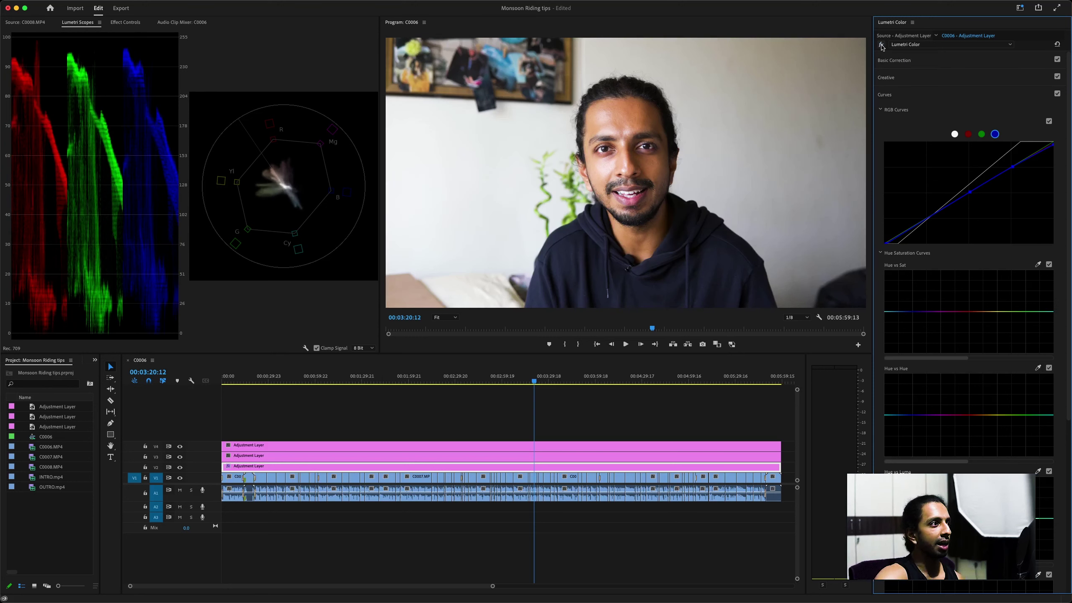
pyautogui.click(880, 45)
pyautogui.click(881, 45)
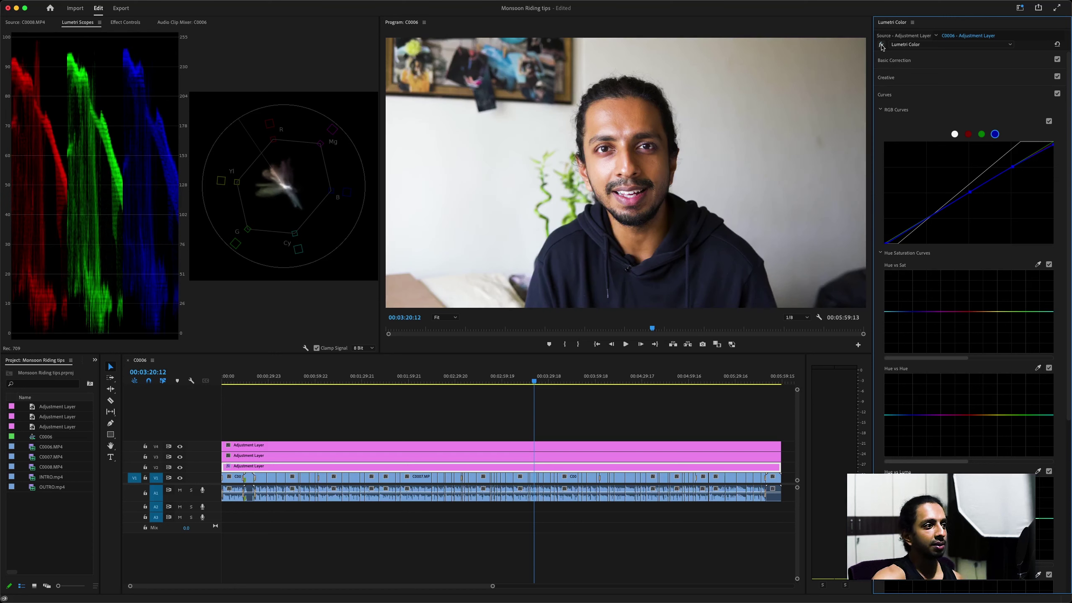
# On the V3 adjustment layer, add shadow, midtone and highlight control points to the red and green curves
pyautogui.click(581, 458)
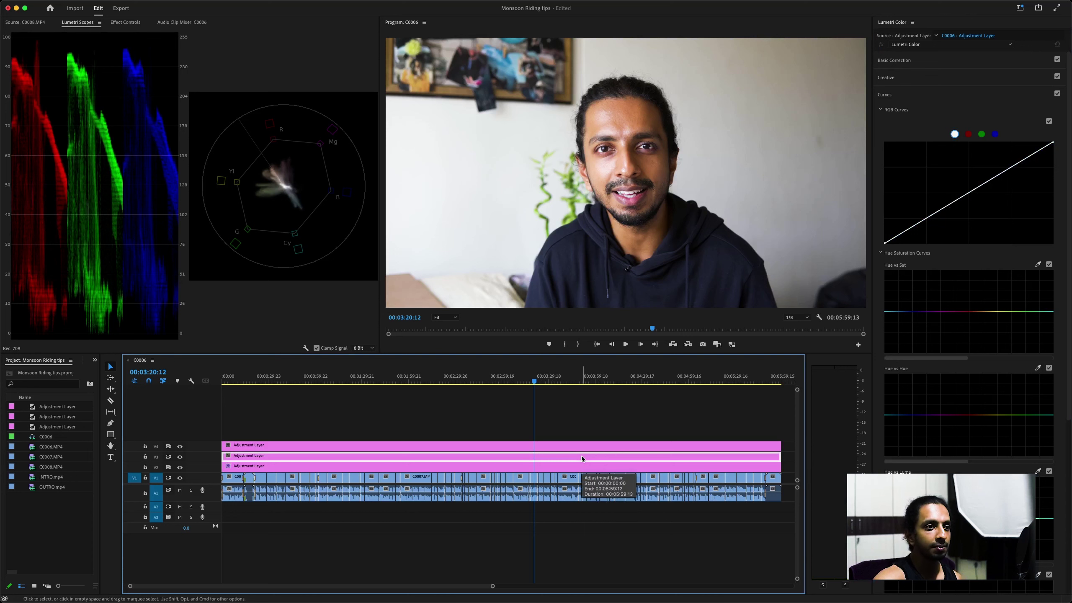
pyautogui.click(968, 135)
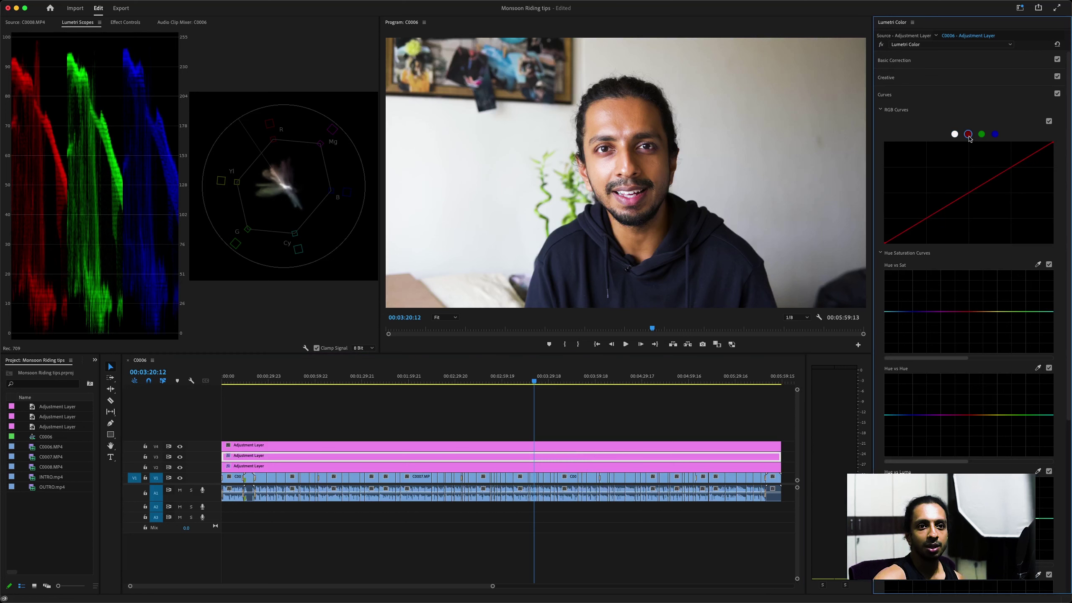
pyautogui.click(968, 194)
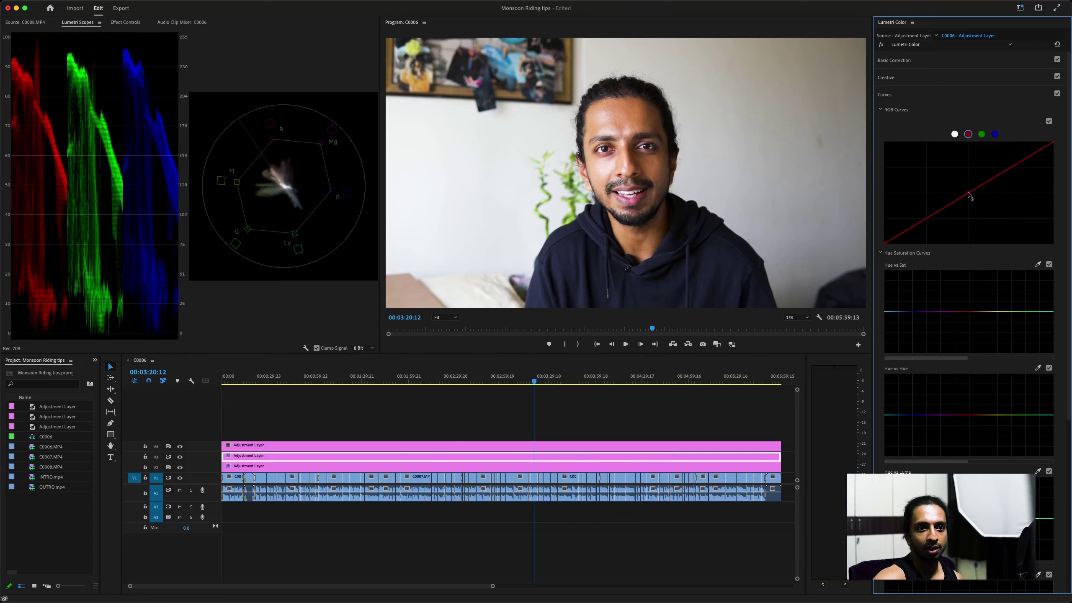
pyautogui.click(923, 220)
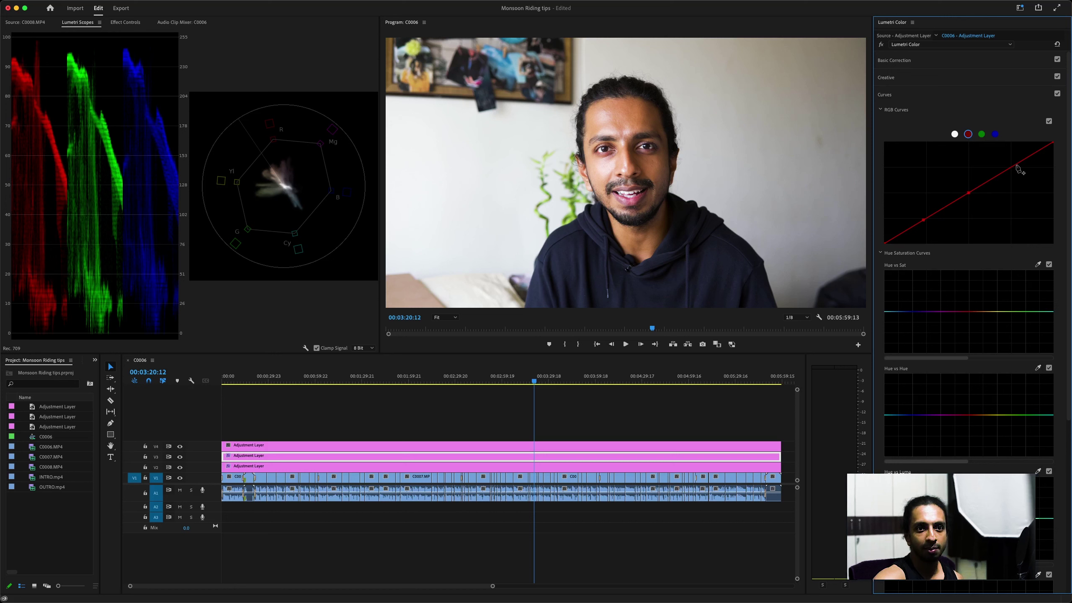
pyautogui.click(981, 134)
pyautogui.click(969, 193)
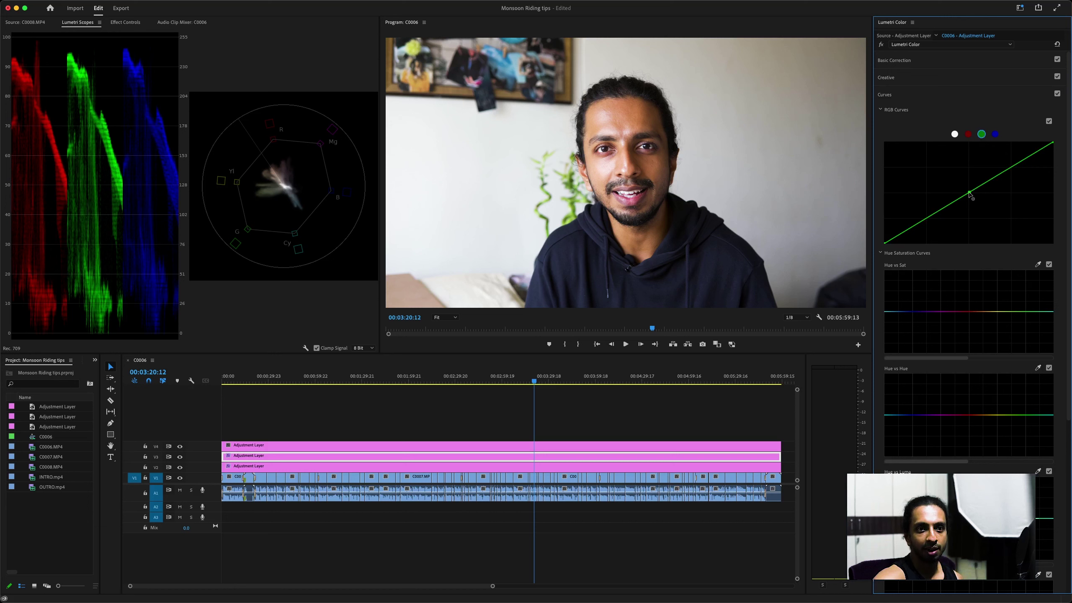
pyautogui.click(925, 219)
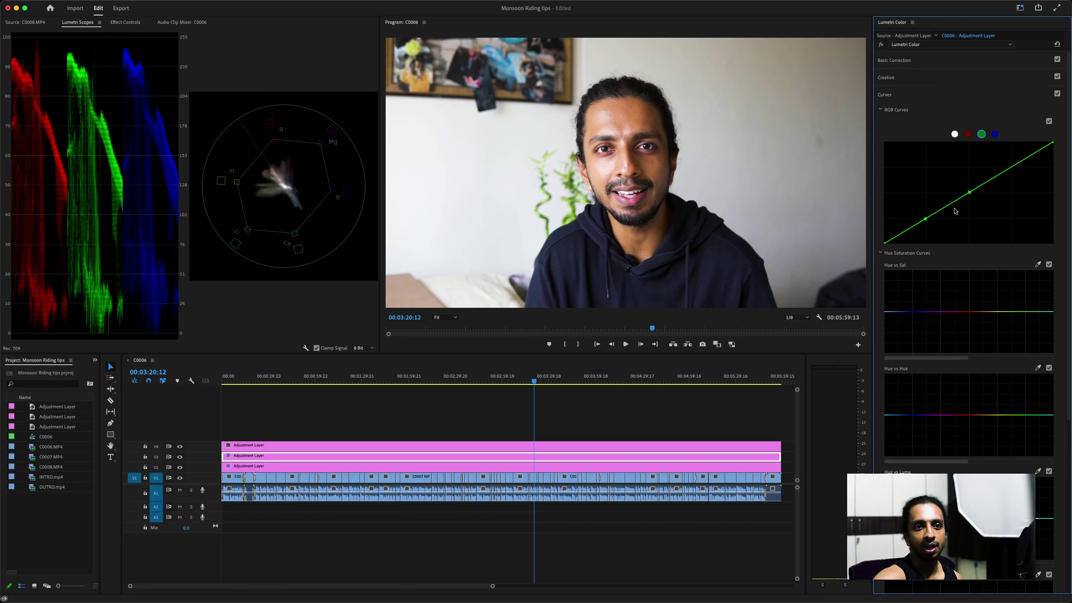
pyautogui.click(1009, 168)
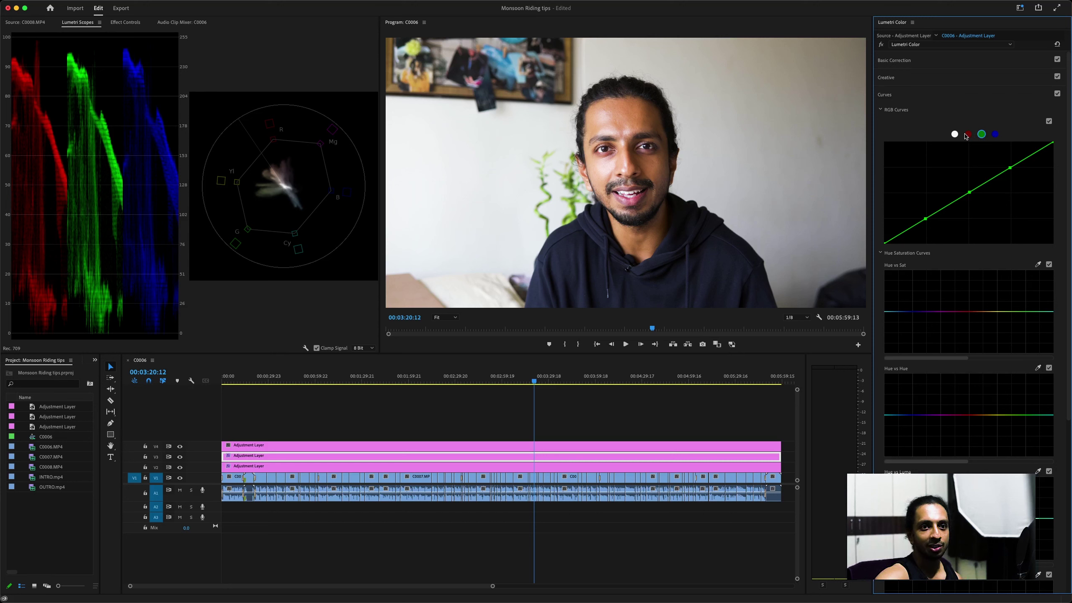
# Pull the shadow points of the red and green curves down slightly, keeping the midtones and highlights in place
pyautogui.click(968, 135)
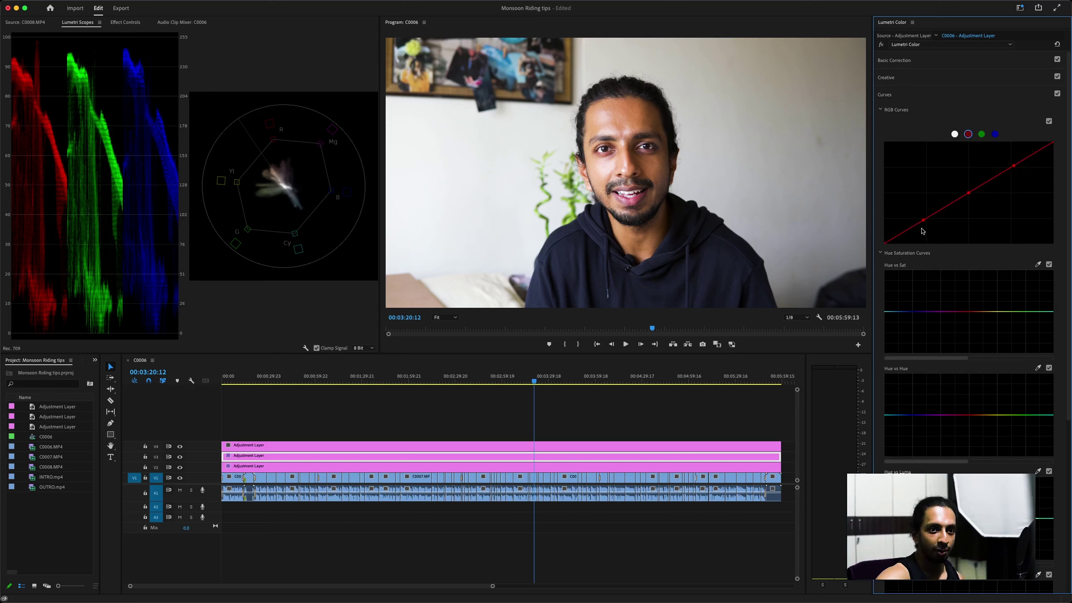
pyautogui.moveTo(923, 223); pyautogui.dragTo(926, 228)
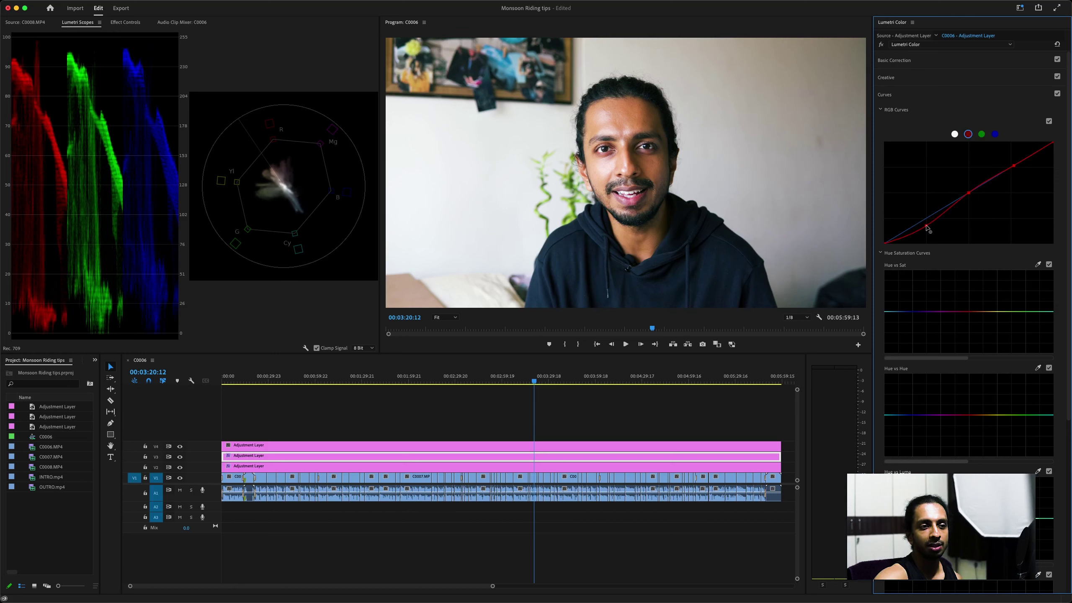
pyautogui.click(982, 134)
pyautogui.click(925, 218)
pyautogui.moveTo(926, 221); pyautogui.dragTo(925, 224)
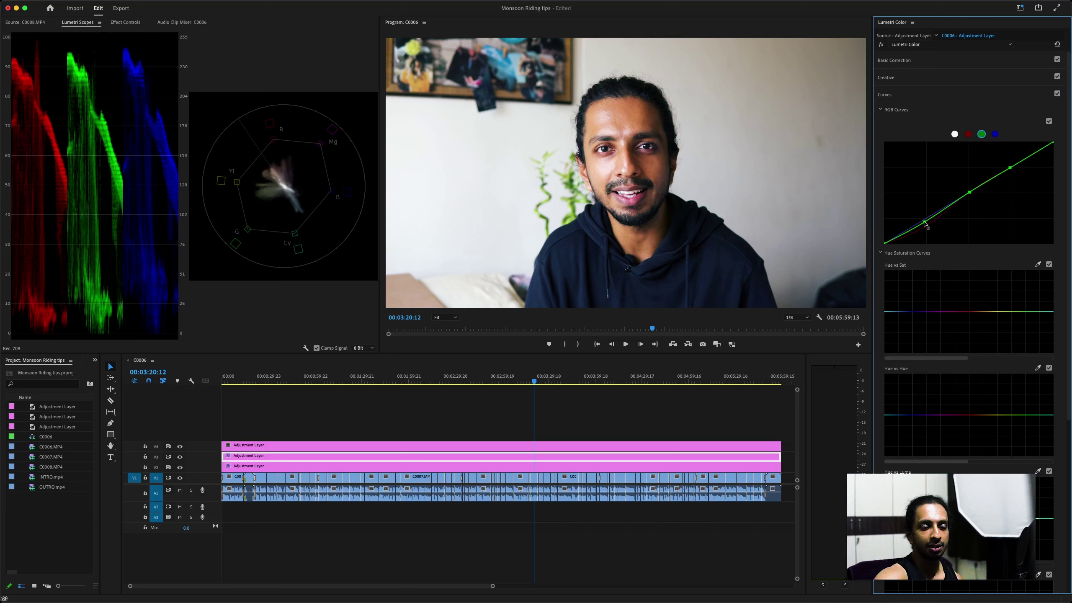
pyautogui.moveTo(922, 224); pyautogui.dragTo(923, 225)
# Compare the shot with the V3 layer's RGB Curves disabled and enabled, leaving the curves enabled
pyautogui.click(1048, 121)
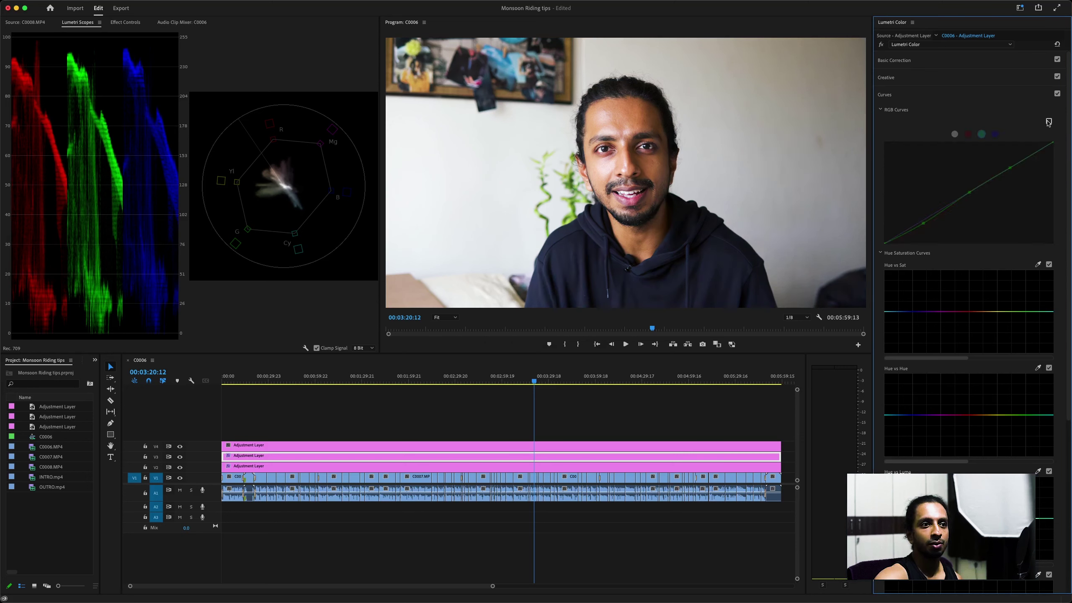
pyautogui.click(1048, 122)
pyautogui.click(1049, 121)
pyautogui.click(1048, 121)
pyautogui.click(1048, 121)
pyautogui.click(1048, 121)
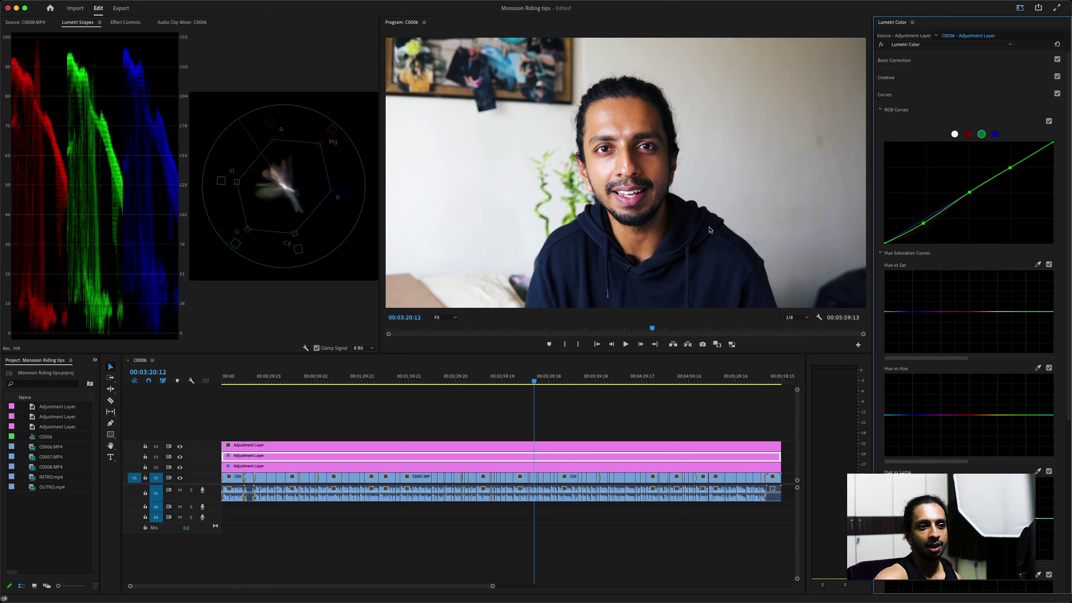
pyautogui.click(1048, 122)
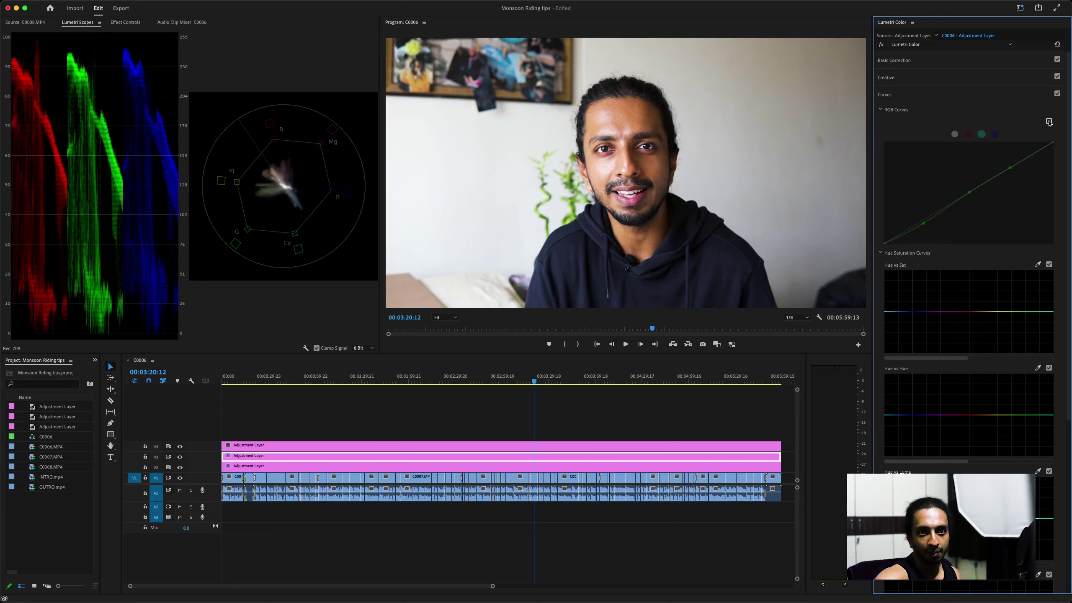
pyautogui.click(1048, 122)
pyautogui.click(1048, 121)
pyautogui.click(1048, 122)
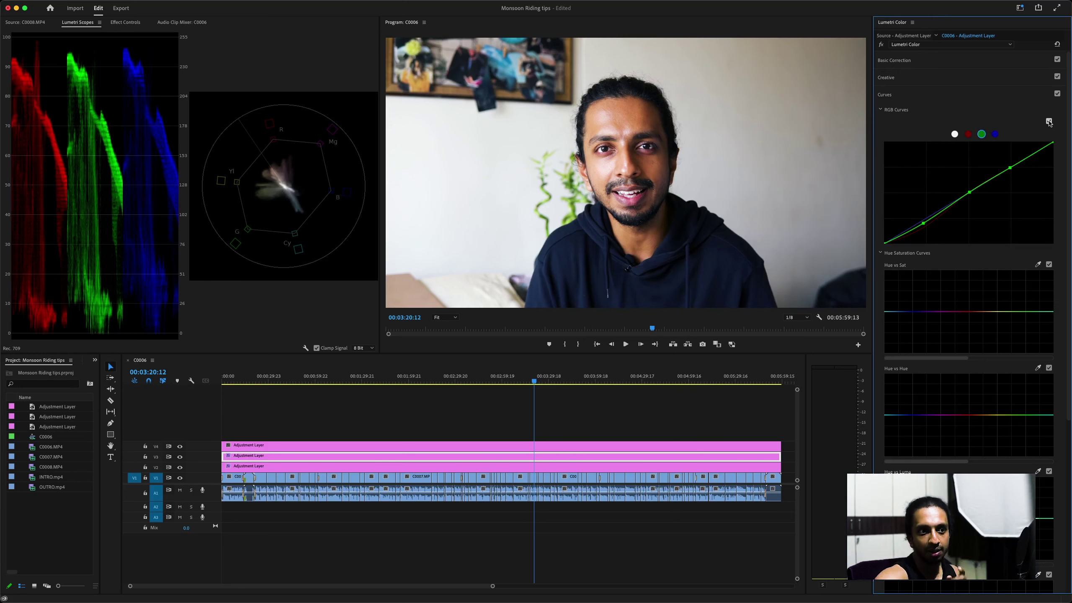
pyautogui.click(1048, 122)
pyautogui.click(1049, 122)
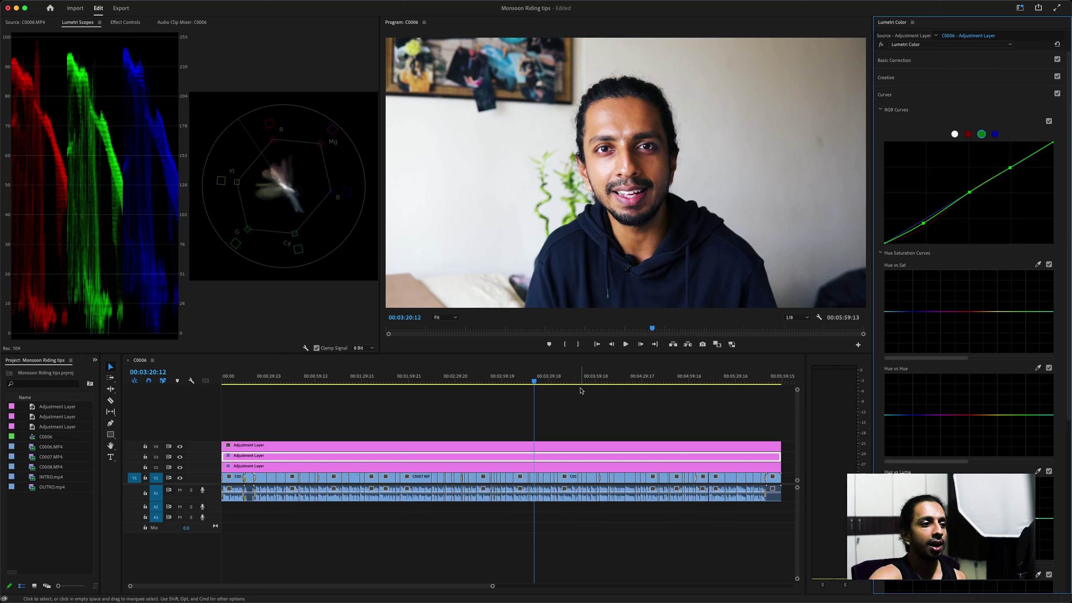
# In the Creative adjustments of the V3 adjustment layer, set Vibrance to 30
pyautogui.click(946, 80)
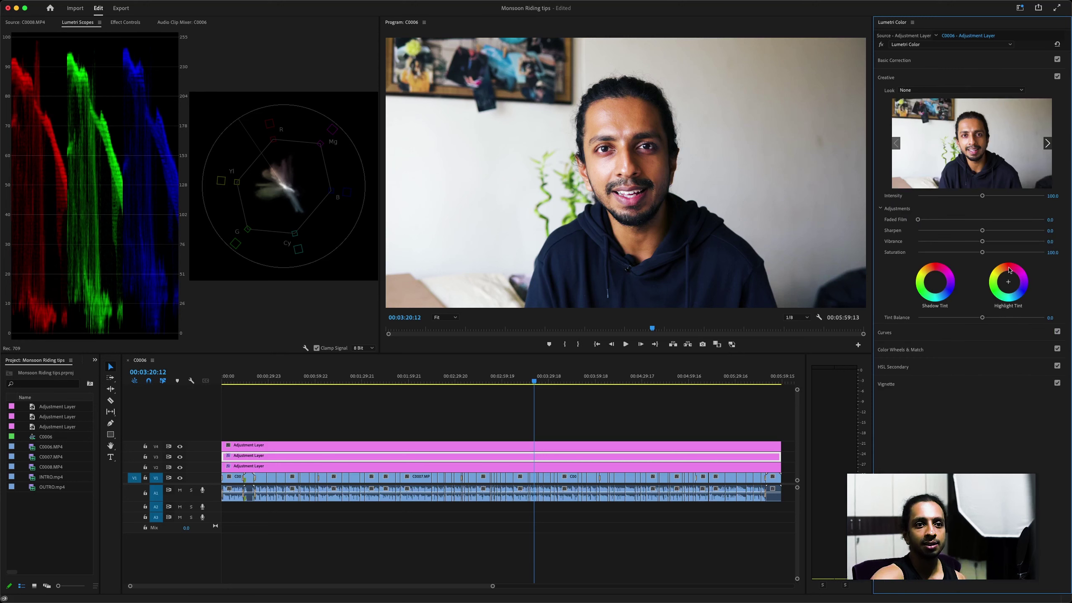
pyautogui.click(1055, 241)
pyautogui.write('30')
pyautogui.press('Return')
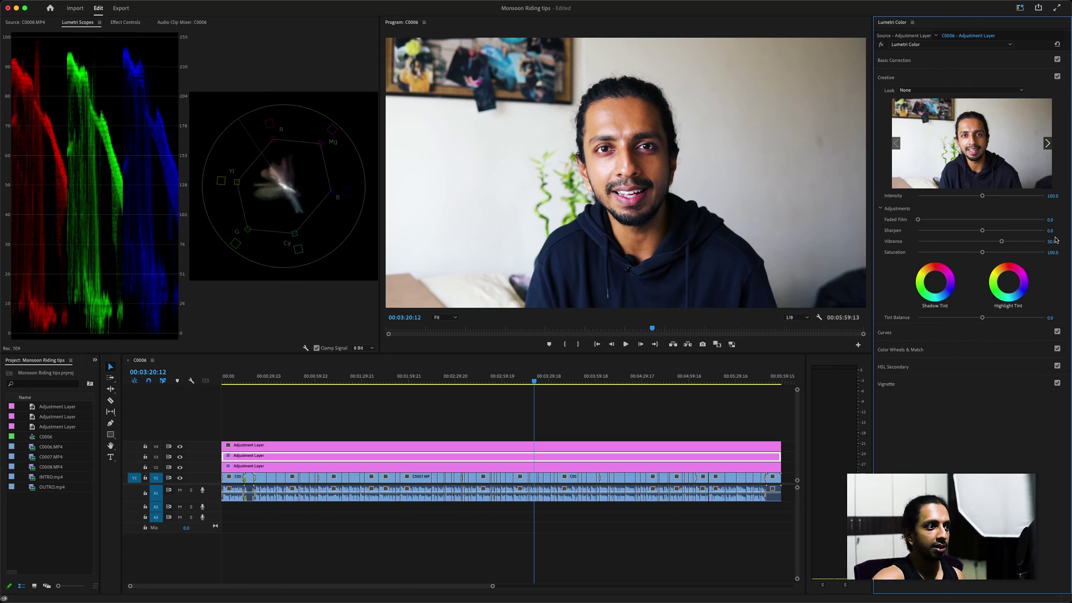
# In the Creative adjustments of the V3 adjustment layer, set Vibrance to 40 and Sharpen to 55
pyautogui.click(1053, 241)
pyautogui.write('40')
pyautogui.press('Return')
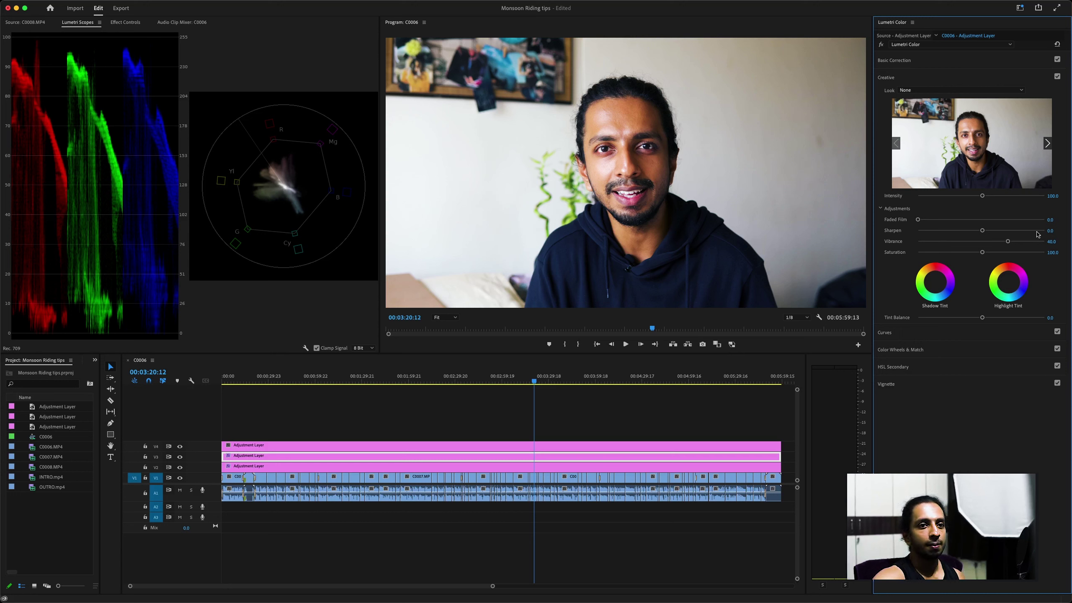
pyautogui.click(1053, 230)
pyautogui.write('55')
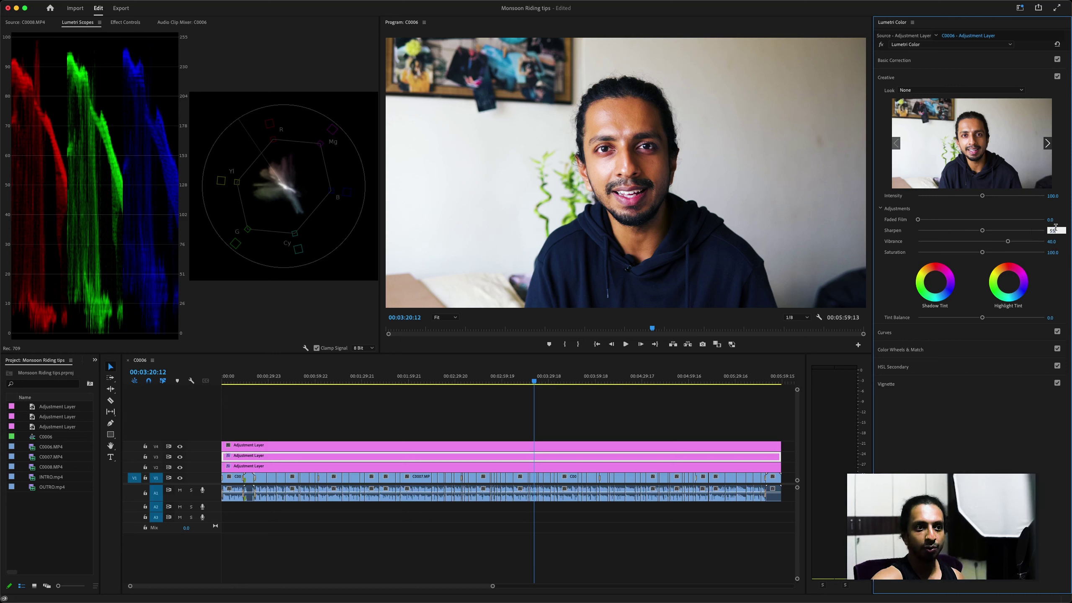
pyautogui.press('Return')
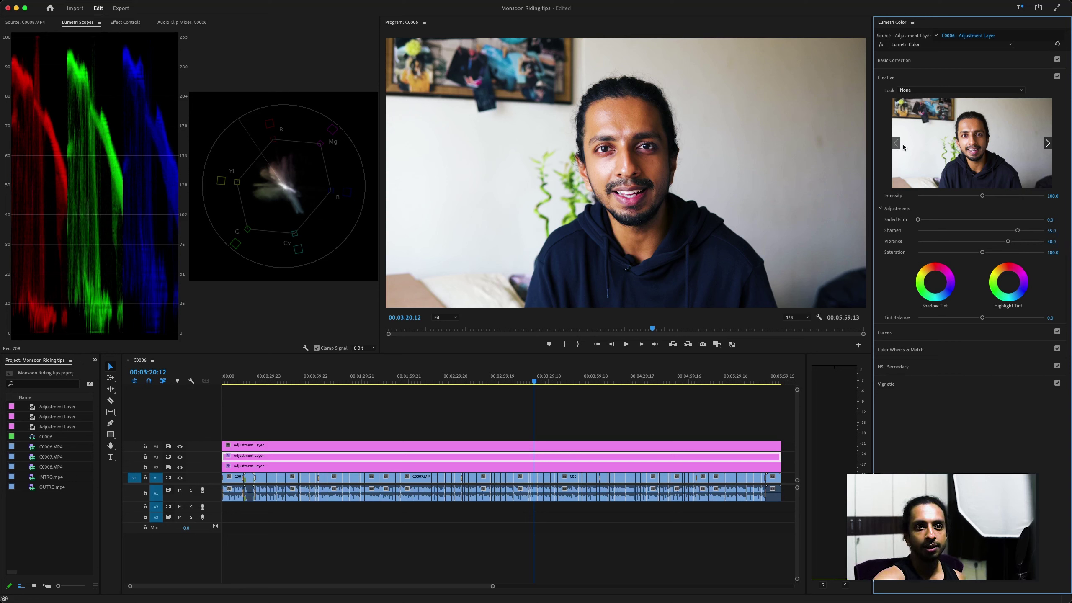
# Add a vignette to the V3 adjustment layer with Amount -0.5, Midpoint 62, Roundness 36 and Feather 65, comparing it disabled and enabled
pyautogui.click(923, 384)
pyautogui.moveTo(982, 159); pyautogui.dragTo(969, 159)
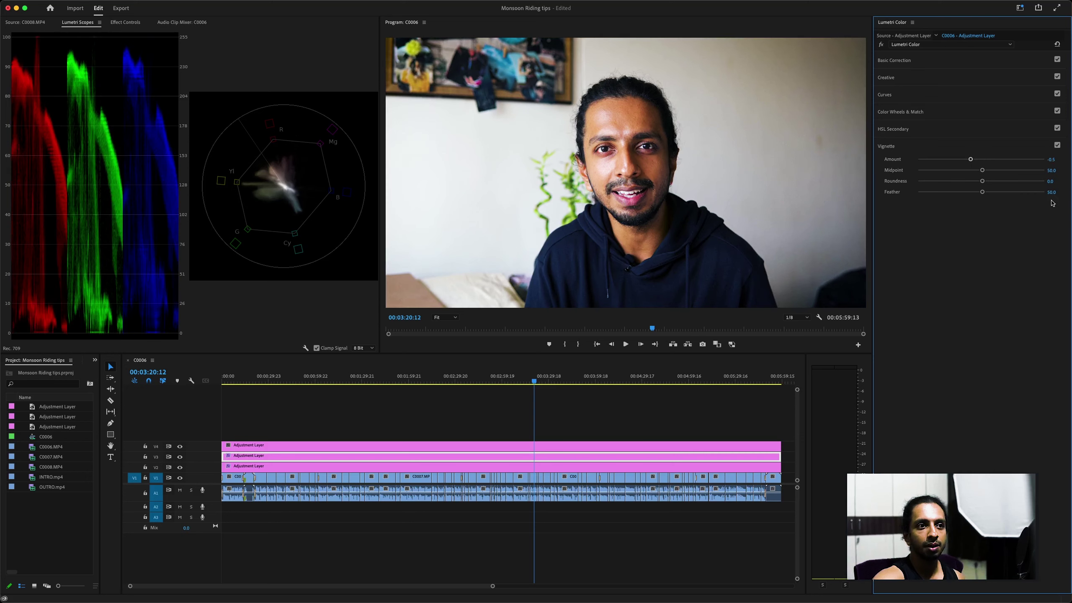
pyautogui.click(999, 192)
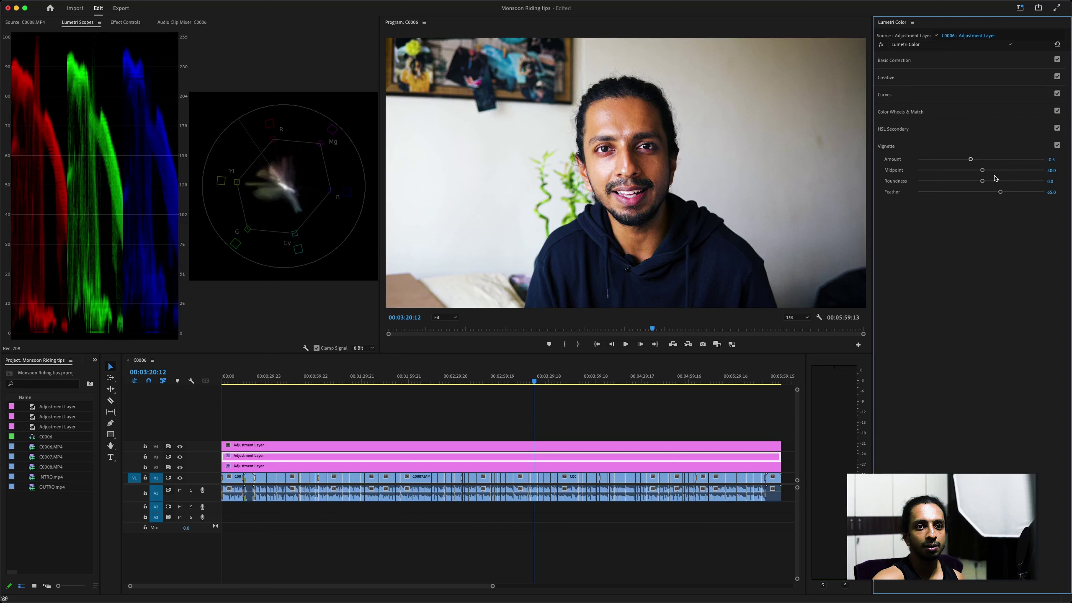
pyautogui.click(998, 170)
pyautogui.moveTo(997, 170); pyautogui.dragTo(1004, 181)
pyautogui.click(1004, 181)
pyautogui.click(1058, 145)
pyautogui.click(1058, 146)
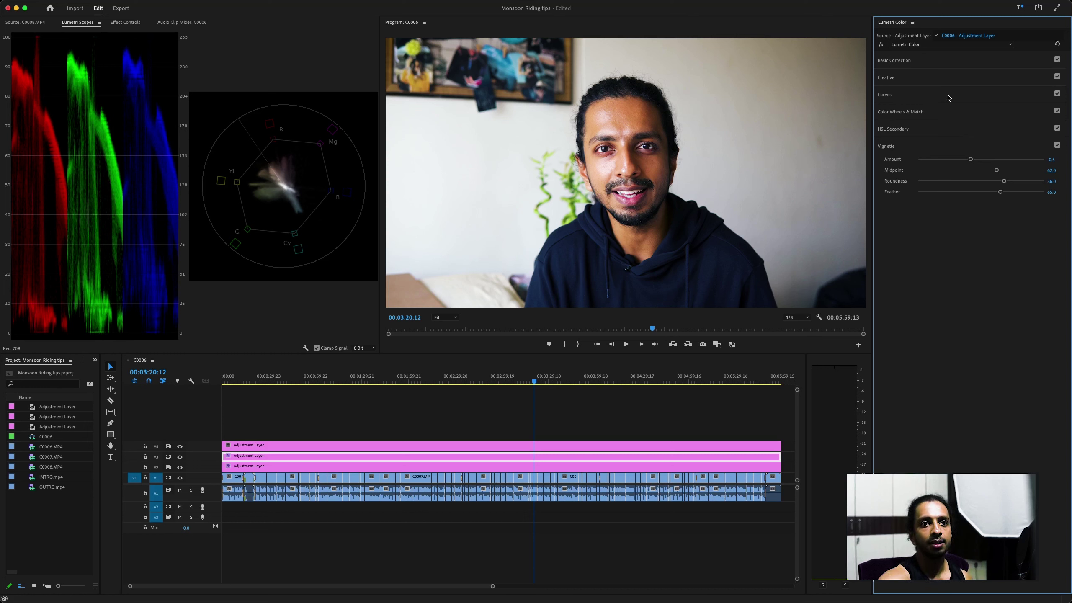
pyautogui.click(949, 80)
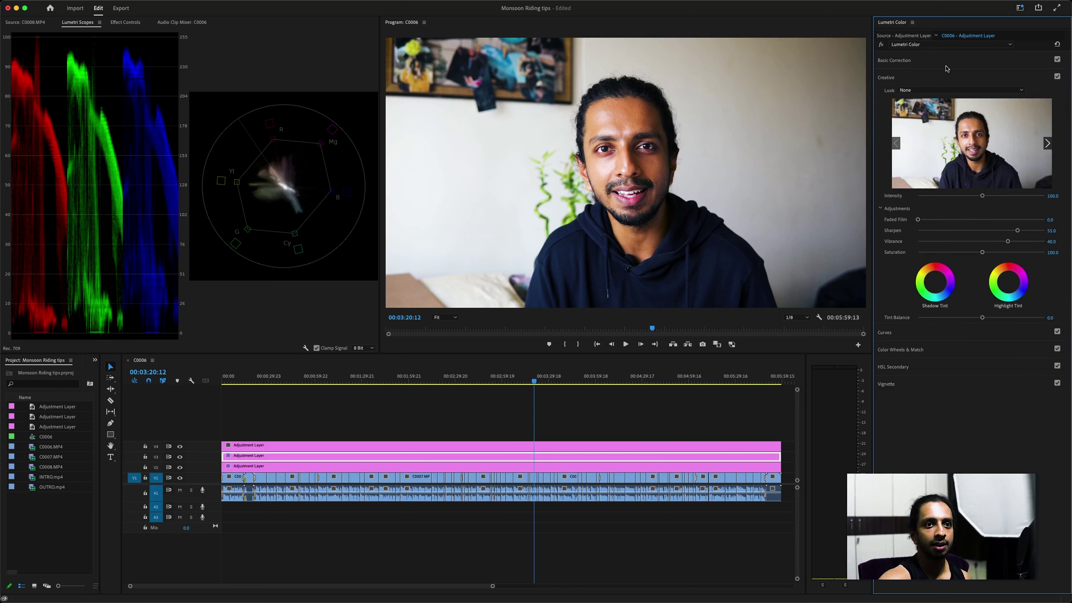
pyautogui.click(946, 66)
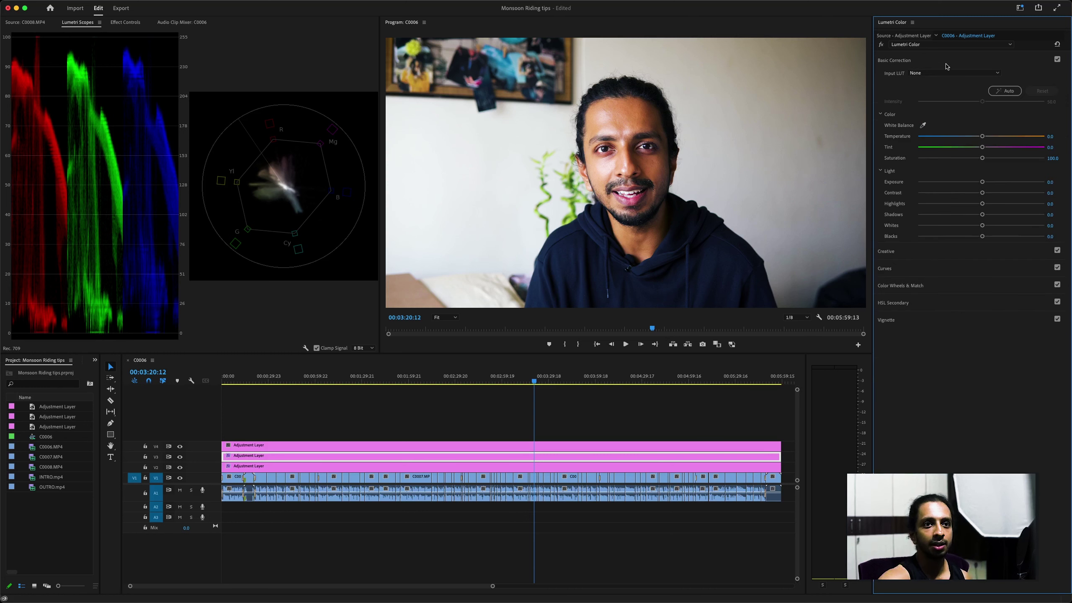
pyautogui.click(957, 251)
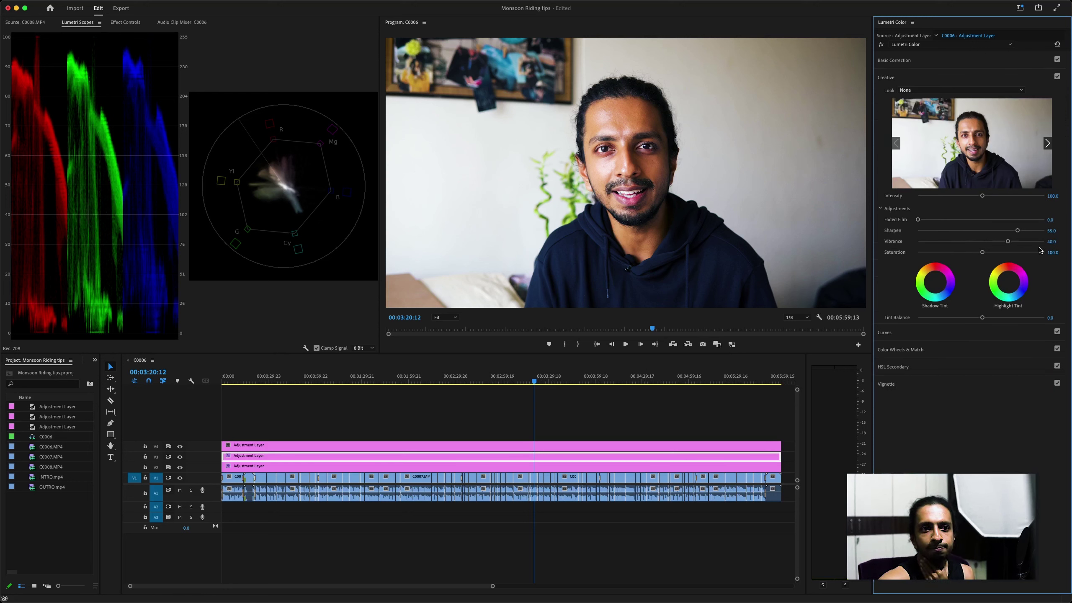
pyautogui.click(921, 334)
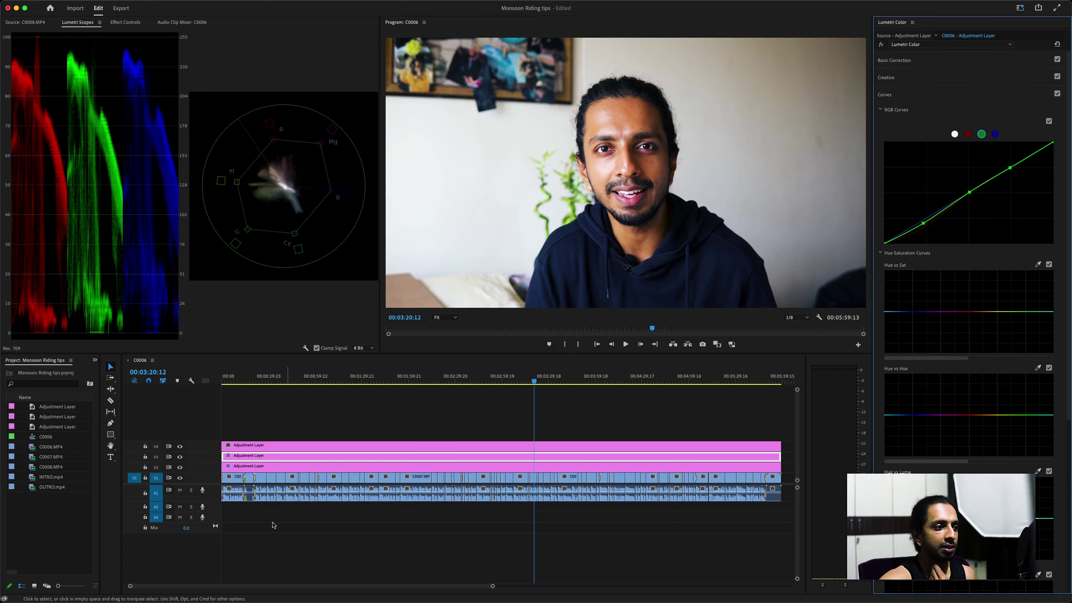
# Compare the shot with the V3 and V2 adjustment layer tracks hidden and shown, leaving both tracks visible
pyautogui.click(179, 456)
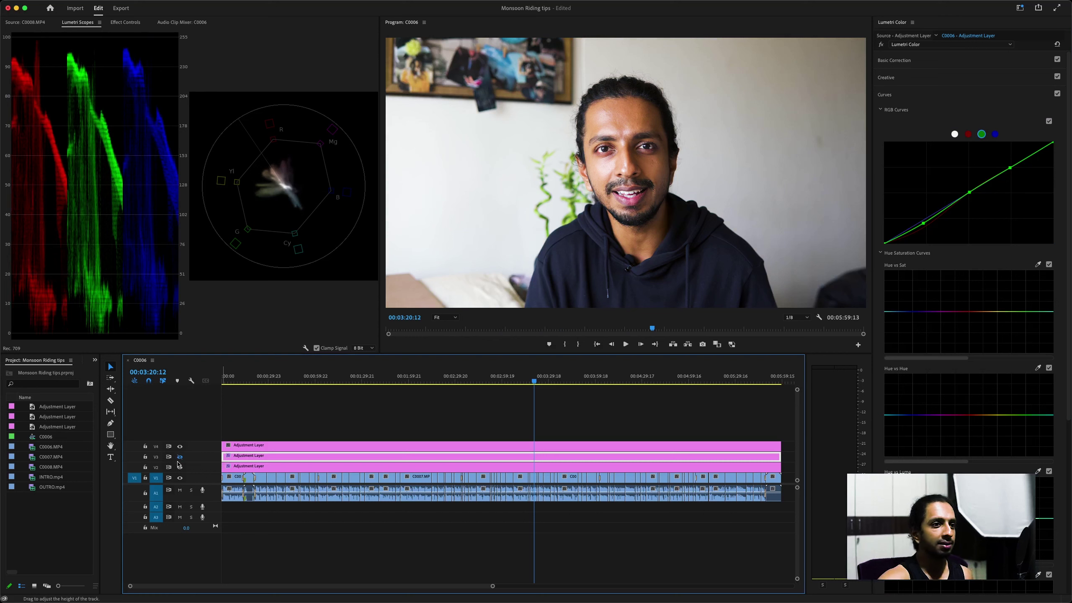
pyautogui.click(180, 467)
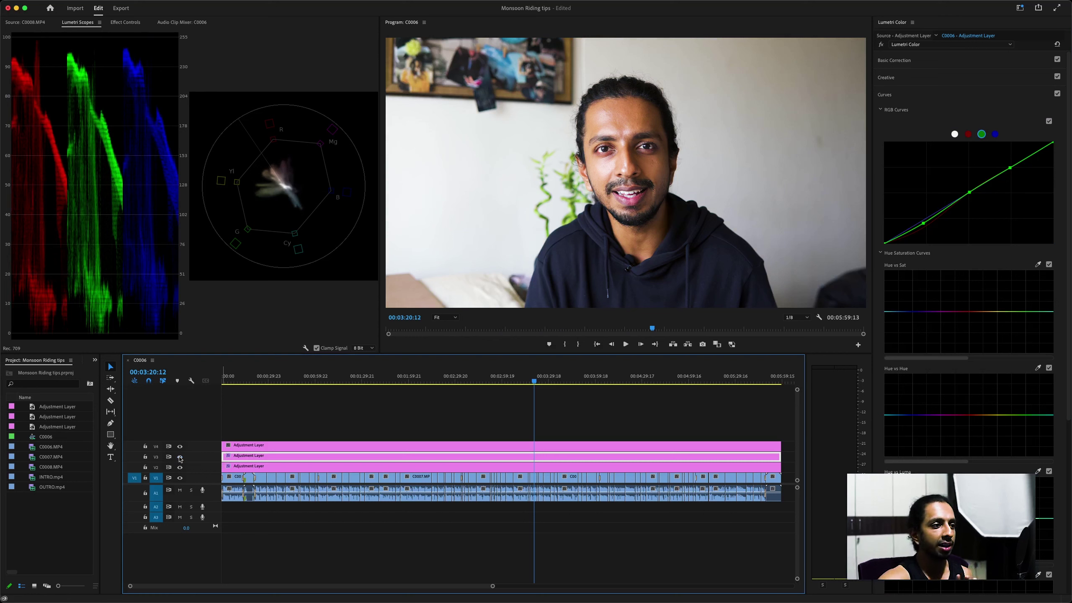
pyautogui.click(180, 467)
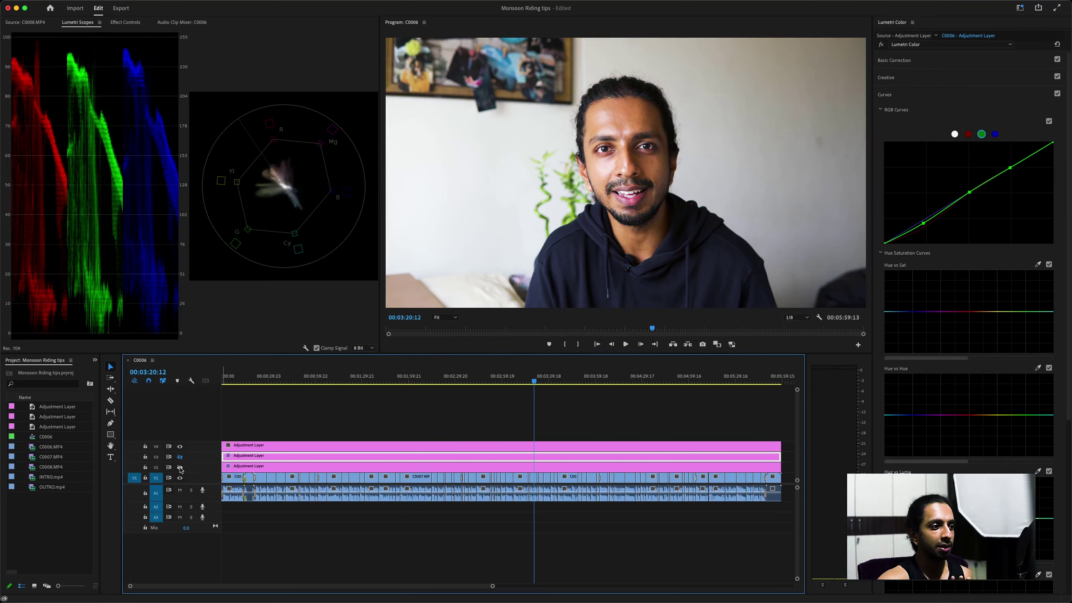
pyautogui.click(180, 467)
pyautogui.click(179, 466)
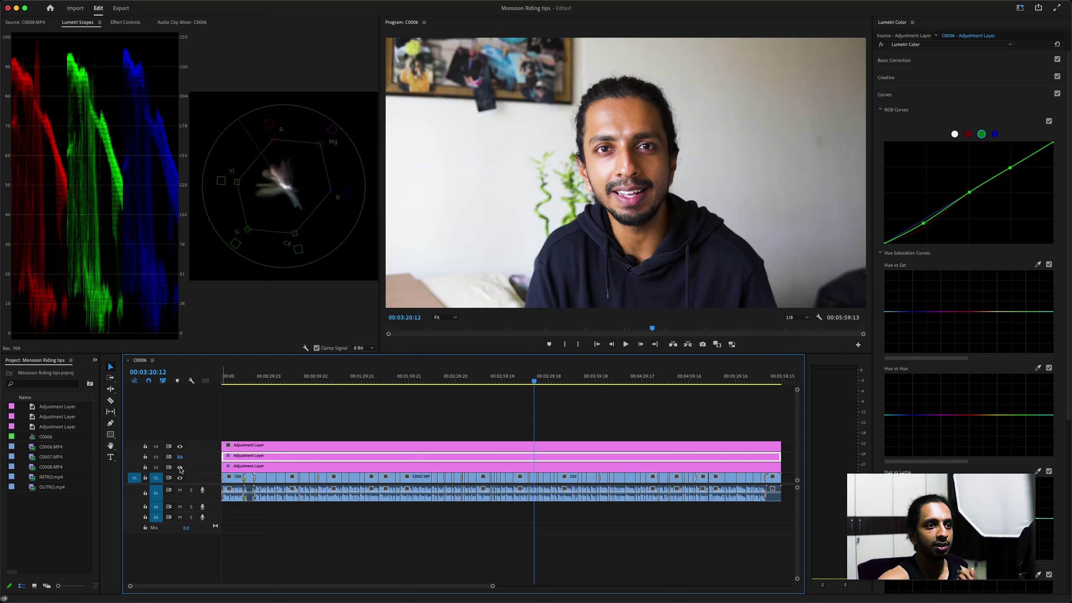
pyautogui.click(179, 456)
pyautogui.click(179, 456)
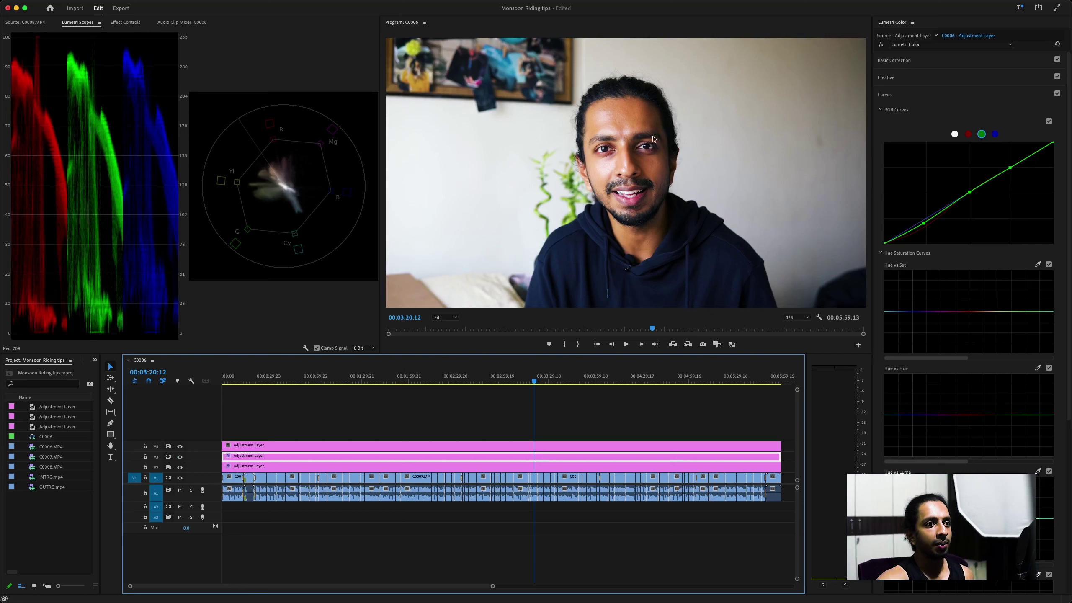
pyautogui.click(575, 448)
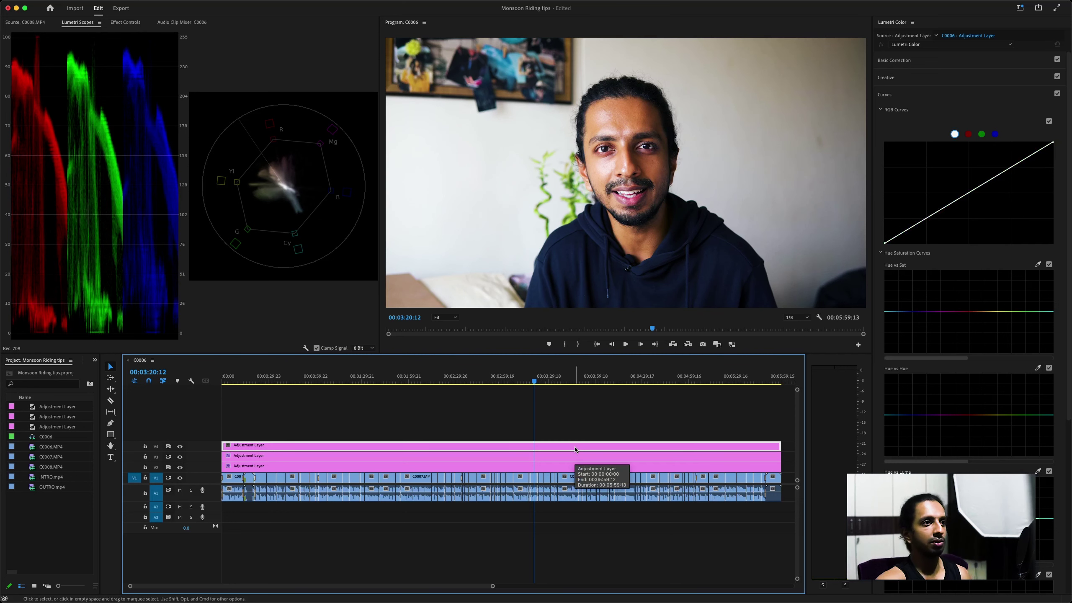
pyautogui.scroll(-6, 921, 429)
pyautogui.scroll(4, 921, 428)
# On the V3 layer's Luma vs Sat curve, add shadow and highlight points, pull both curve ends fully down, and compare the curve disabled and enabled
pyautogui.click(522, 457)
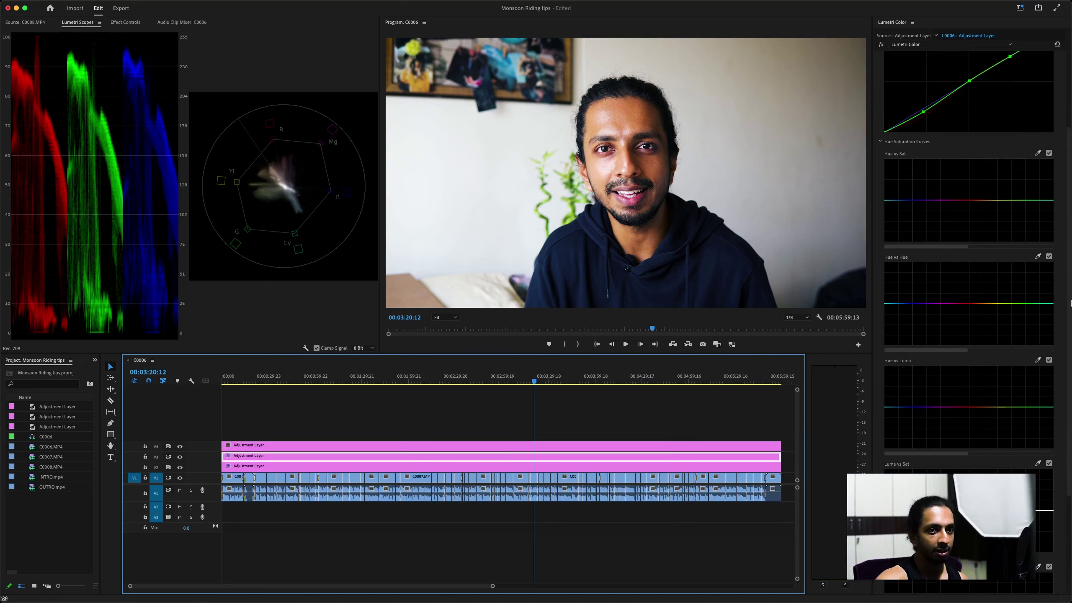
pyautogui.scroll(-2, 957, 438)
pyautogui.scroll(-2, 957, 438)
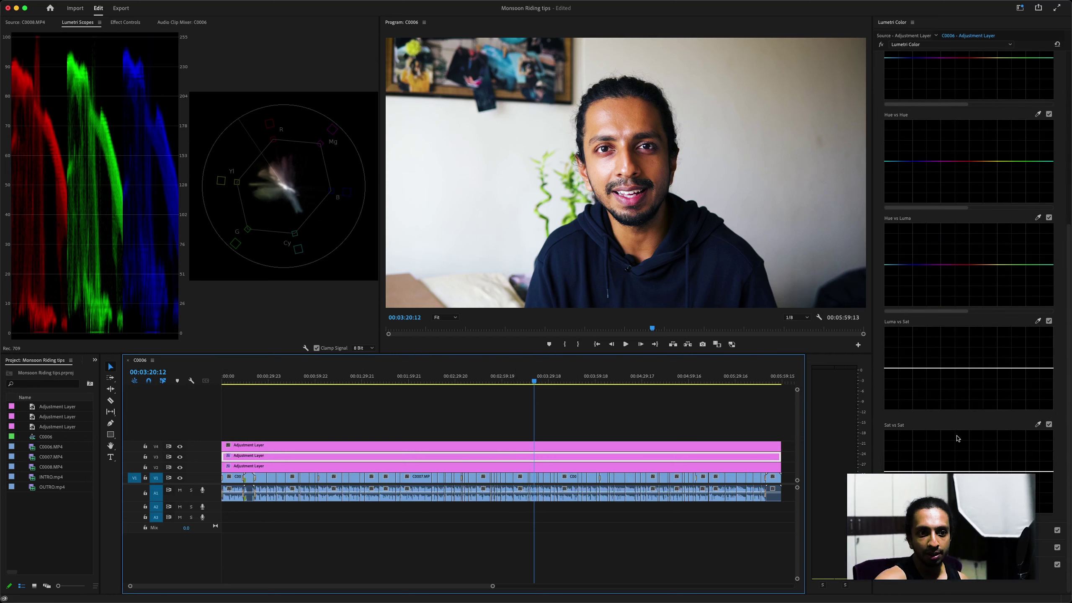
pyautogui.click(911, 367)
pyautogui.click(1025, 367)
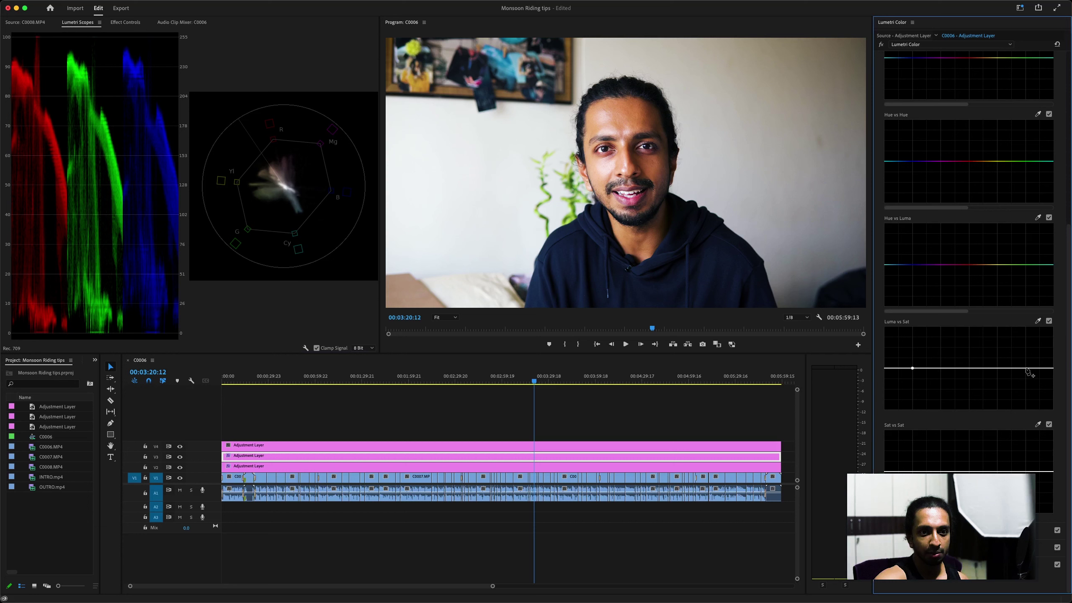
pyautogui.moveTo(885, 367); pyautogui.dragTo(877, 427)
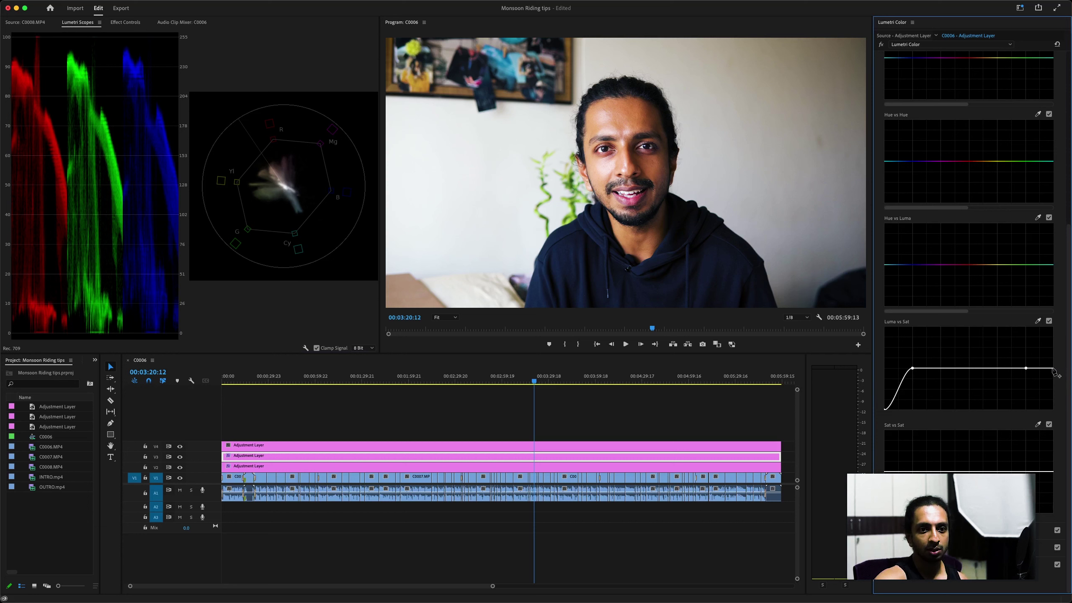
pyautogui.moveTo(1053, 367); pyautogui.dragTo(1053, 410)
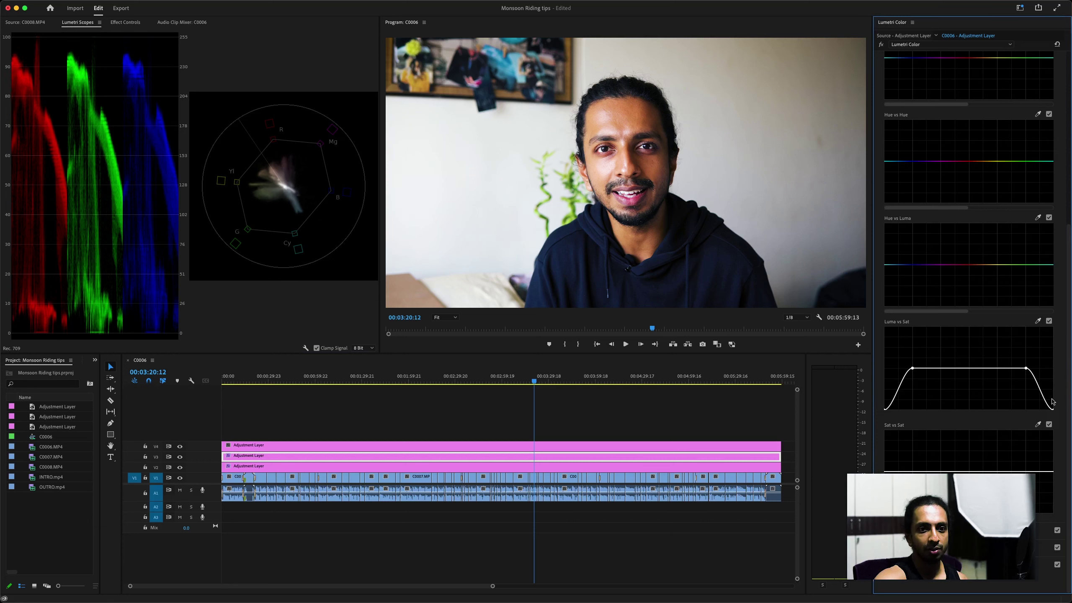
pyautogui.click(1048, 321)
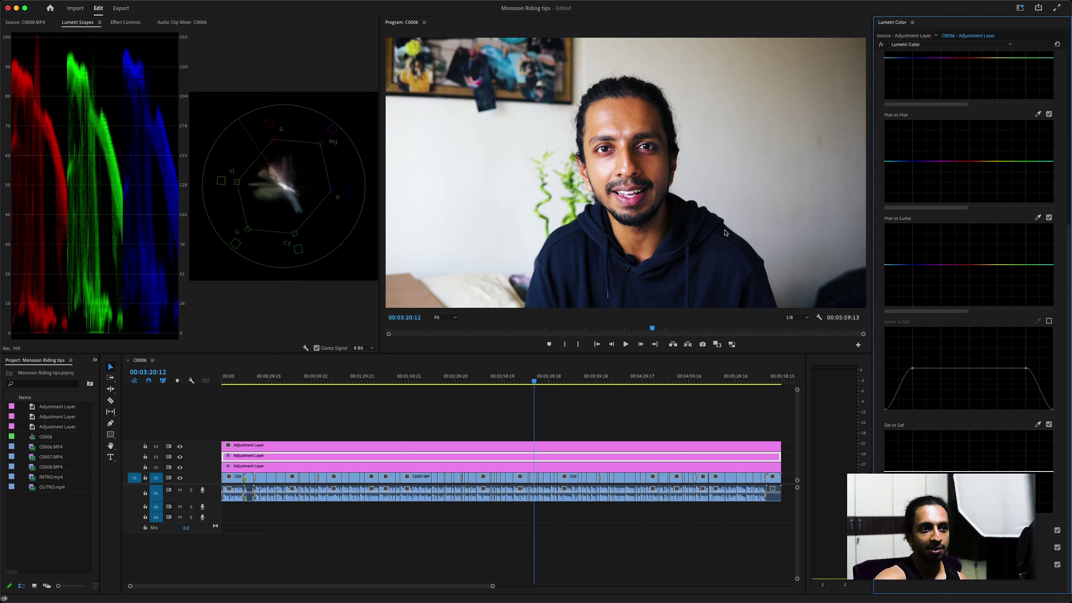
pyautogui.click(1049, 320)
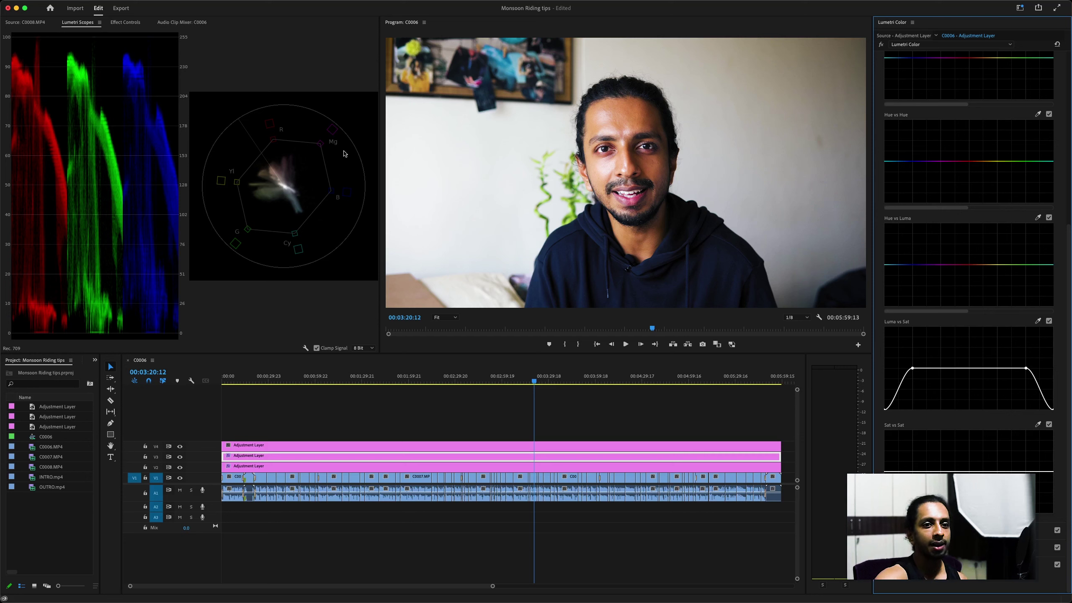
# Sample the blue hoodie for the V3 layer's Hue vs Sat curve, lower that blue's saturation slightly, and compare the curve disabled and enabled
pyautogui.scroll(6, 914, 213)
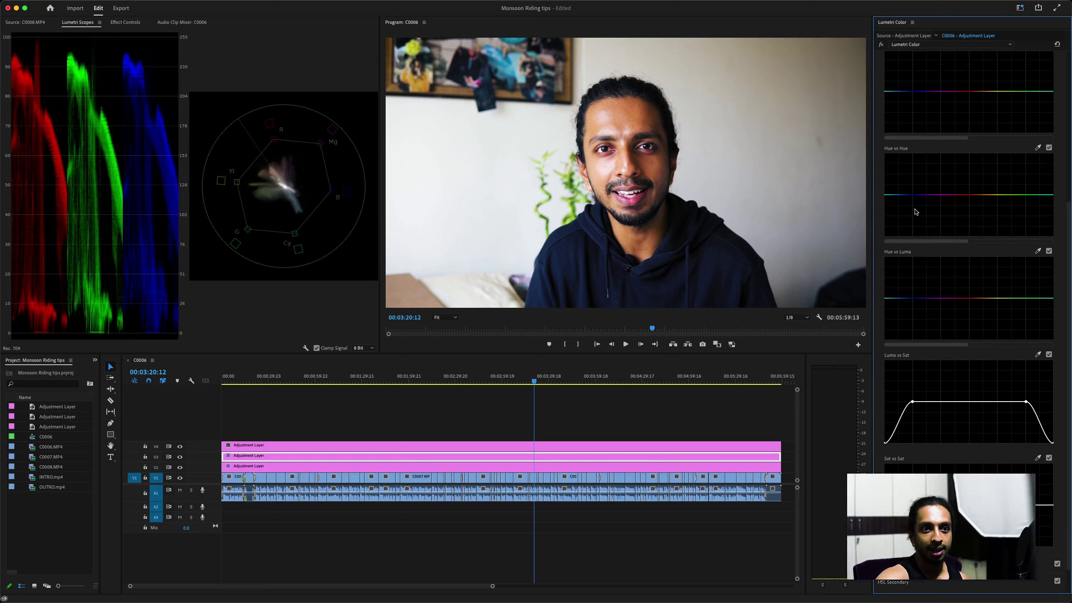
pyautogui.scroll(2, 916, 216)
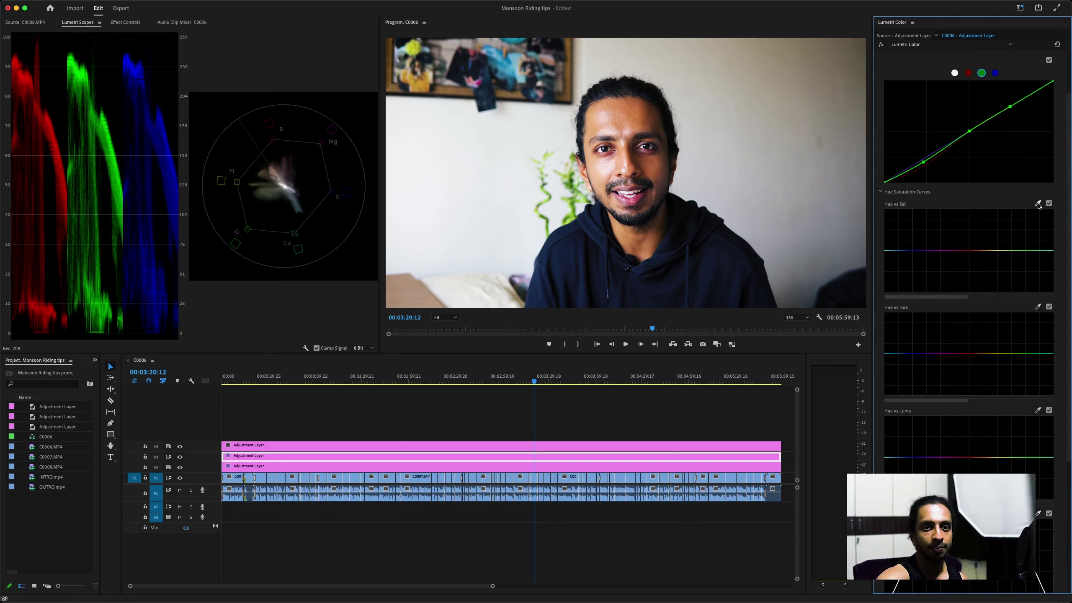
pyautogui.click(1037, 204)
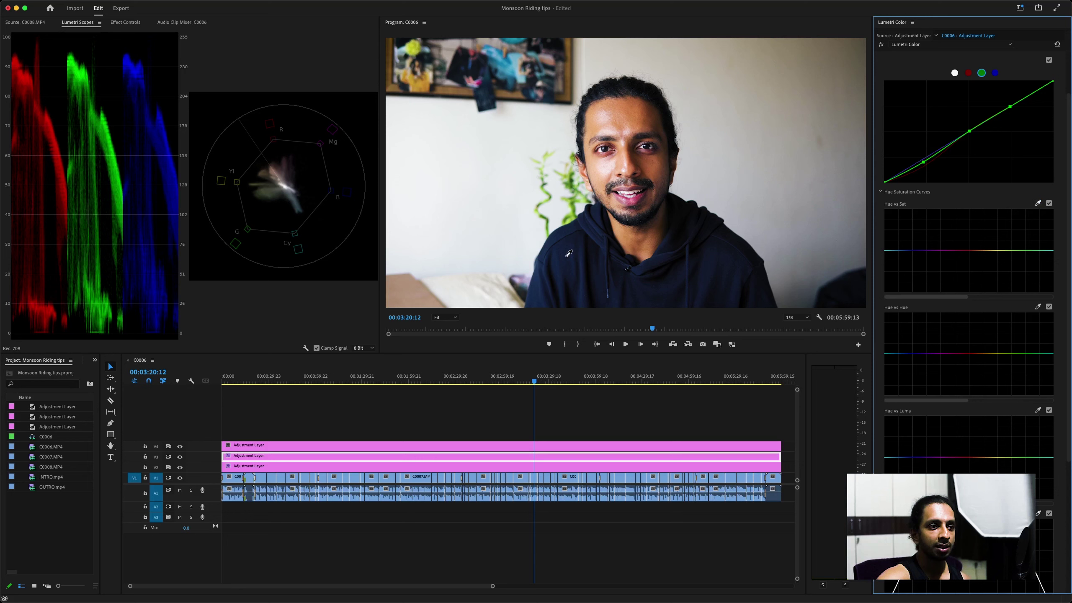
pyautogui.click(538, 288)
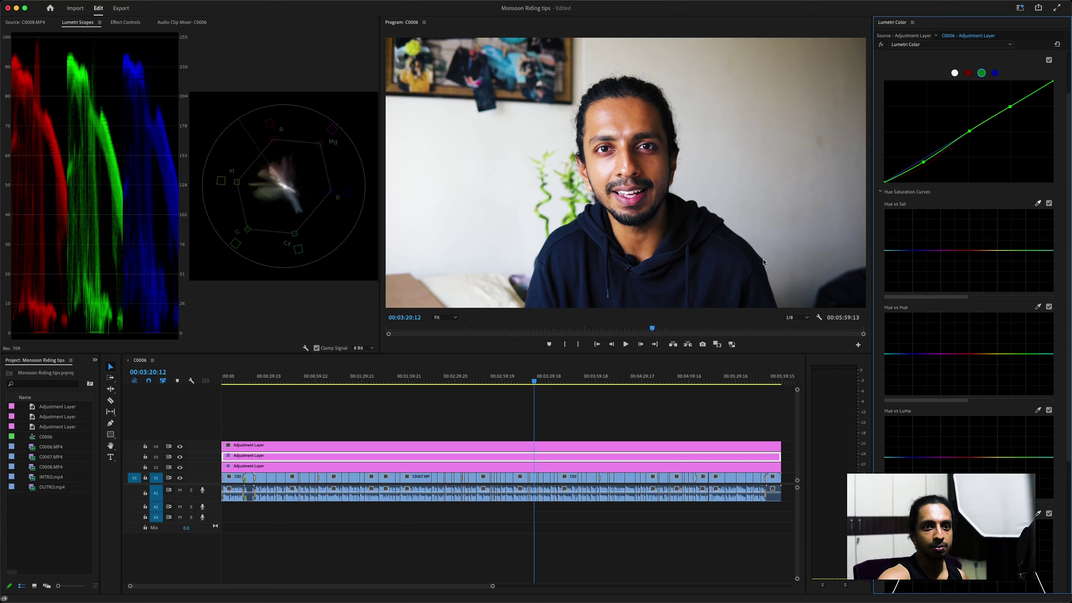
pyautogui.click(596, 269)
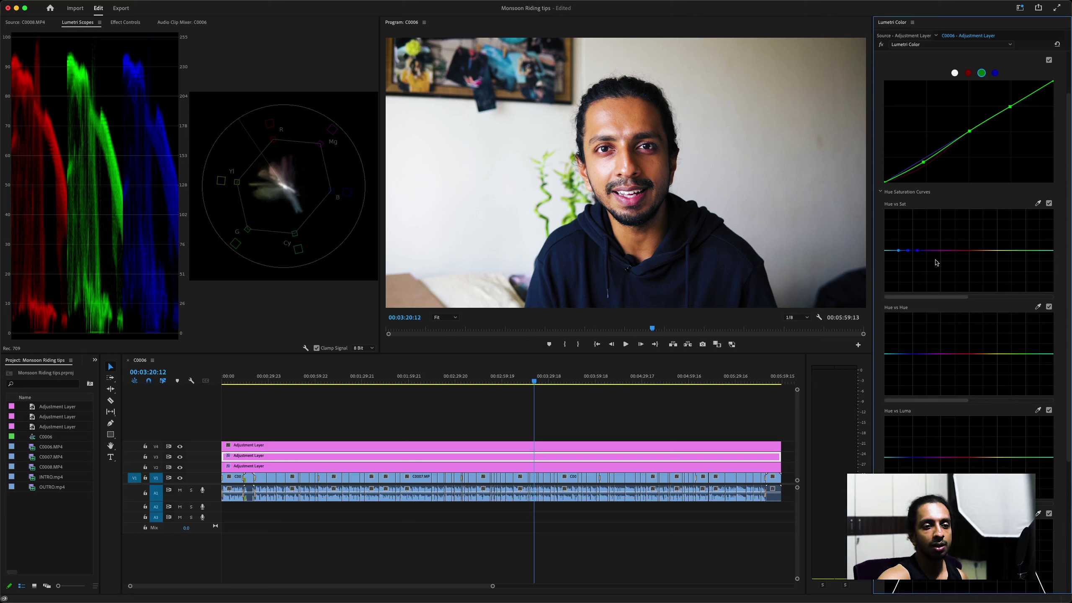
pyautogui.moveTo(909, 253)
pyautogui.mouseDown()
pyautogui.moveTo(907, 284)
pyautogui.moveTo(909, 262)
pyautogui.moveTo(909, 271)
pyautogui.mouseUp()
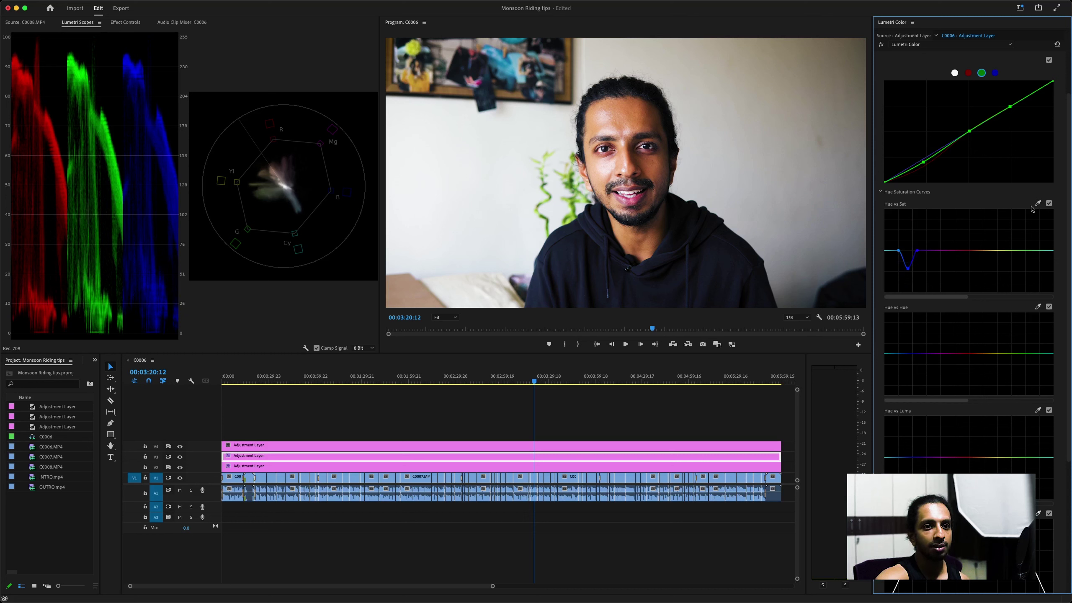
pyautogui.click(1049, 203)
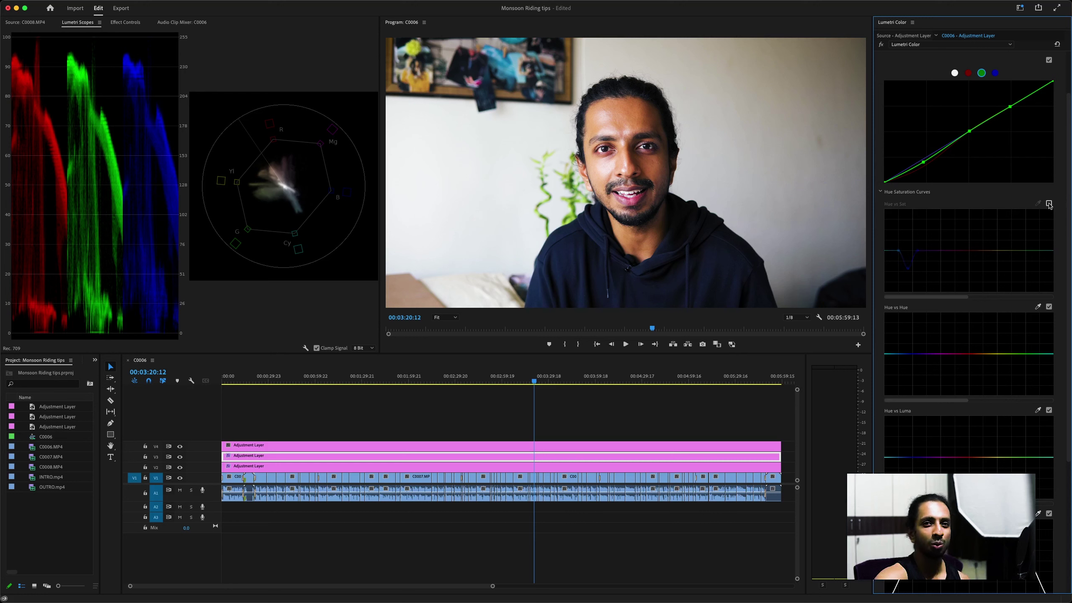
pyautogui.click(1049, 203)
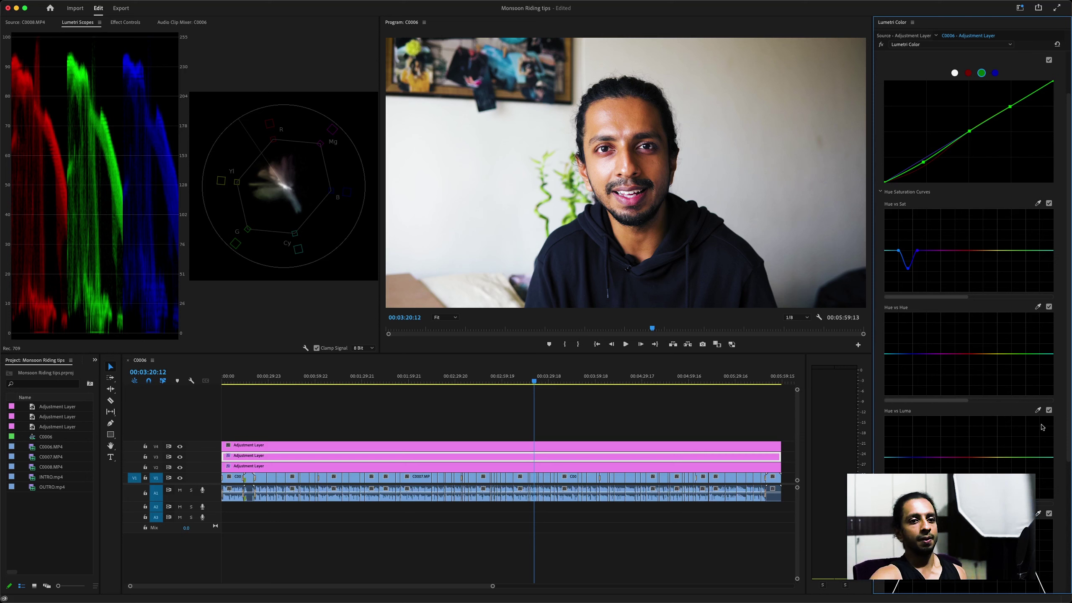
# Select the V4 adjustment layer and sample the forehead skin tone as its HSL Secondary key colour
pyautogui.scroll(-5, 908, 461)
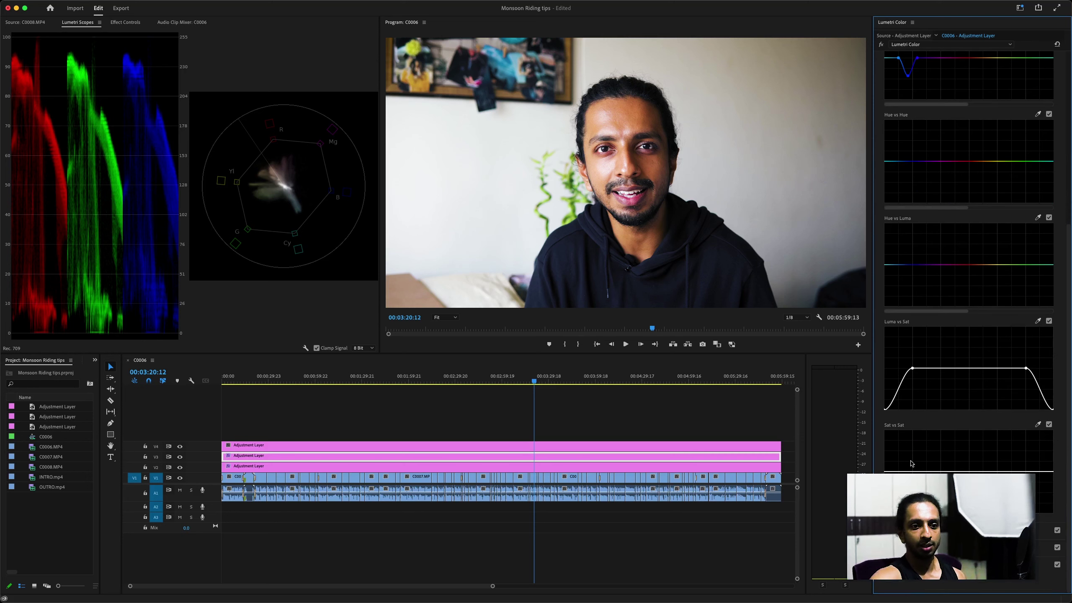
pyautogui.scroll(6, 966, 379)
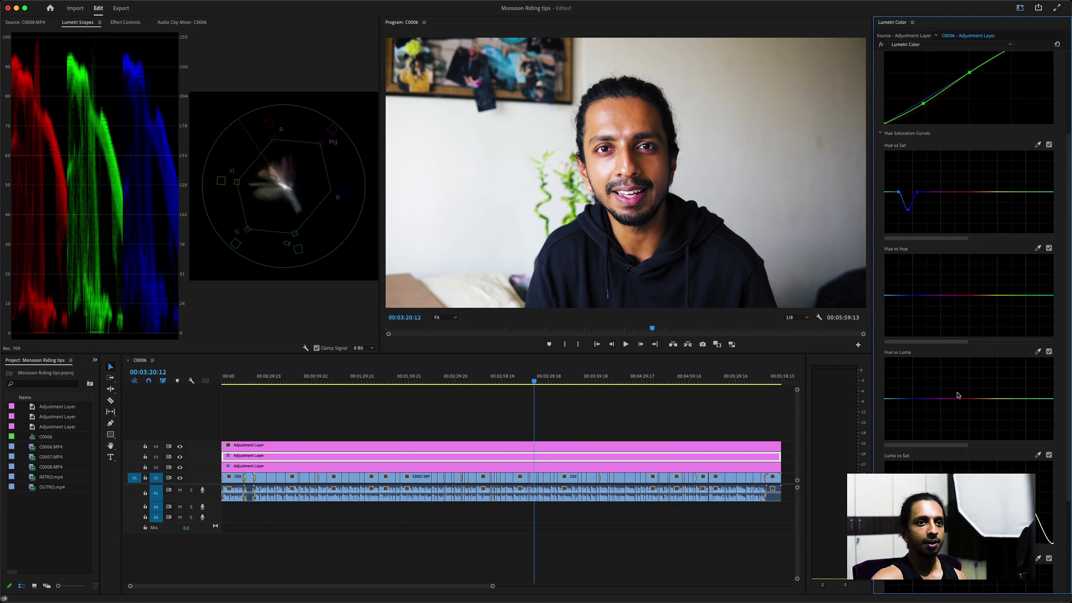
pyautogui.click(574, 446)
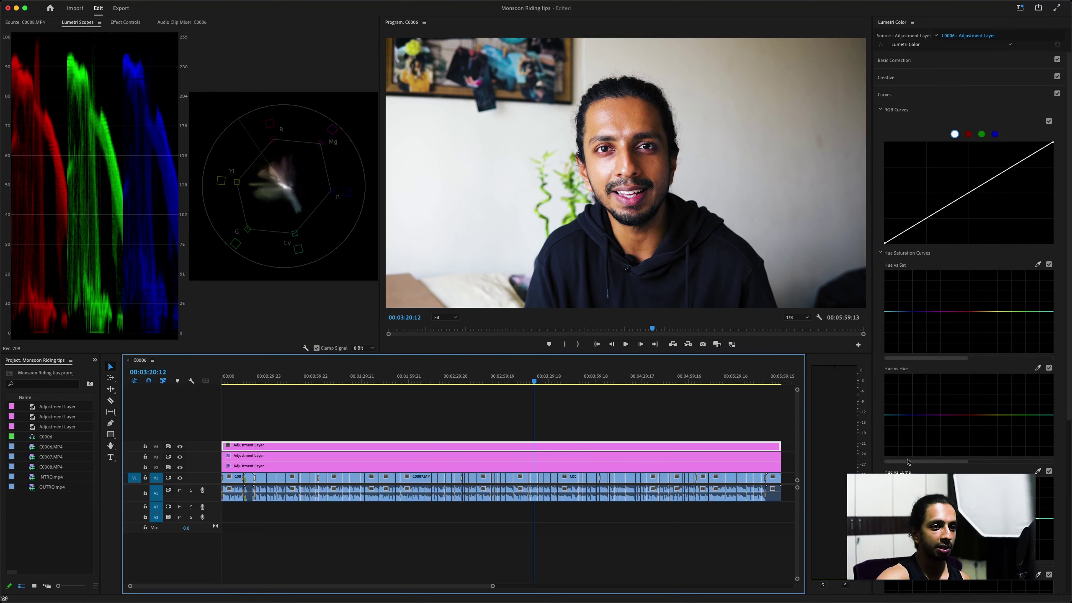
pyautogui.scroll(-8, 966, 295)
pyautogui.click(941, 156)
pyautogui.click(923, 155)
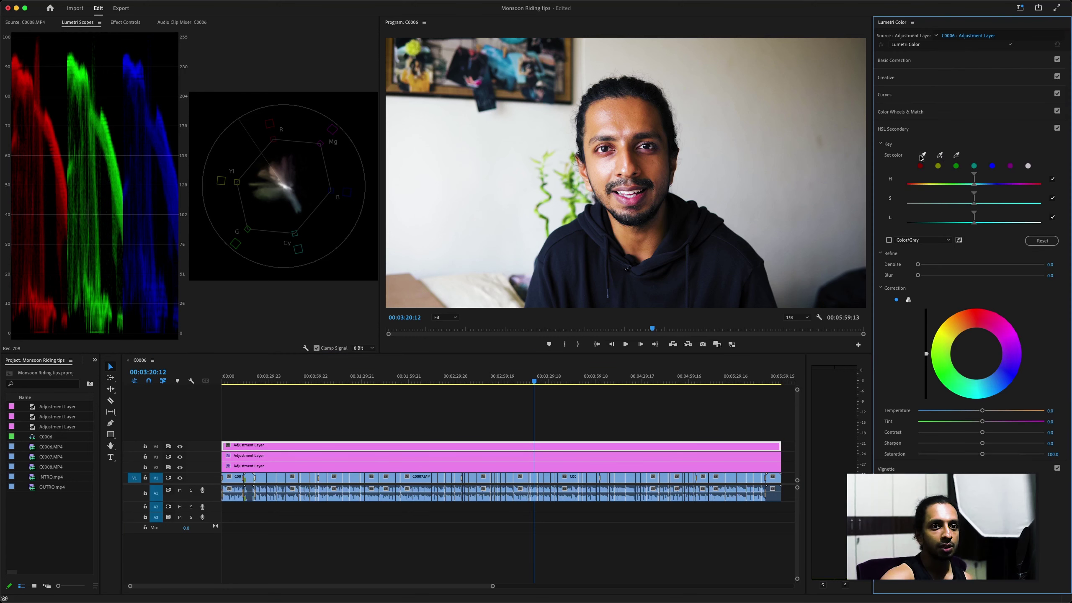
pyautogui.click(618, 106)
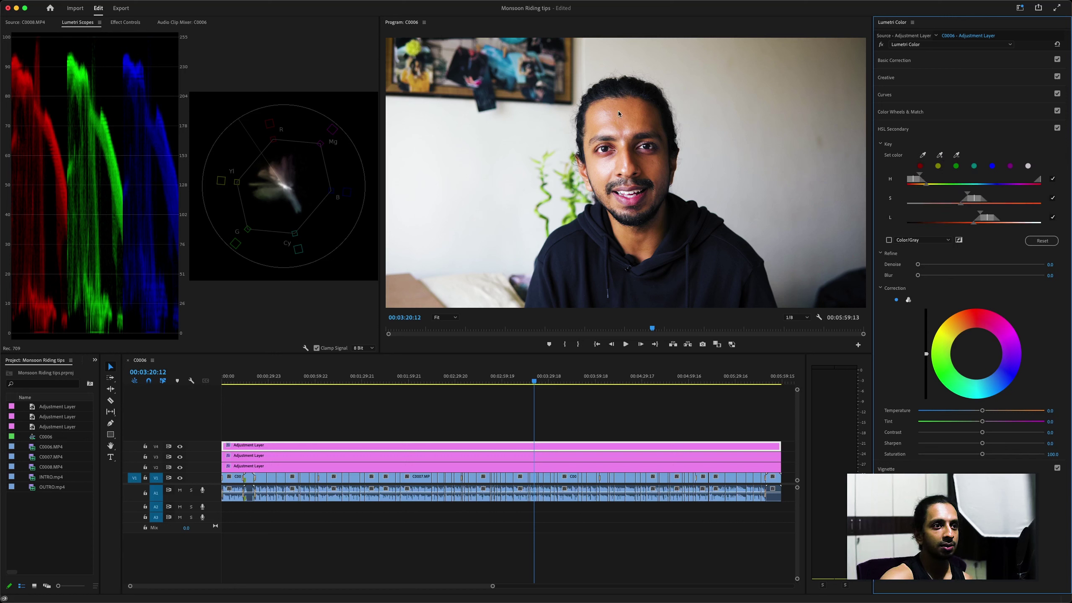
# Preview the key in Color/Gray, add more facial skin to the selection, and adjust the hue, saturation and luminance ranges to cover the face
pyautogui.click(889, 240)
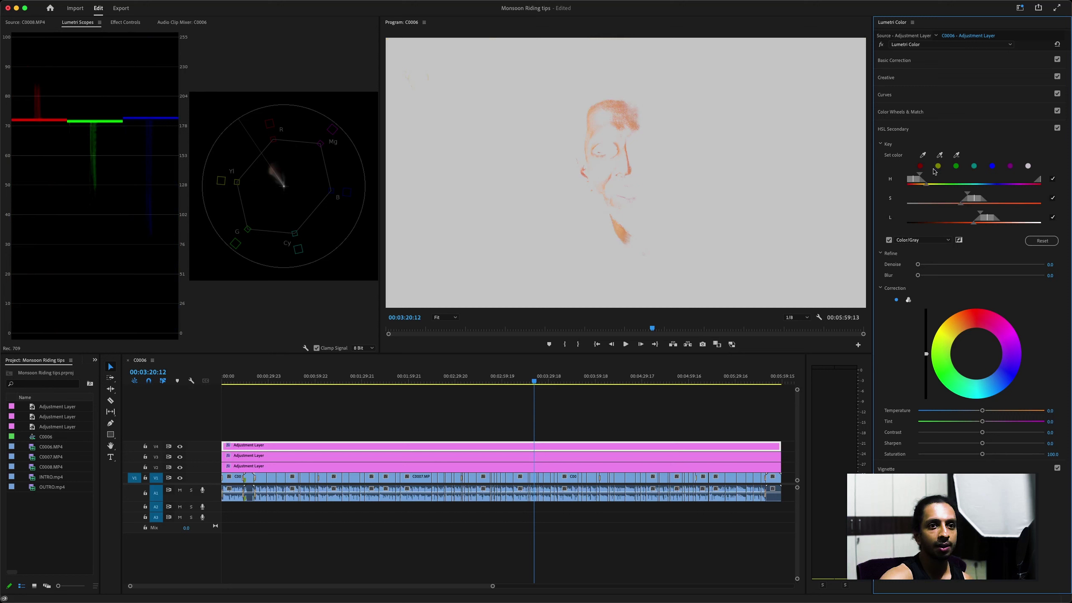
pyautogui.click(605, 135)
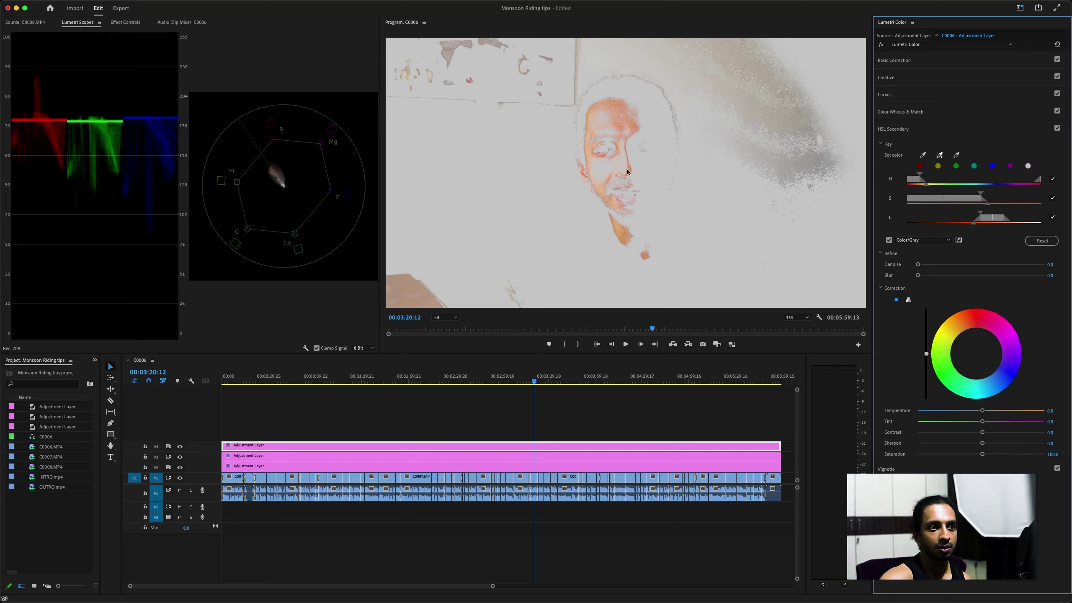
pyautogui.moveTo(982, 215)
pyautogui.mouseDown()
pyautogui.moveTo(1016, 223)
pyautogui.moveTo(953, 220)
pyautogui.moveTo(998, 217)
pyautogui.moveTo(982, 195)
pyautogui.mouseUp()
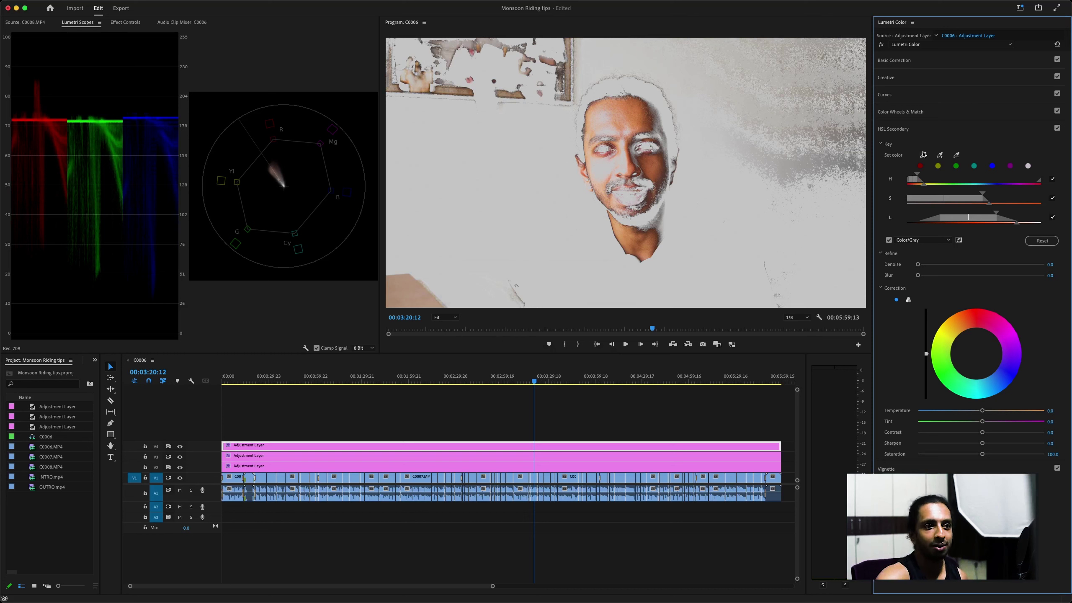
# Refine the skin key with Denoise 49.2 and Blur 15.3, and raise the correction's brightness slightly
pyautogui.click(980, 265)
pyautogui.click(982, 274)
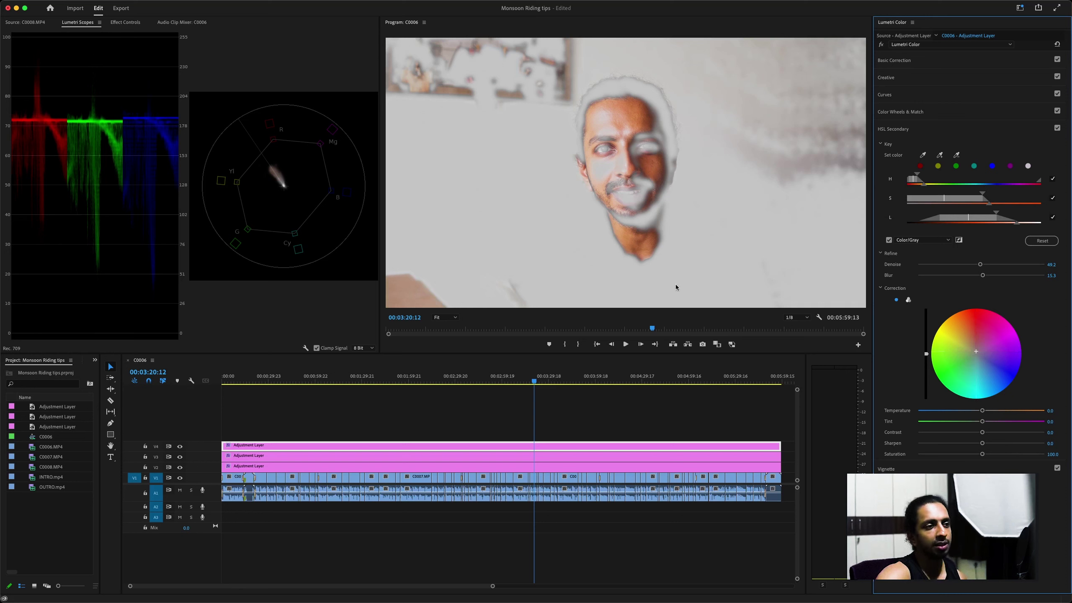
pyautogui.moveTo(925, 351); pyautogui.dragTo(926, 339)
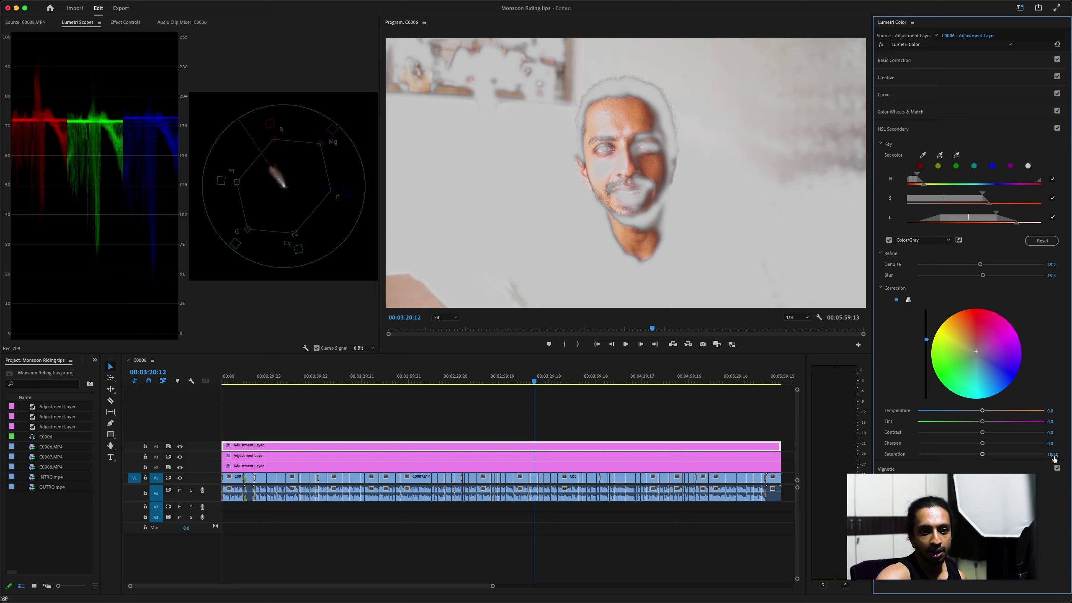
# Set the skin correction's Sharpen to 15 and Saturation to 90
pyautogui.click(1051, 443)
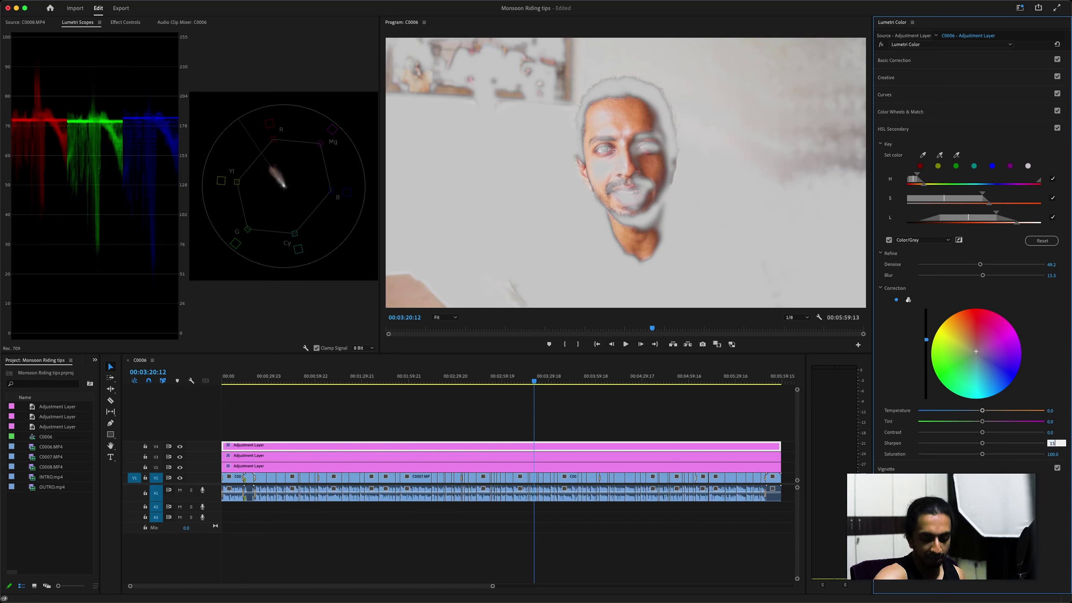
pyautogui.write('15')
pyautogui.press('Return')
pyautogui.click(1052, 454)
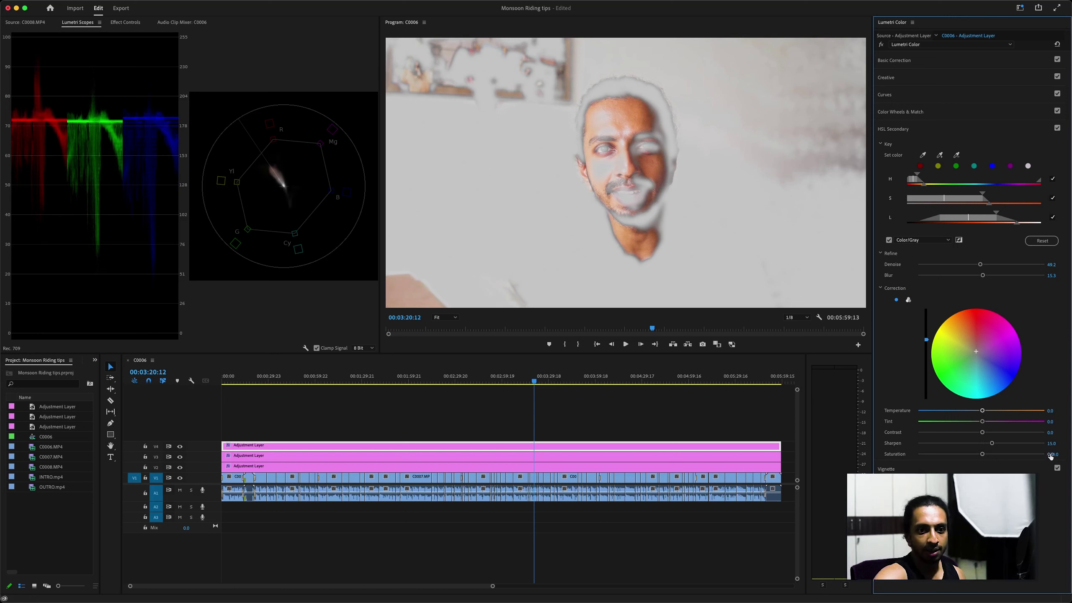
pyautogui.write('90')
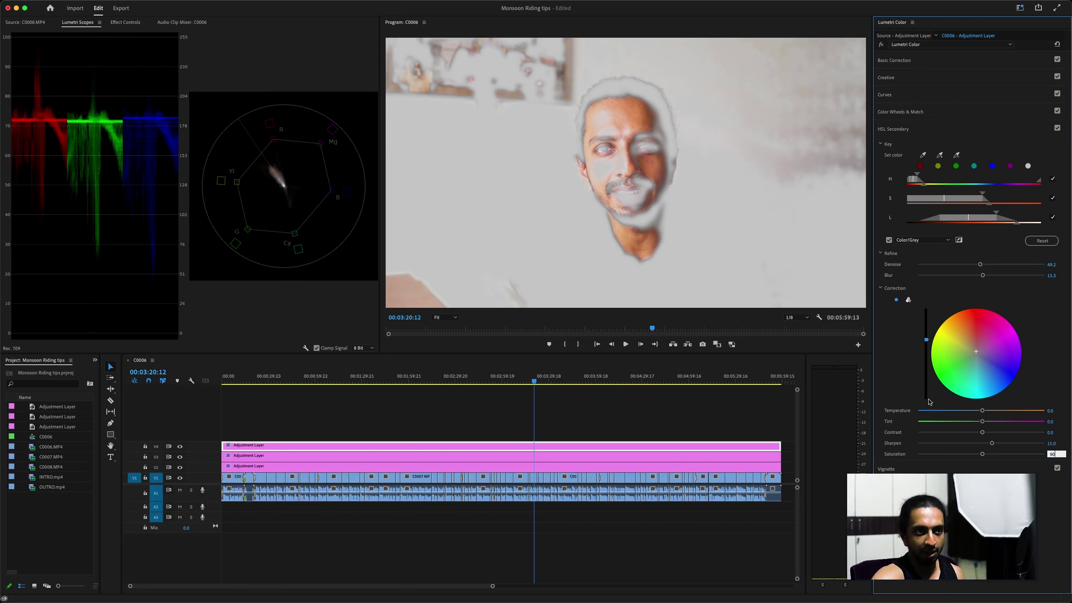
pyautogui.press('Return')
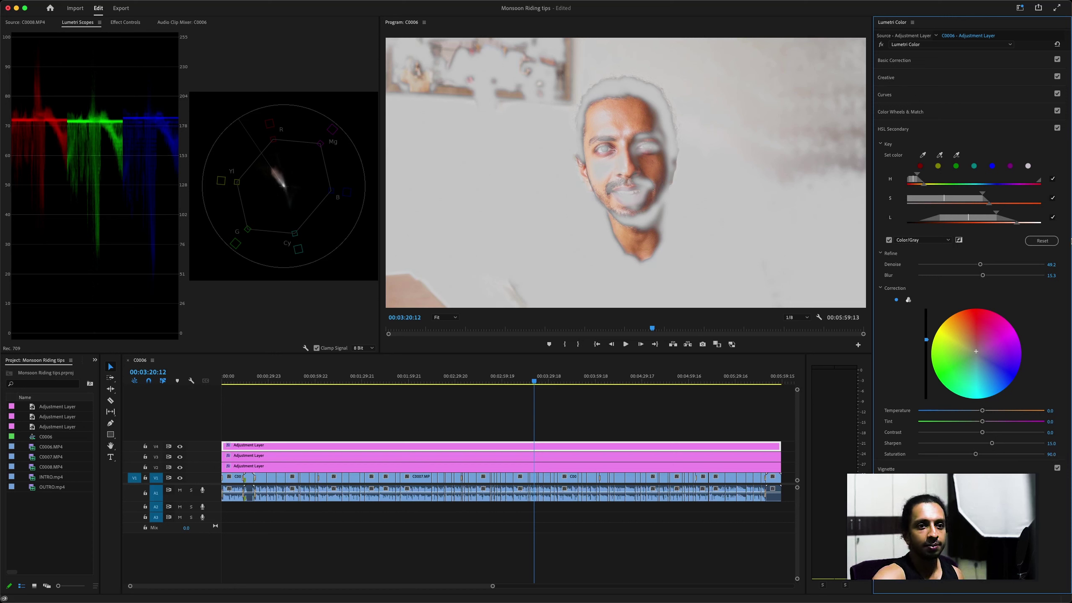
# Turn off the key preview and compare the shot with HSL Secondary disabled and enabled, leaving it enabled
pyautogui.click(889, 239)
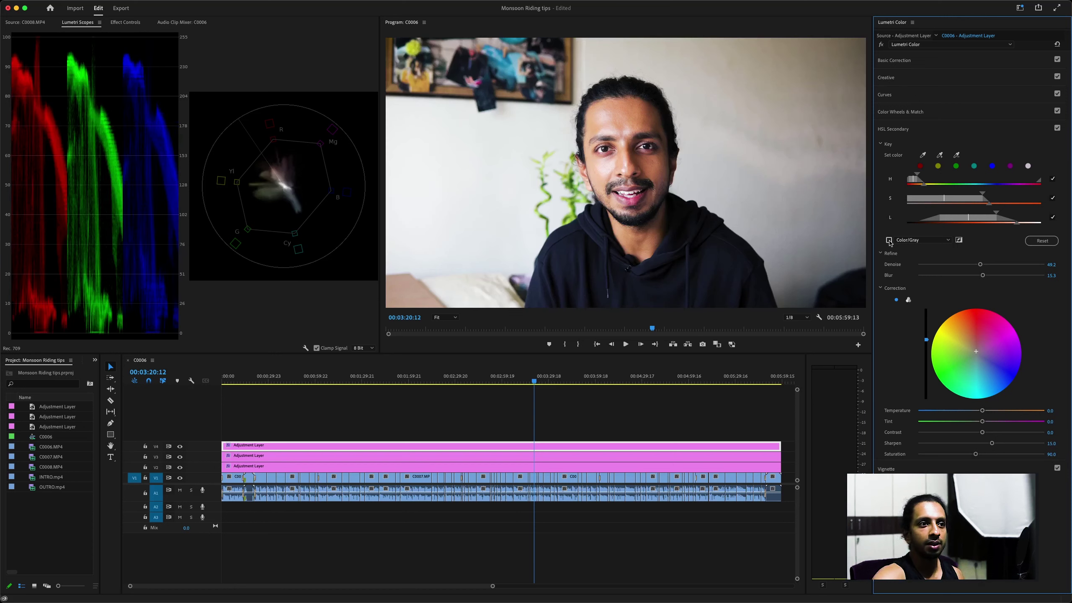
pyautogui.click(1057, 129)
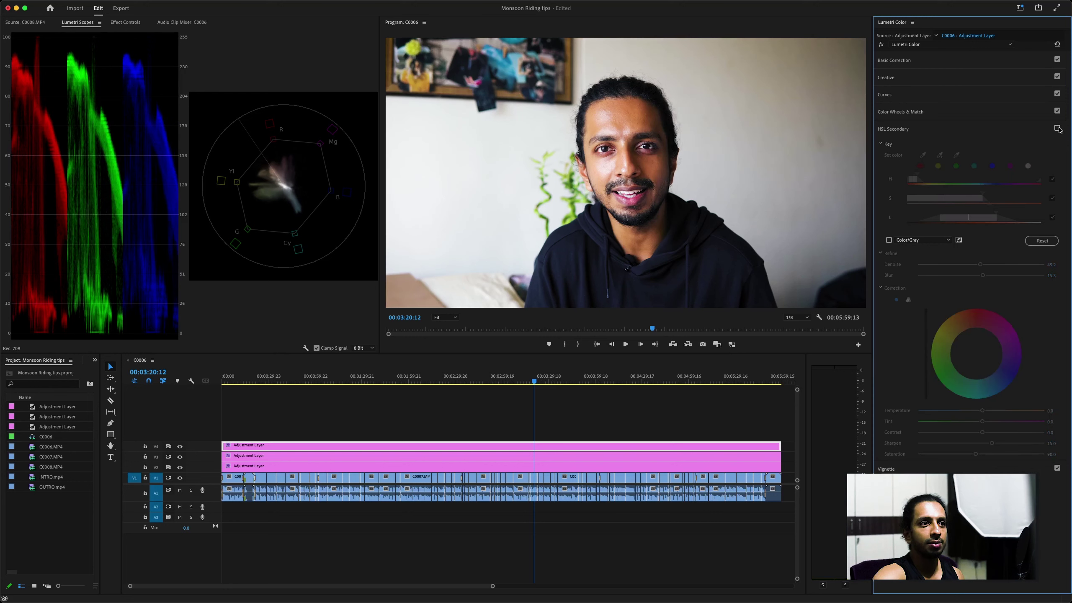
pyautogui.click(1057, 129)
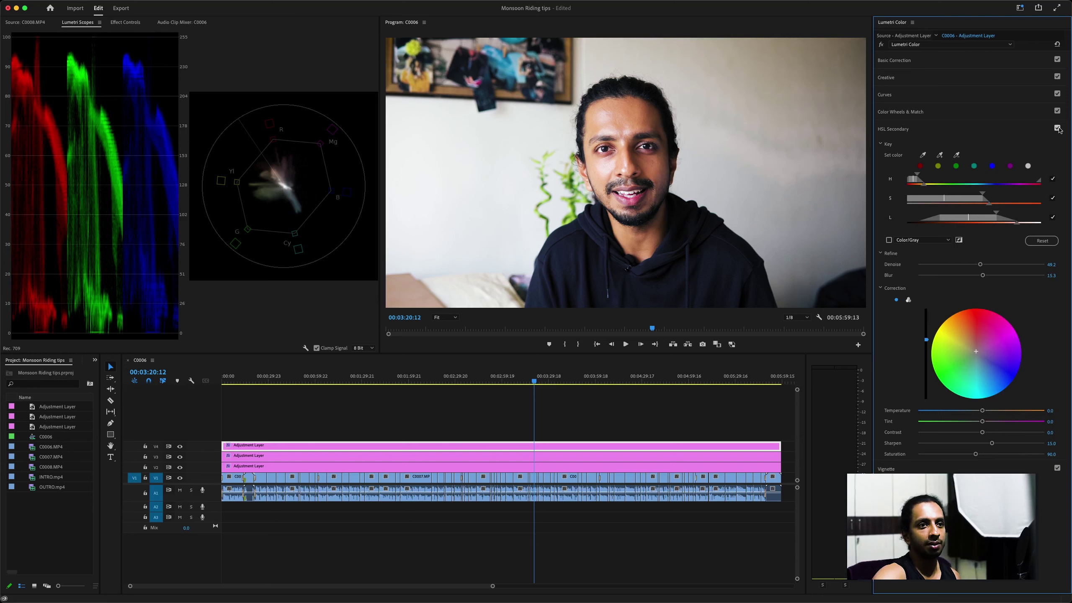
pyautogui.click(1057, 129)
pyautogui.click(1058, 128)
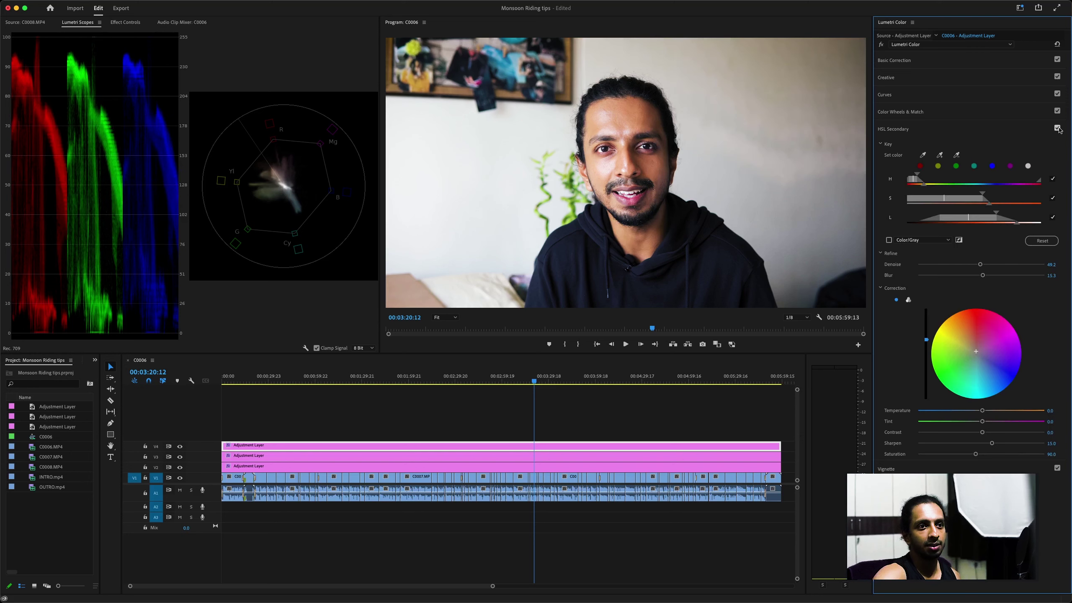
# Add an ellipse mask to the V4 layer's Lumetri Color effect and reshape it into a tall oval around the head and neck
pyautogui.click(454, 446)
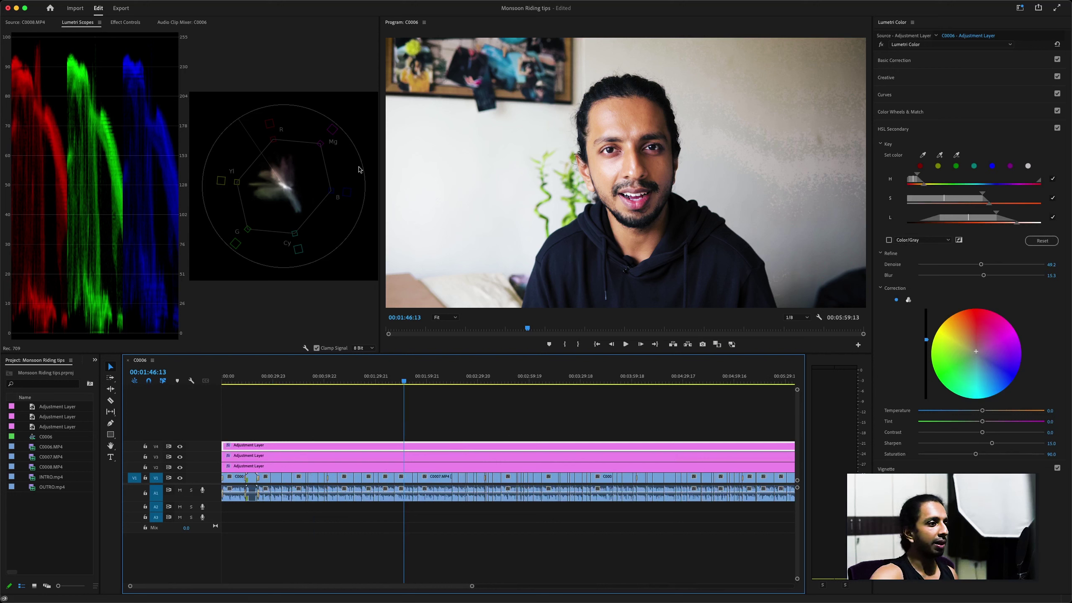
pyautogui.click(120, 21)
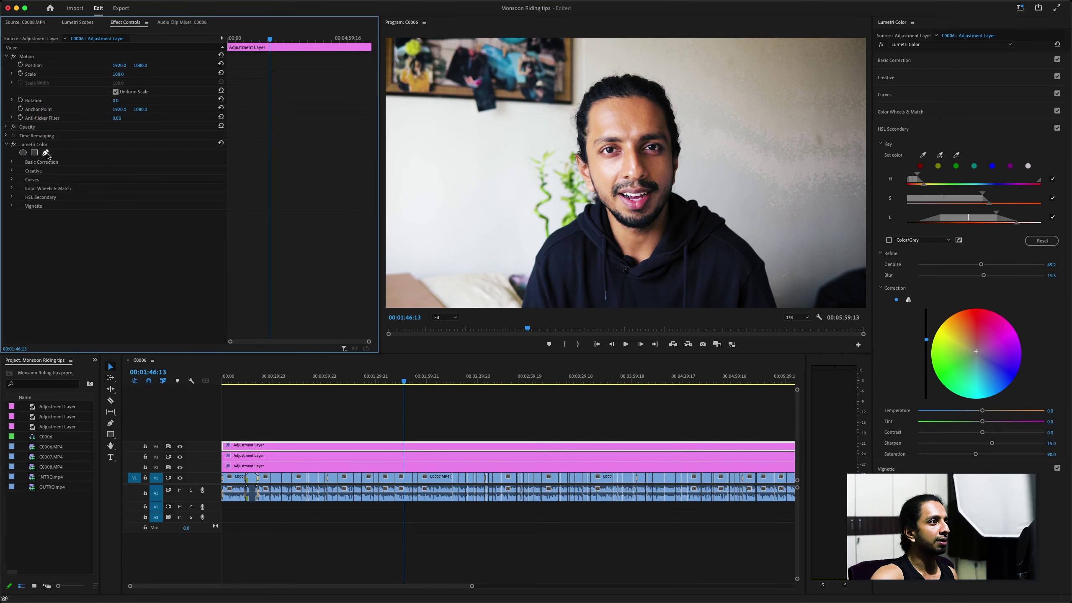
pyautogui.click(23, 152)
pyautogui.moveTo(626, 105); pyautogui.dragTo(625, 66)
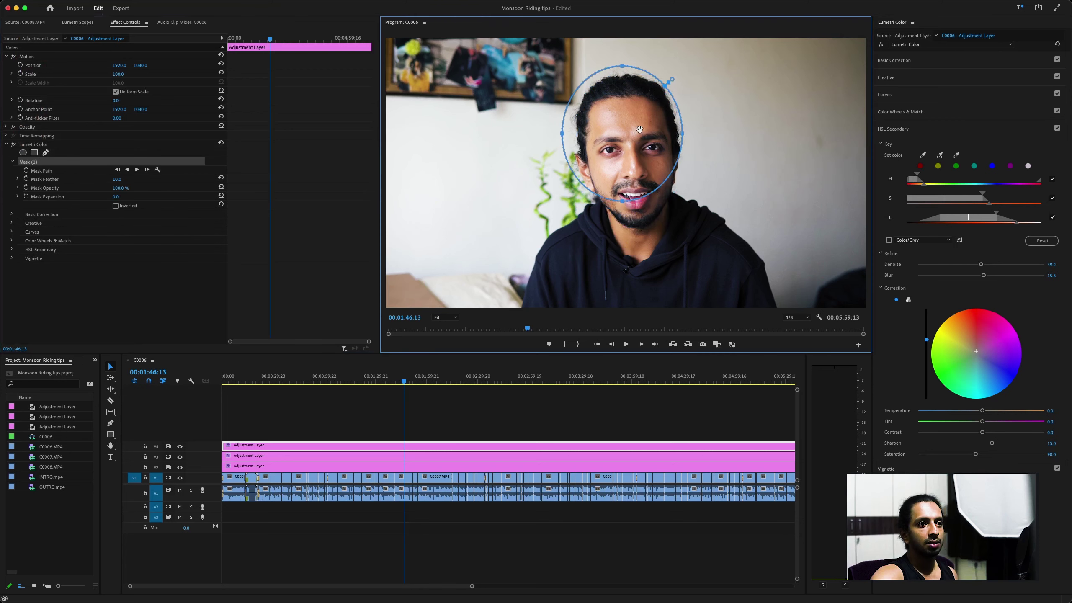
pyautogui.moveTo(626, 240); pyautogui.dragTo(625, 270)
pyautogui.moveTo(686, 173); pyautogui.dragTo(696, 158)
pyautogui.moveTo(611, 63); pyautogui.dragTo(622, 64)
# Check the mask's fit around the face at several points in the sequence and set its Mask Feather to 130
pyautogui.click(582, 382)
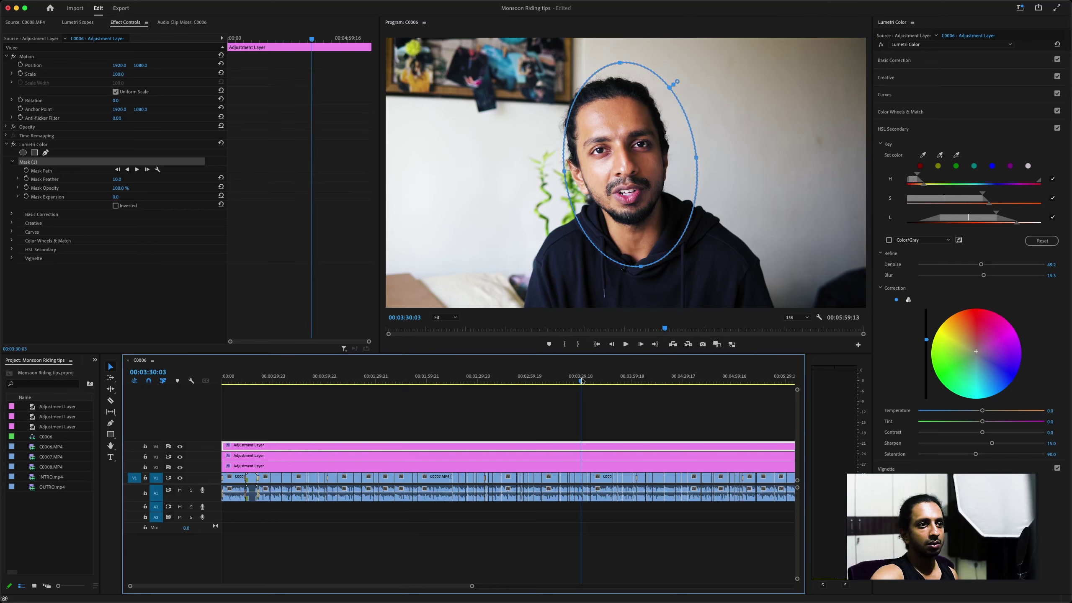
pyautogui.click(342, 382)
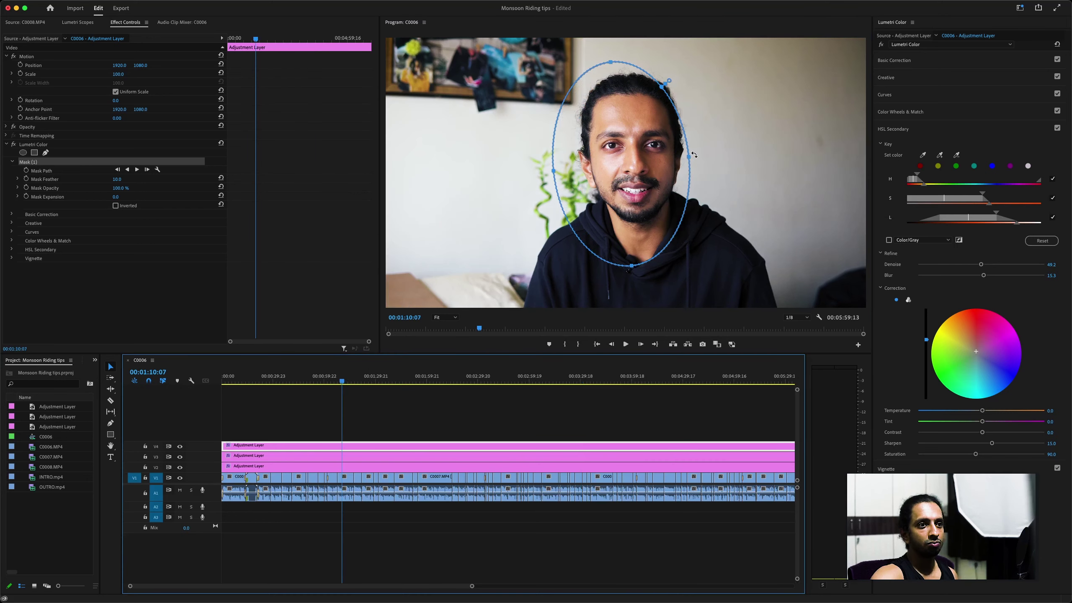
pyautogui.moveTo(342, 382); pyautogui.dragTo(733, 382)
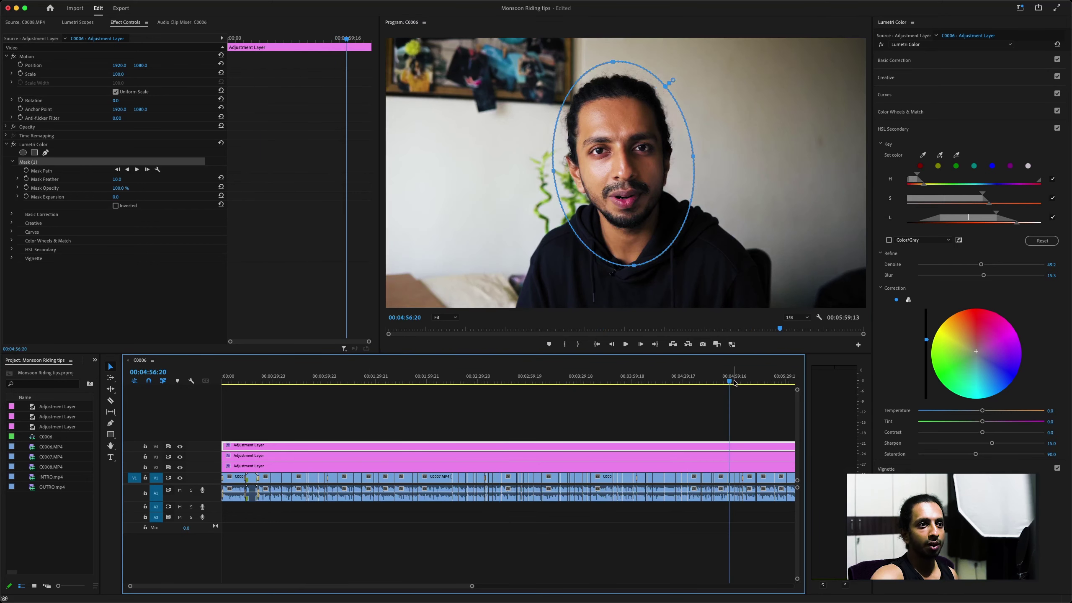
pyautogui.click(317, 382)
pyautogui.click(118, 179)
pyautogui.write('130')
pyautogui.press('Return')
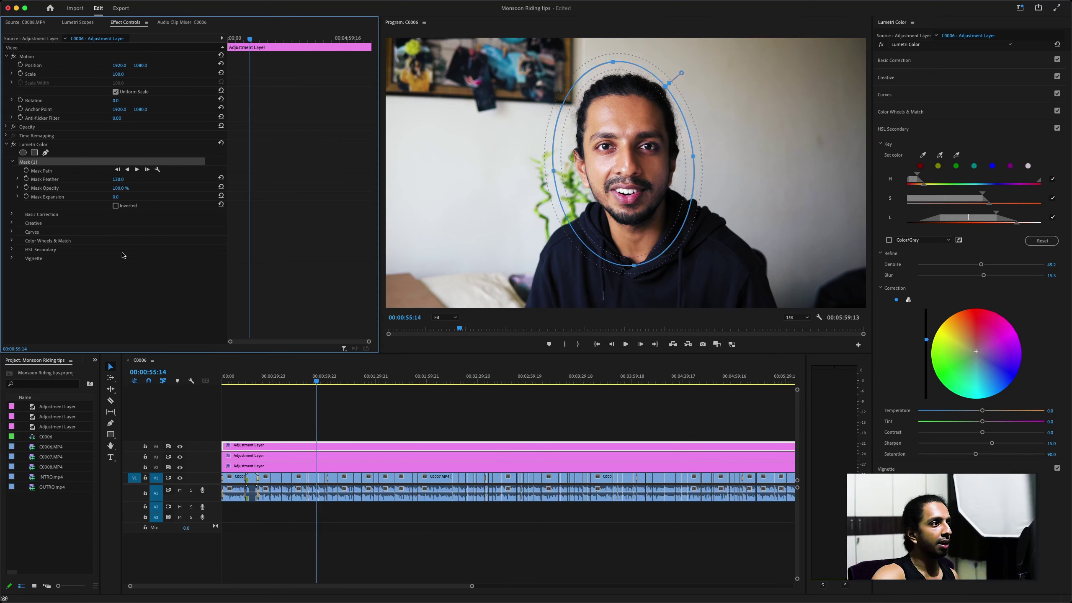
# Inspect the masked skin key by switching the Color/Gray preview on and off, leaving it off
pyautogui.click(889, 240)
pyautogui.click(888, 240)
pyautogui.click(888, 240)
pyautogui.click(889, 240)
pyautogui.click(889, 240)
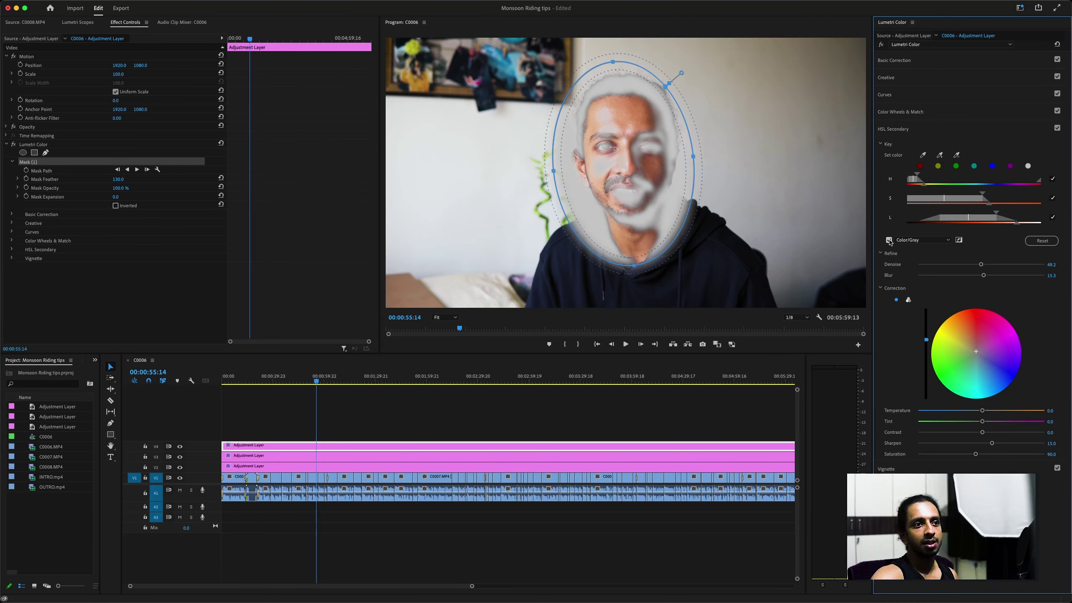
pyautogui.click(888, 240)
pyautogui.click(888, 240)
pyautogui.click(888, 240)
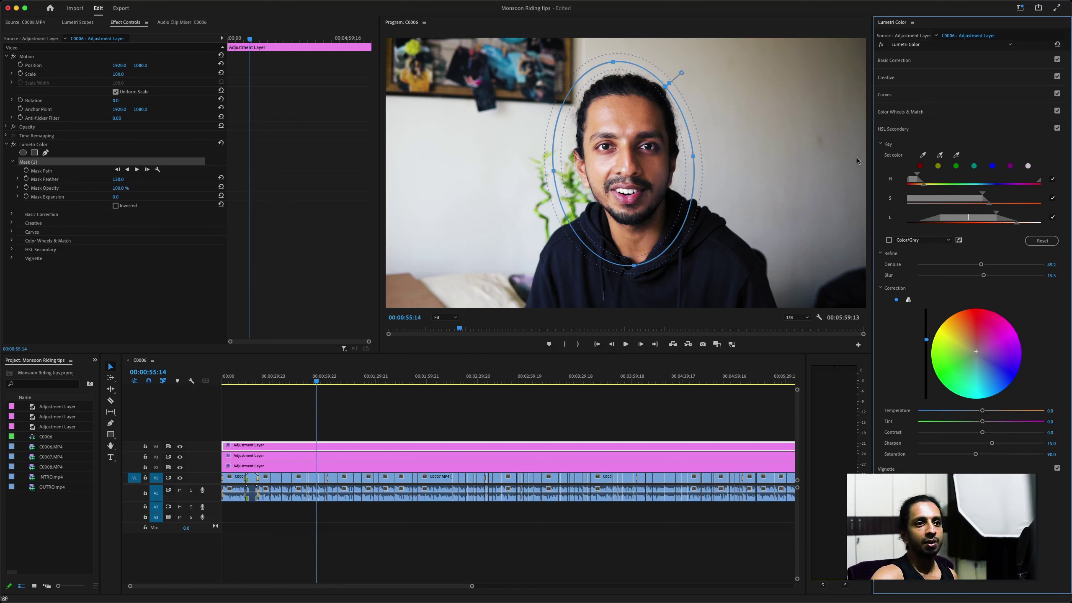
# Deselect the layer and compare the shot with the V4 adjustment layer track hidden and shown, leaving it visible
pyautogui.click(543, 404)
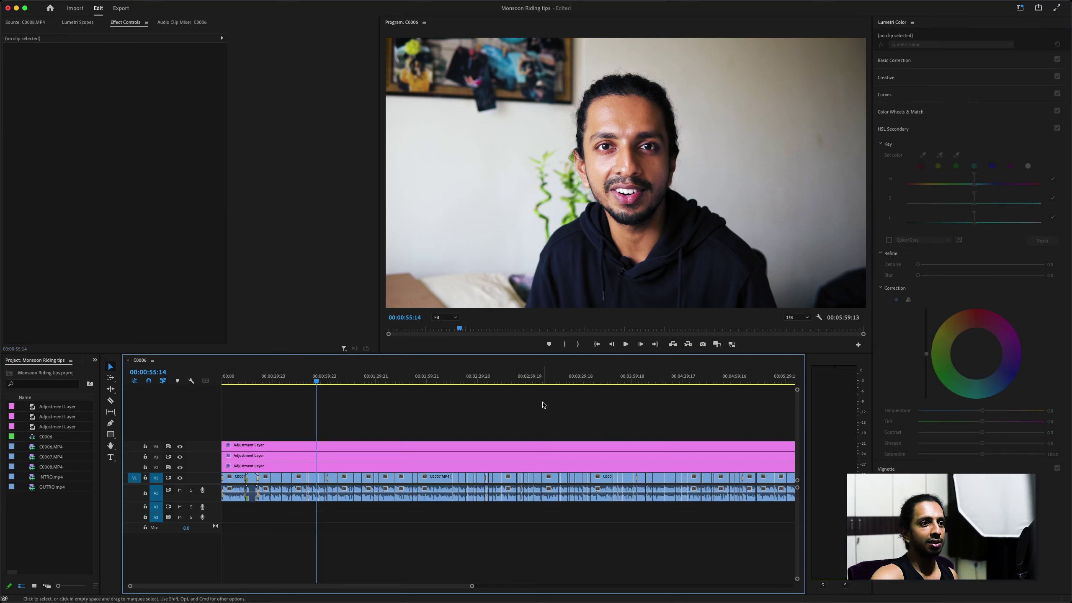
pyautogui.click(180, 446)
pyautogui.click(180, 446)
pyautogui.click(180, 447)
pyautogui.click(180, 447)
pyautogui.click(180, 447)
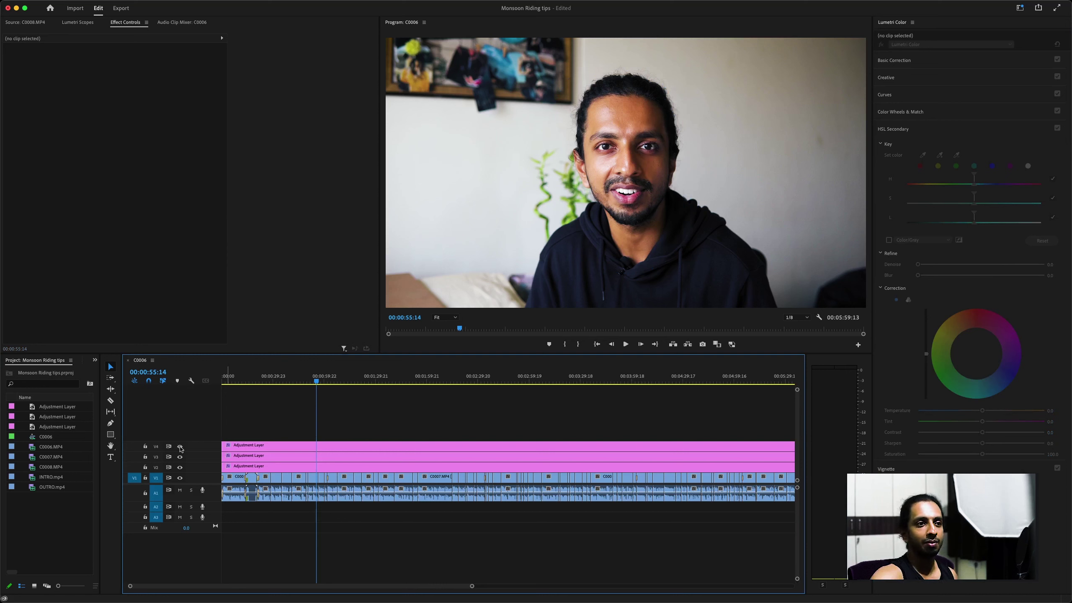
pyautogui.click(180, 446)
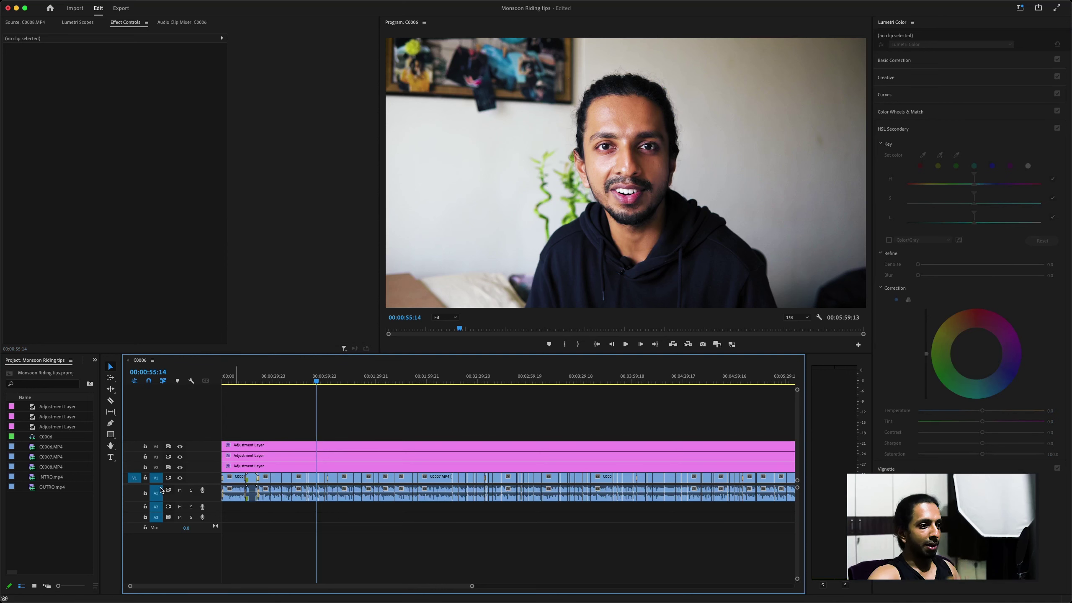
# Hide the V2, V3 and V4 adjustment layer tracks, and show them again one by one from V2 to V4 to compare the grade
pyautogui.click(180, 467)
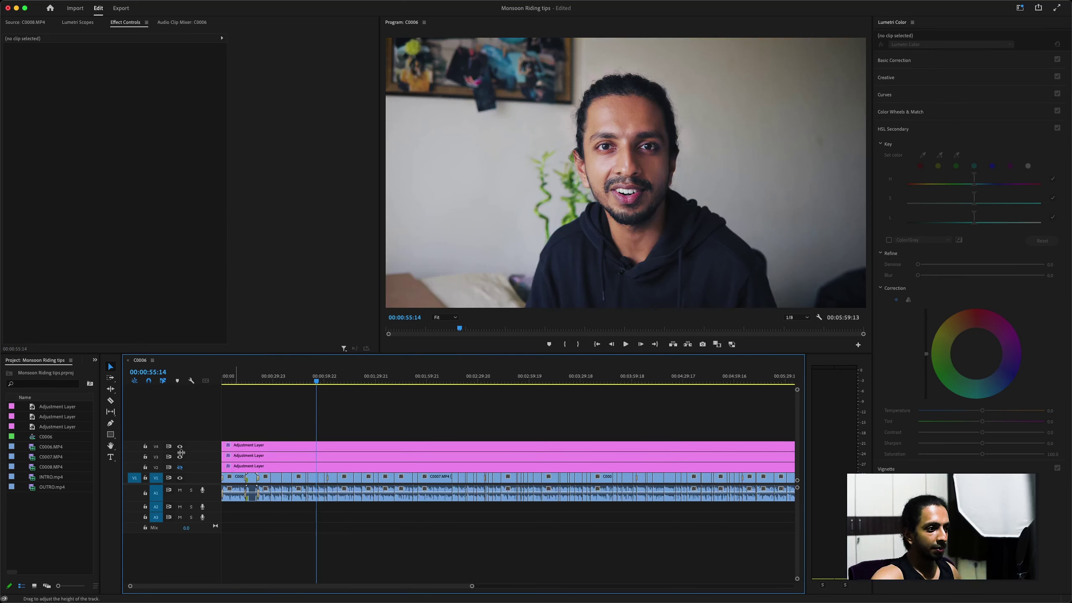
pyautogui.click(180, 456)
pyautogui.click(180, 446)
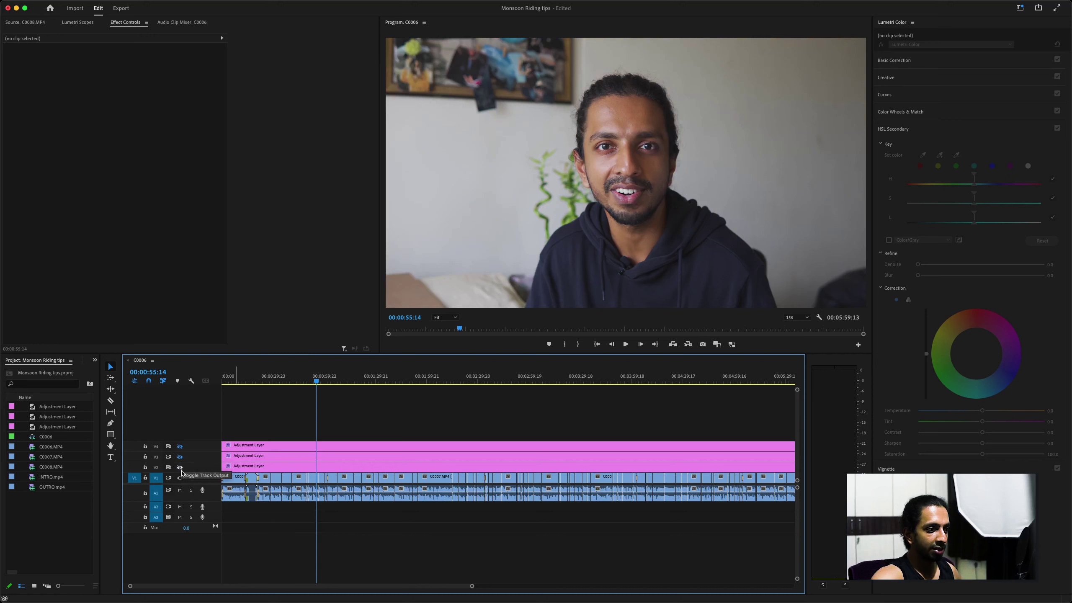
pyautogui.click(180, 467)
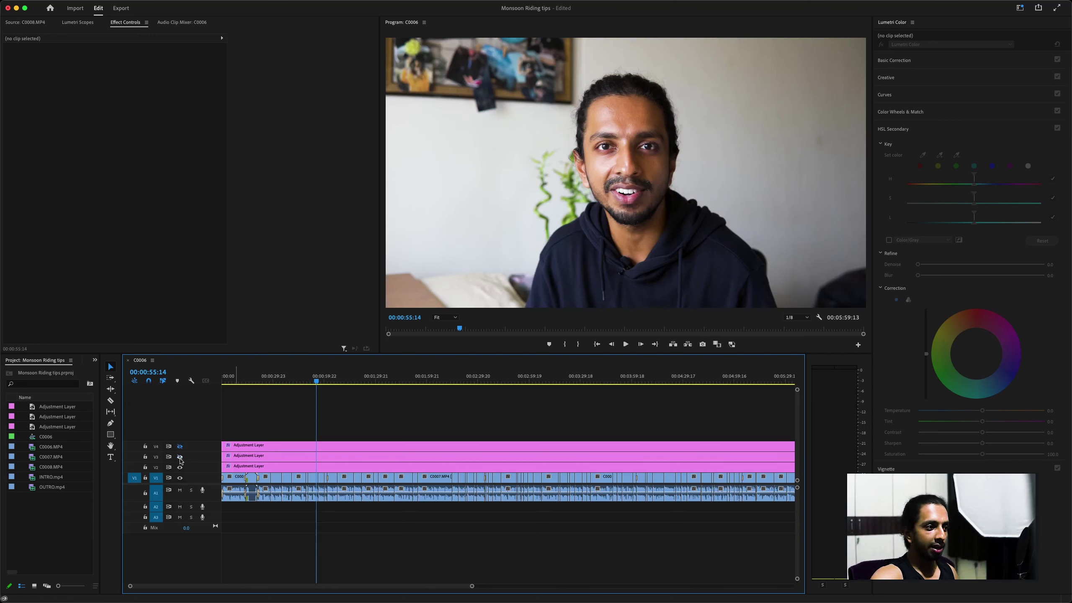
pyautogui.click(180, 457)
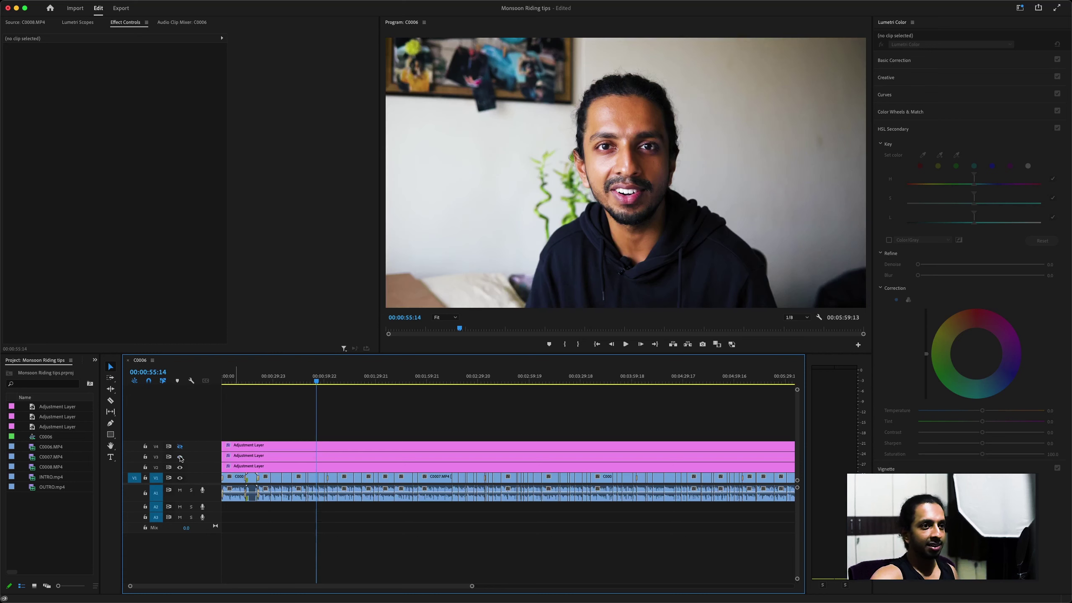
pyautogui.click(180, 446)
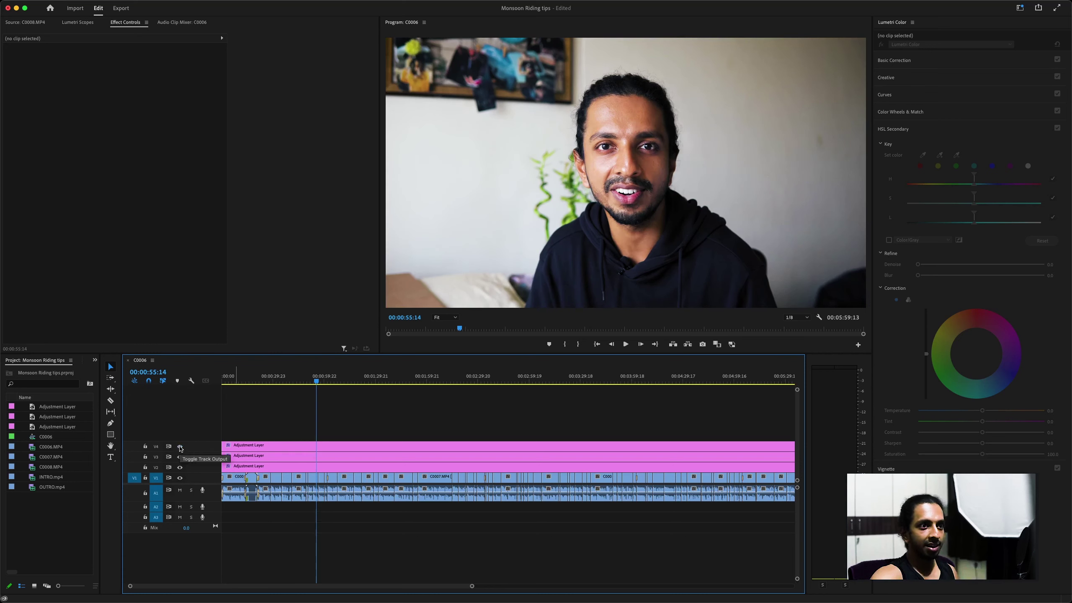
# Save the project
pyautogui.press('super+s')
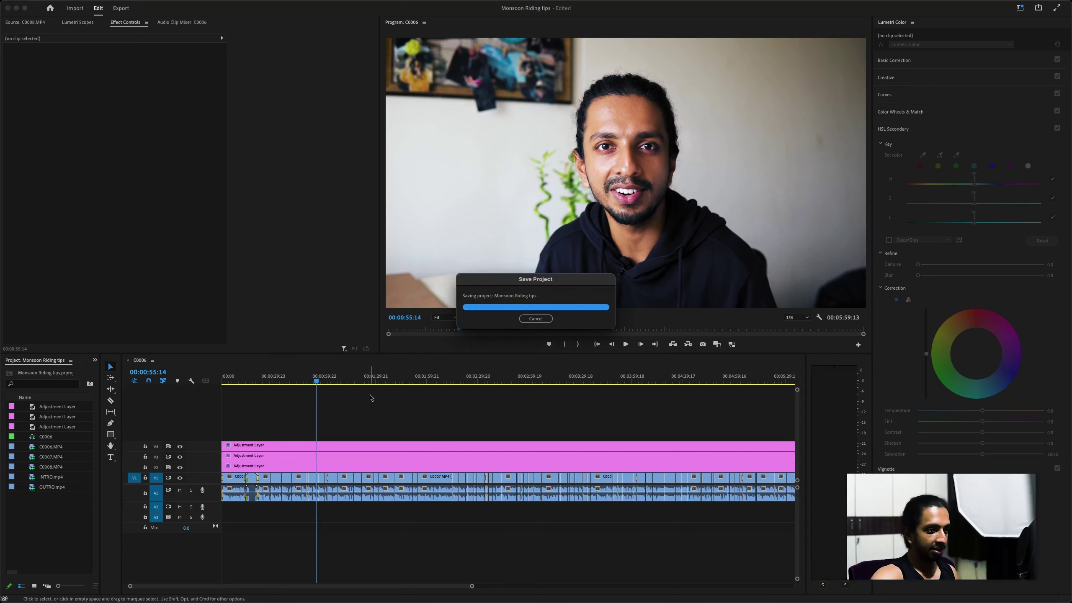
pyautogui.press('-')
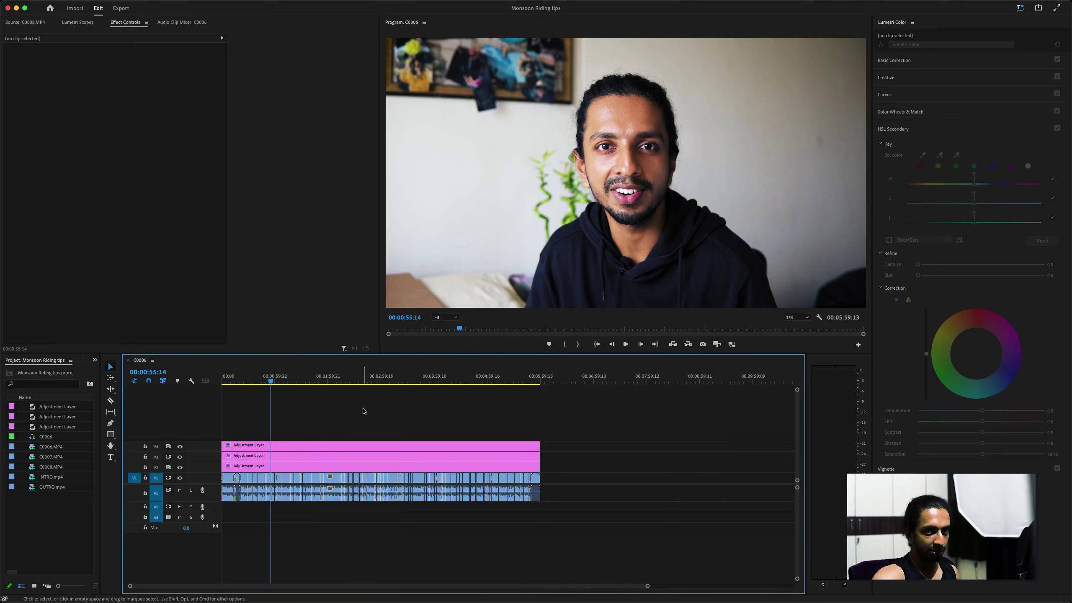
pyautogui.press('=')
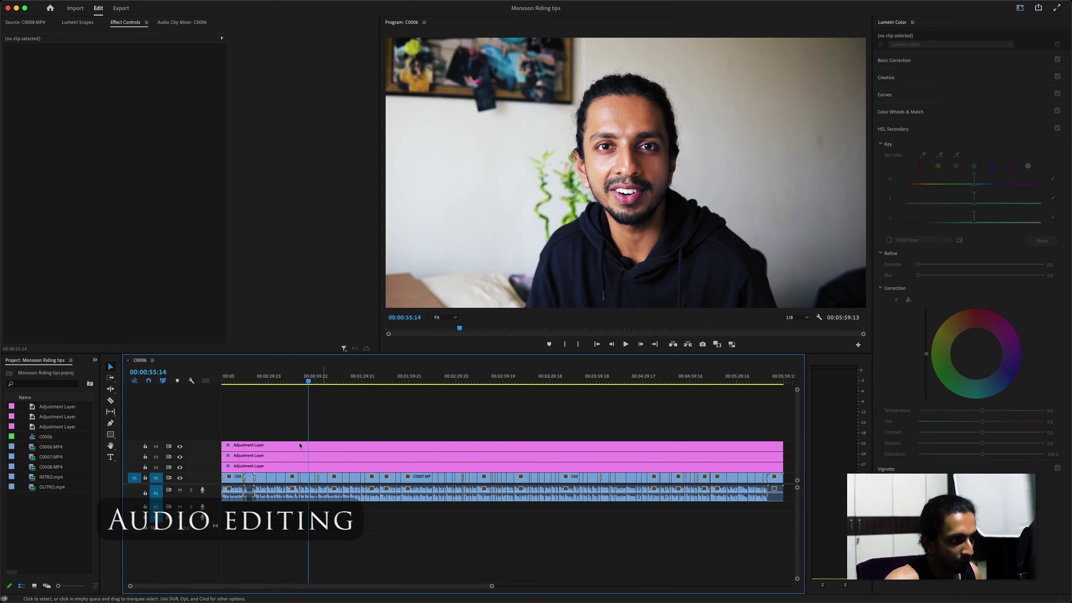
pyautogui.click(235, 494)
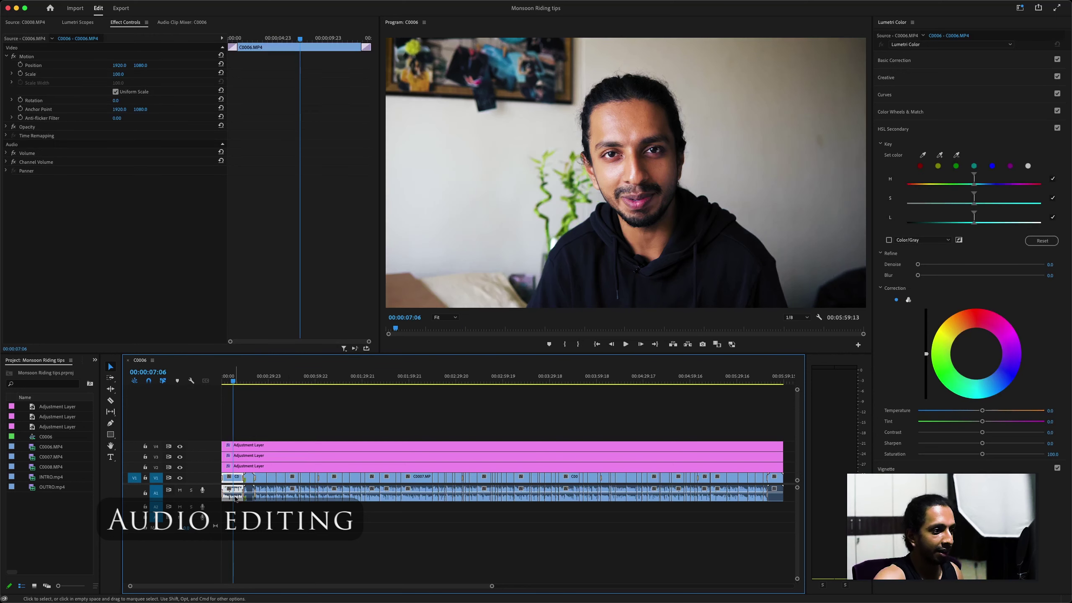
pyautogui.click(95, 360)
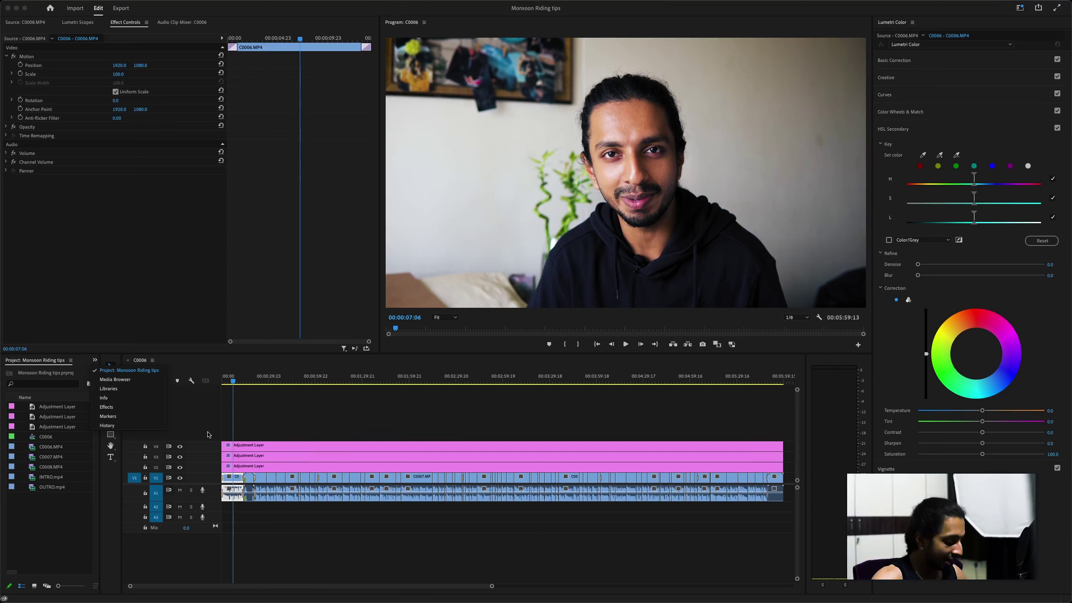
pyautogui.click(274, 412)
pyautogui.scroll(5, 274, 411)
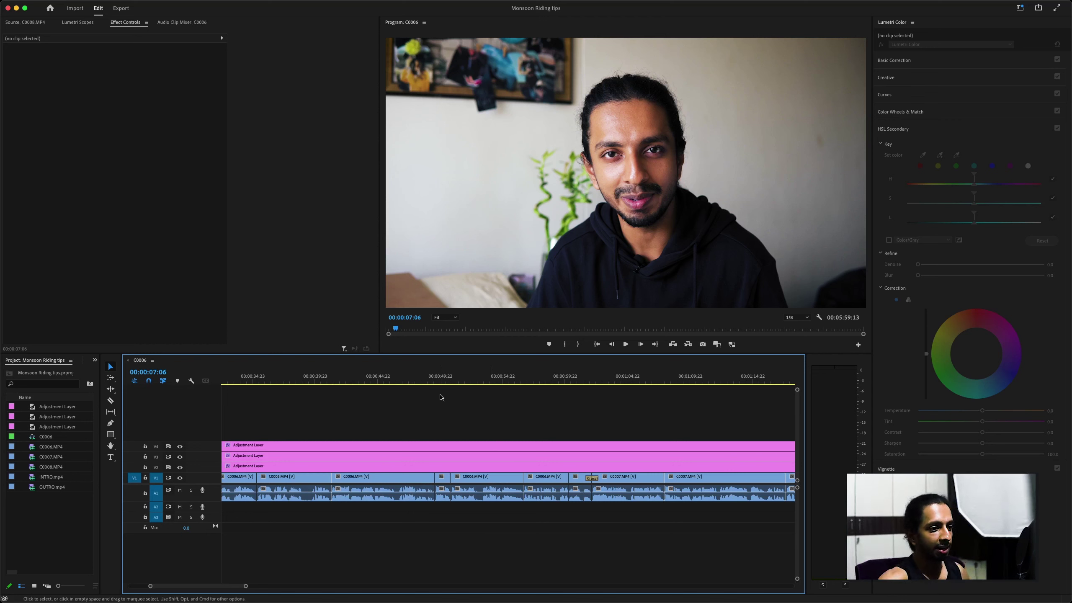
pyautogui.press('-')
pyautogui.press('-')
pyautogui.press('-')
pyautogui.press('-')
pyautogui.press('-')
pyautogui.press('-')
pyautogui.press('-')
pyautogui.press('-')
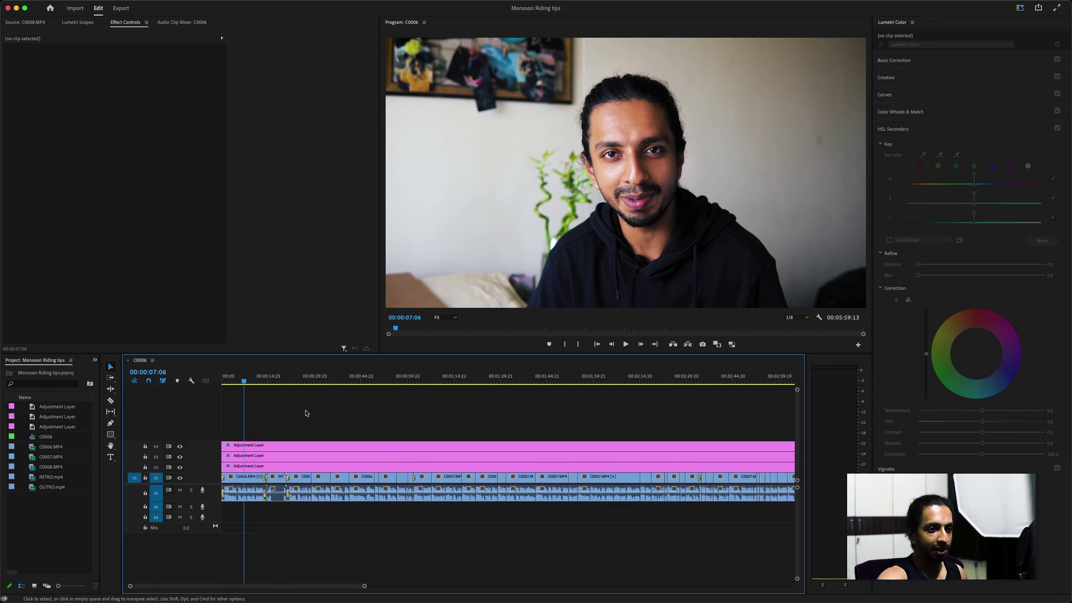
pyautogui.scroll(-1, 298, 404)
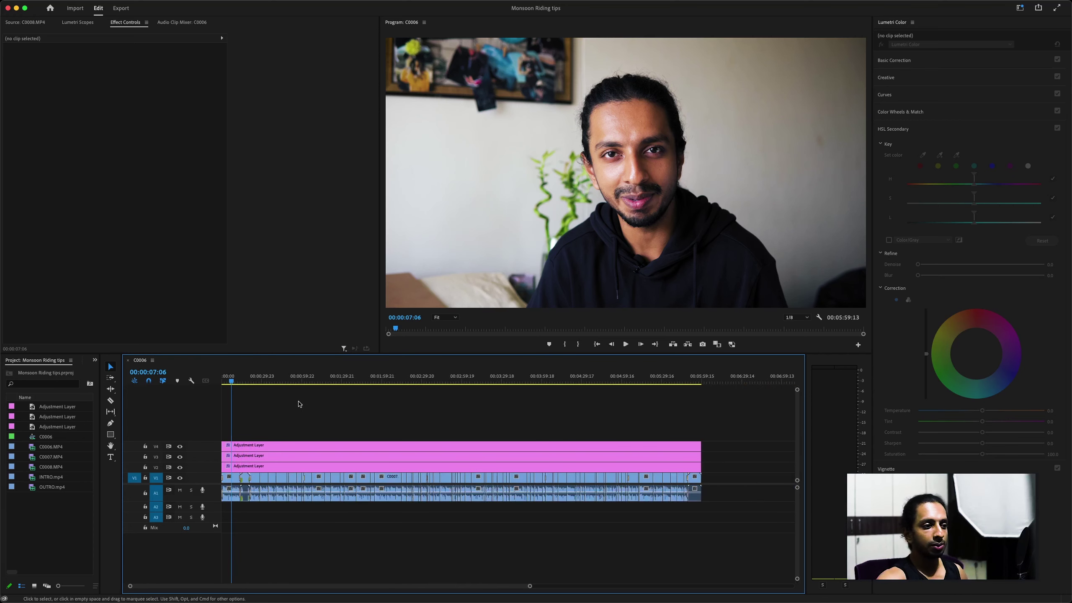
pyautogui.scroll(3, 297, 402)
pyautogui.scroll(1, 298, 401)
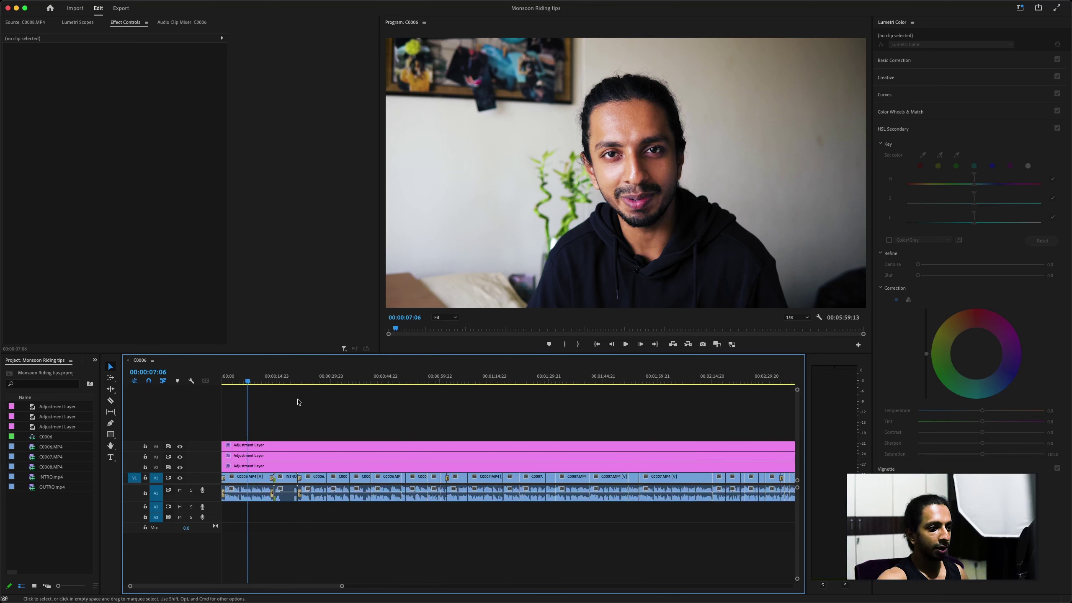
pyautogui.scroll(2, 298, 402)
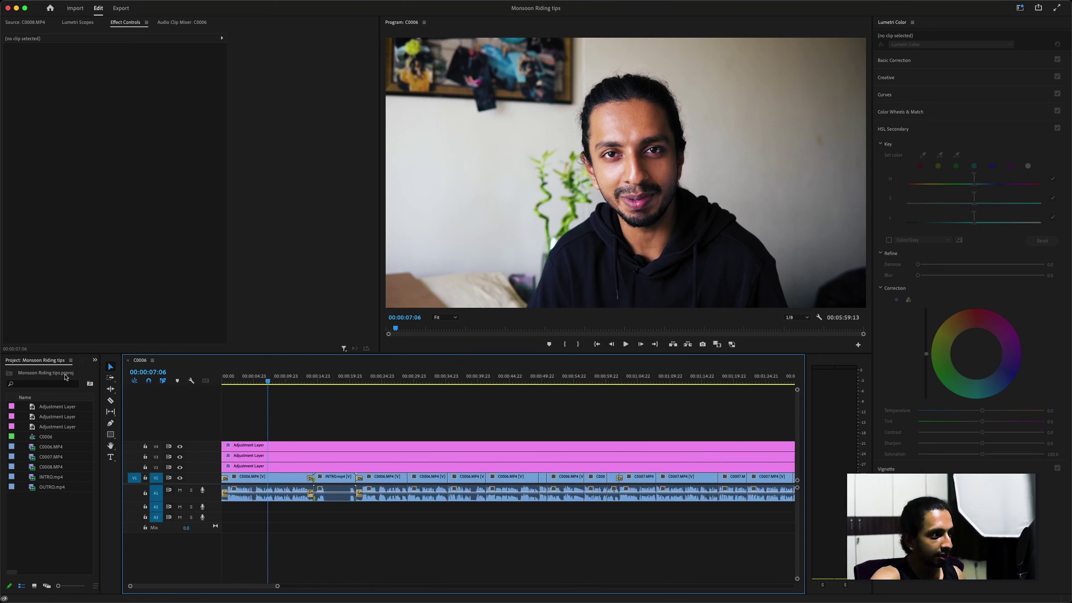
# Save the project again and apply the Sony Vlogging preset to the audio of the first C0006.MP4 clip
pyautogui.click(93, 361)
pyautogui.press('super+s')
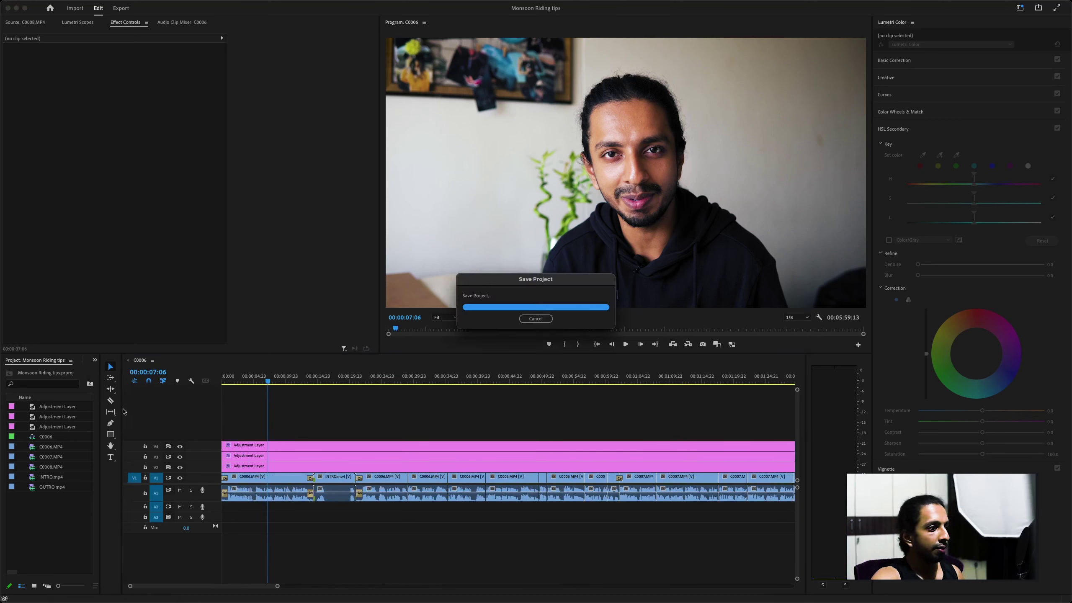
pyautogui.click(95, 360)
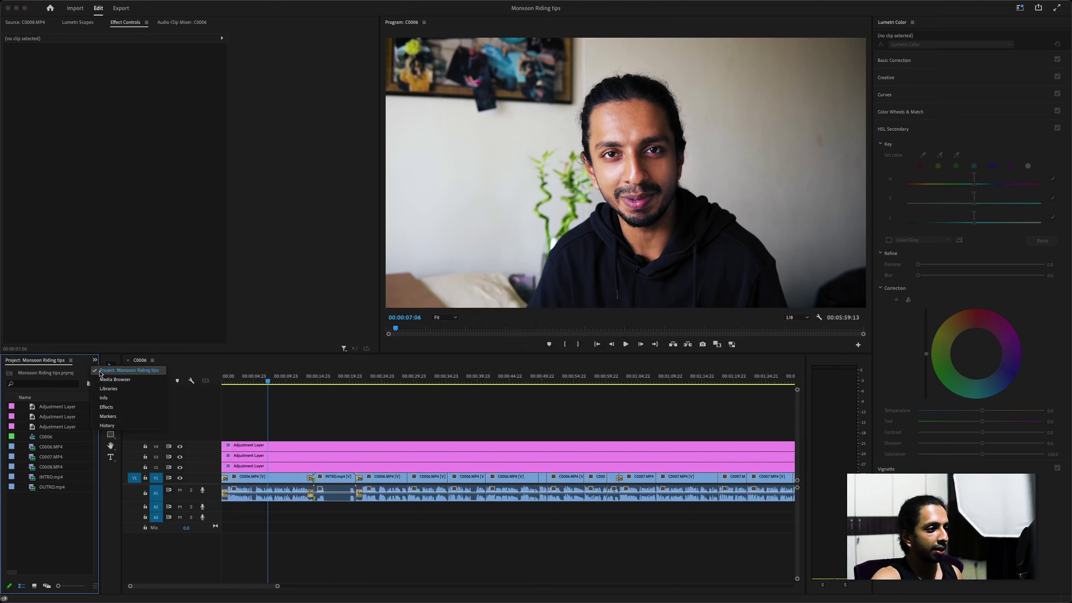
pyautogui.click(106, 406)
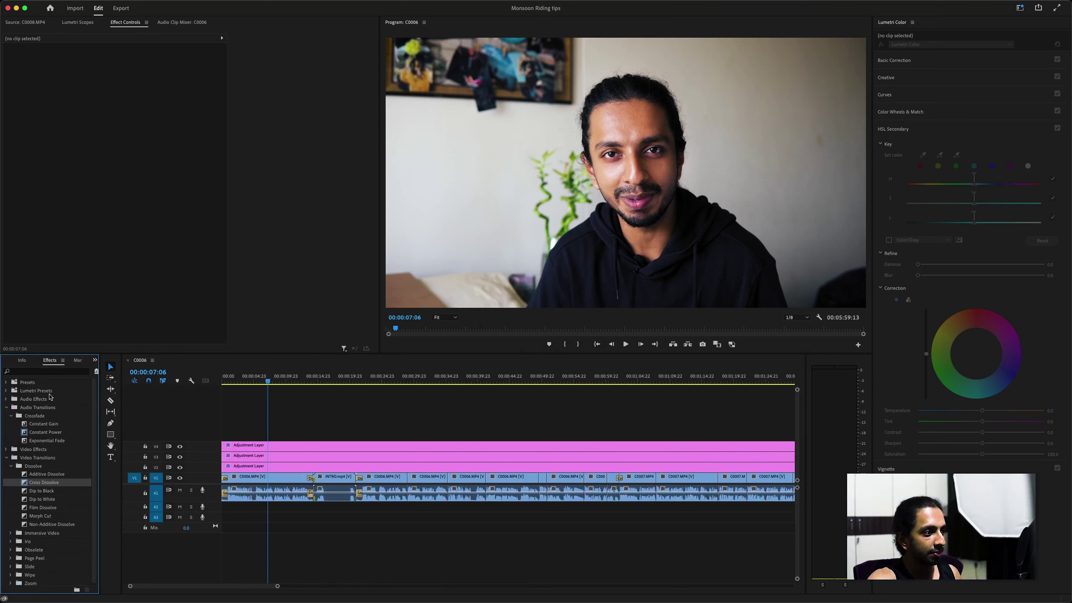
pyautogui.click(5, 382)
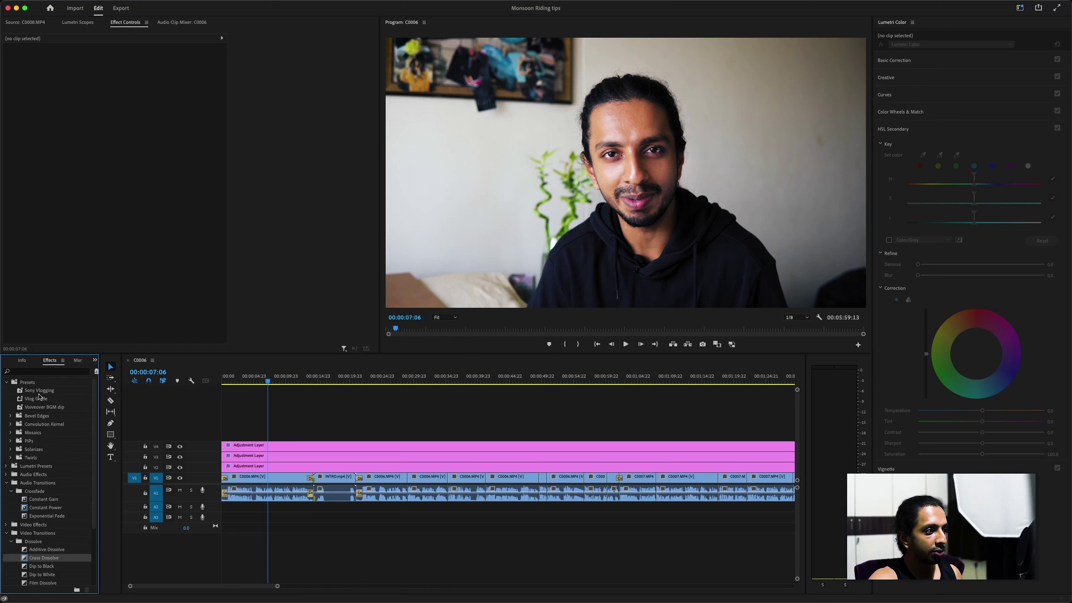
pyautogui.moveTo(44, 394)
pyautogui.mouseDown()
pyautogui.moveTo(159, 433)
pyautogui.moveTo(92, 388)
pyautogui.moveTo(51, 392)
pyautogui.mouseUp()
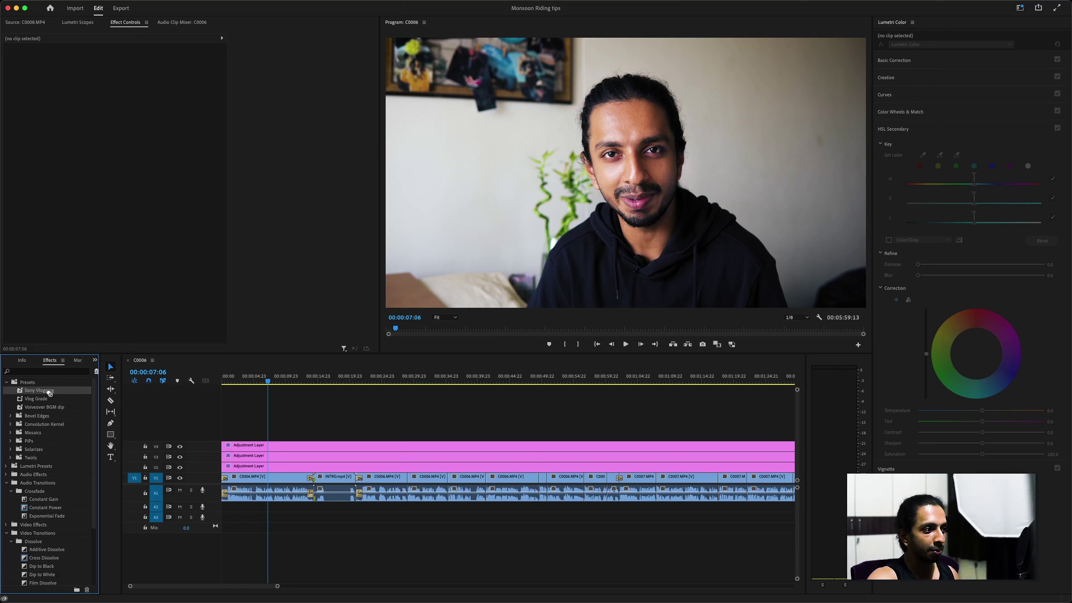
pyautogui.moveTo(46, 392); pyautogui.dragTo(249, 498)
# Select all talking clips between the intro and the outro and apply the Sony Vlogging preset to them
pyautogui.press('-')
pyautogui.press('-')
pyautogui.press('-')
pyautogui.press('-')
pyautogui.press('-')
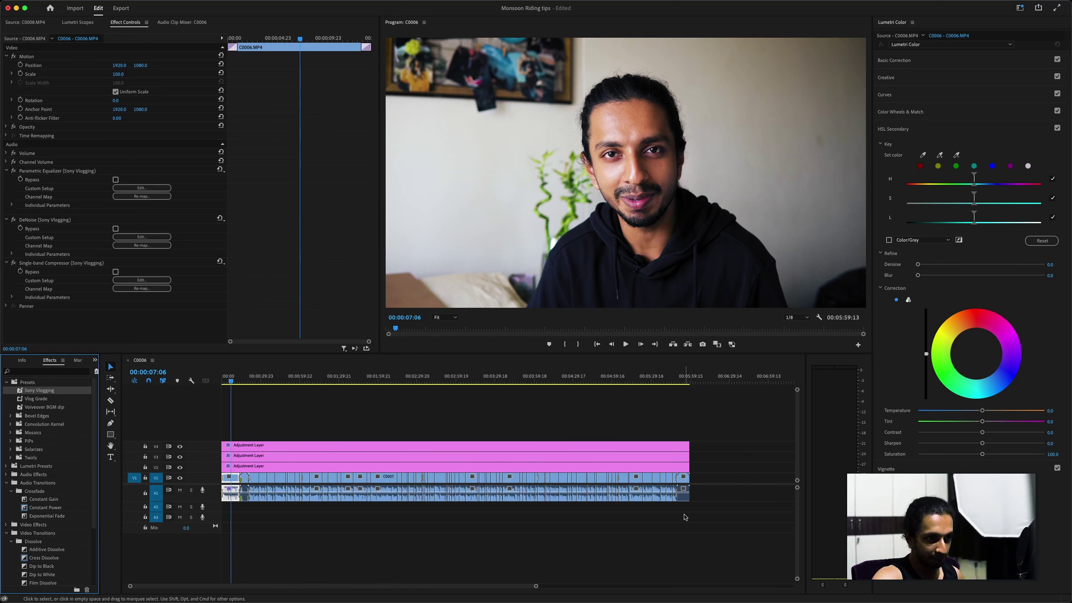
pyautogui.click(669, 494)
pyautogui.click(672, 500)
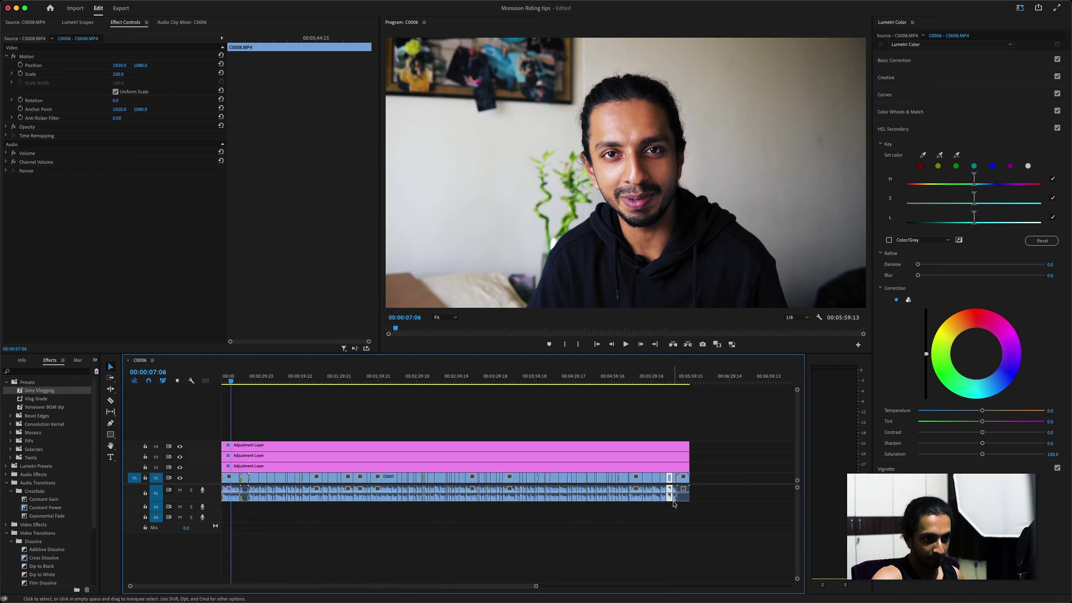
pyautogui.moveTo(672, 494); pyautogui.dragTo(255, 486)
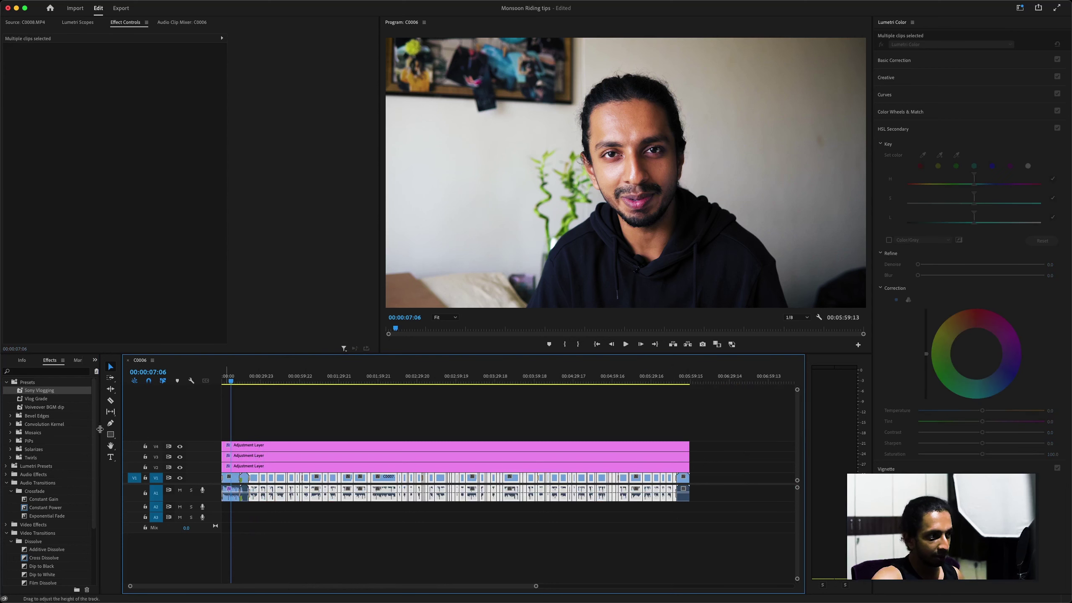
pyautogui.moveTo(47, 391); pyautogui.dragTo(253, 497)
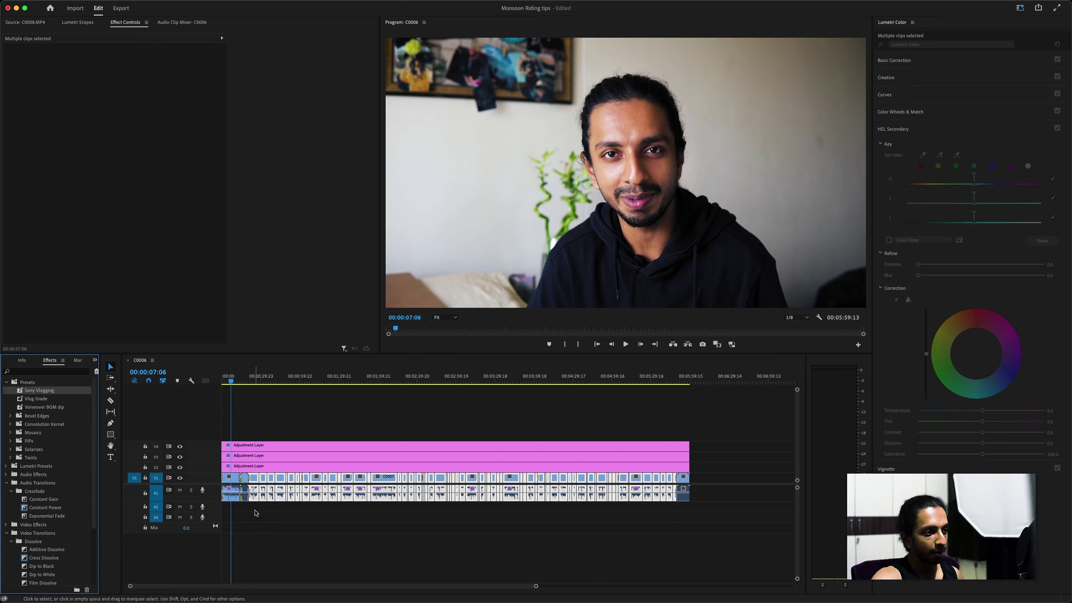
# Deselect the clips and play the opening clip to listen to the processed audio
pyautogui.click(257, 511)
pyautogui.press('\\')
pyautogui.press('=')
pyautogui.press('=')
pyautogui.press('=')
pyautogui.press('=')
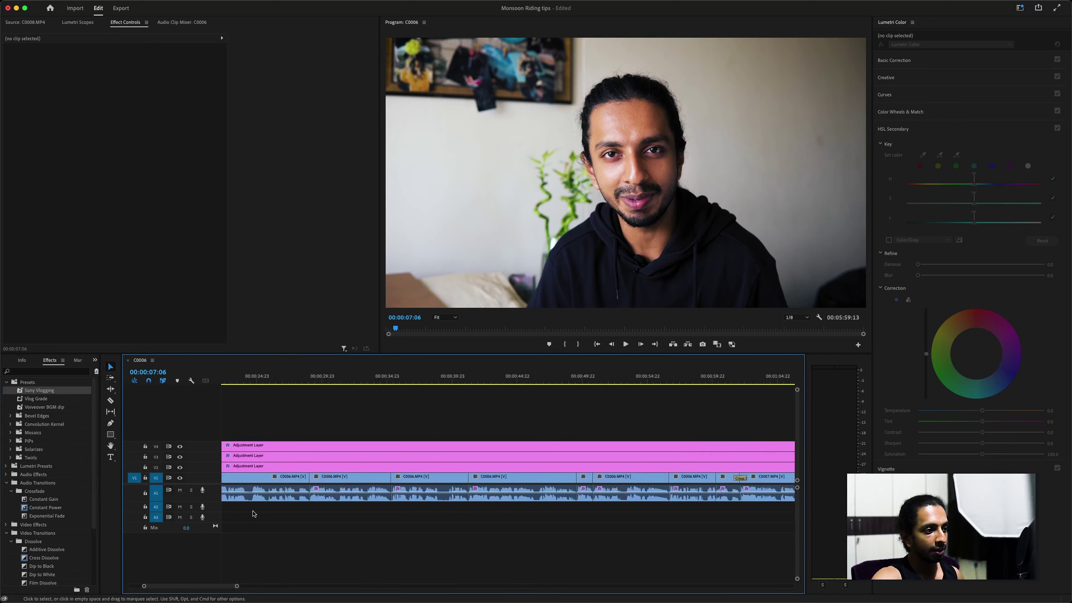
pyautogui.press('space')
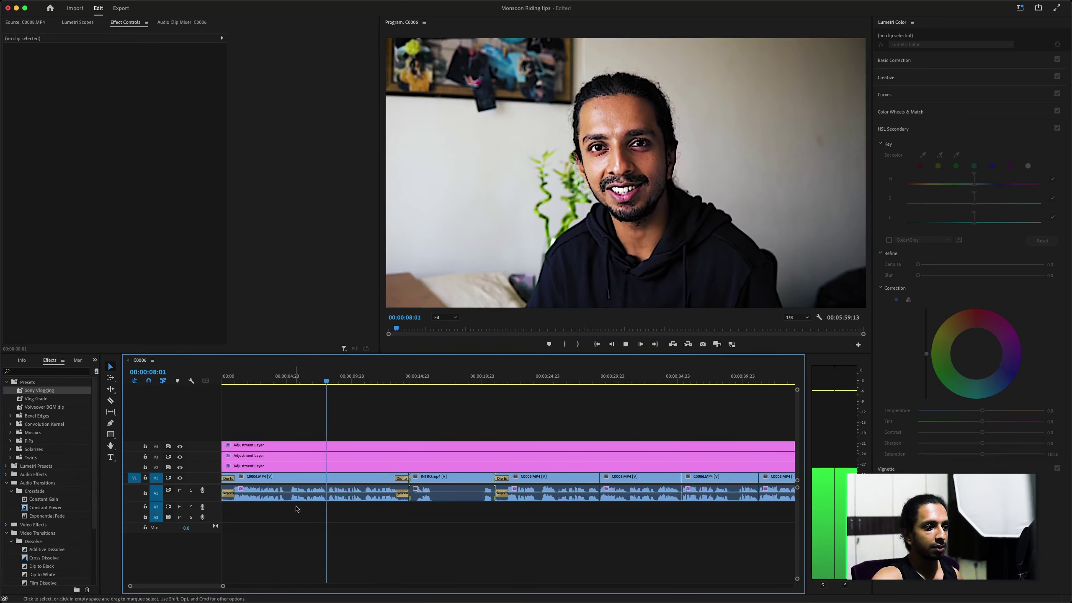
# Open the first clip's Parametric Equalizer setup and lower band 3 to about -9 dB near 283 Hz
pyautogui.click(324, 500)
pyautogui.click(142, 188)
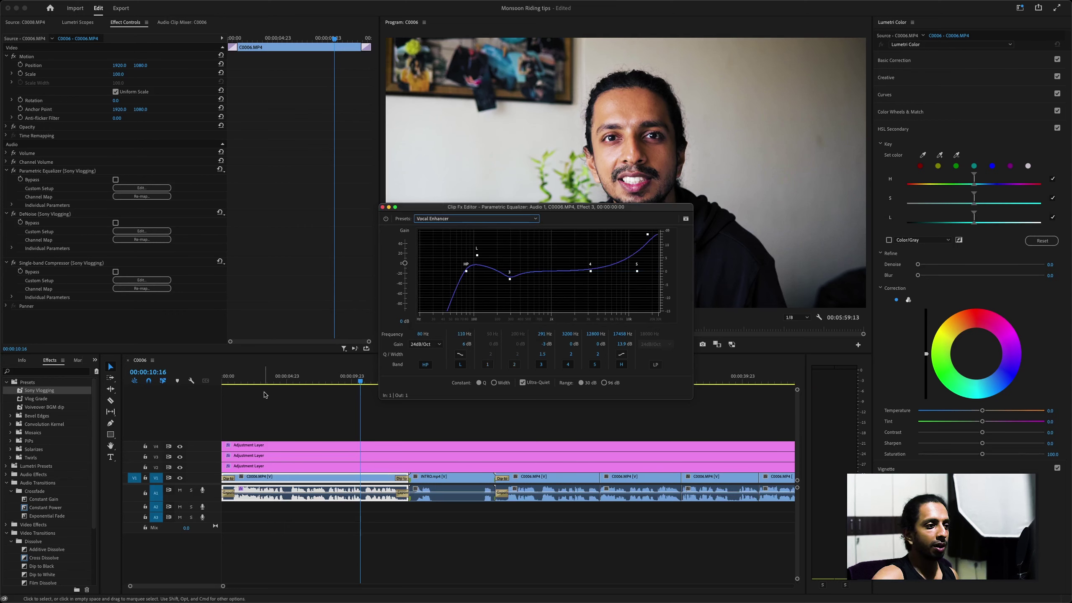
pyautogui.click(274, 384)
pyautogui.press('space')
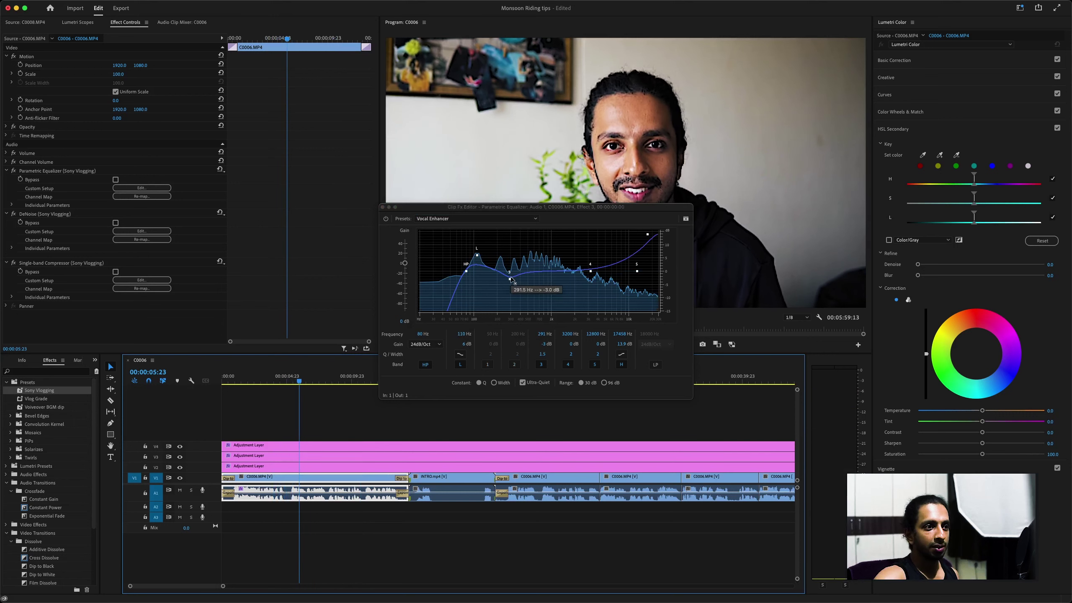
pyautogui.moveTo(511, 280); pyautogui.dragTo(510, 296)
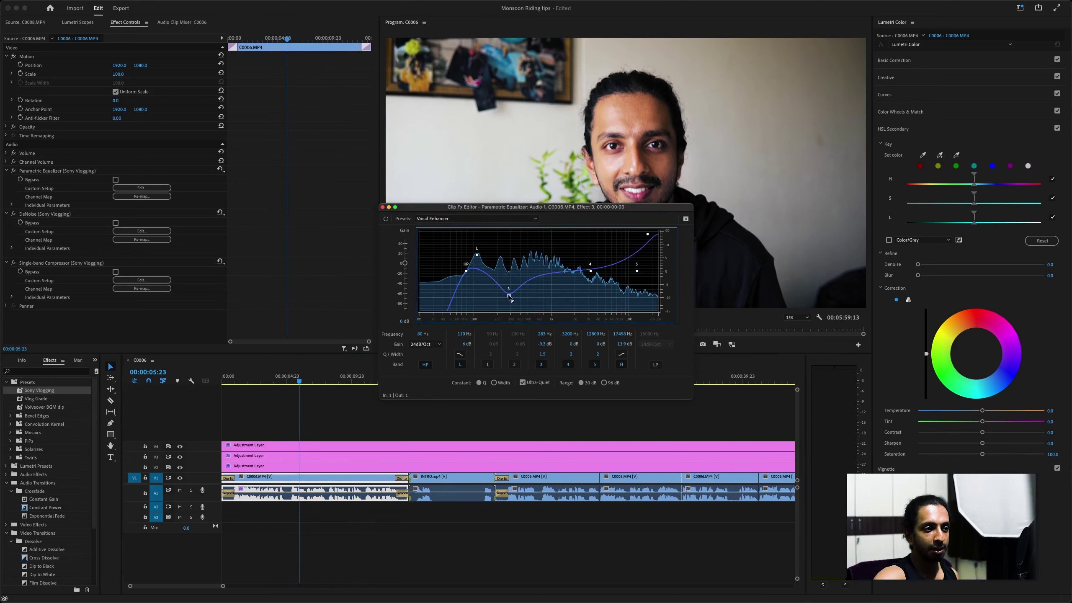
# Play the first clip from near its start, toggle the equalizer bypass to compare the sound, and close its editor
pyautogui.click(301, 391)
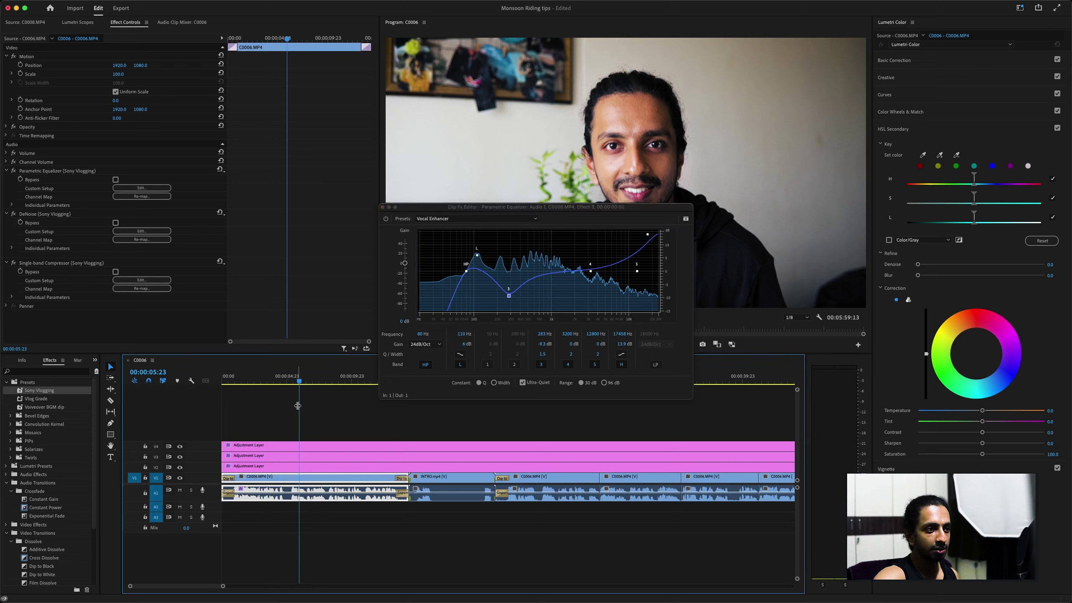
pyautogui.press('space')
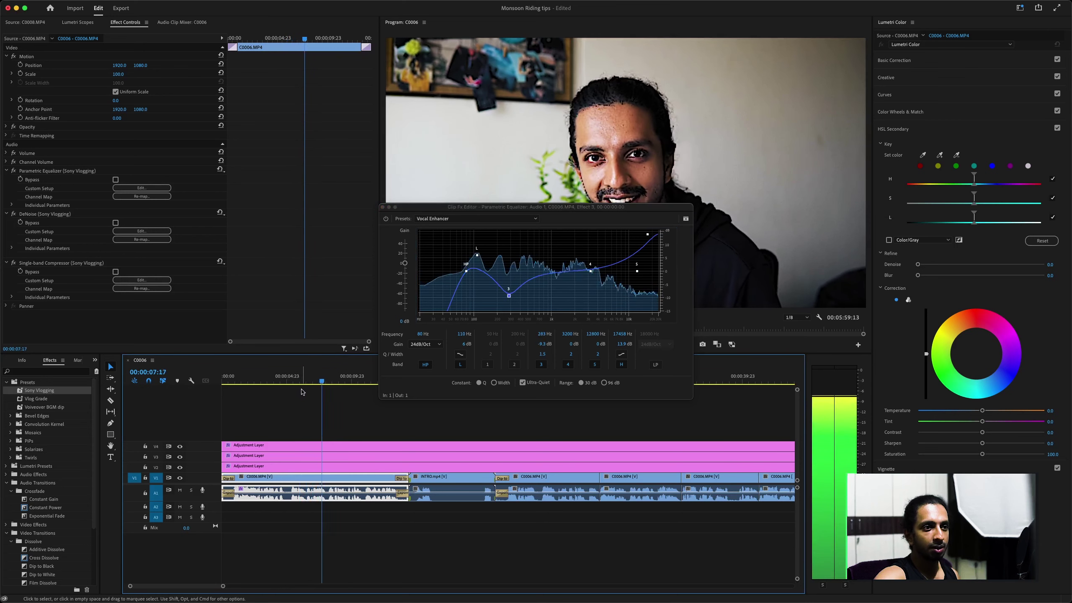
pyautogui.click(244, 378)
pyautogui.press('space')
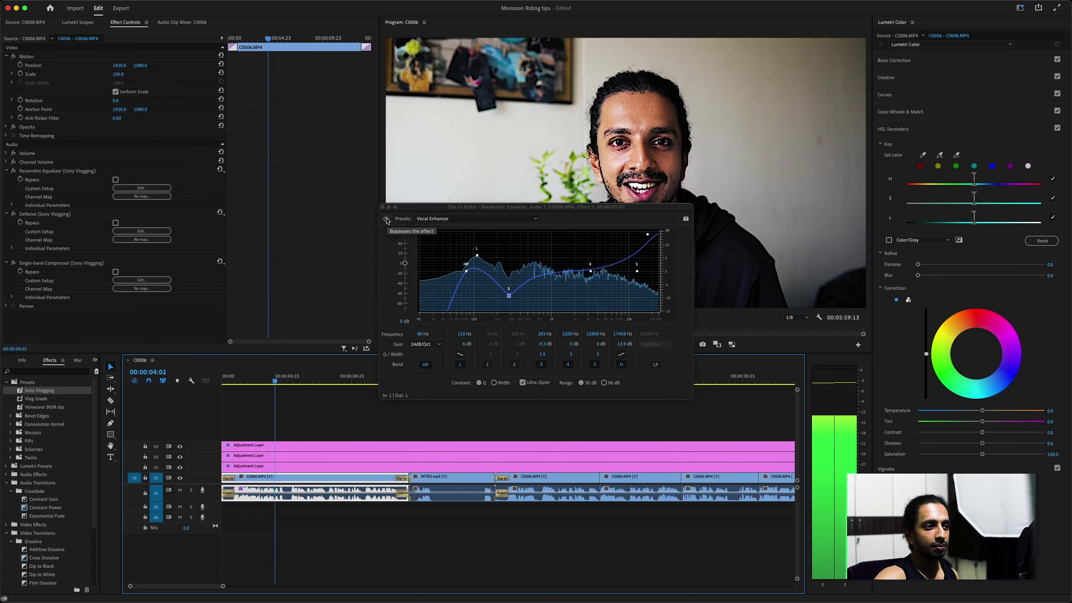
pyautogui.click(386, 219)
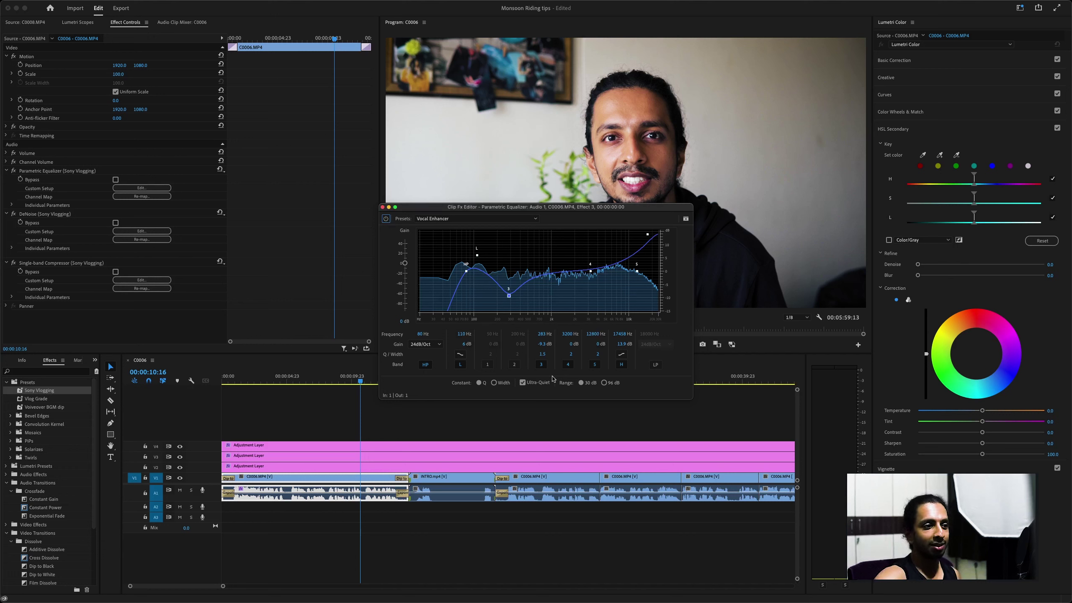
pyautogui.click(383, 207)
# Open the first clip's DeNoise setup, play it with Output Noise Only on and off again, and close the editor
pyautogui.click(144, 231)
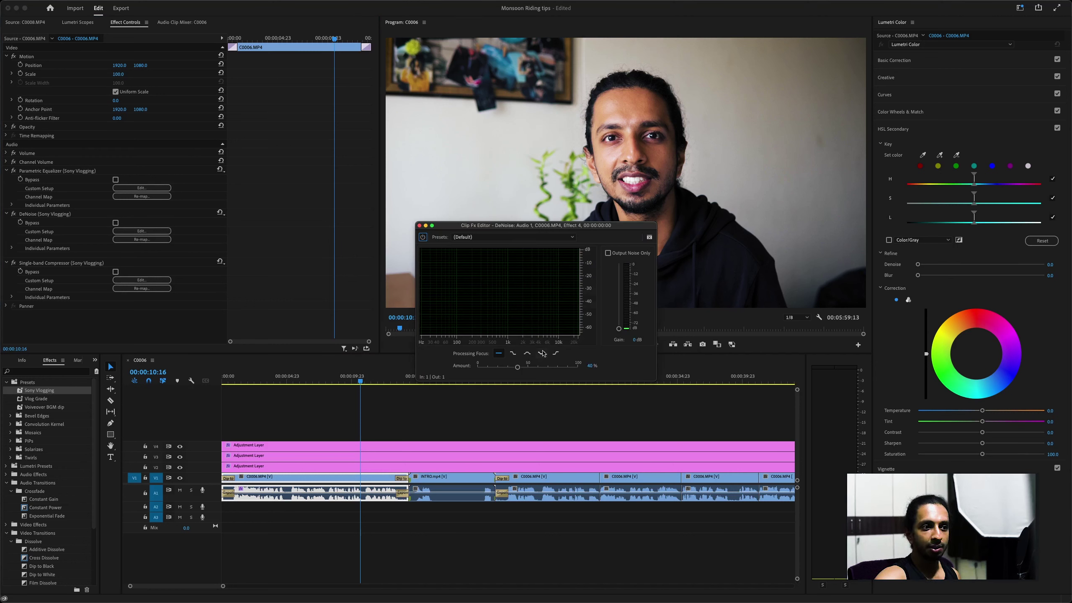
pyautogui.click(272, 382)
pyautogui.click(325, 408)
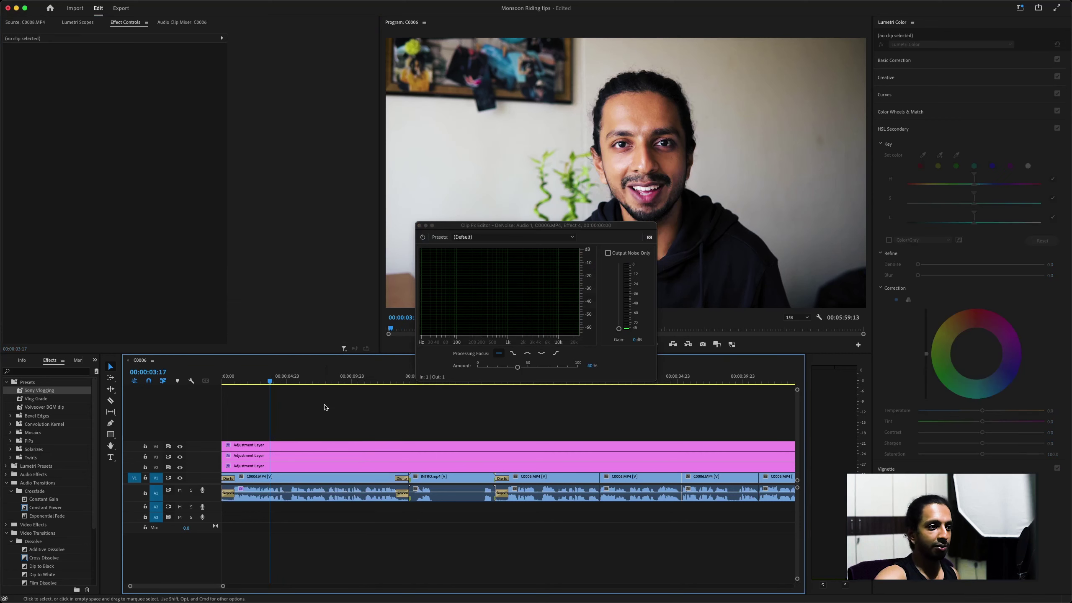
pyautogui.press('space')
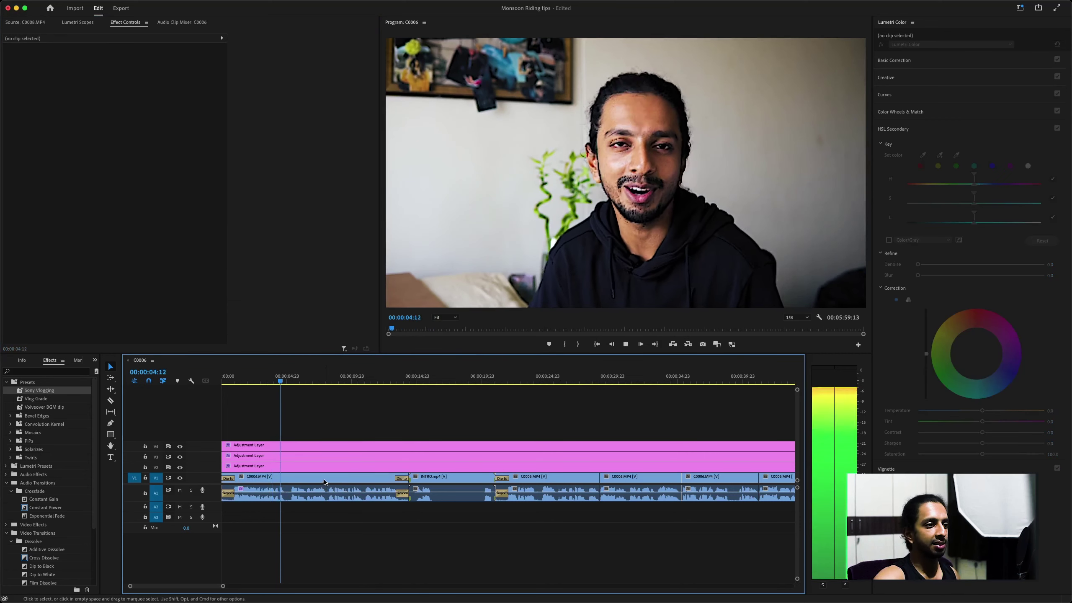
pyautogui.click(308, 477)
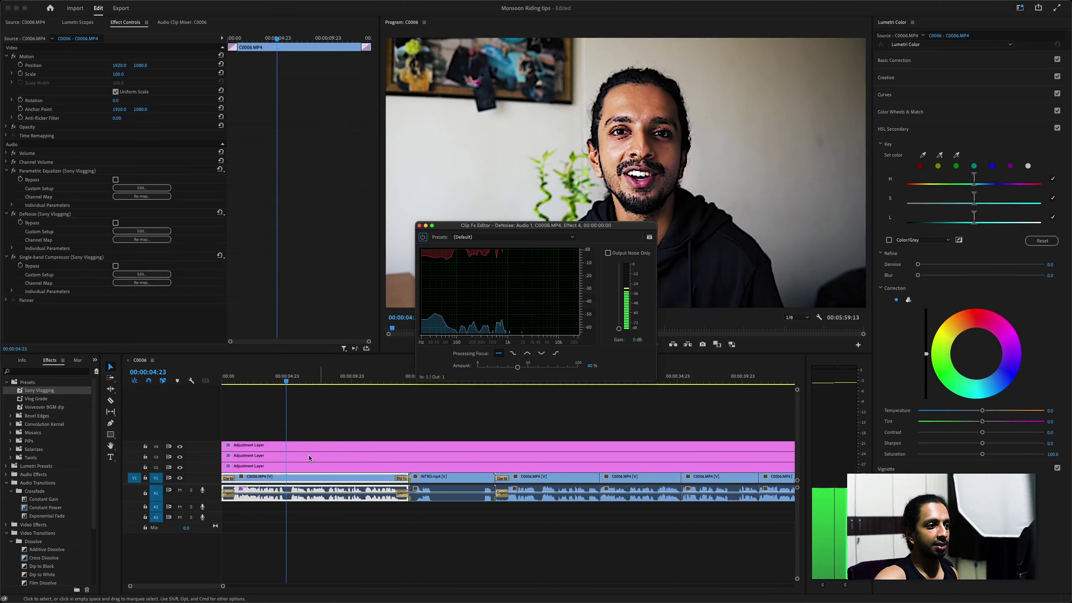
pyautogui.click(608, 253)
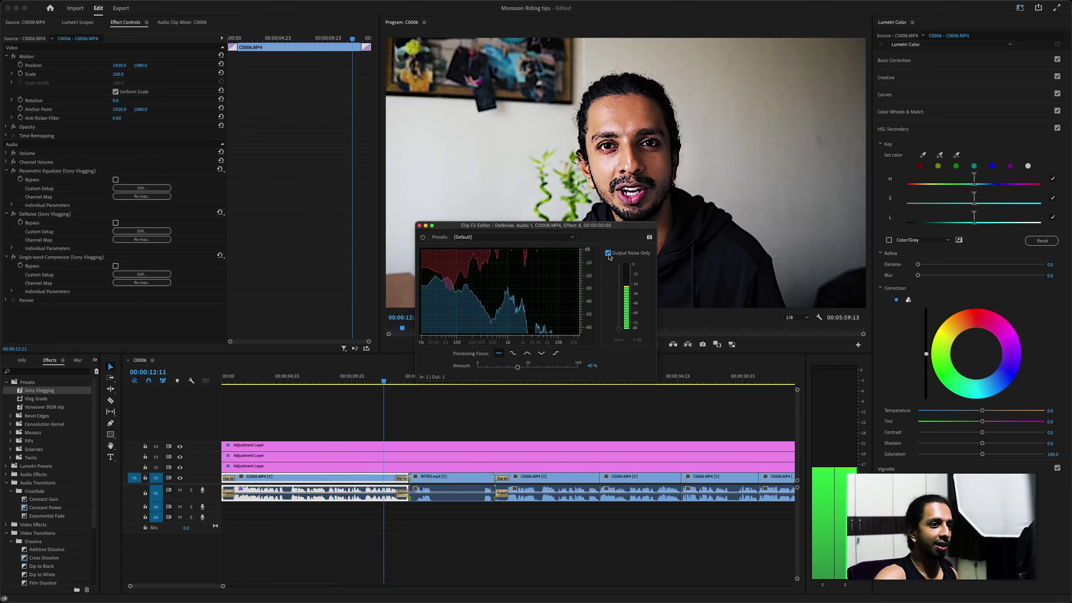
pyautogui.click(607, 254)
pyautogui.press('space')
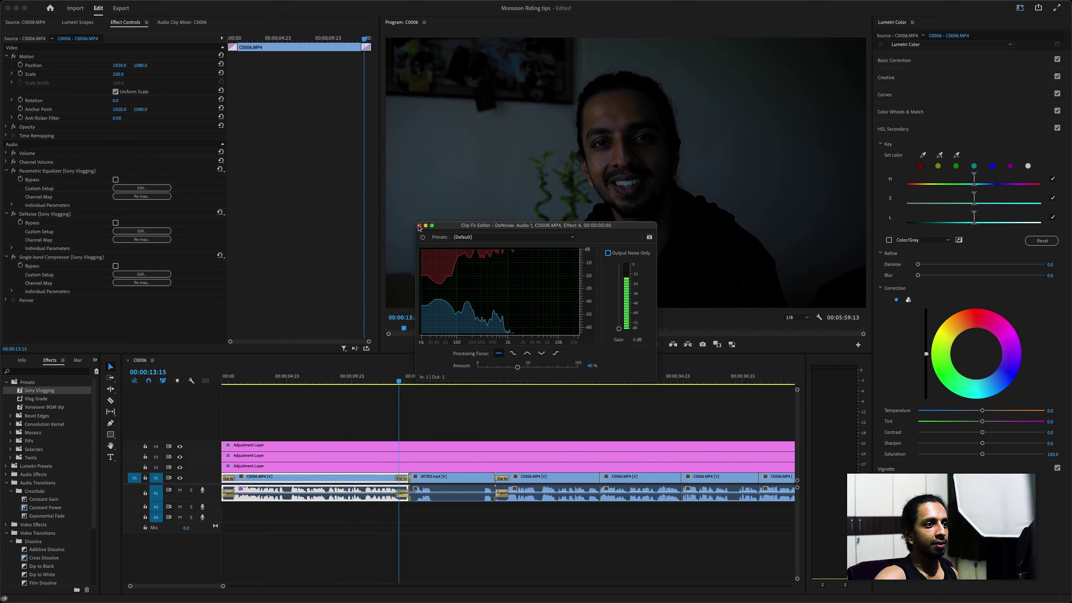
pyautogui.click(419, 225)
# Apply the Voice Leveler preset in the first clip's Single-band Compressor setup and toggle bypass during playback to compare
pyautogui.click(248, 380)
pyautogui.click(141, 274)
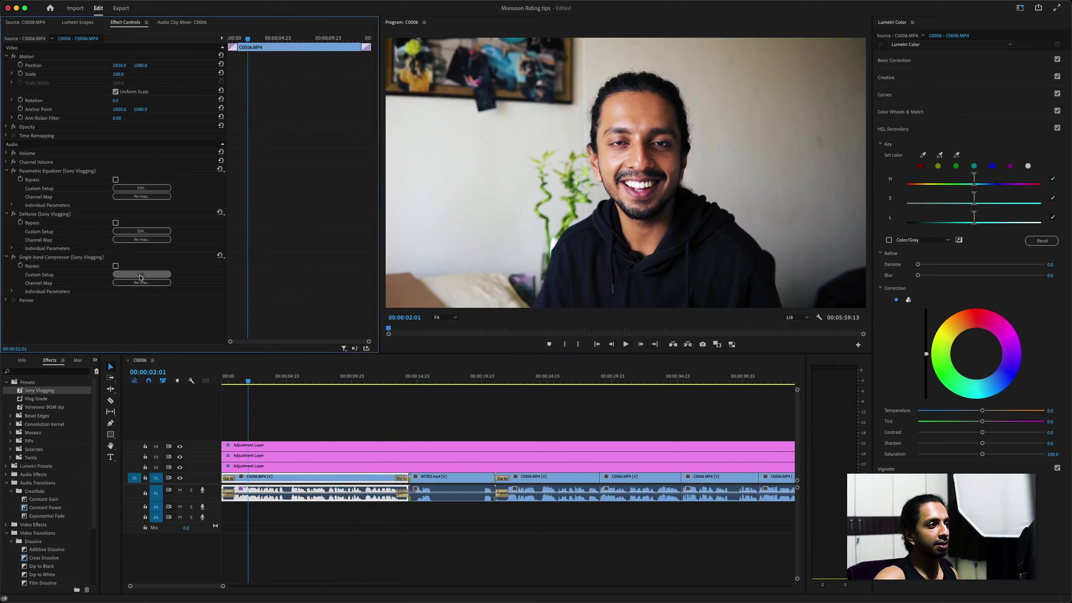
pyautogui.click(500, 266)
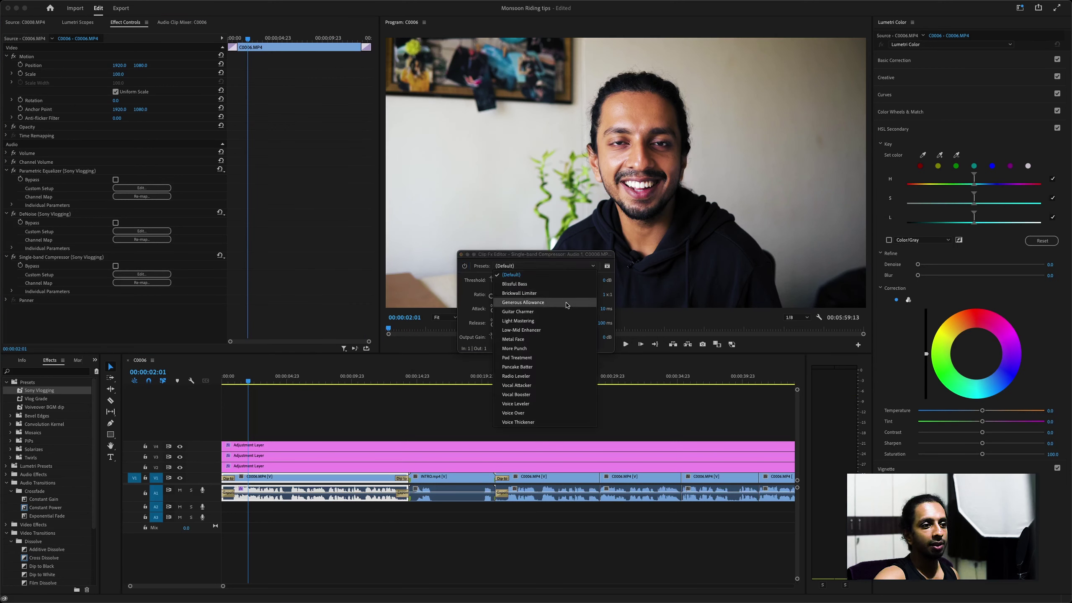
pyautogui.click(554, 406)
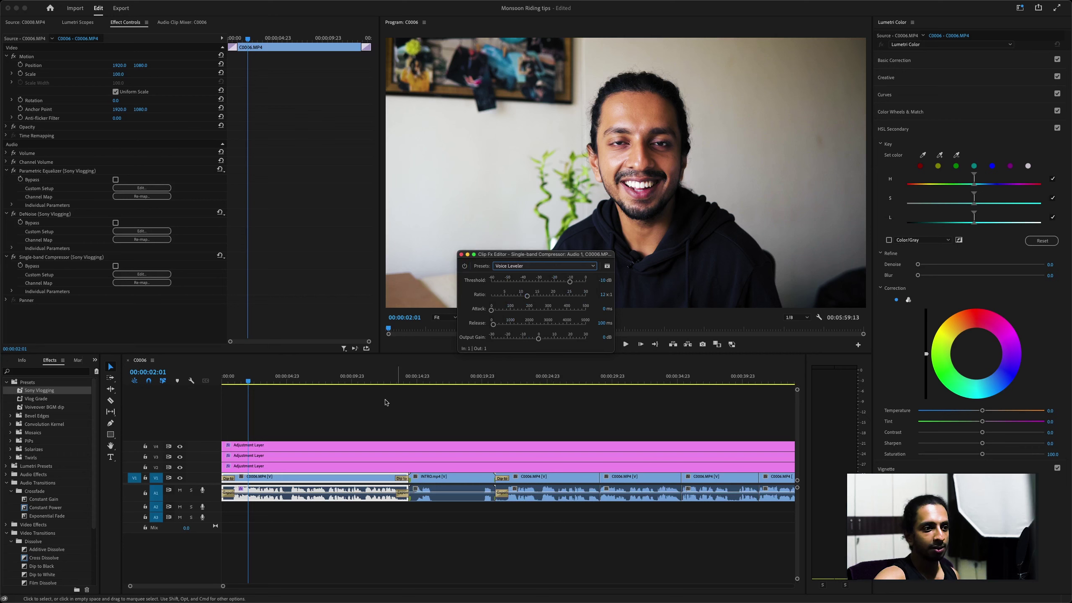
pyautogui.press('space')
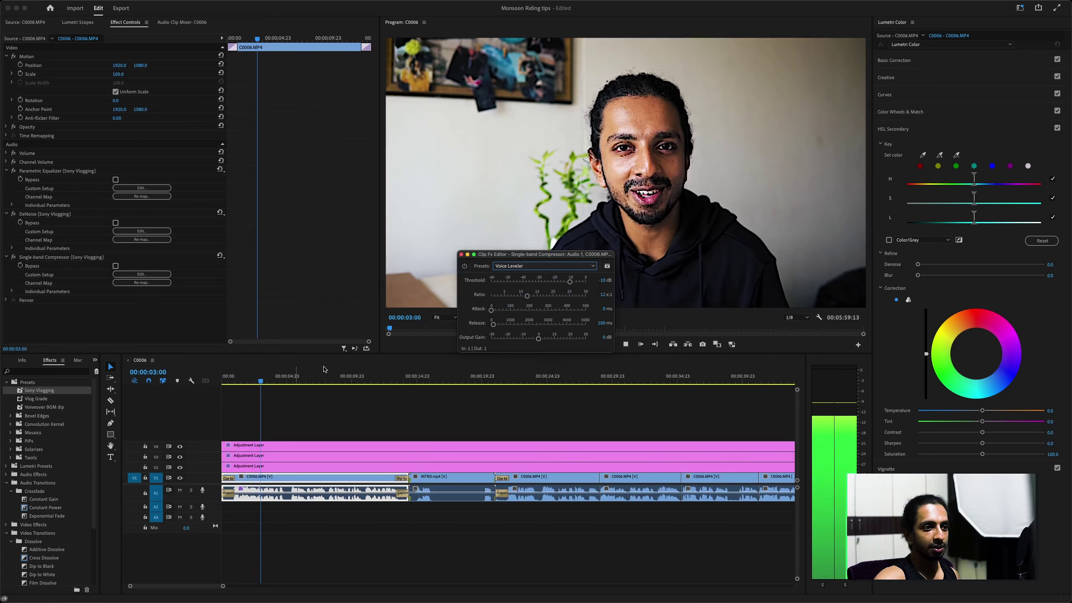
pyautogui.click(465, 266)
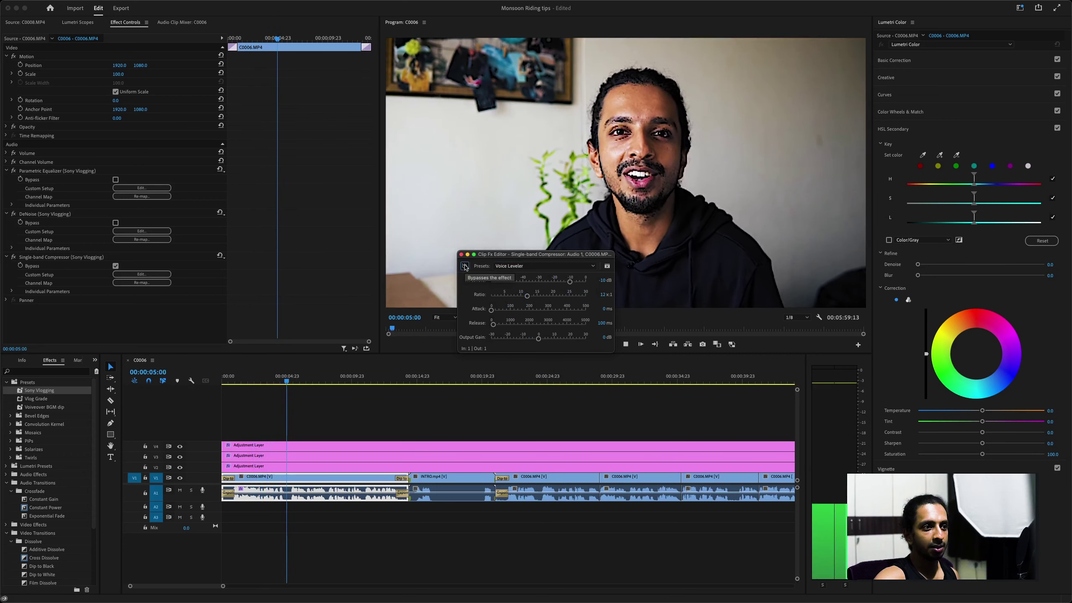
pyautogui.click(464, 266)
# Try the compressor's Vocal Booster and Voice Over presets, replaying the clip from its start and toggling bypass to compare
pyautogui.click(544, 266)
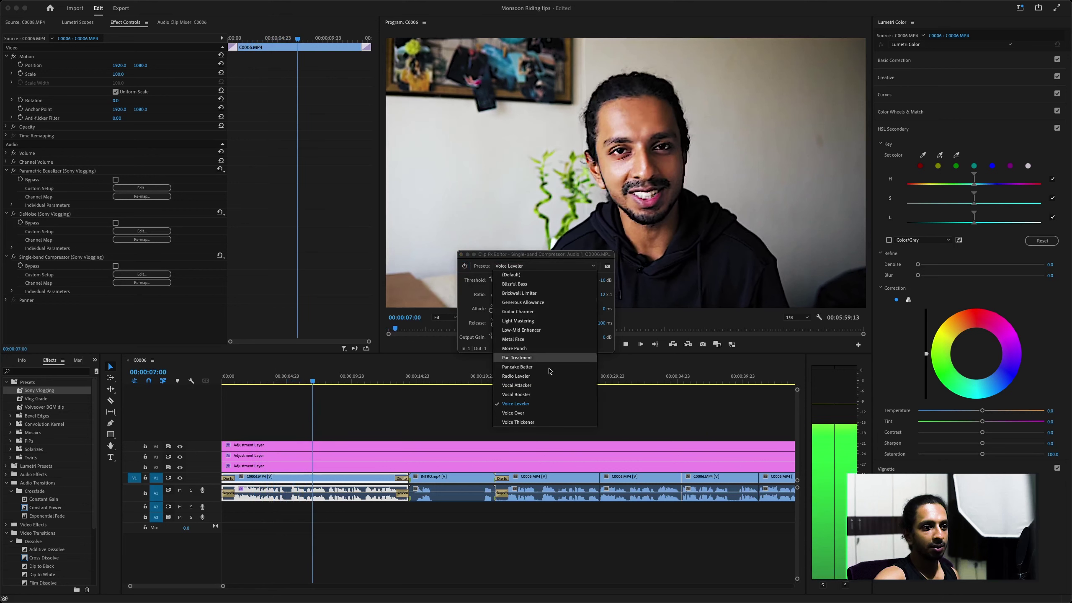
pyautogui.click(544, 394)
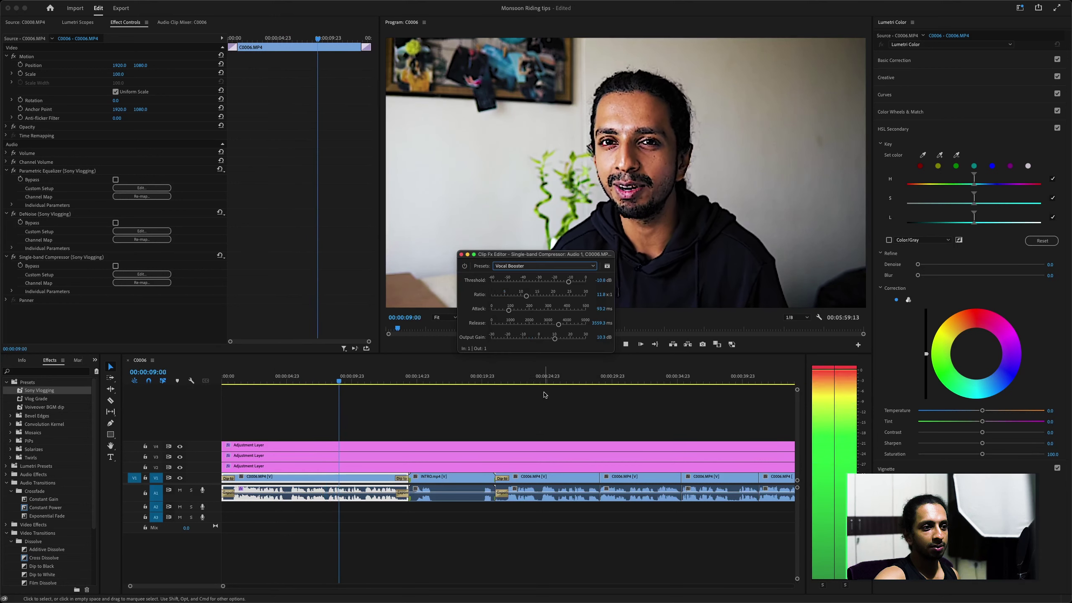
pyautogui.click(544, 266)
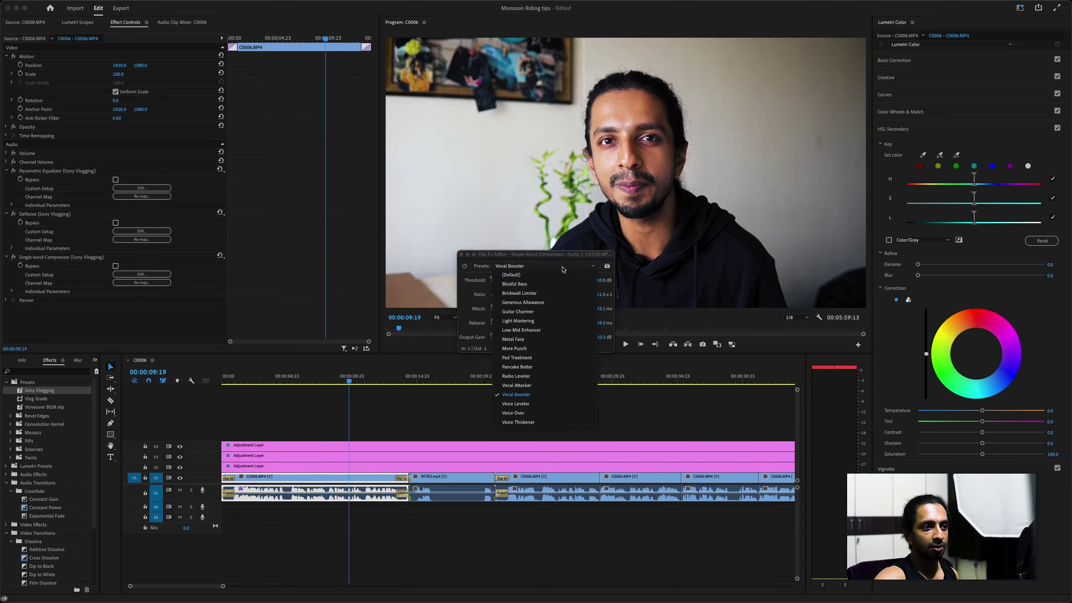
pyautogui.click(551, 413)
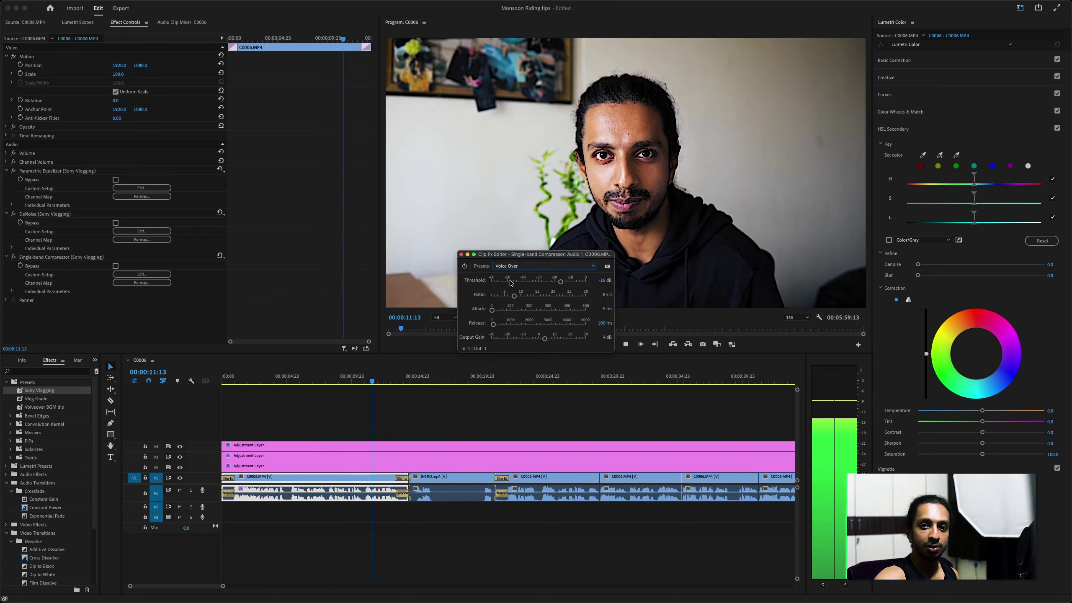
pyautogui.press('space')
pyautogui.click(239, 375)
pyautogui.press('space')
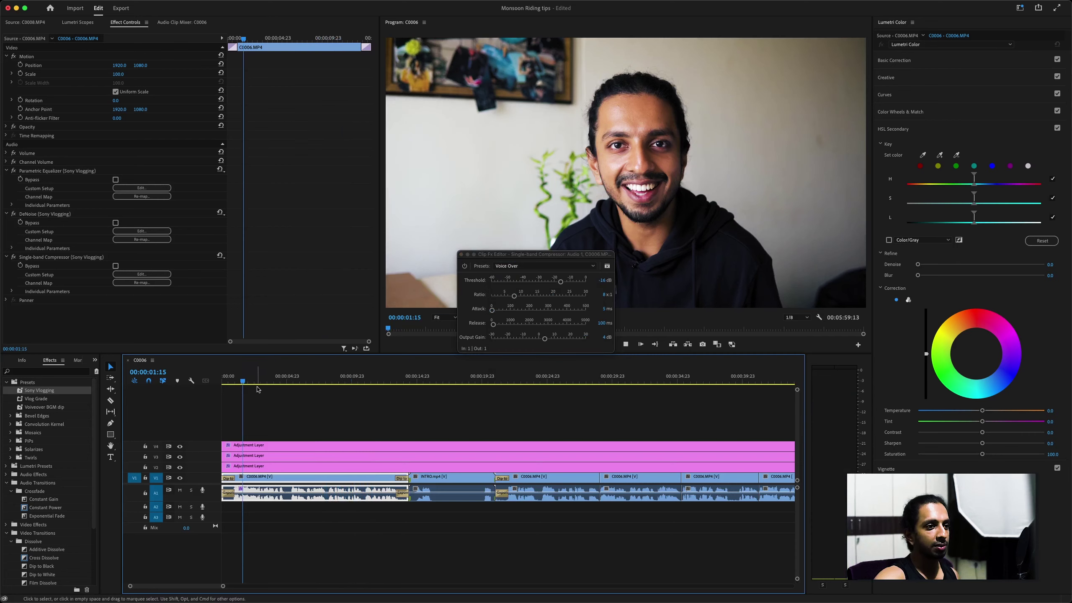
pyautogui.click(464, 265)
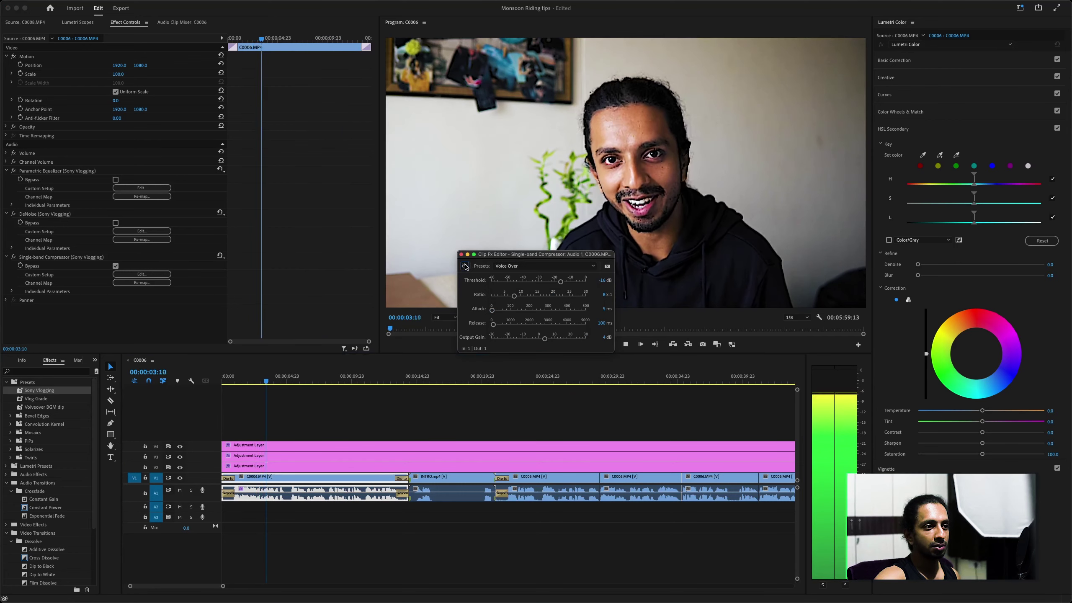
pyautogui.click(465, 265)
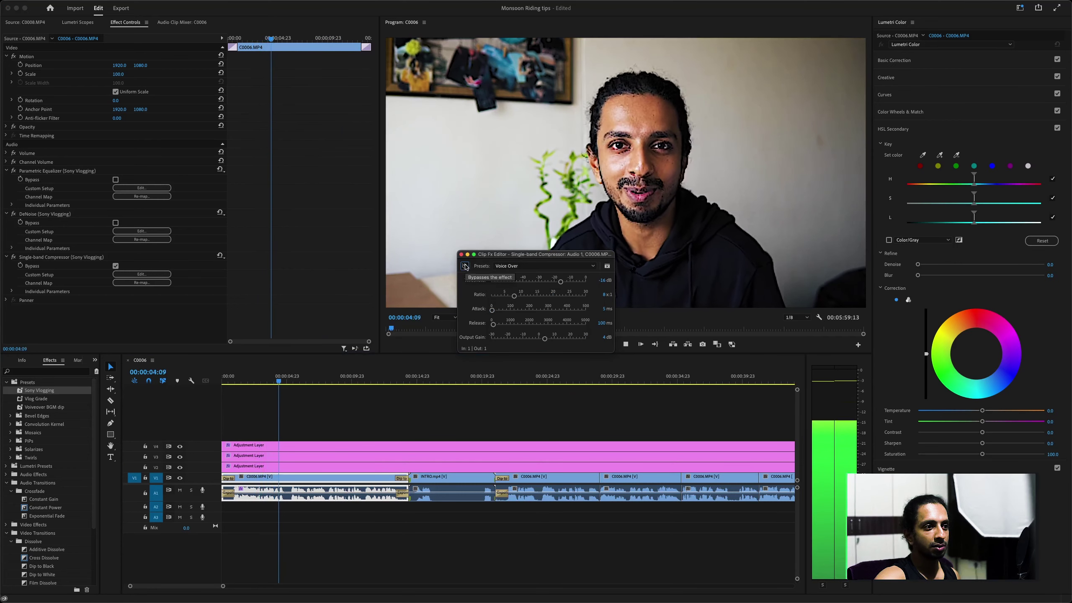
# Apply the Voice Thickener preset to the first clip's Single-band Compressor, stop playback and save the project
pyautogui.click(514, 266)
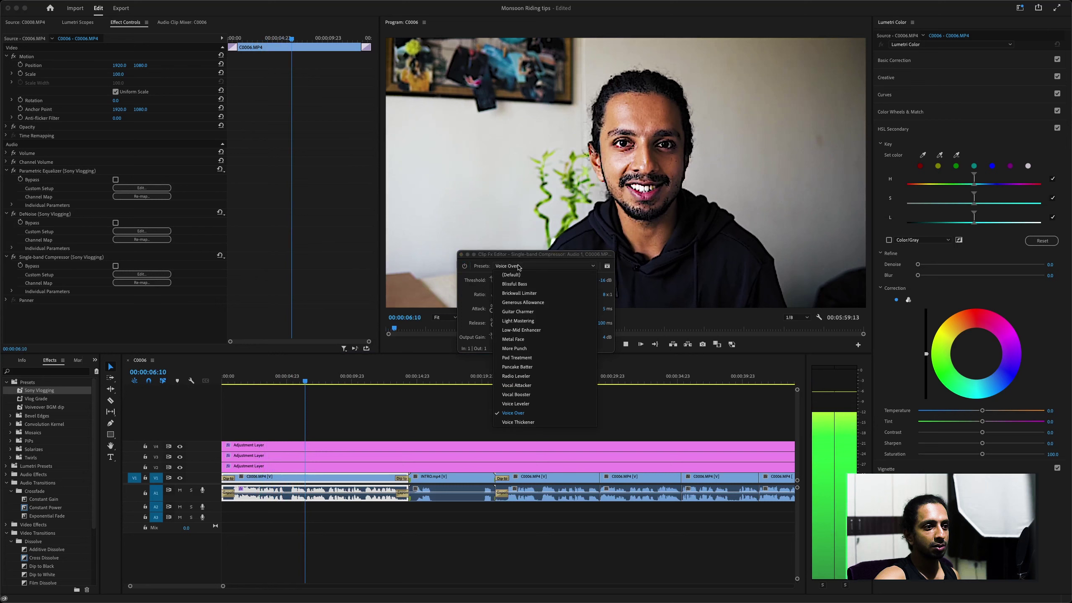
pyautogui.click(550, 422)
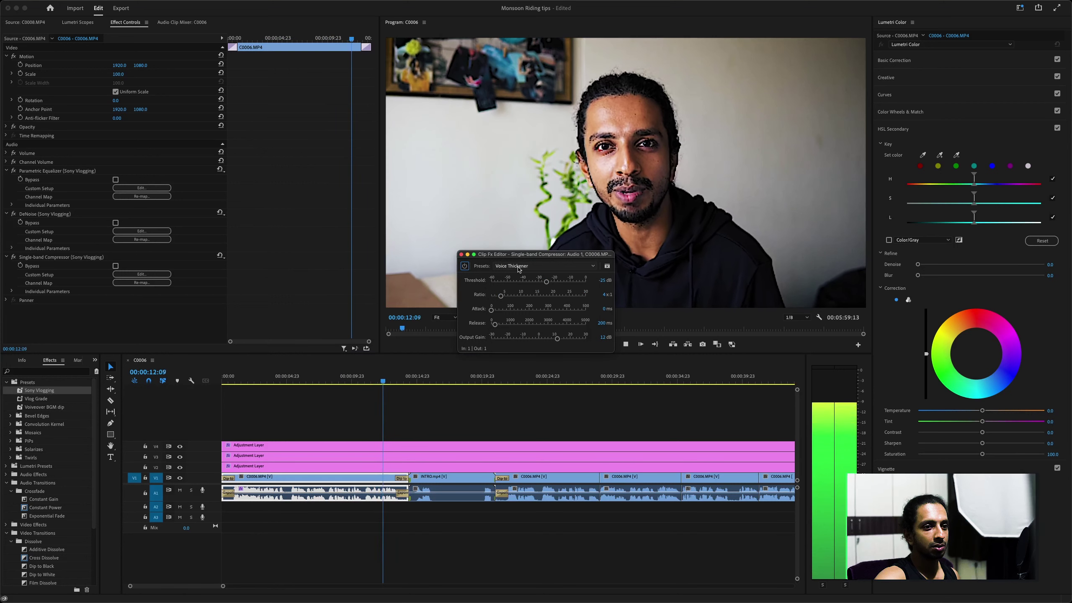
pyautogui.press('space')
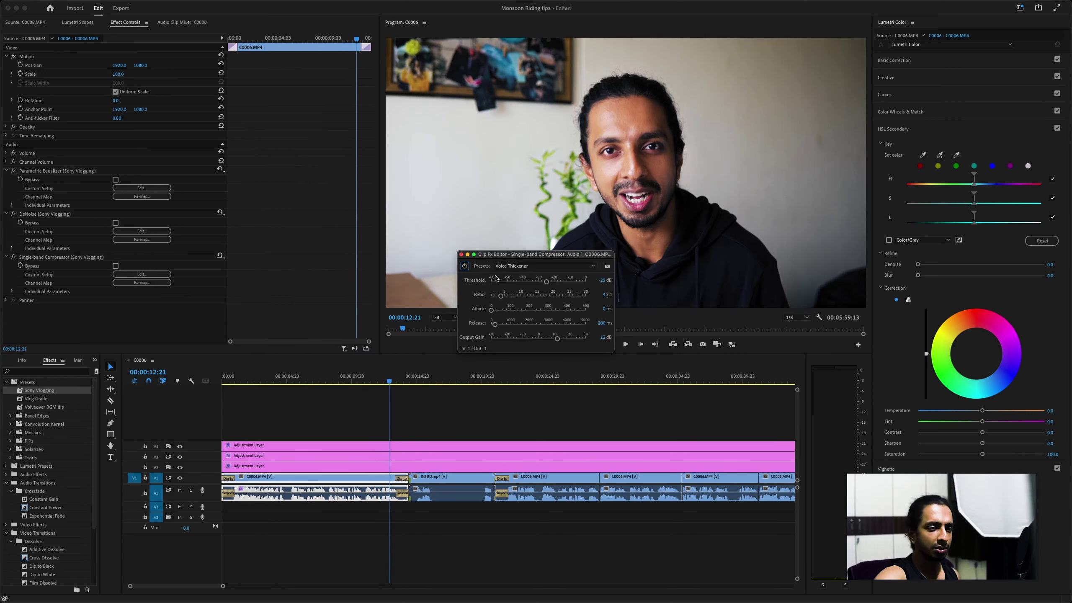
pyautogui.click(443, 431)
pyautogui.press('super+s')
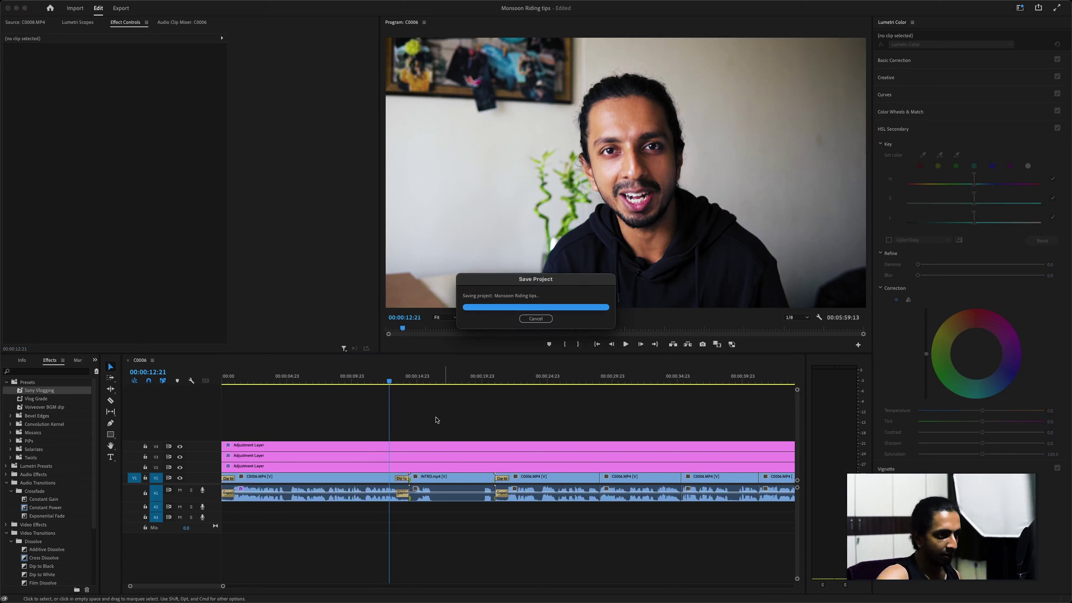
# Close the compressor editor and copy the first clip so its audio effects can be reused
pyautogui.click(357, 482)
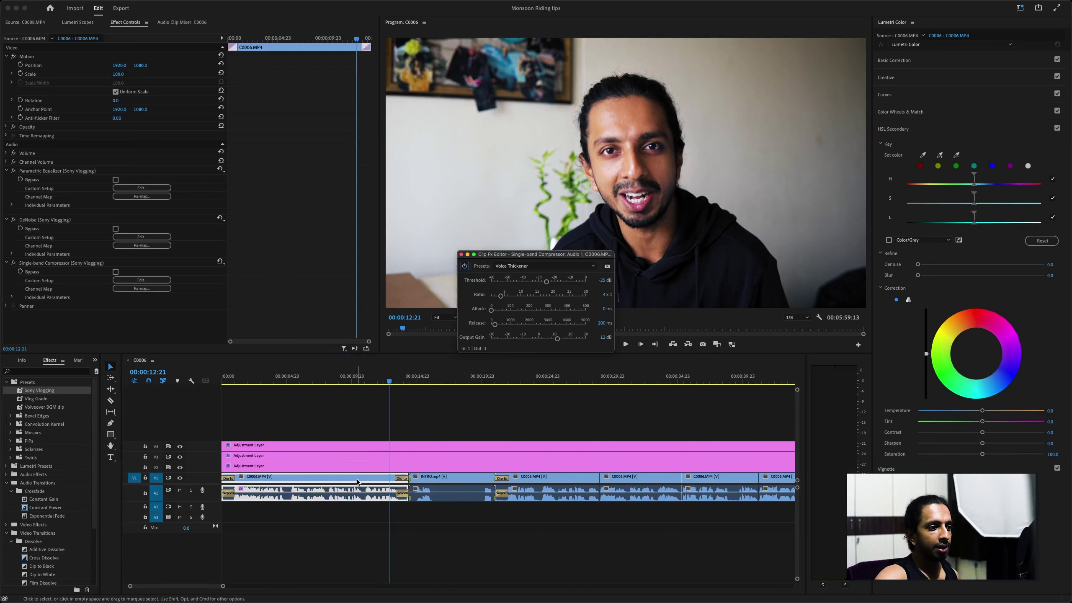
pyautogui.rightClick(357, 482)
pyautogui.click(557, 420)
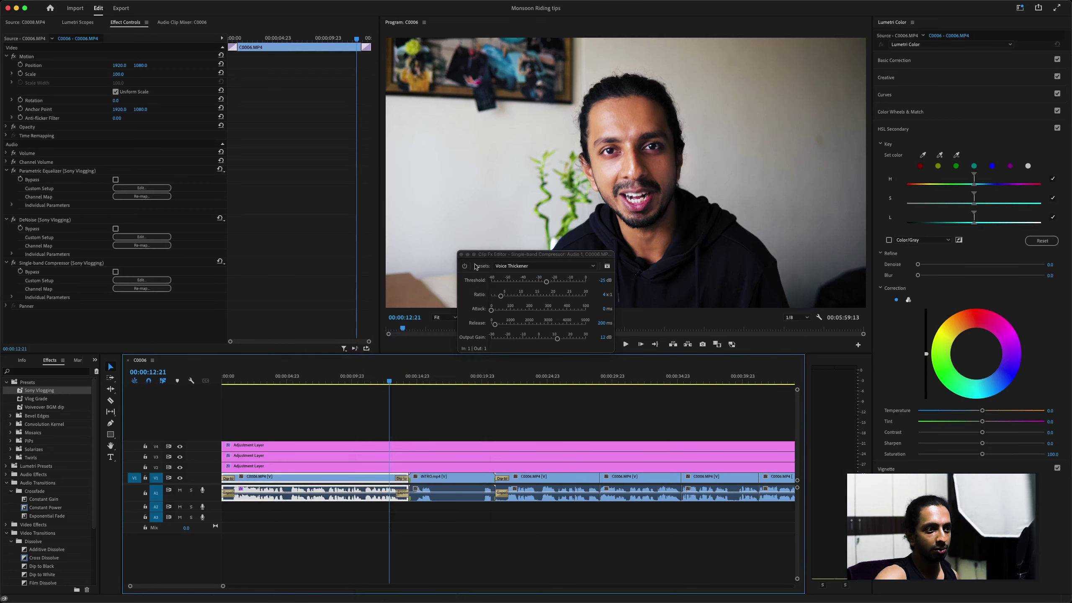
pyautogui.click(462, 255)
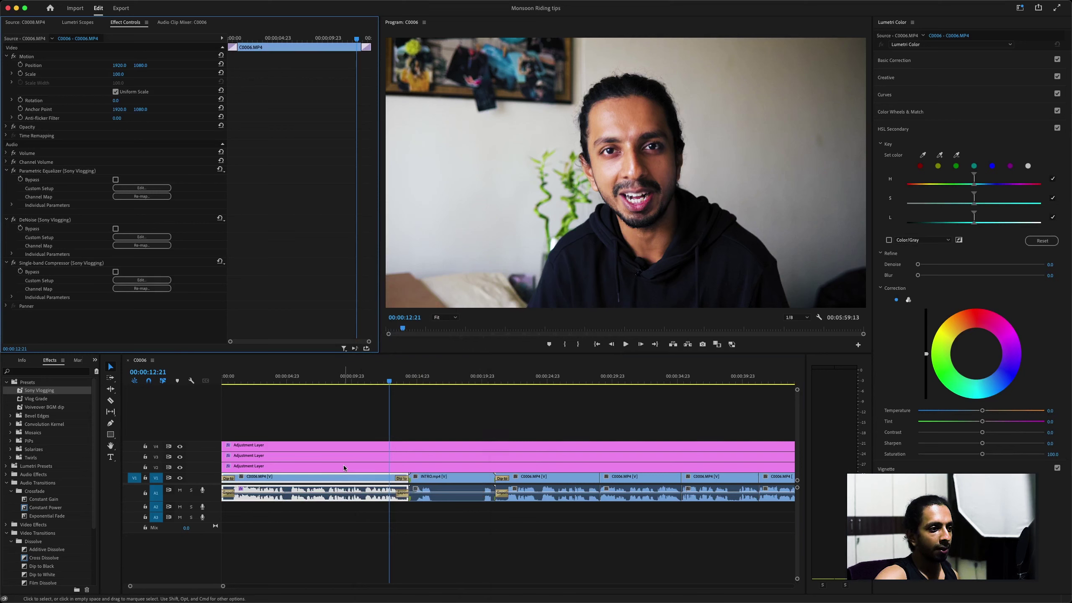
pyautogui.rightClick(341, 478)
pyautogui.click(368, 170)
# Paste the Single-band Compressor, DeNoise and Parametric Equalizer audio attributes onto the other clips on V1 and A1
pyautogui.press('-')
pyautogui.press('-')
pyautogui.press('-')
pyautogui.press('-')
pyautogui.press('-')
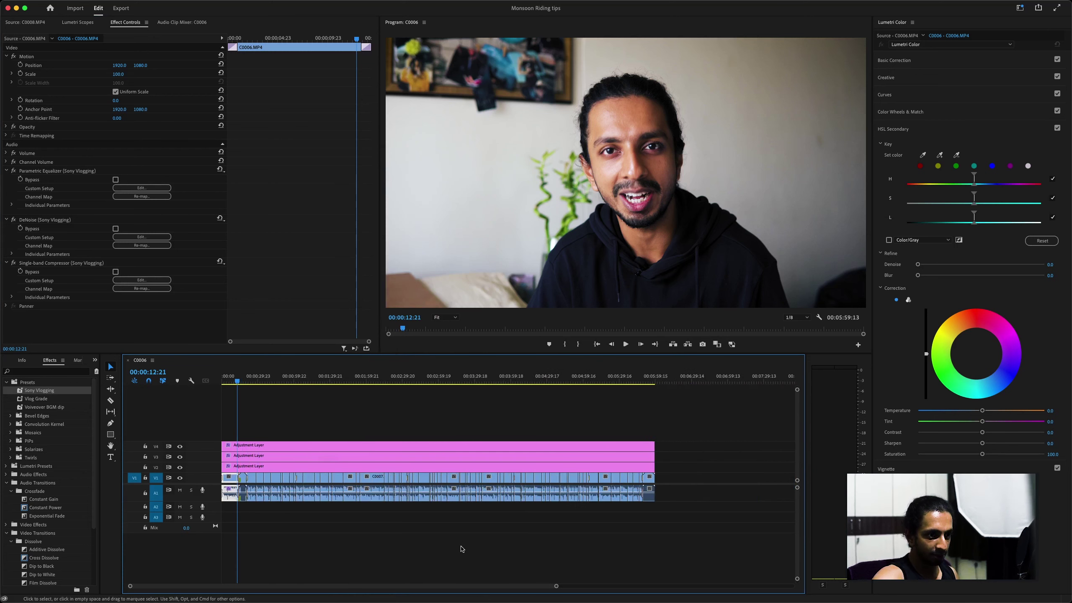
pyautogui.moveTo(660, 521); pyautogui.dragTo(253, 476)
pyautogui.rightClick(255, 477)
pyautogui.click(278, 189)
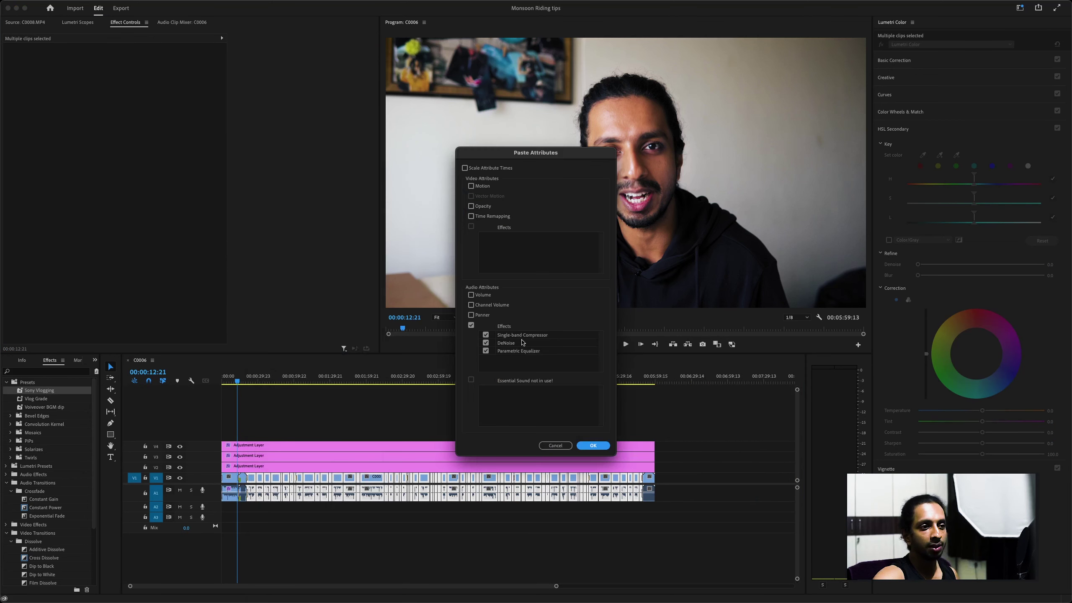
pyautogui.click(593, 446)
# Check the pasted audio effects by playing the sequence from about 37 seconds, and save the project
pyautogui.click(266, 380)
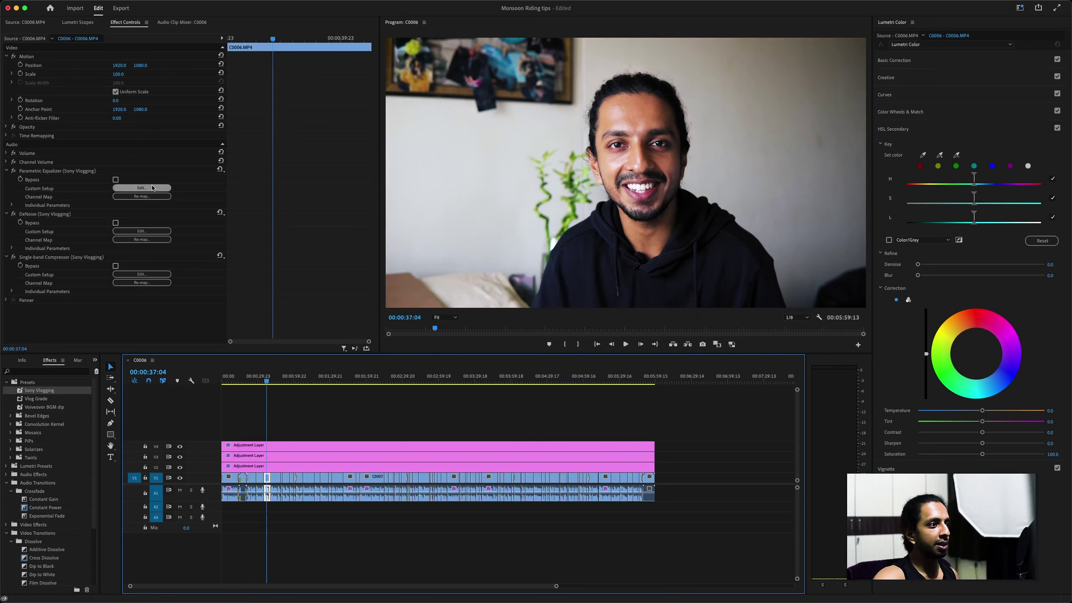
pyautogui.click(151, 231)
pyautogui.click(315, 416)
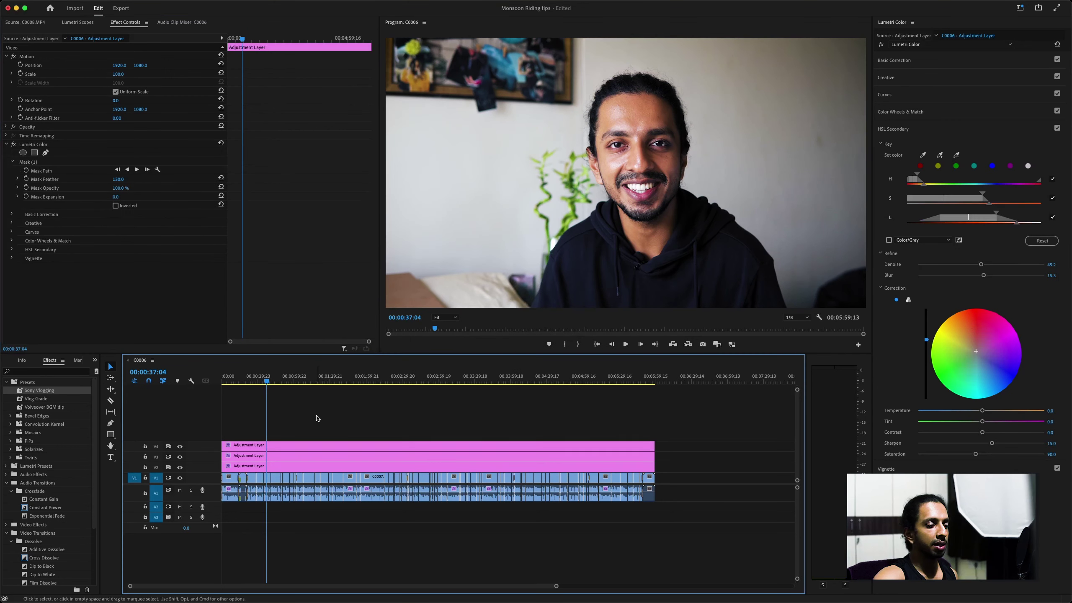
pyautogui.press('space')
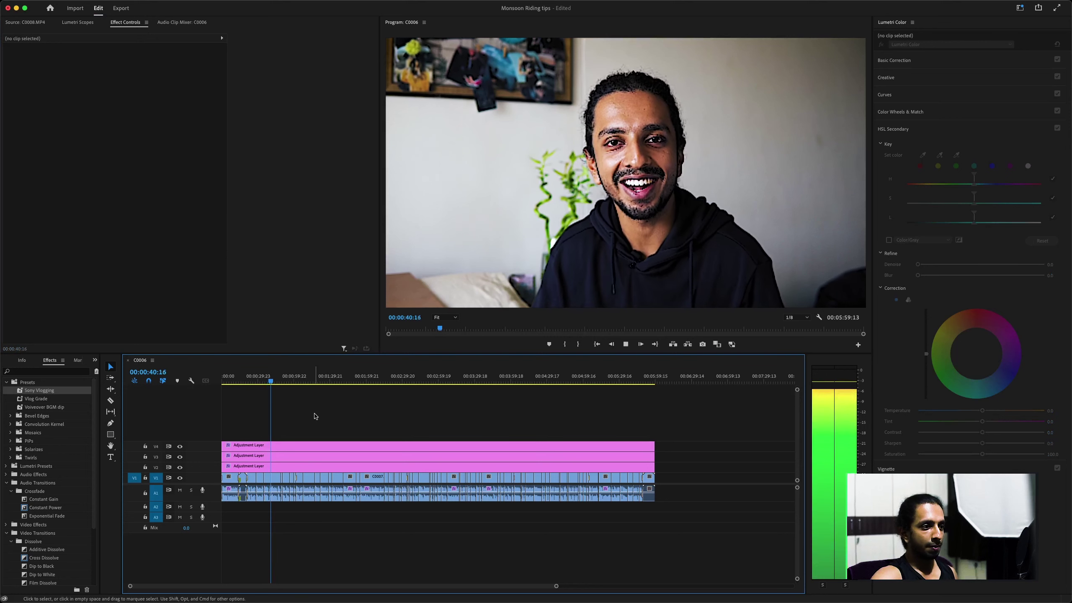
pyautogui.press('space')
pyautogui.press('super+s')
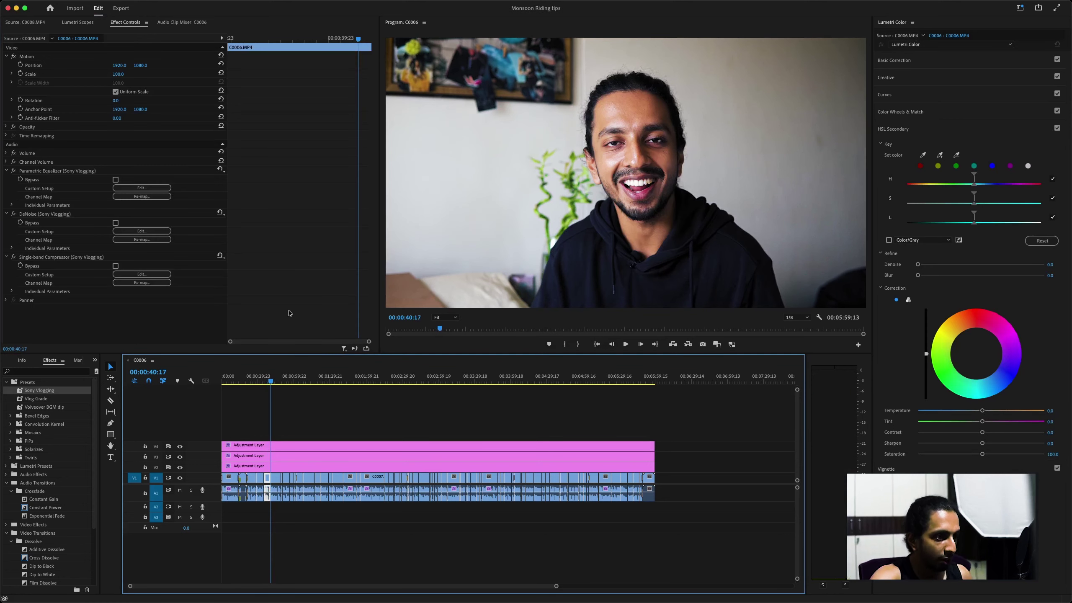
# Switch to the Audio workspace
pyautogui.moveTo(249, 3)
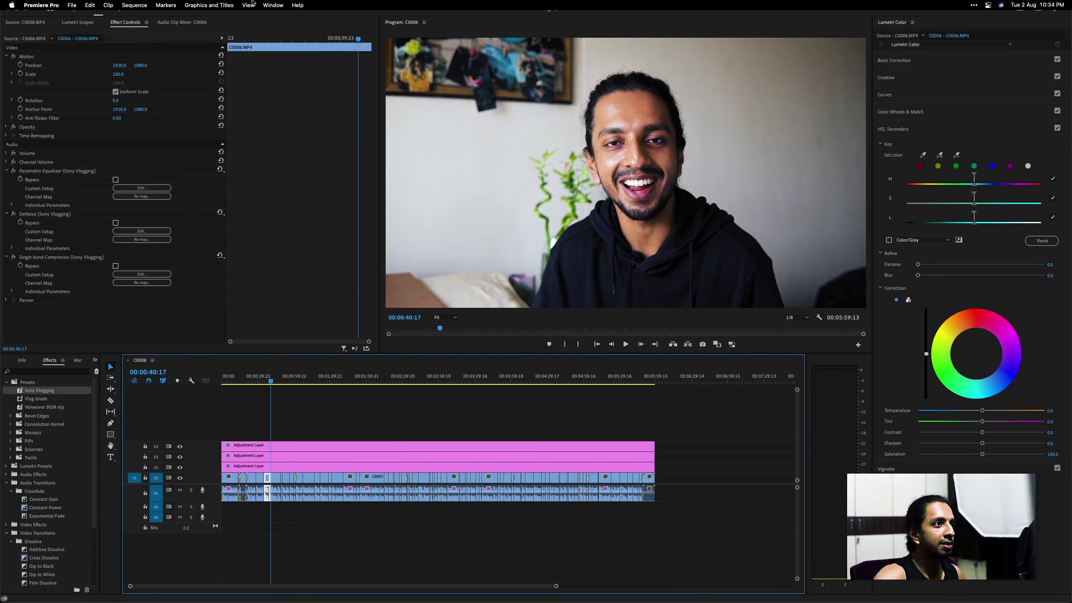
pyautogui.click(271, 5)
pyautogui.moveTo(279, 17)
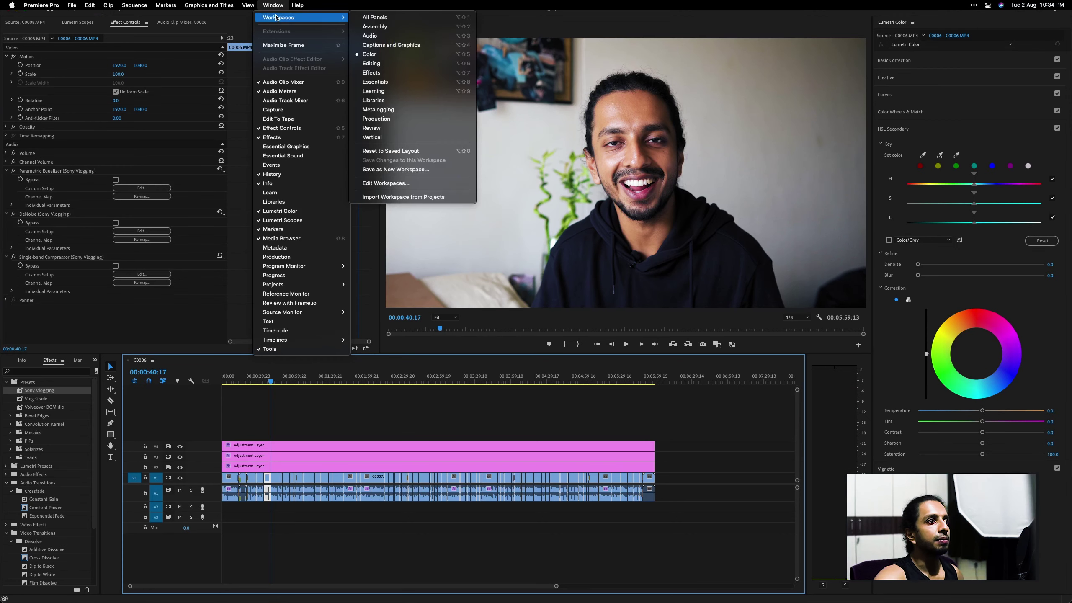
pyautogui.click(423, 36)
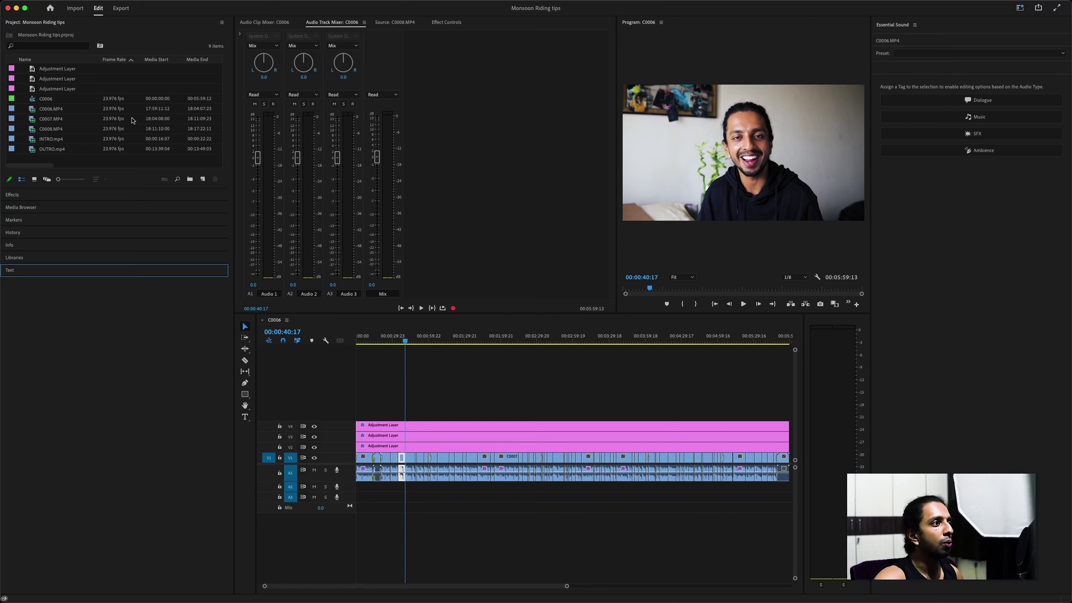
# Add a Multiband Compressor to the Audio 1 track and set its limiter threshold to -8 dB and margin to -2 dB
pyautogui.click(239, 35)
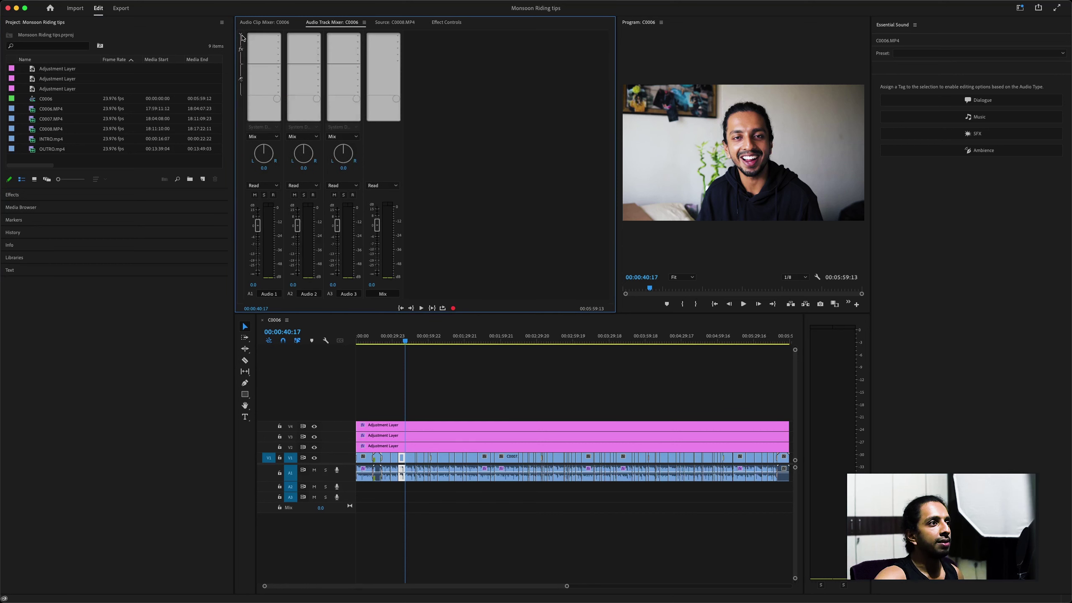
pyautogui.click(278, 37)
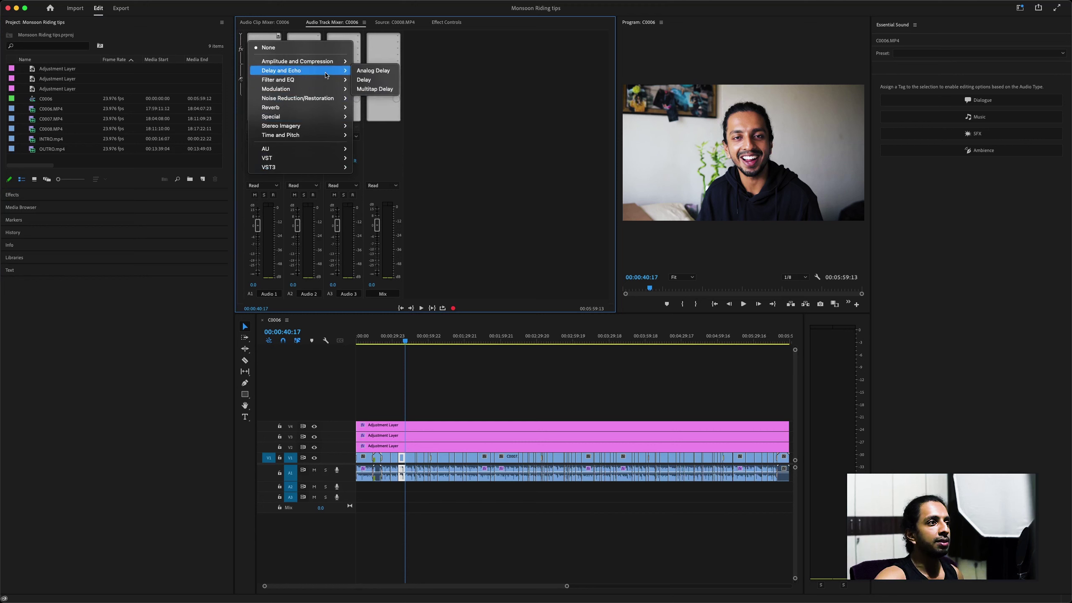
pyautogui.moveTo(327, 61)
pyautogui.click(407, 126)
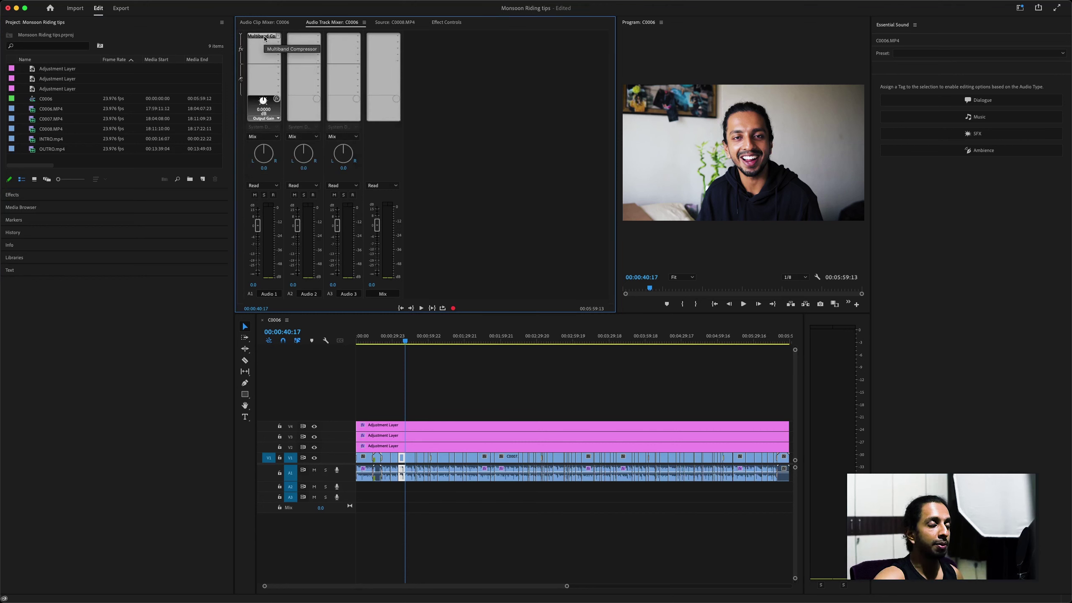
pyautogui.doubleClick(264, 37)
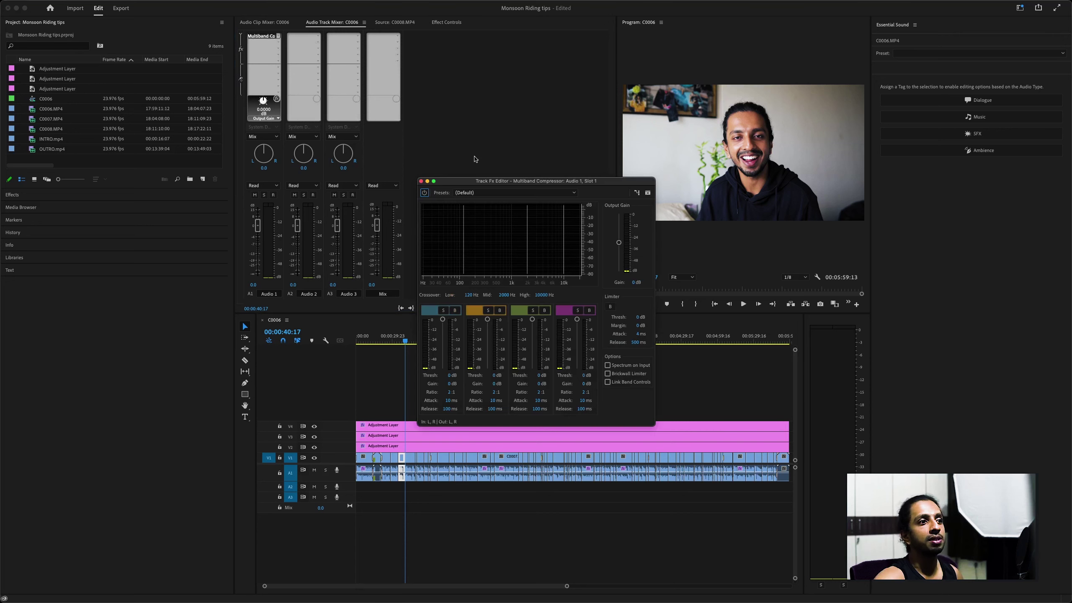
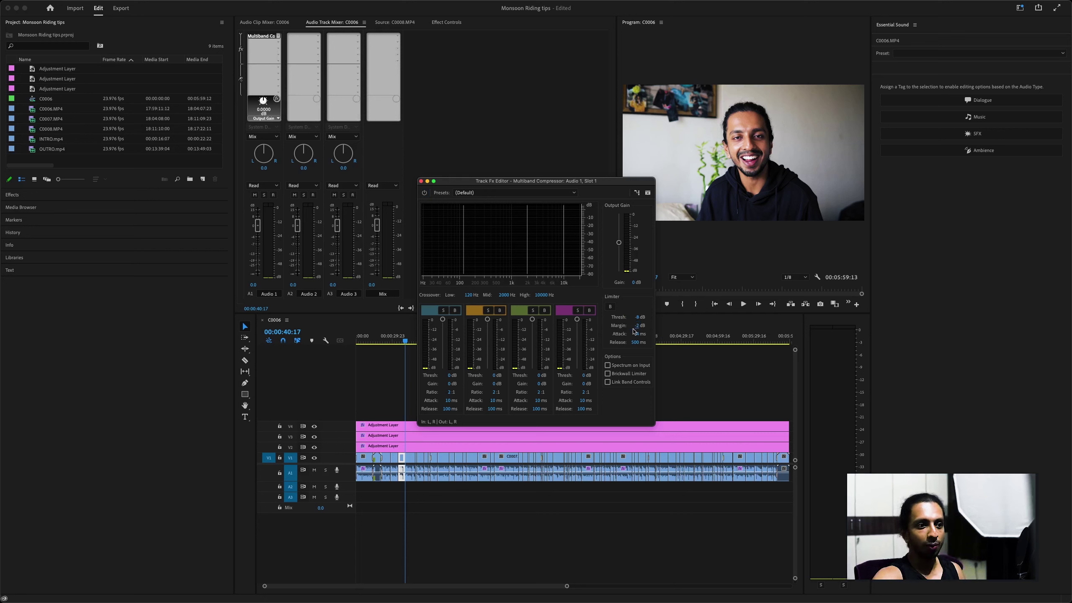
pyautogui.click(421, 182)
# Play the sequence with the Audio 1 Multiband Compressor's editor open to compare the sound with and without bypass, and close the editor
pyautogui.press('space')
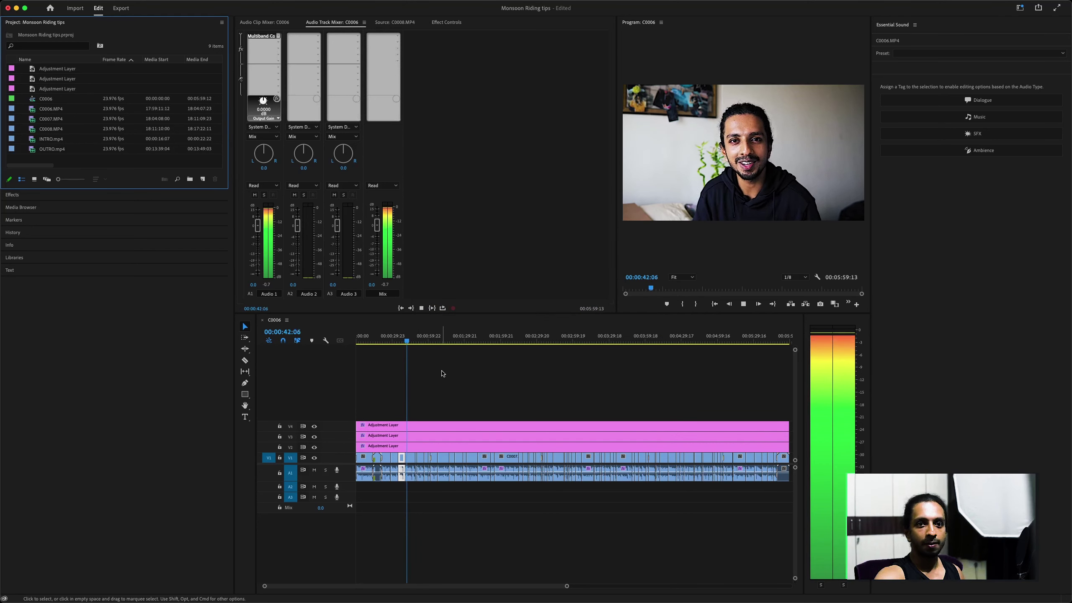
pyautogui.click(264, 36)
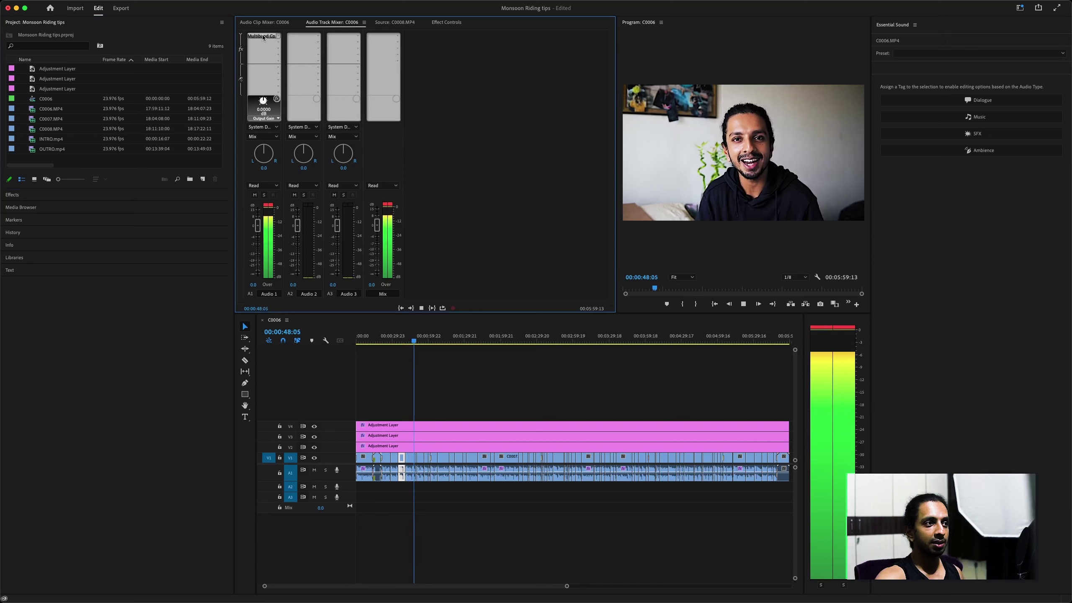
pyautogui.doubleClick(263, 36)
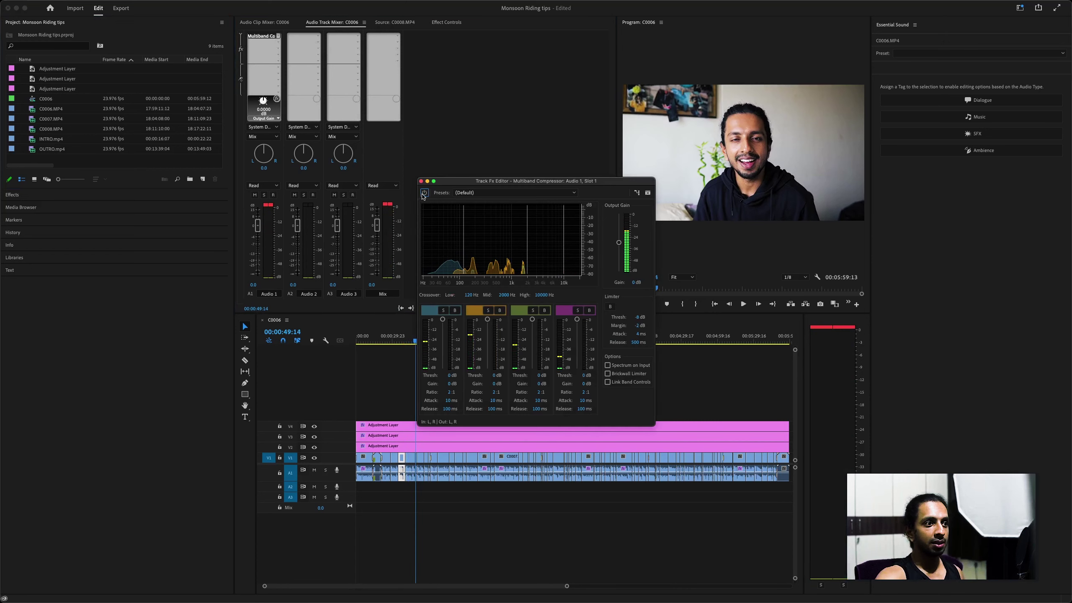
pyautogui.click(370, 341)
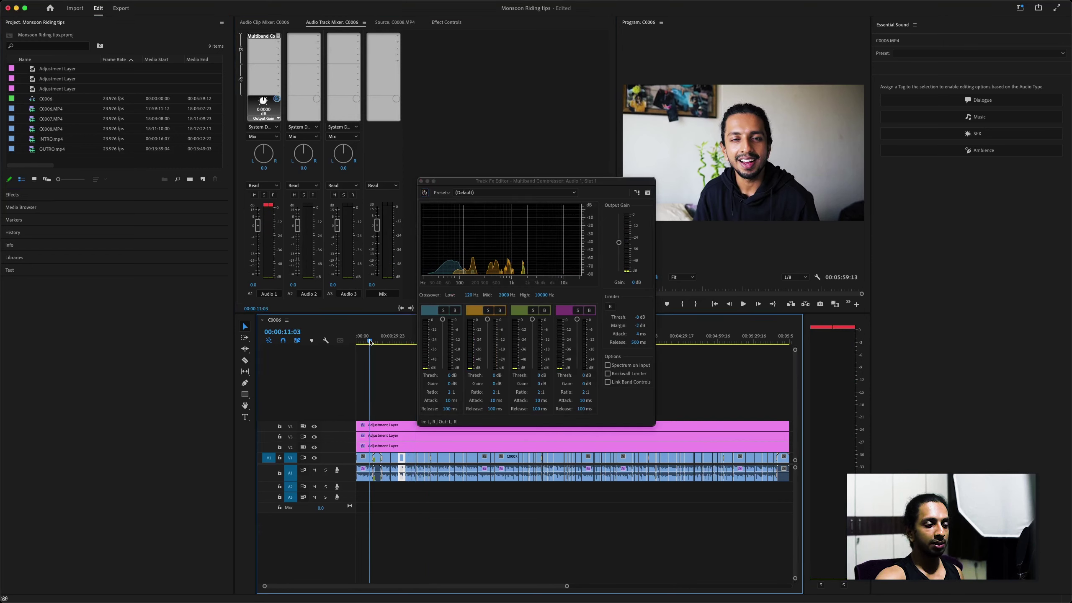
pyautogui.click(391, 343)
pyautogui.press('space')
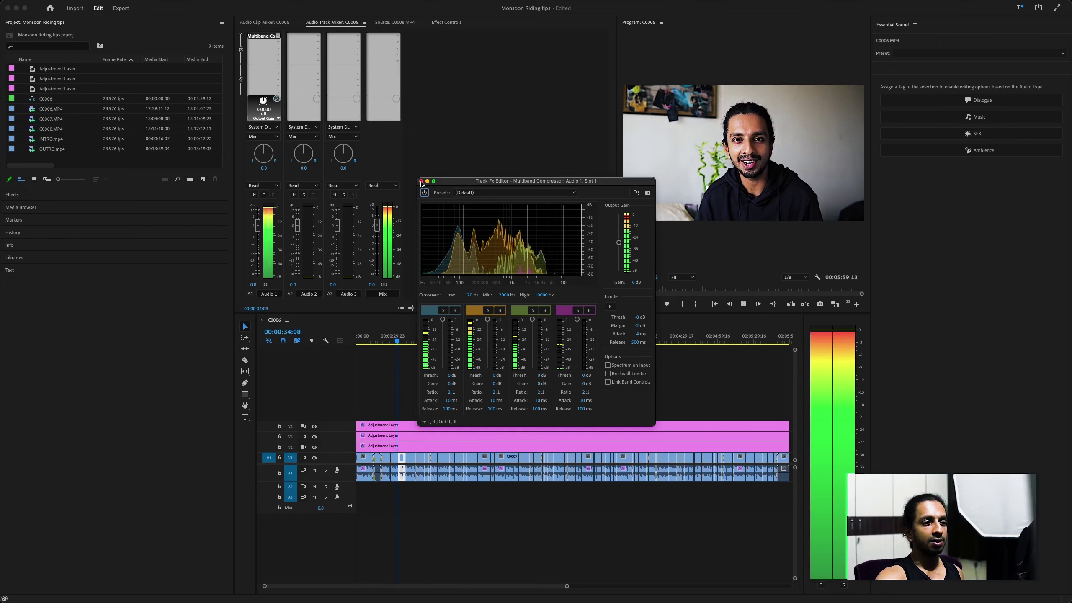
pyautogui.click(421, 183)
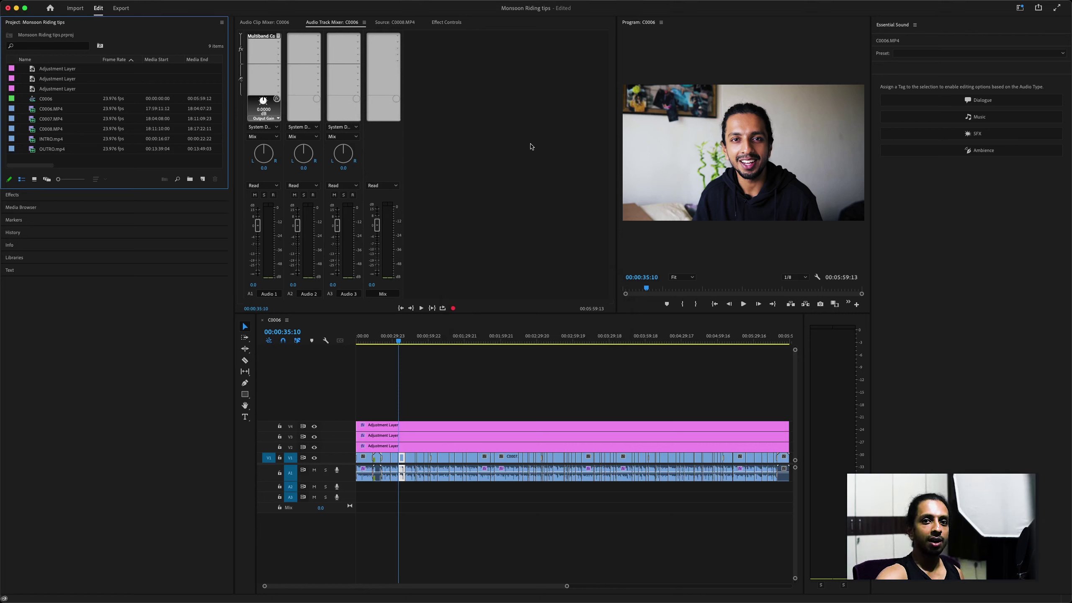
pyautogui.click(269, 43)
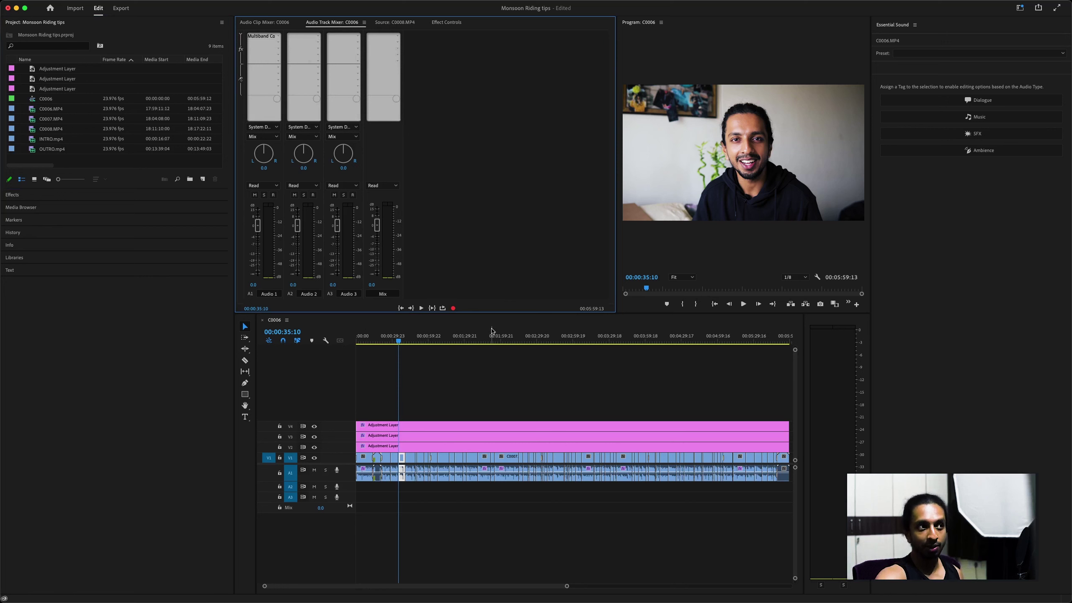
# Add a Hard Limiter effect to the Audio 1 track and apply its Limit to -3dB preset
pyautogui.click(278, 42)
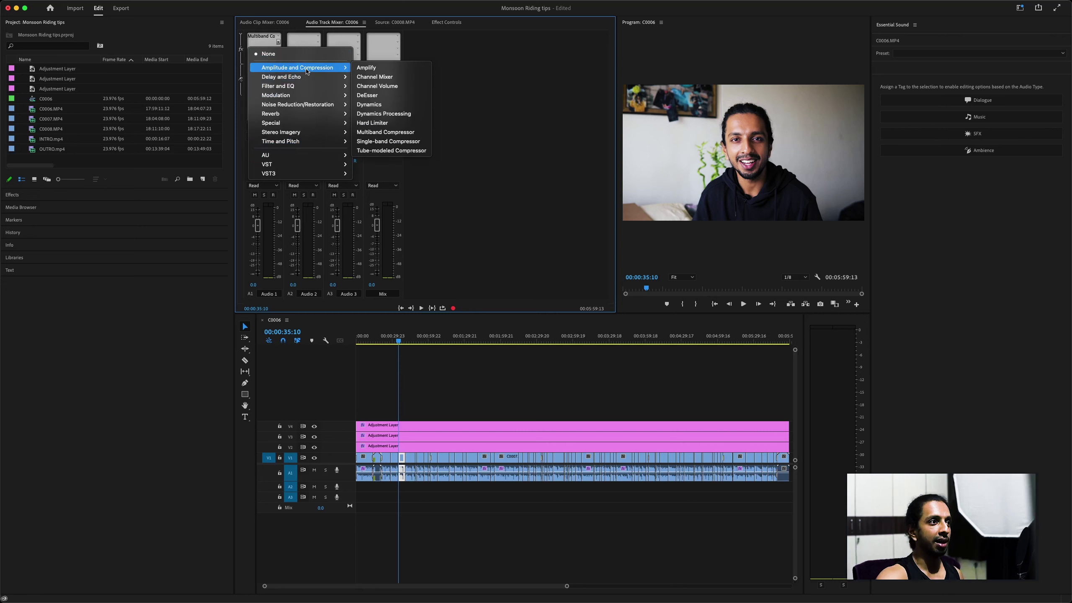
pyautogui.moveTo(320, 68)
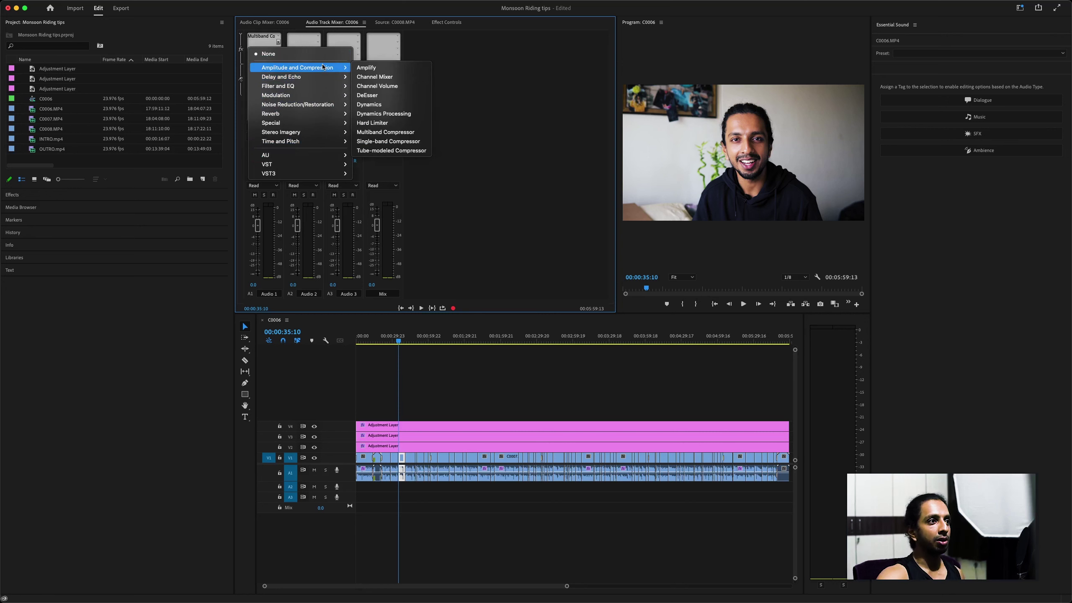
pyautogui.click(372, 123)
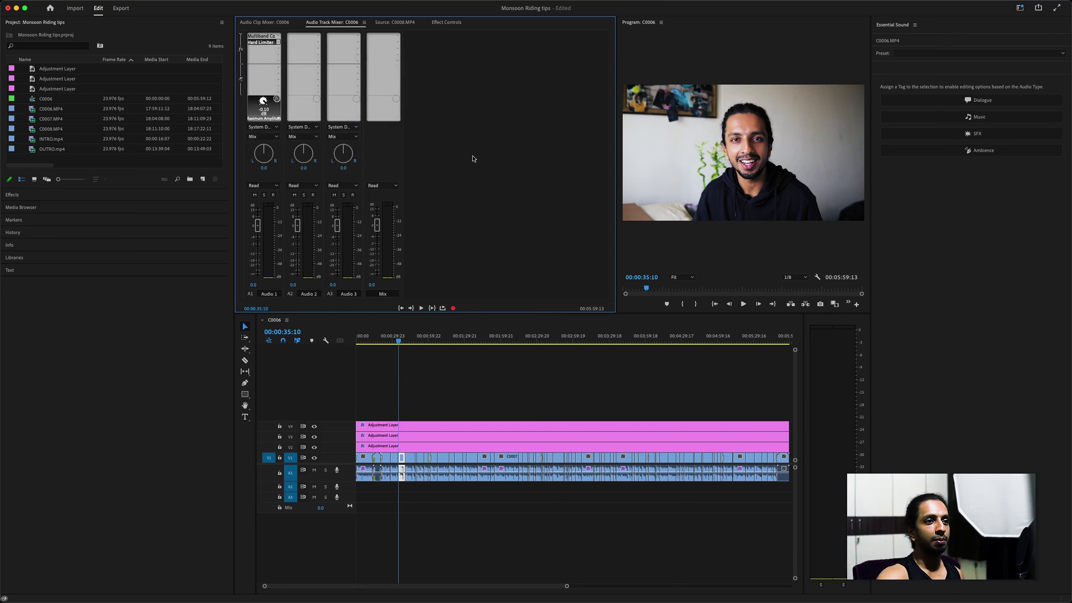
pyautogui.doubleClick(269, 43)
pyautogui.click(523, 258)
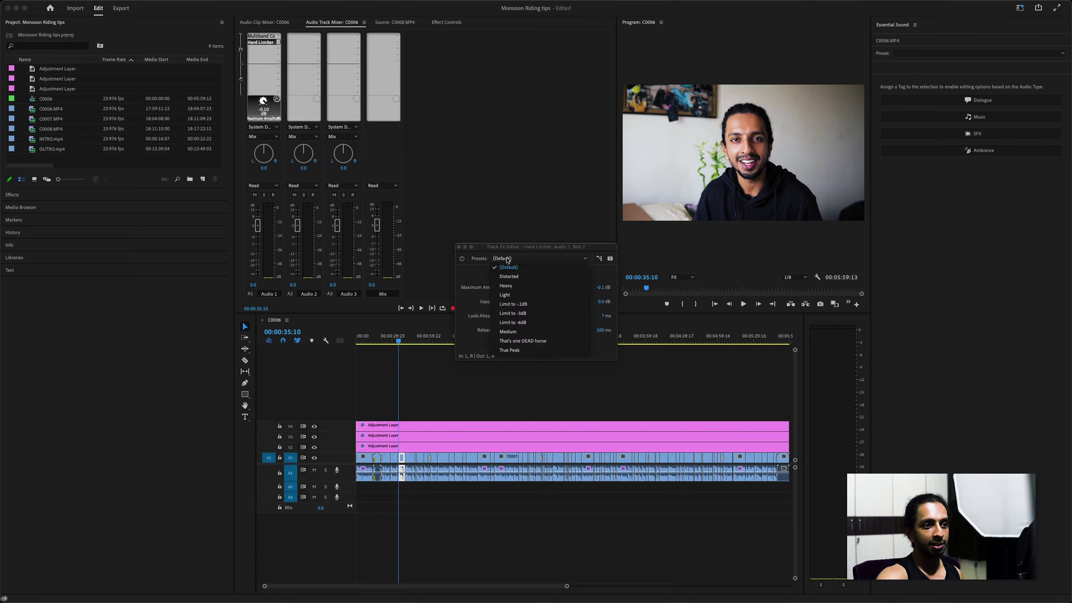
pyautogui.click(551, 313)
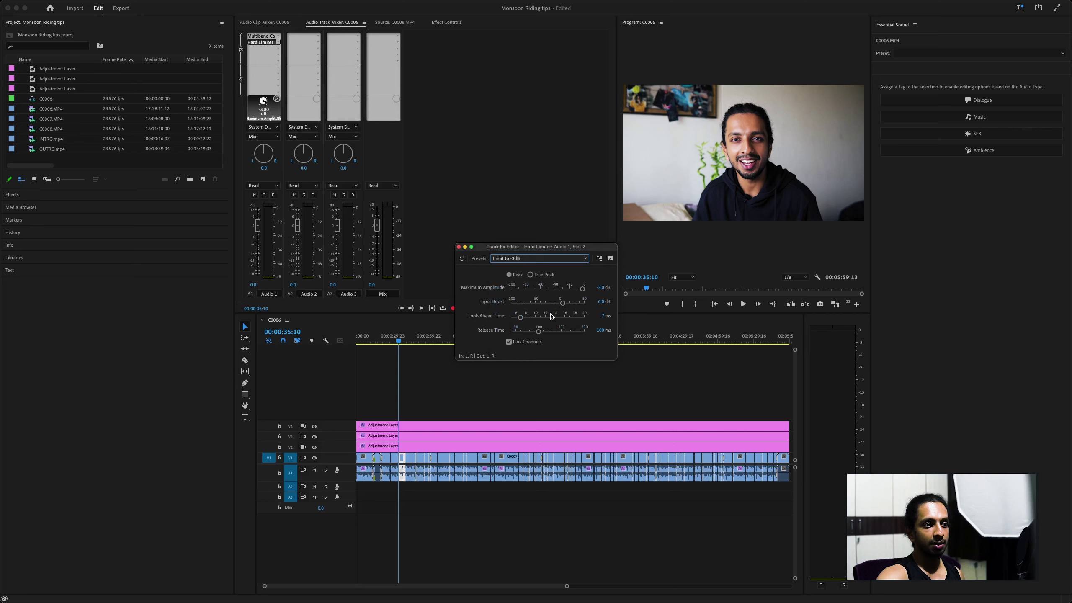
pyautogui.press('space')
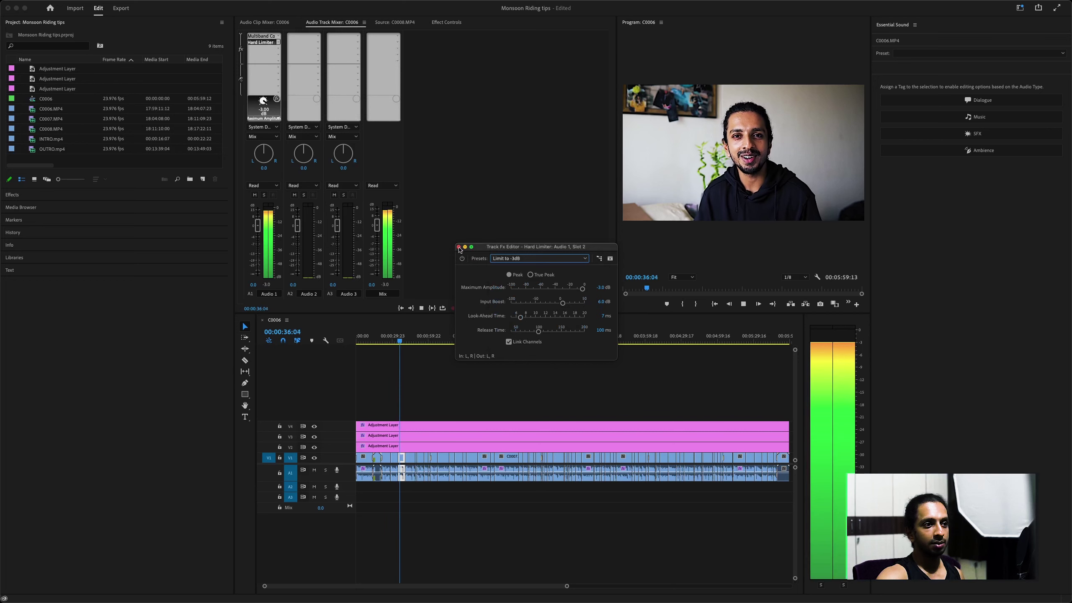
pyautogui.click(459, 247)
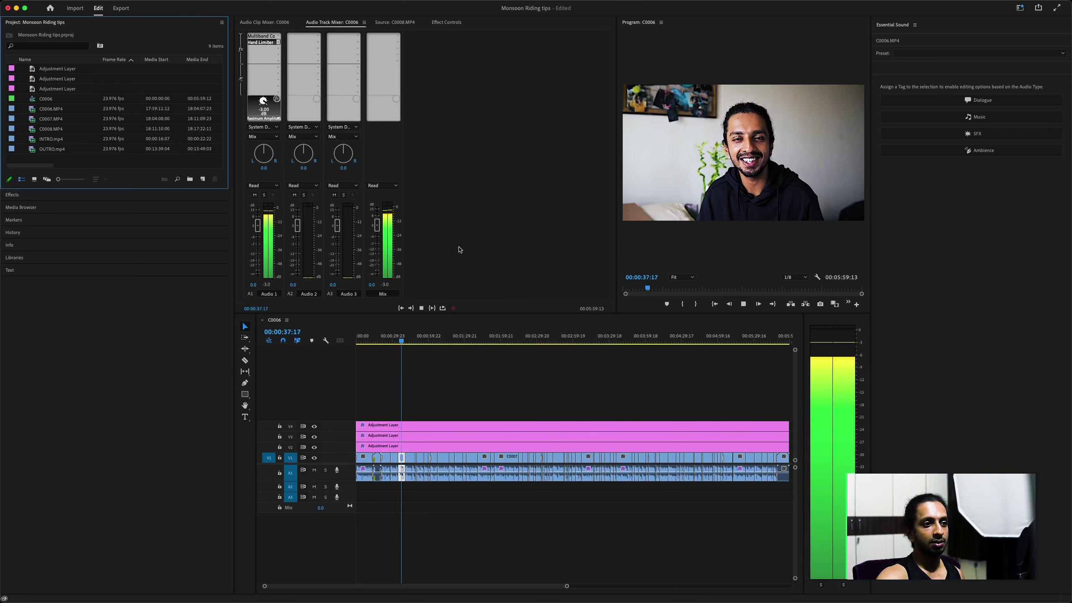
# Play back part of the sequence to check the levels of the limited audio
pyautogui.click(472, 381)
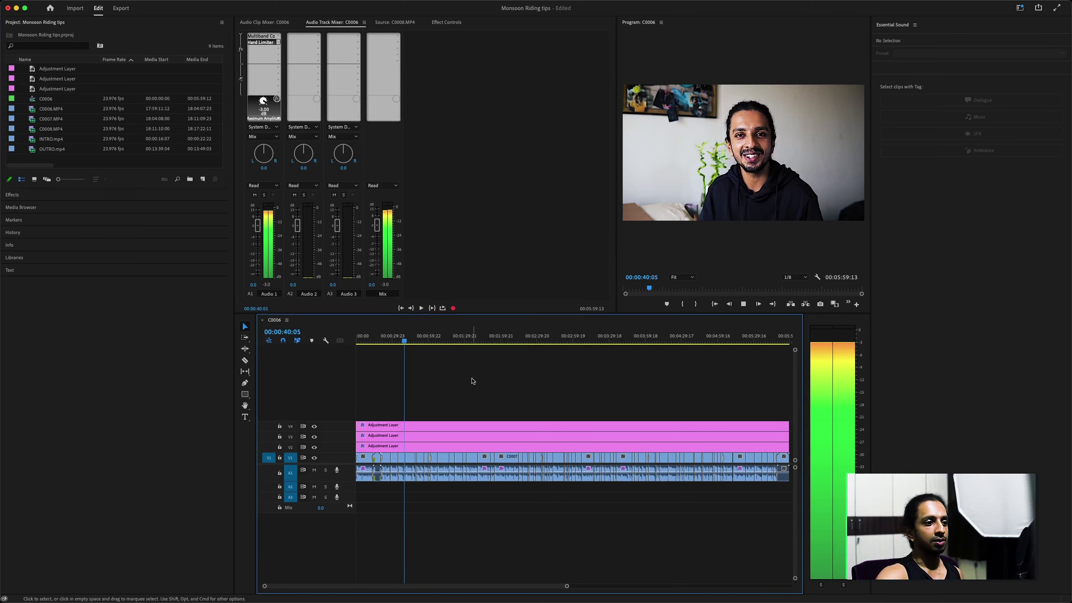
pyautogui.press('space')
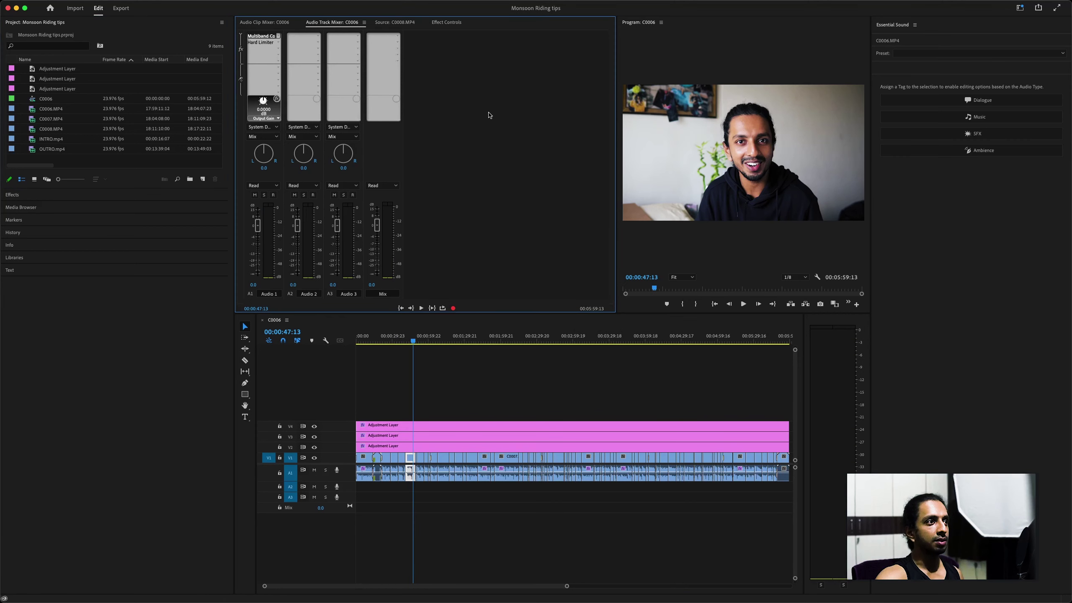
pyautogui.click(425, 351)
pyautogui.press('space')
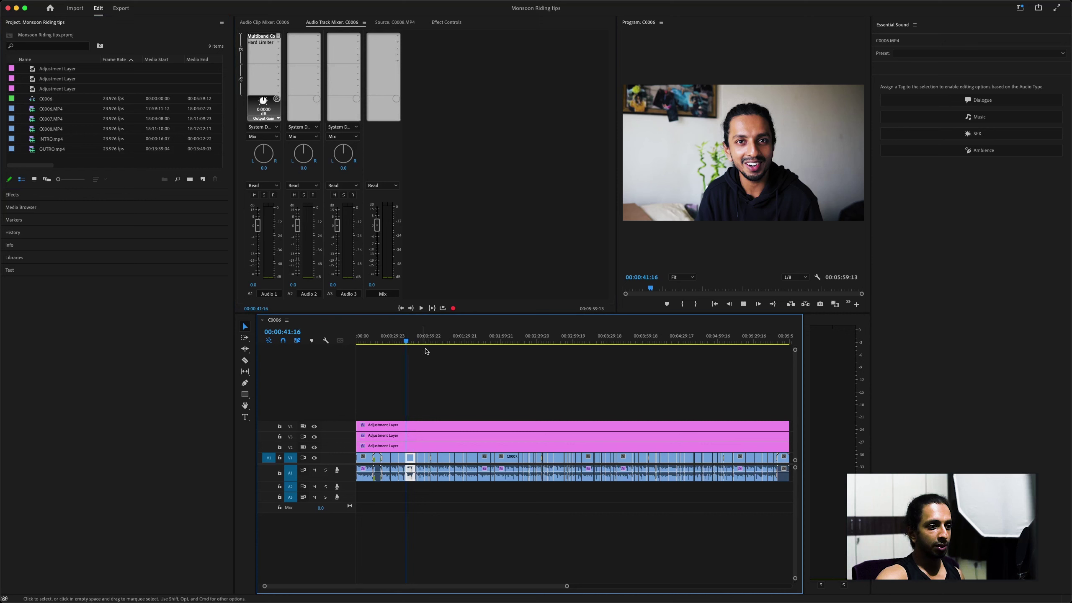
pyautogui.click(454, 373)
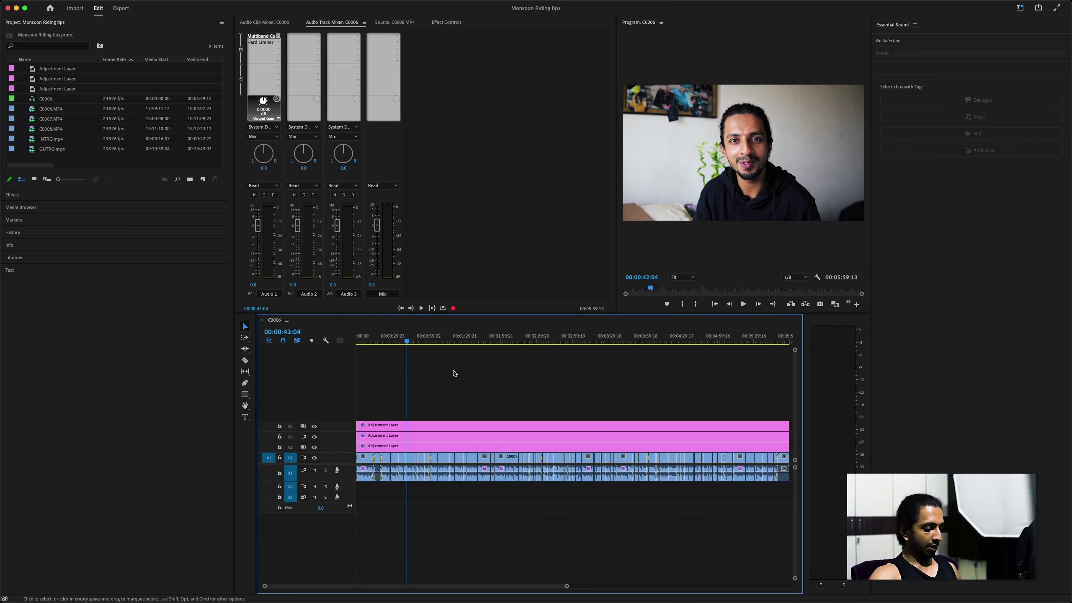
# Save the project and switch to the Editing workspace
pyautogui.press('cmd+s')
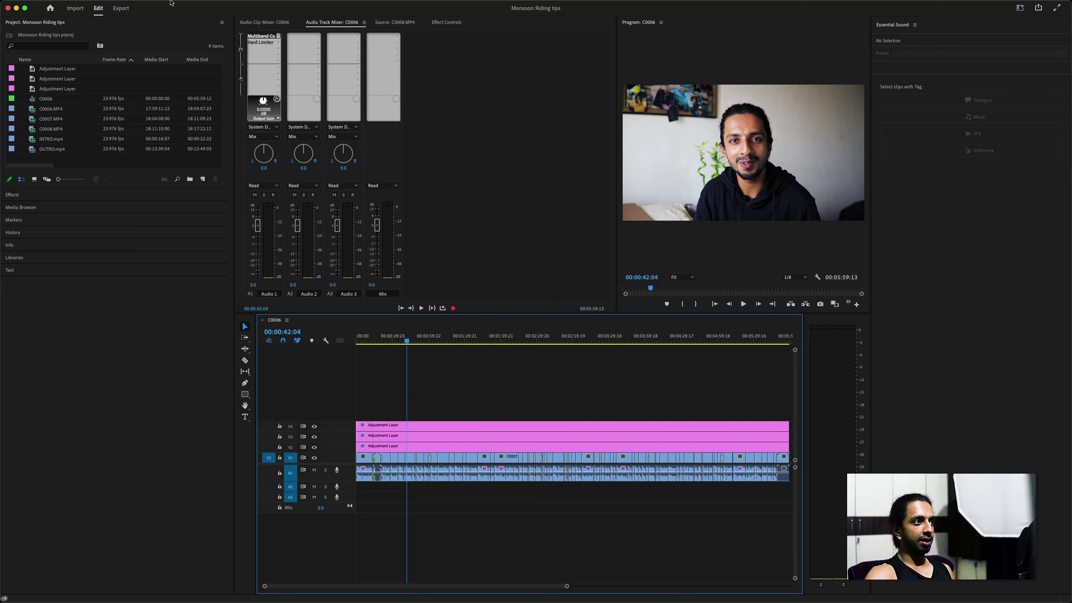
pyautogui.click(279, 5)
pyautogui.moveTo(281, 21)
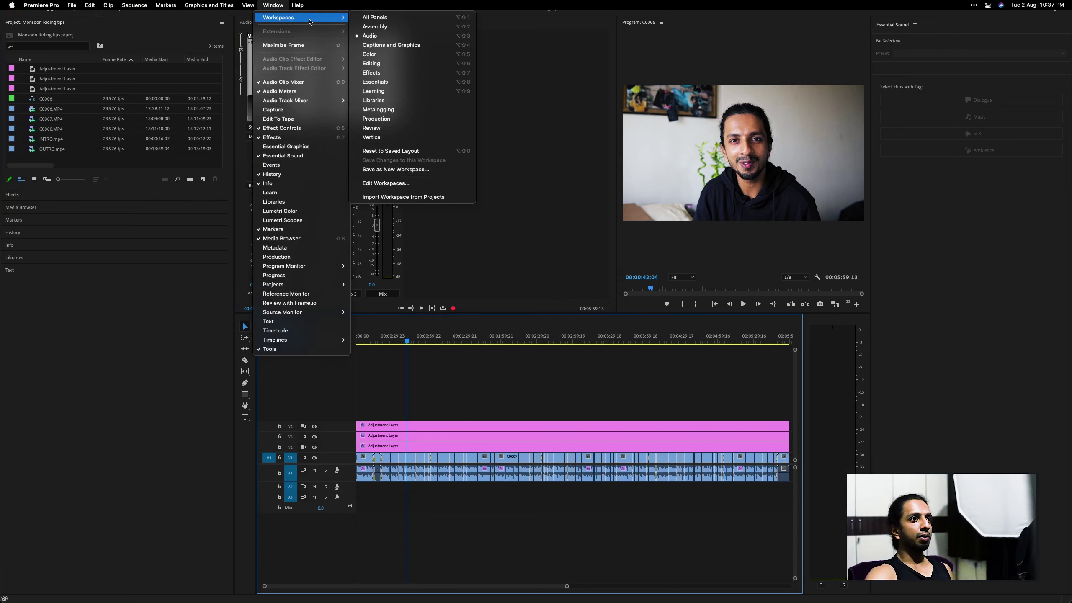
pyautogui.click(404, 64)
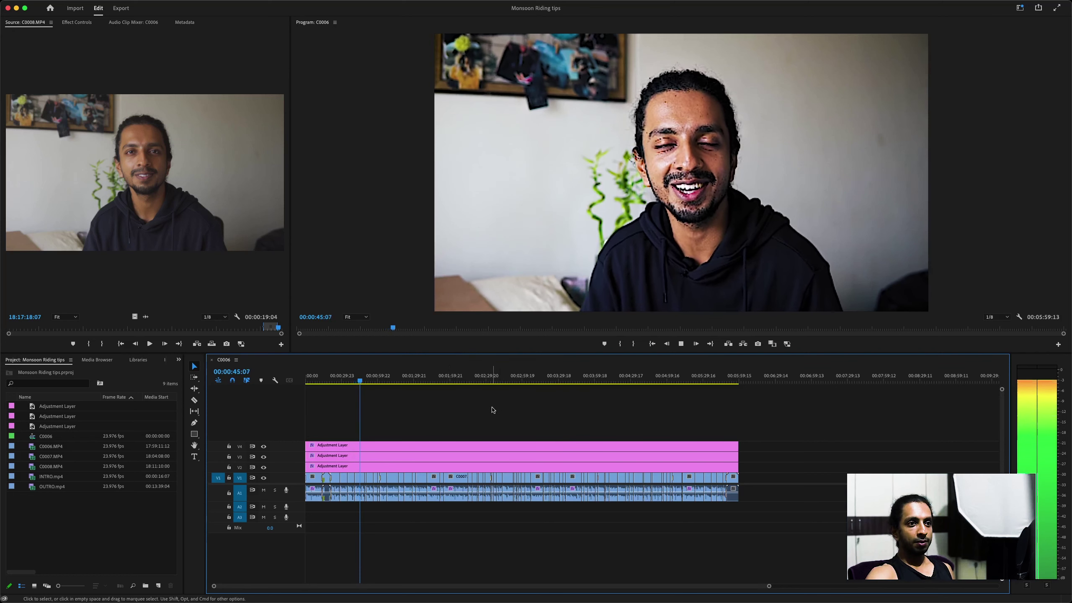
# Play the sequence in short stretches to listen to the processed audio
pyautogui.press('space')
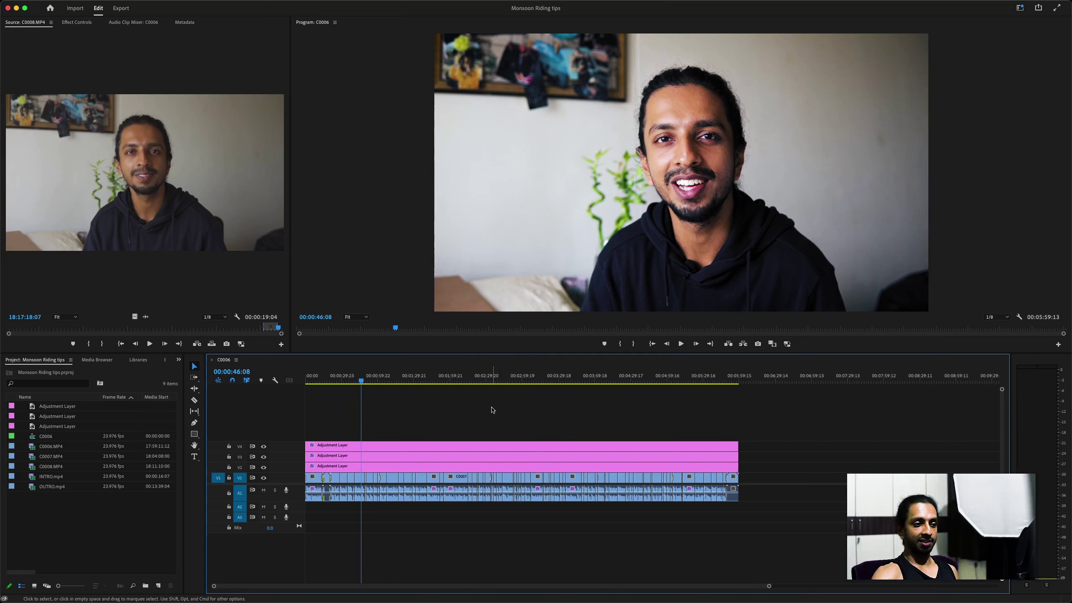
pyautogui.press('space')
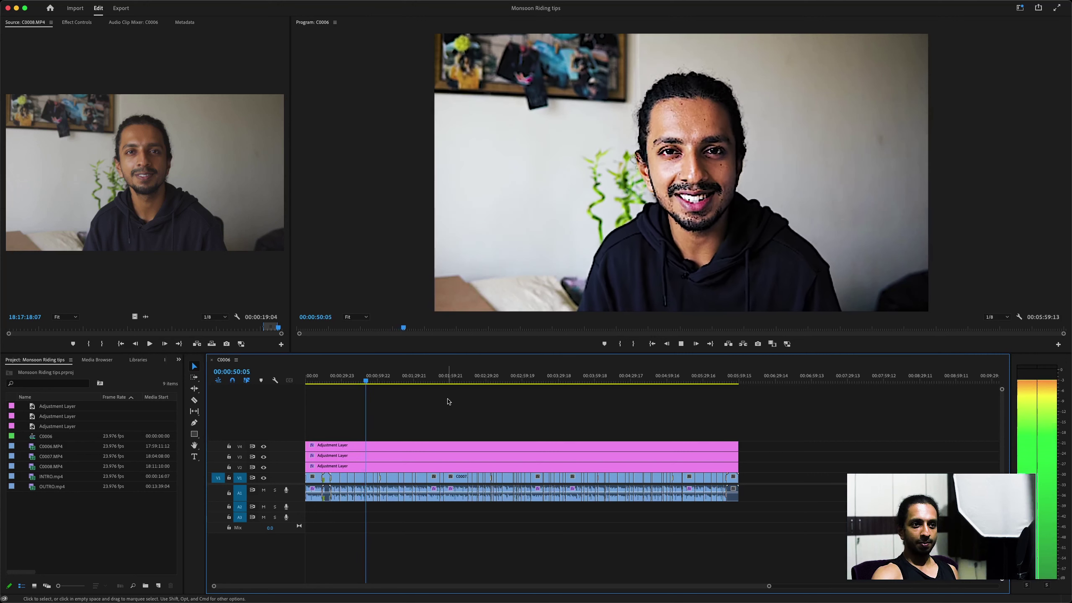
pyautogui.press('space')
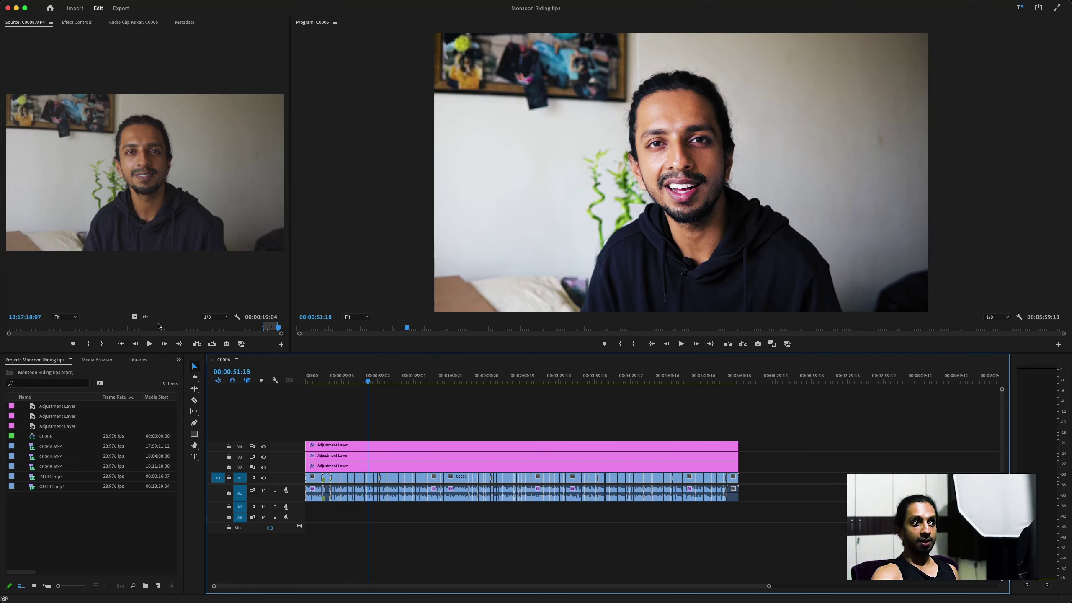
# Play the original C0008.MP4 clip from about 18:14:23:16 and raise the system volume to hear its unprocessed audio
pyautogui.click(149, 328)
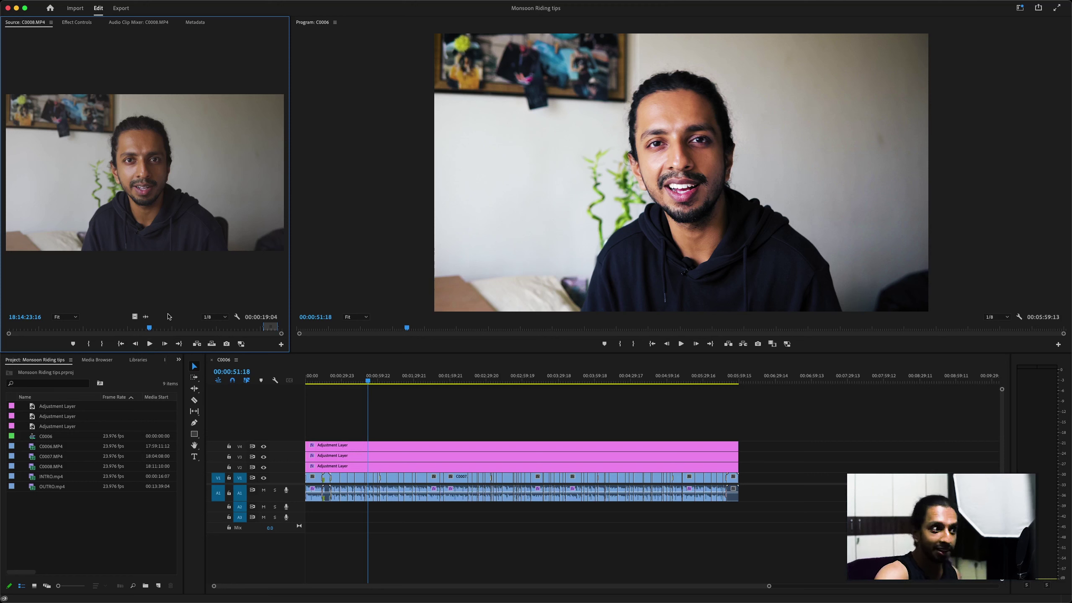
pyautogui.press('space')
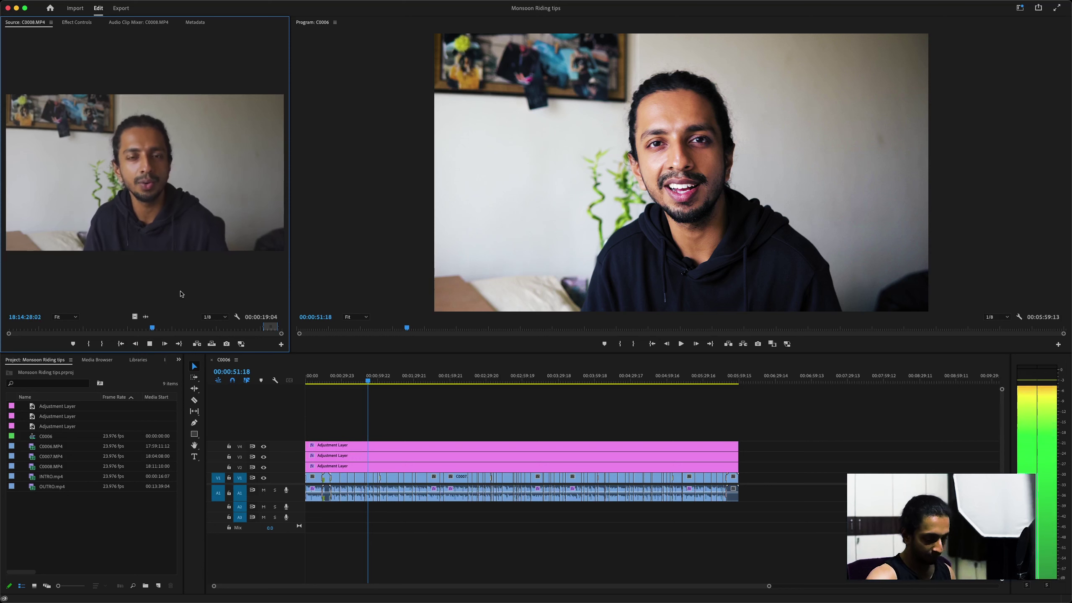
pyautogui.press('XF86AudioRaiseVolume')
pyautogui.press('XF86AudioRaiseVolume')
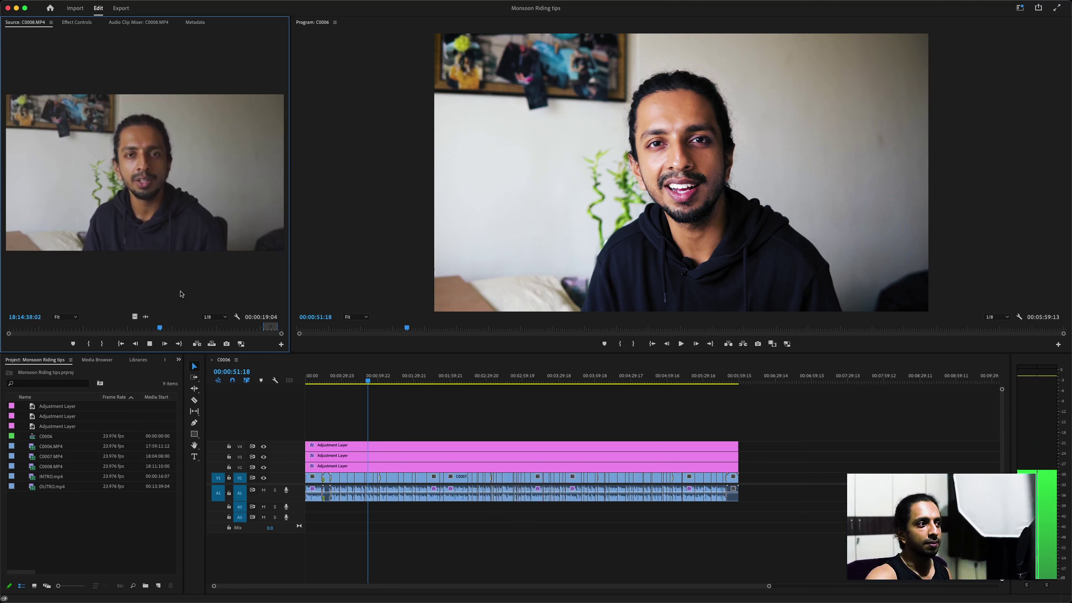
pyautogui.press('space')
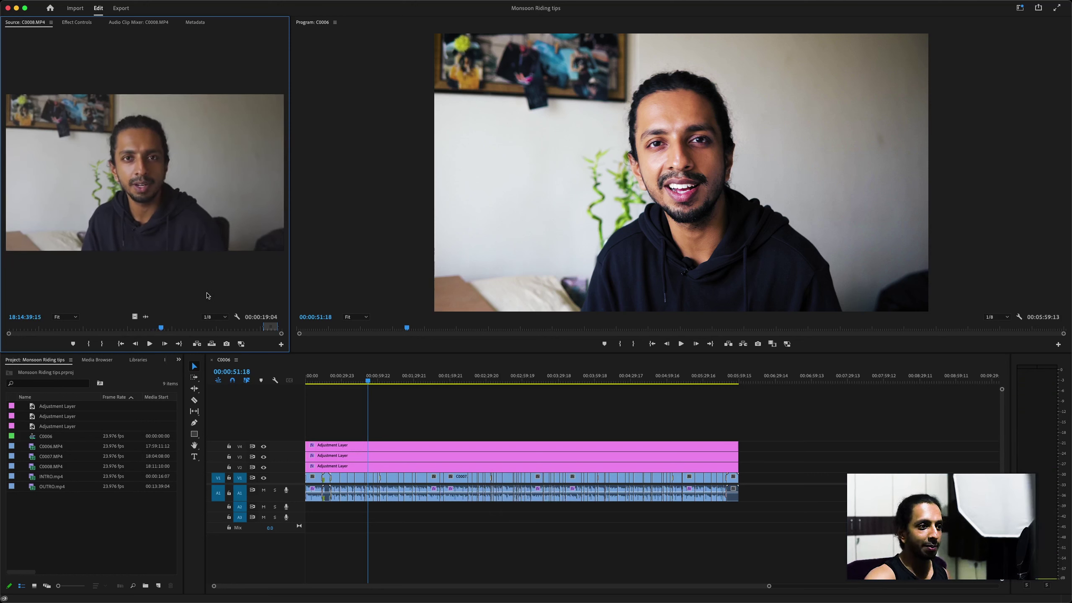
# Play the sequence and the original source clip alternately to compare their audio, and save the project
pyautogui.click(399, 431)
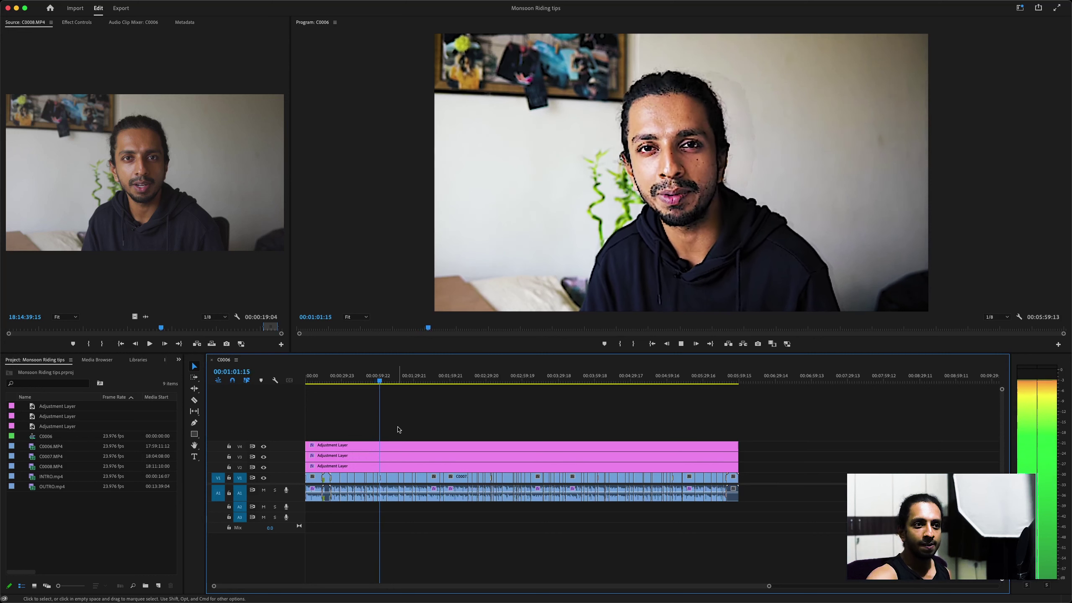
pyautogui.press('space')
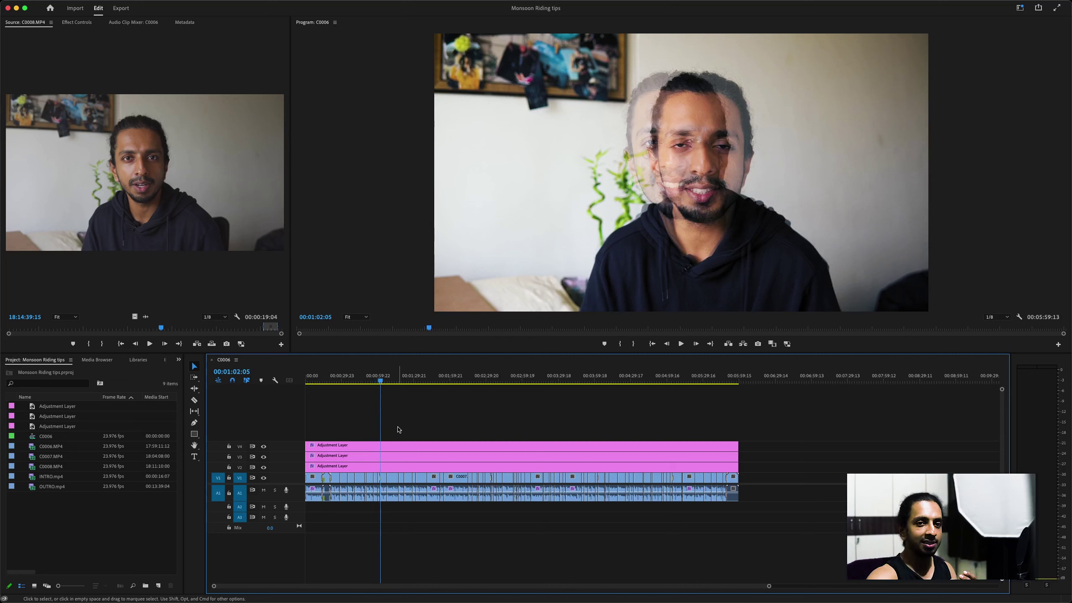
pyautogui.press('space')
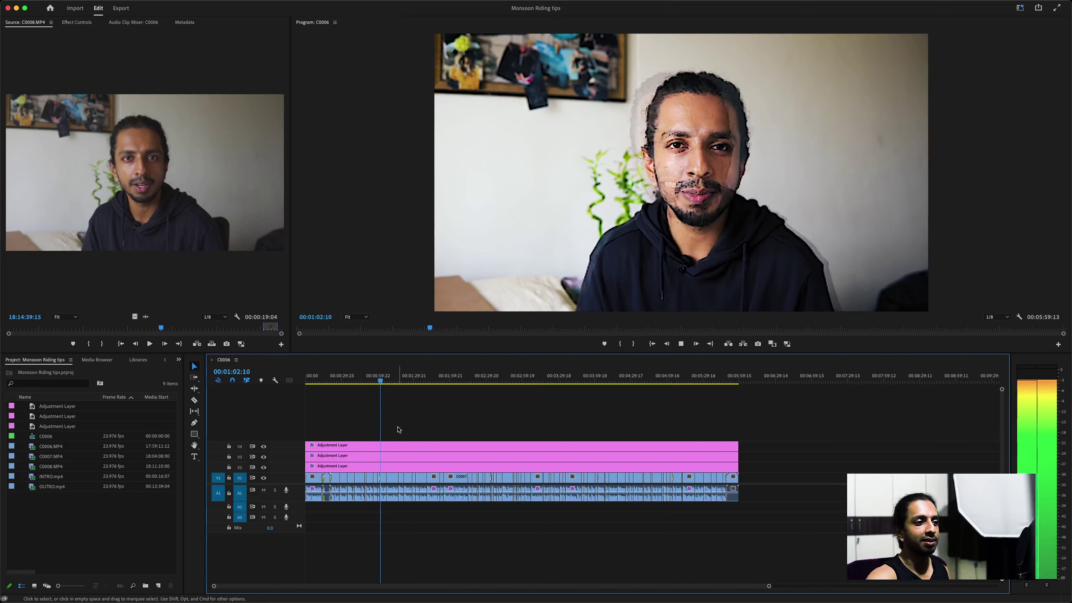
pyautogui.click(195, 260)
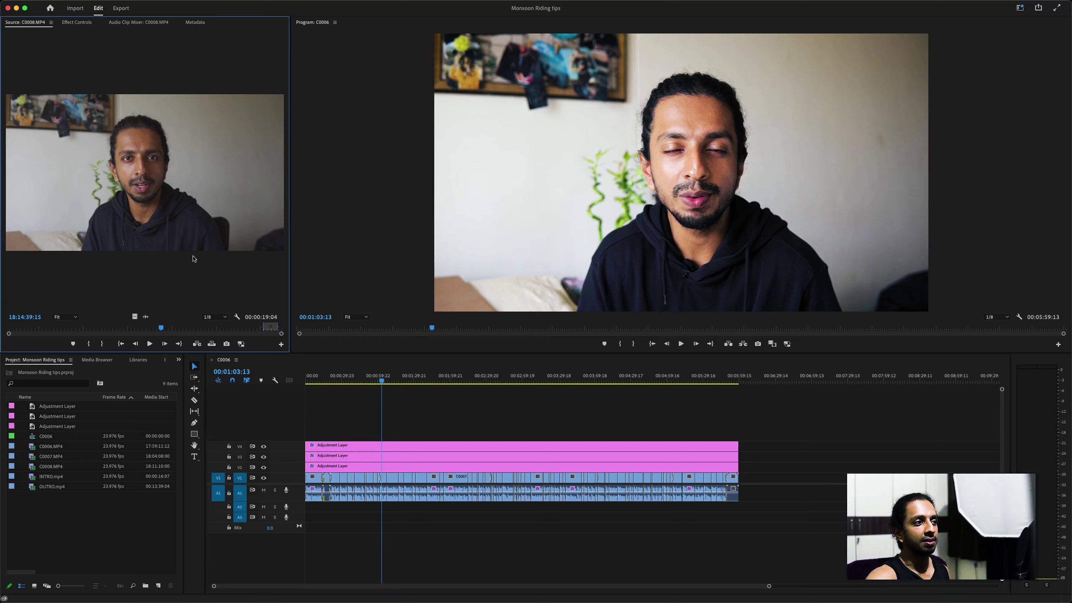
pyautogui.press('space')
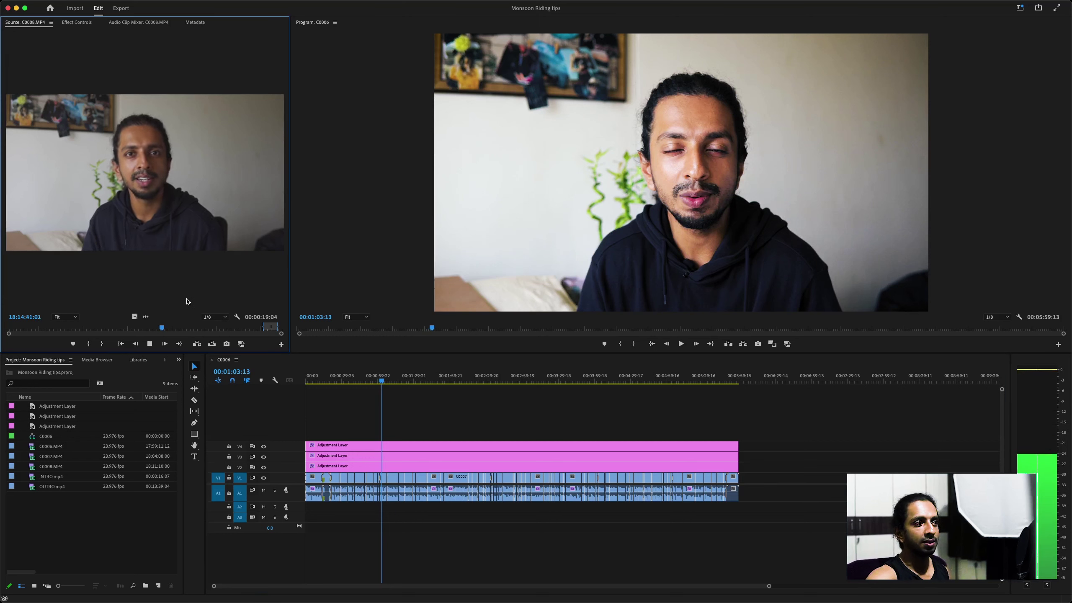
pyautogui.press('space')
pyautogui.click(404, 402)
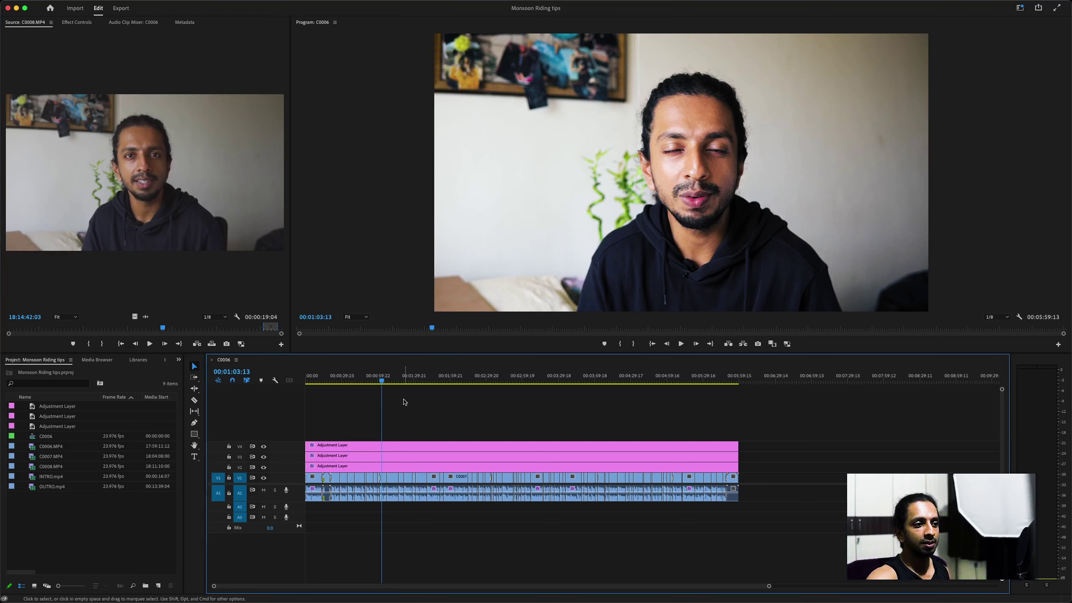
pyautogui.press('space')
pyautogui.press('super+s')
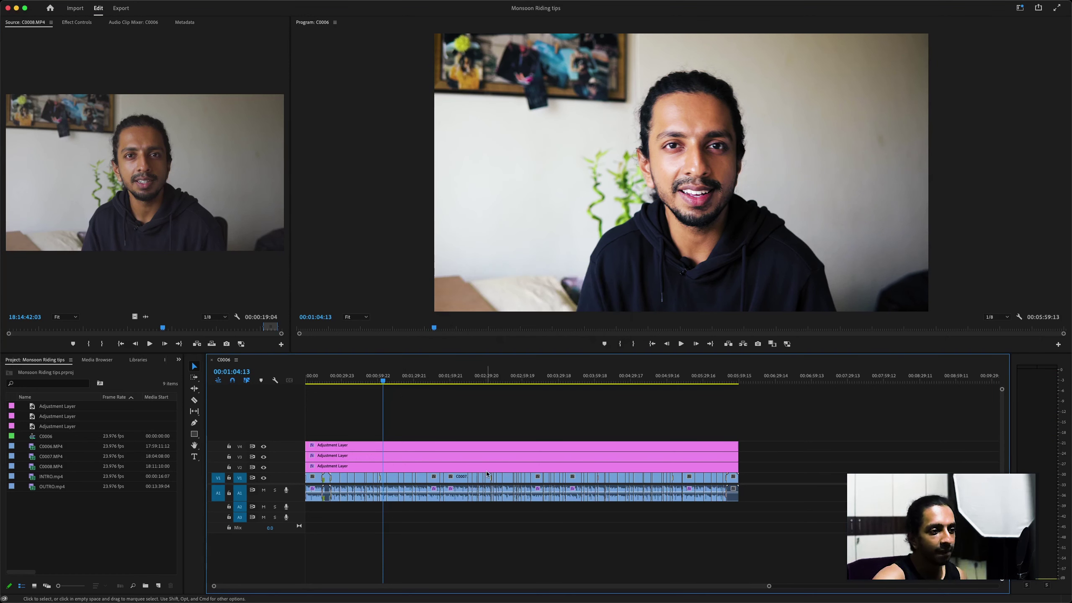
# Switch to the Captions and Graphics workspace
pyautogui.press('=')
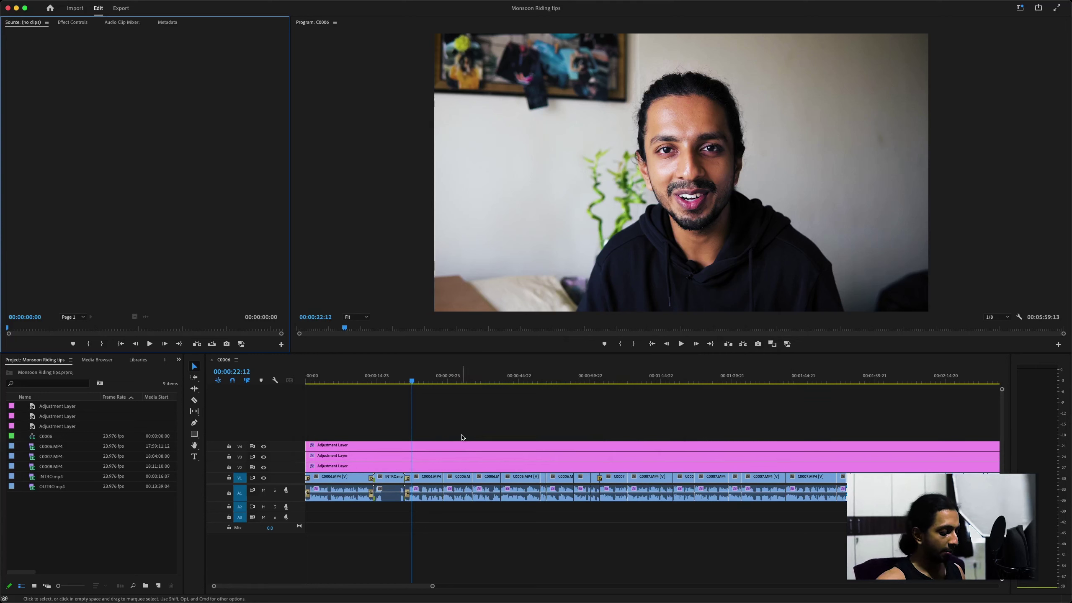
pyautogui.moveTo(224, 2)
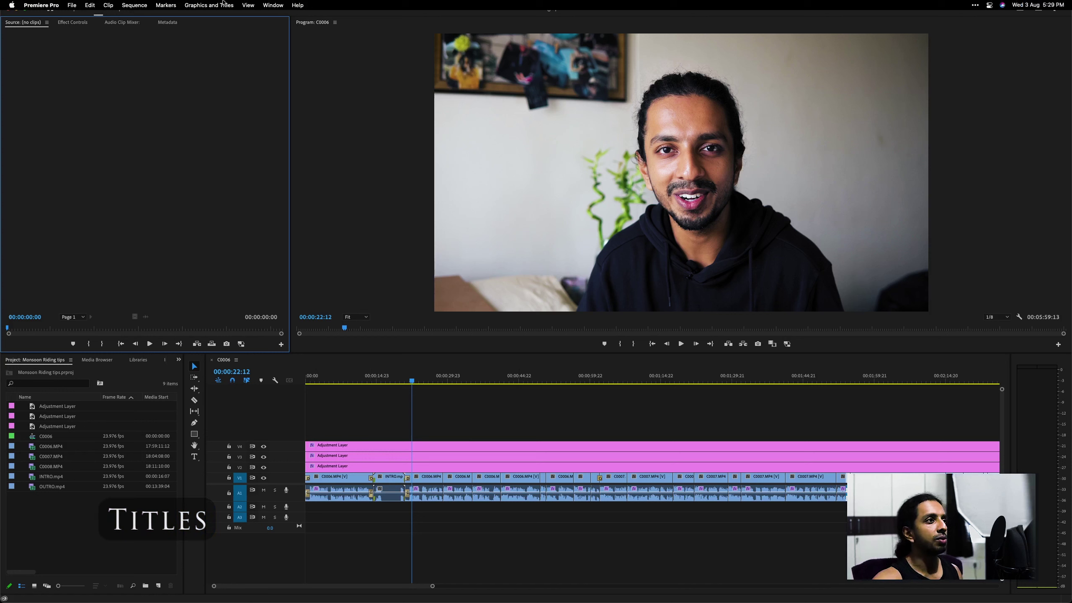
pyautogui.click(272, 6)
pyautogui.moveTo(302, 17)
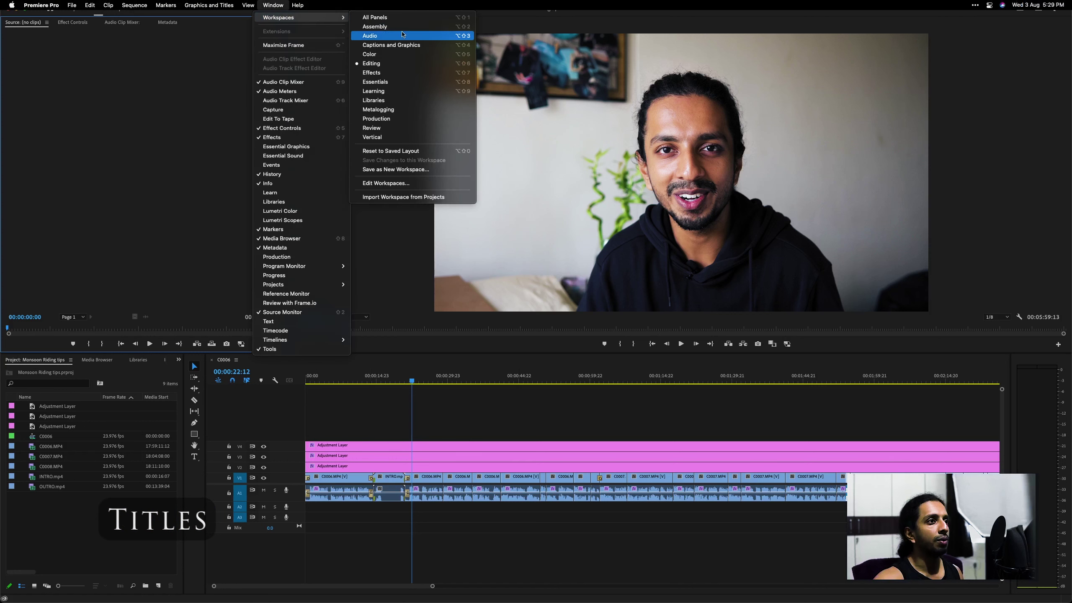
pyautogui.click(432, 45)
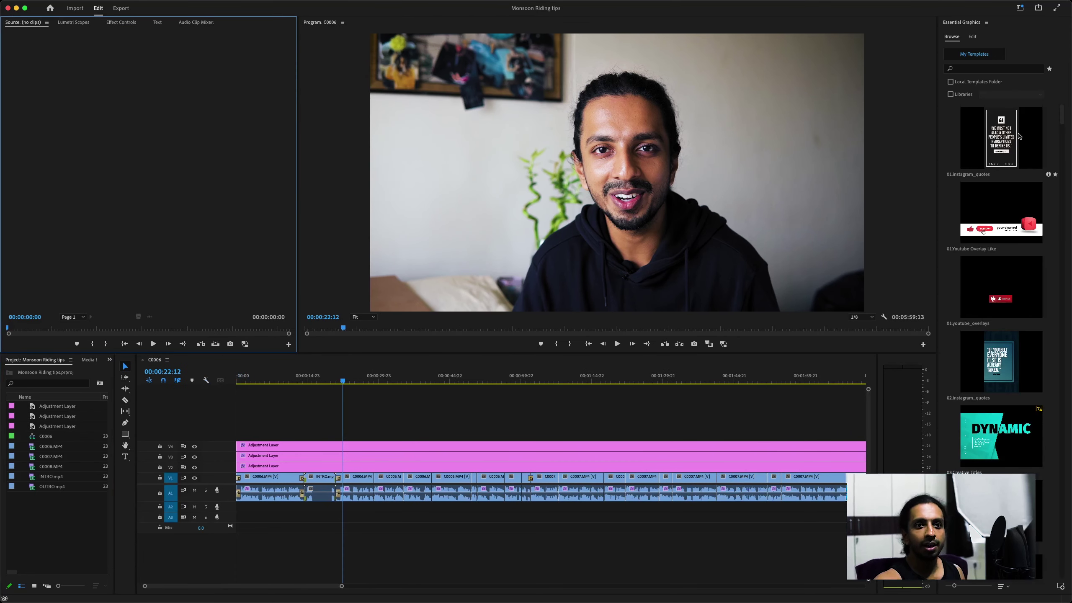
# Browse the motion graphics templates and add the Film Caption template above the adjustment layers, over the INTRO.mp4 clip
pyautogui.scroll(-10, 1004, 236)
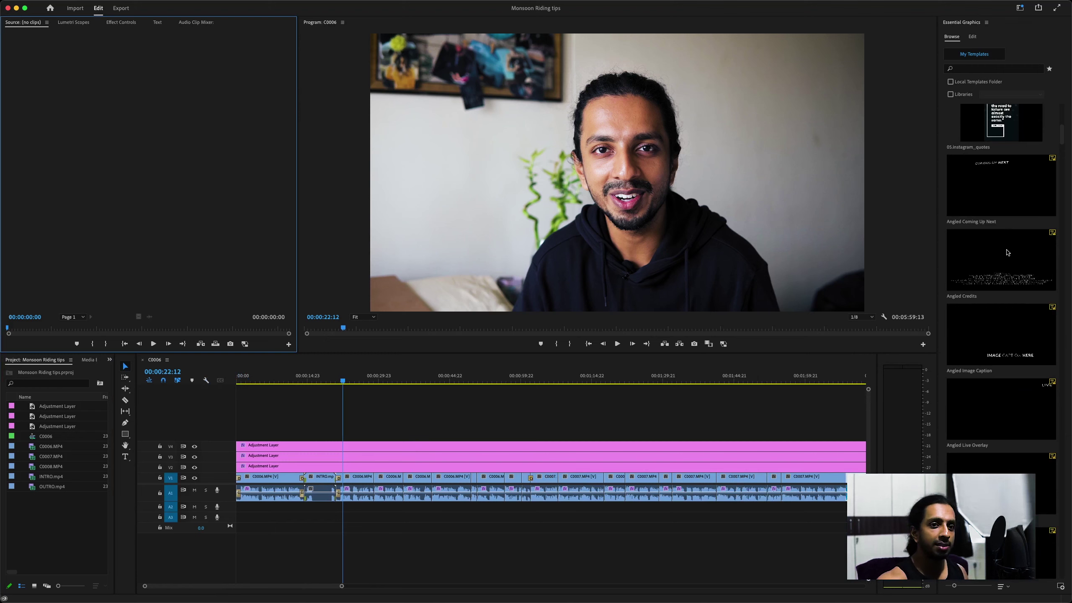
pyautogui.scroll(-10, 1007, 266)
pyautogui.scroll(-5, 1008, 268)
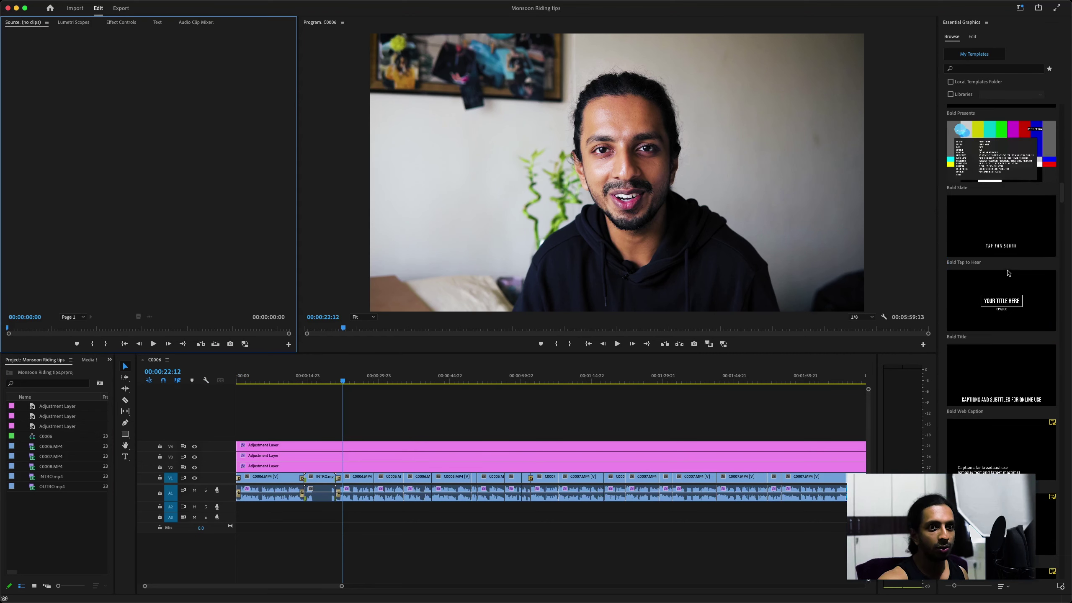
pyautogui.scroll(-10, 1008, 273)
pyautogui.scroll(-10, 1008, 275)
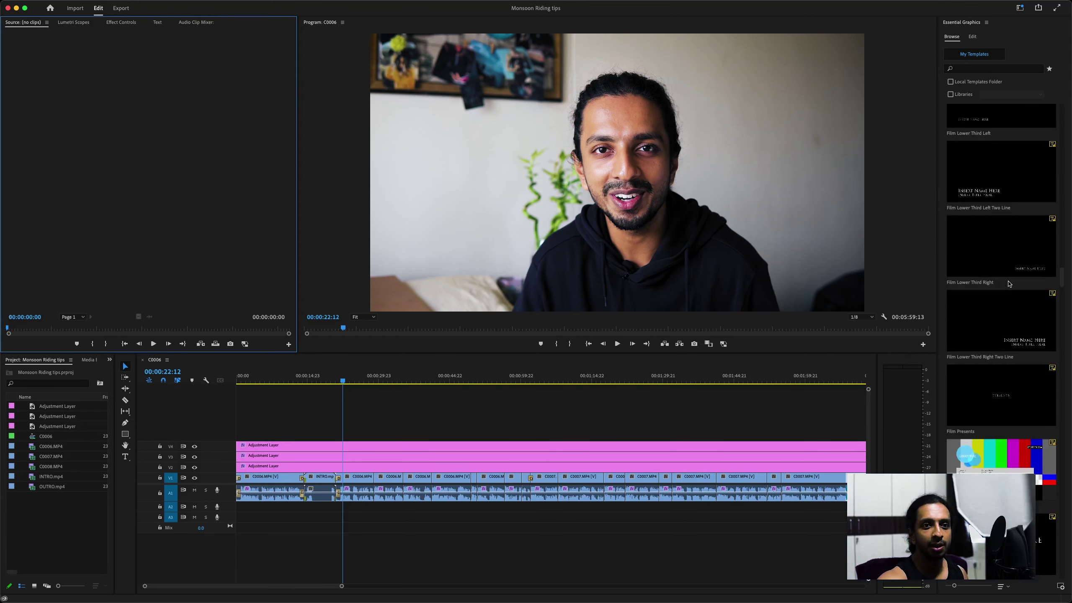
pyautogui.scroll(5, 1008, 283)
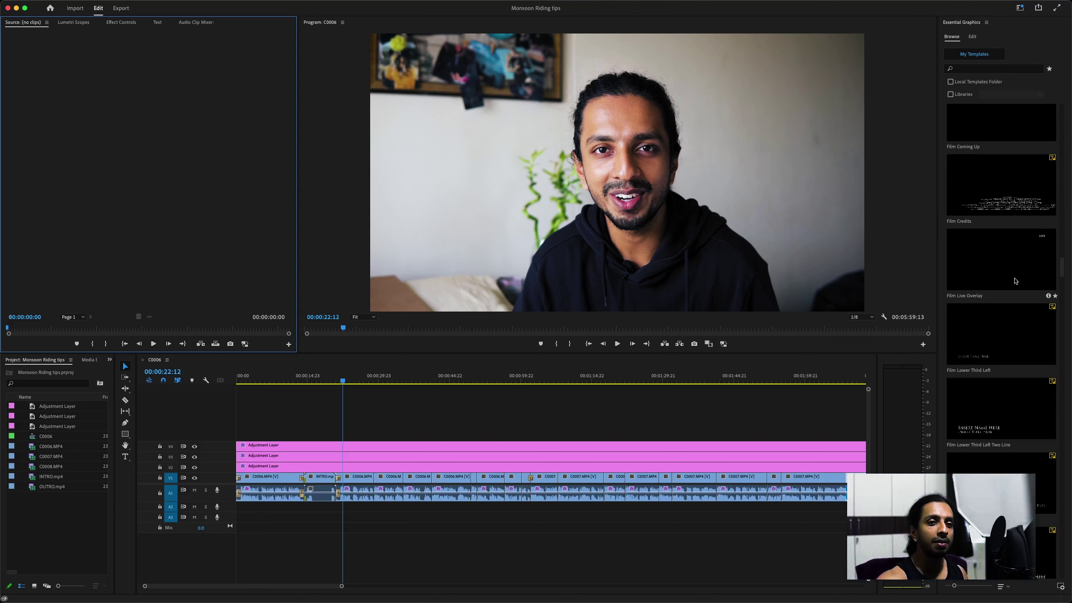
pyautogui.scroll(-10, 1007, 322)
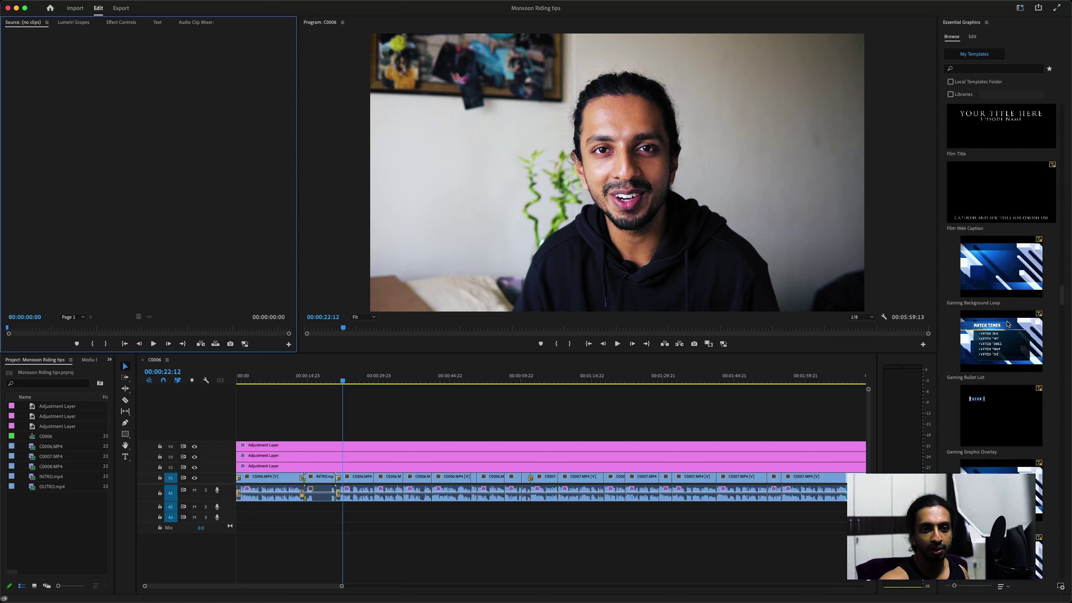
pyautogui.scroll(-5, 1007, 324)
pyautogui.scroll(-15, 1007, 324)
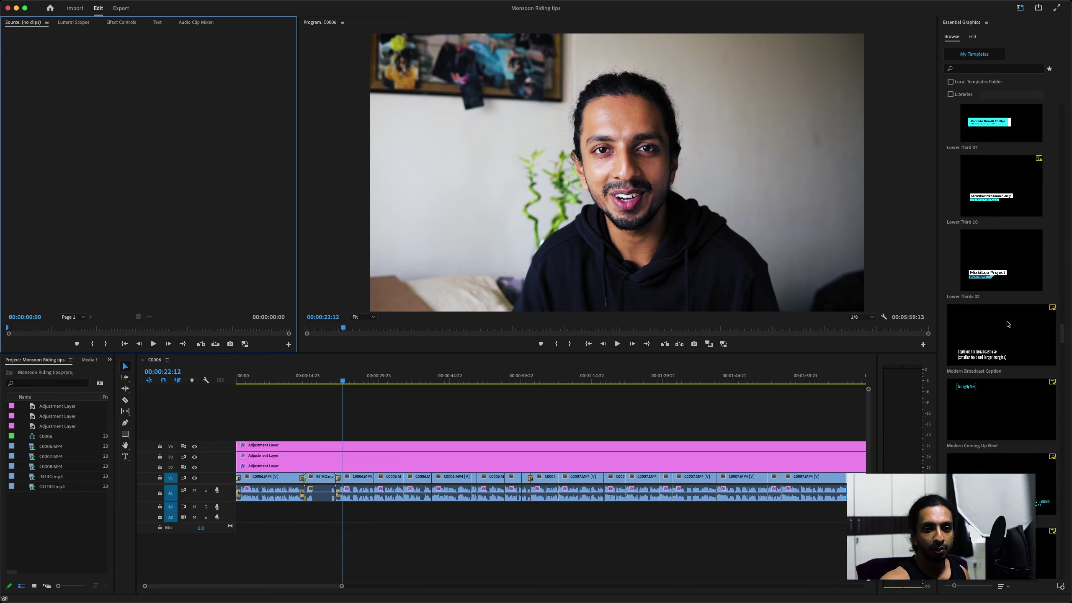
pyautogui.moveTo(1006, 324); pyautogui.dragTo(312, 435)
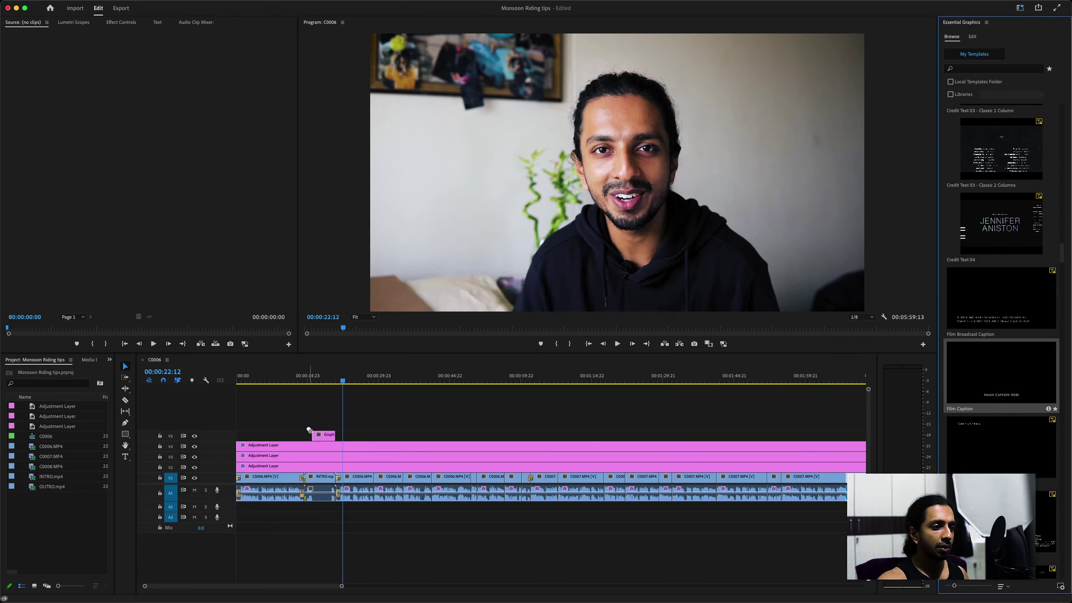
# Set the font of the new caption's text layer to Trajan Pro 3 Regular
pyautogui.press('=')
pyautogui.click(426, 435)
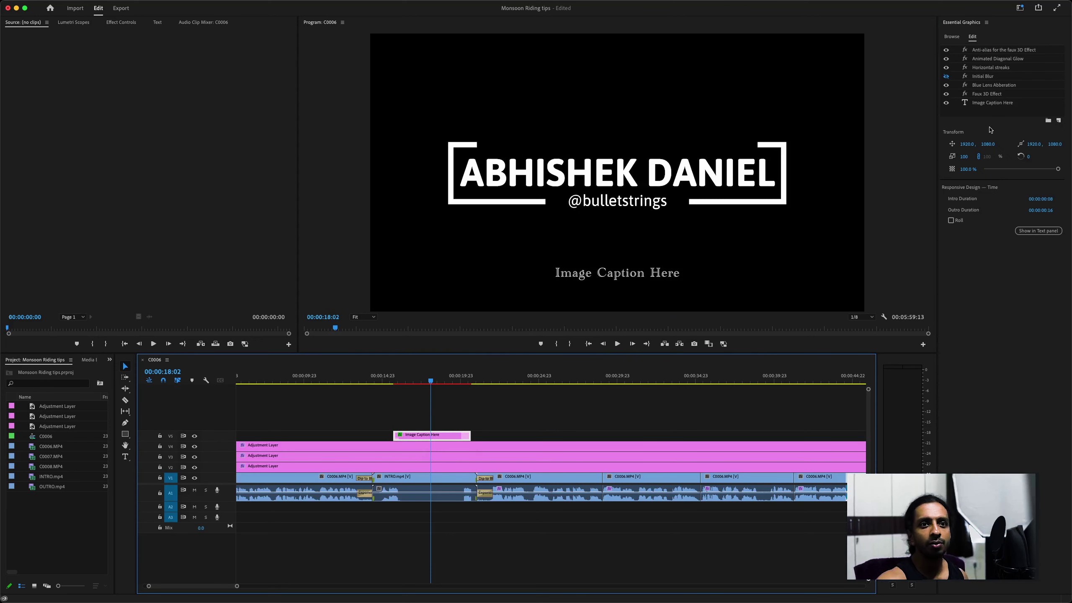
pyautogui.click(993, 103)
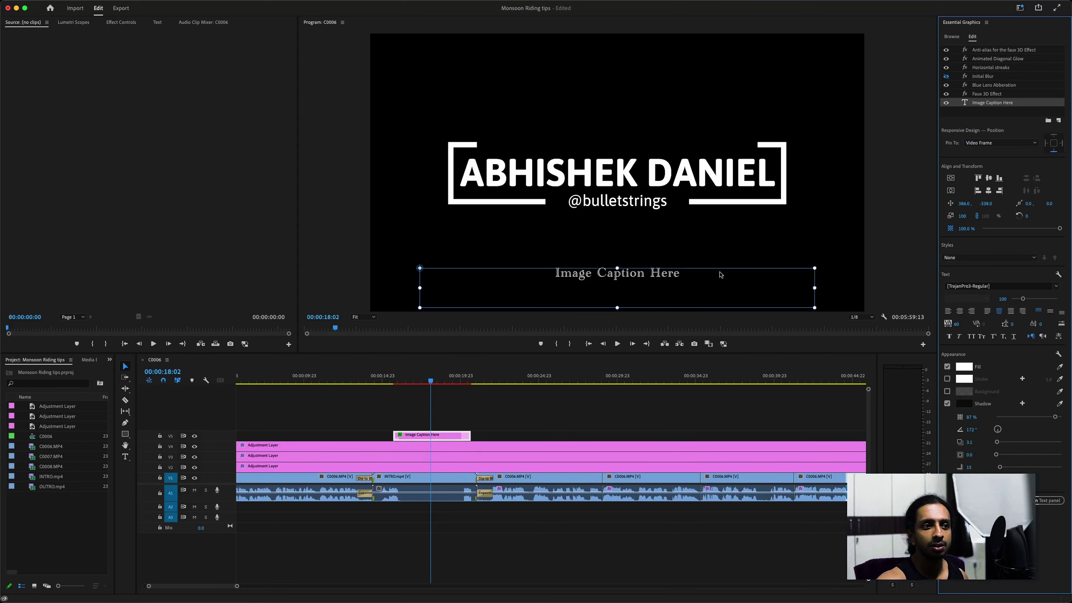
pyautogui.click(977, 287)
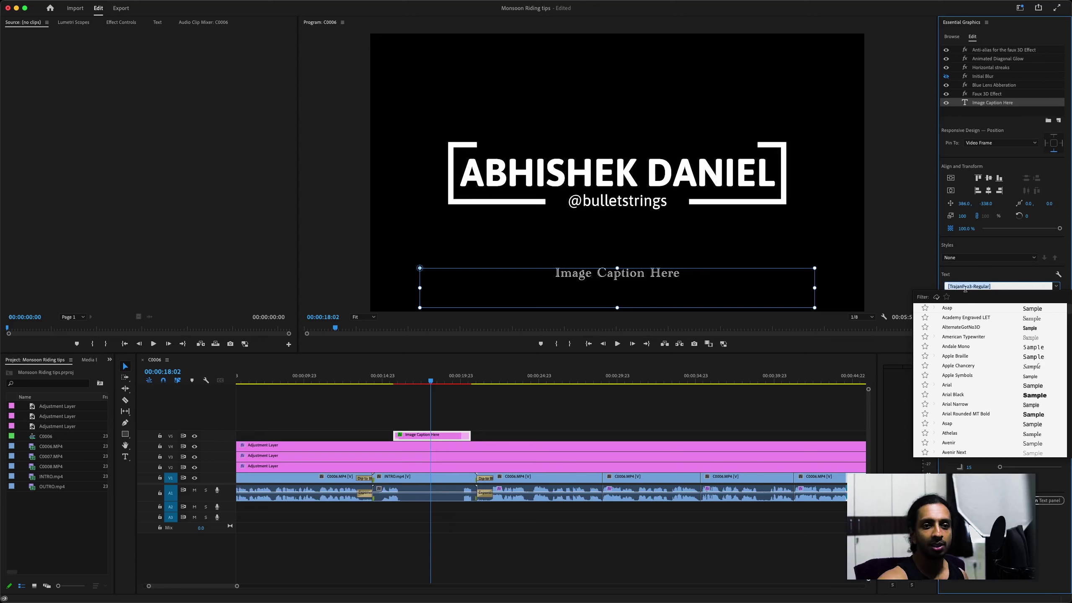
pyautogui.write('tra')
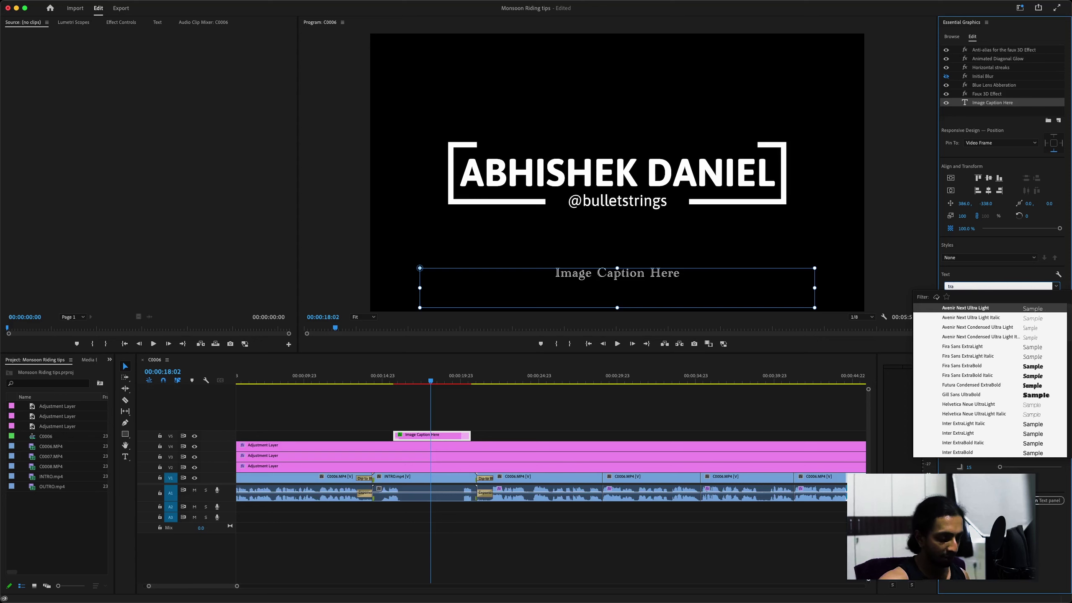
pyautogui.write('ja')
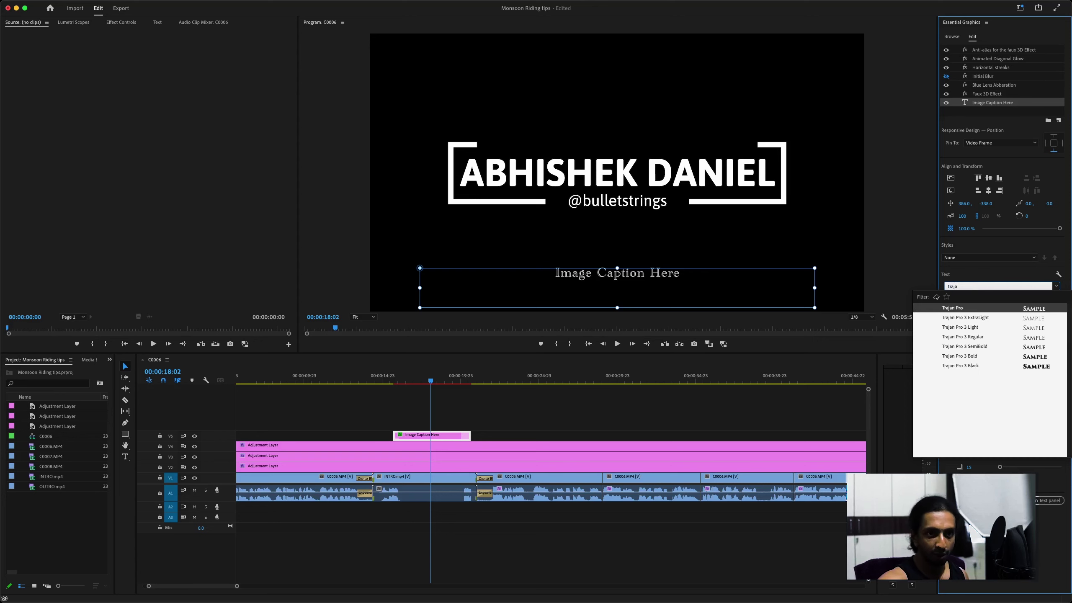
pyautogui.click(971, 337)
# Replace the placeholder caption with "Monsoon Riding Tips" and play back the intro to check the title
pyautogui.doubleClick(613, 274)
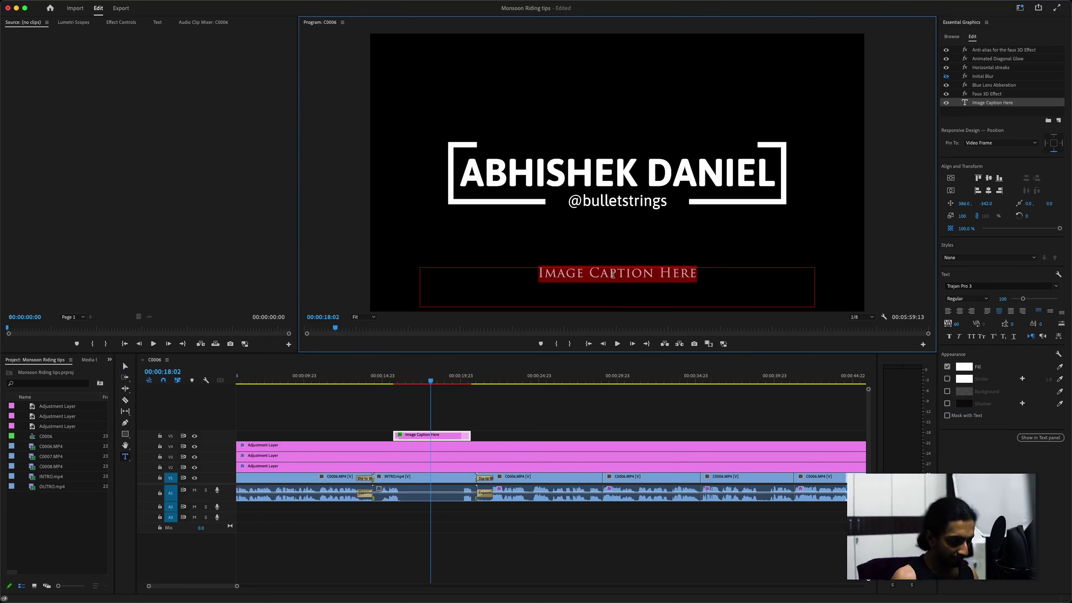
pyautogui.write('Mons')
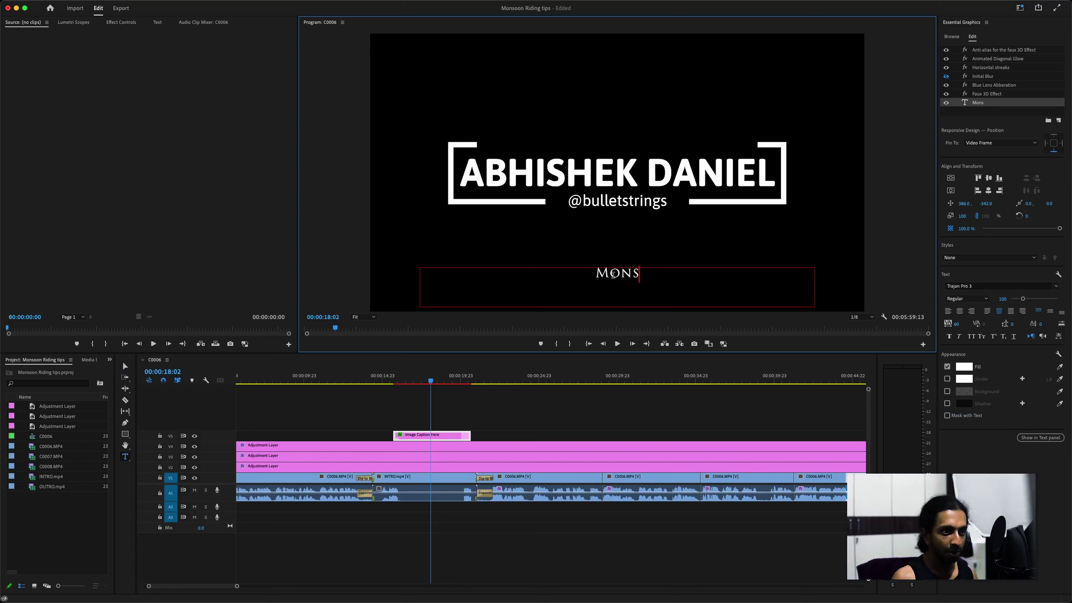
pyautogui.write('N Ri')
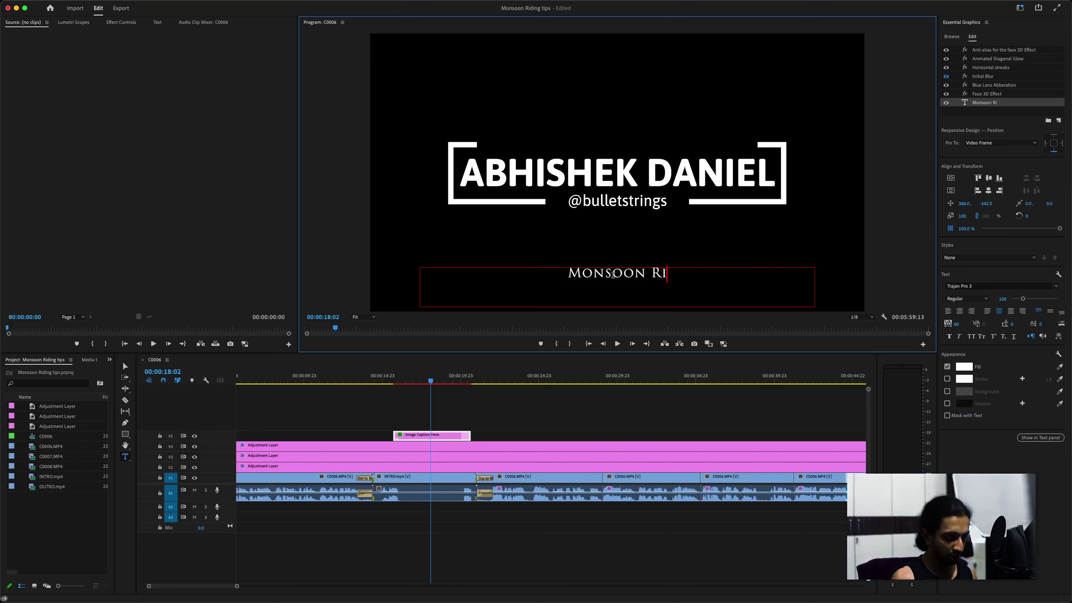
pyautogui.write('ding Tips')
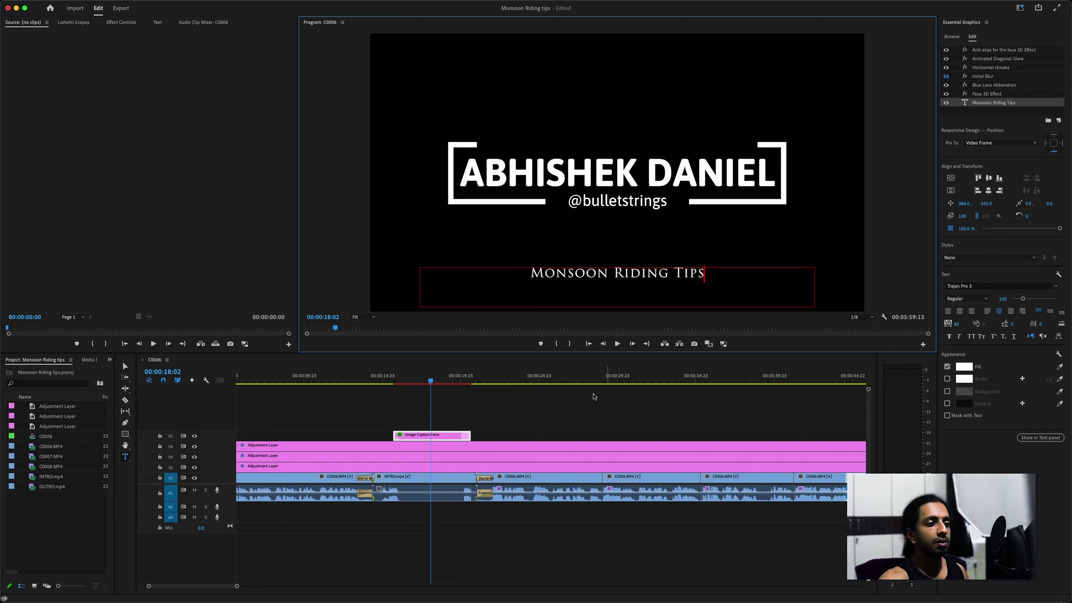
pyautogui.click(389, 377)
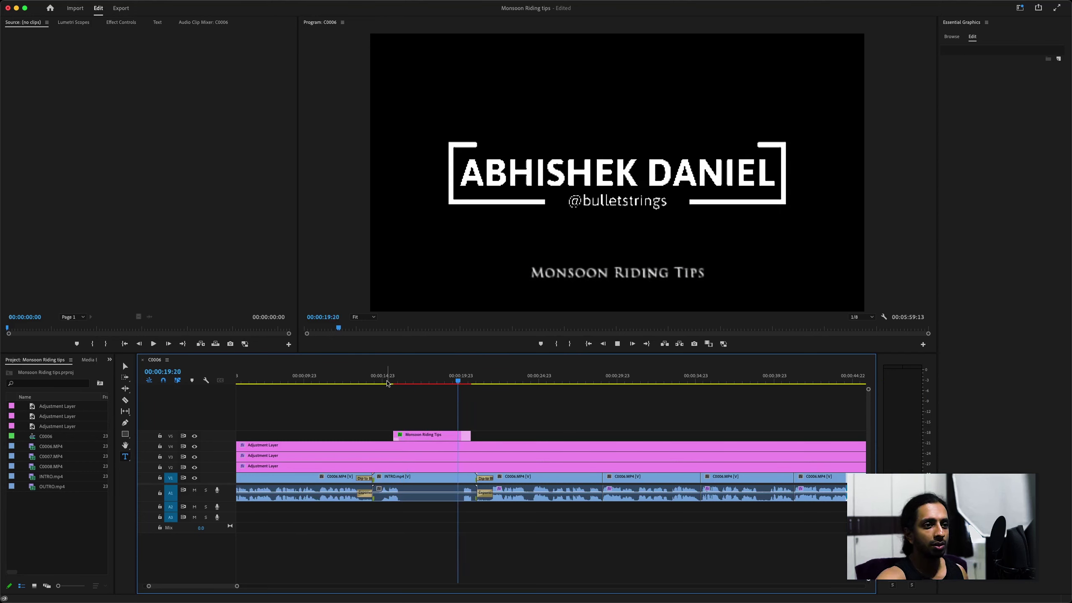
pyautogui.press('space')
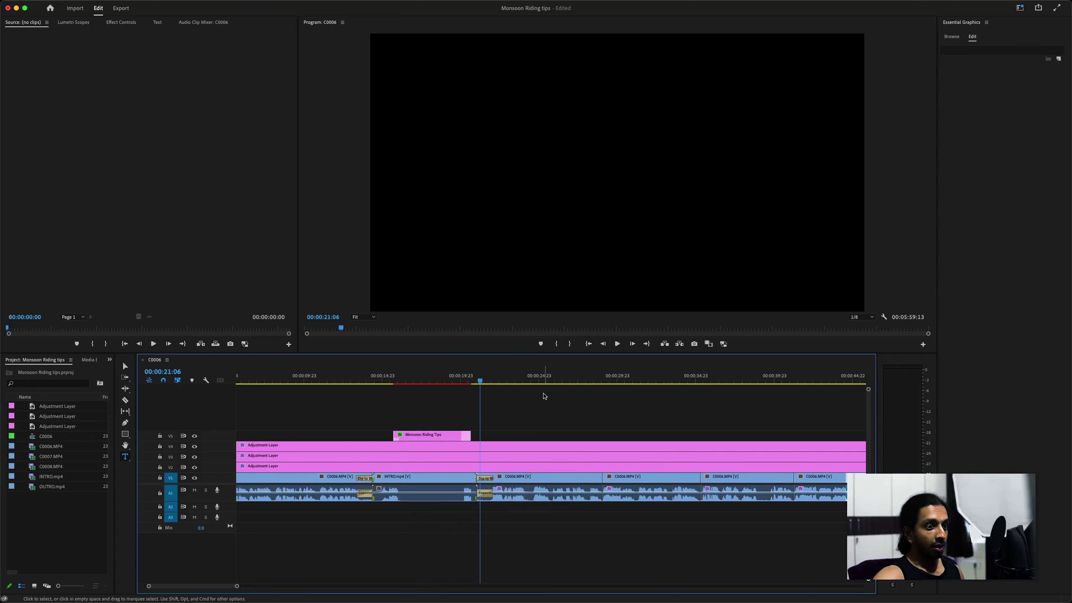
# Duplicate the "Monsoon Riding Tips" title to about 00:01:02 and place the copy on V5
pyautogui.press('-')
pyautogui.press('-')
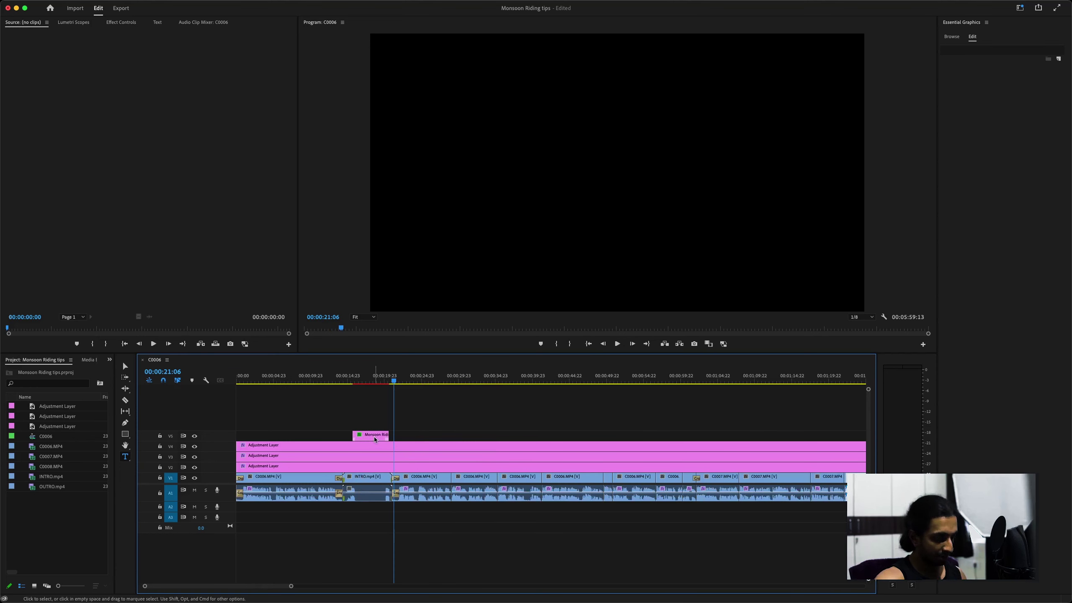
pyautogui.moveTo(371, 437); pyautogui.dragTo(715, 430)
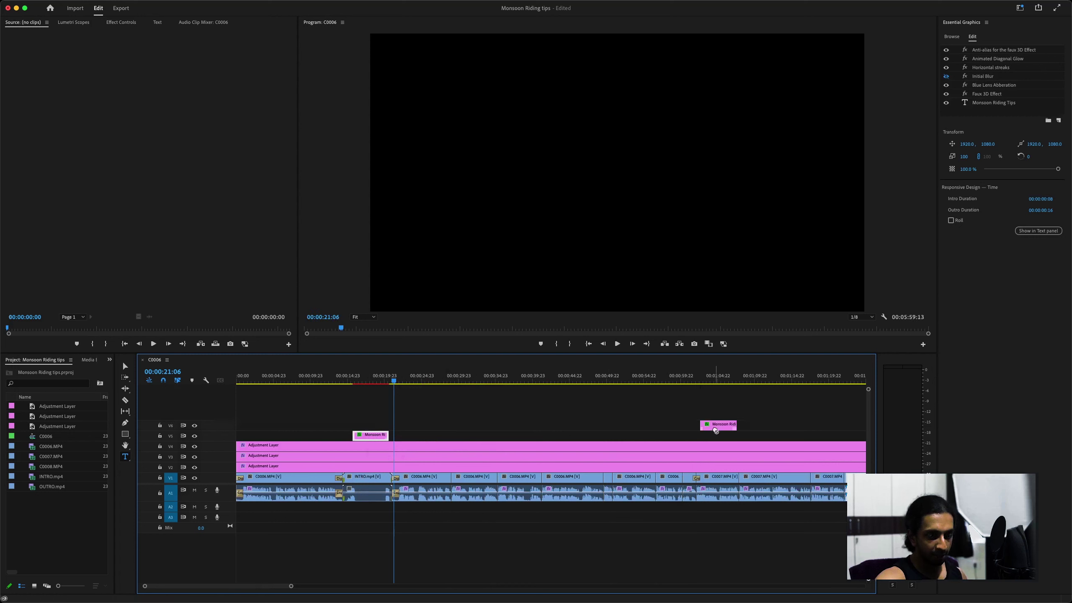
pyautogui.click(693, 380)
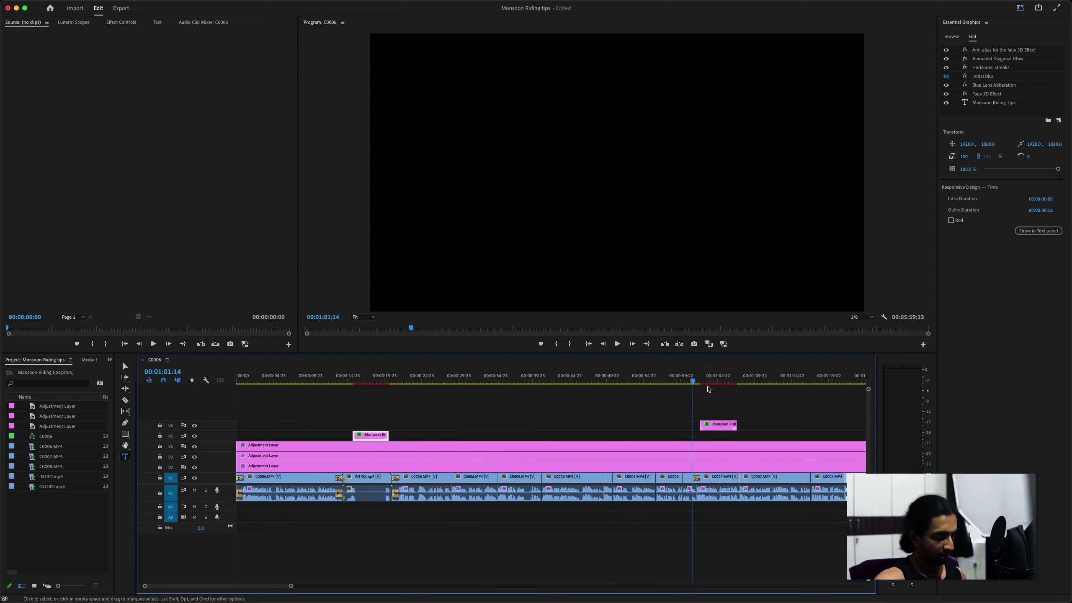
pyautogui.hscroll(5, 658, 393)
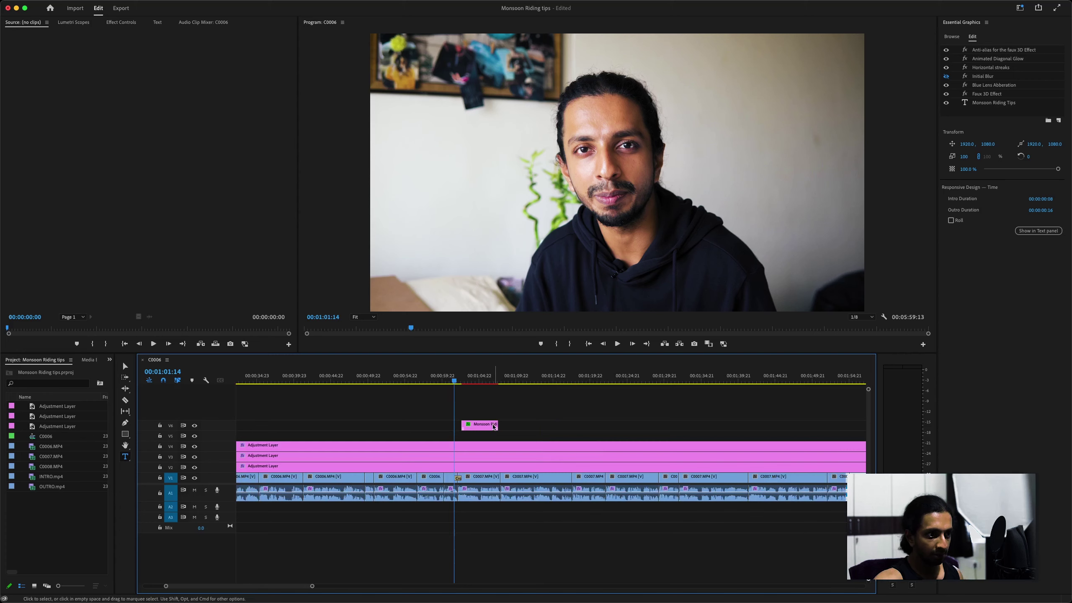
pyautogui.moveTo(482, 427); pyautogui.dragTo(482, 438)
# Play the section around the copied title and move the copy so that it starts at about 00:01:07
pyautogui.press('space')
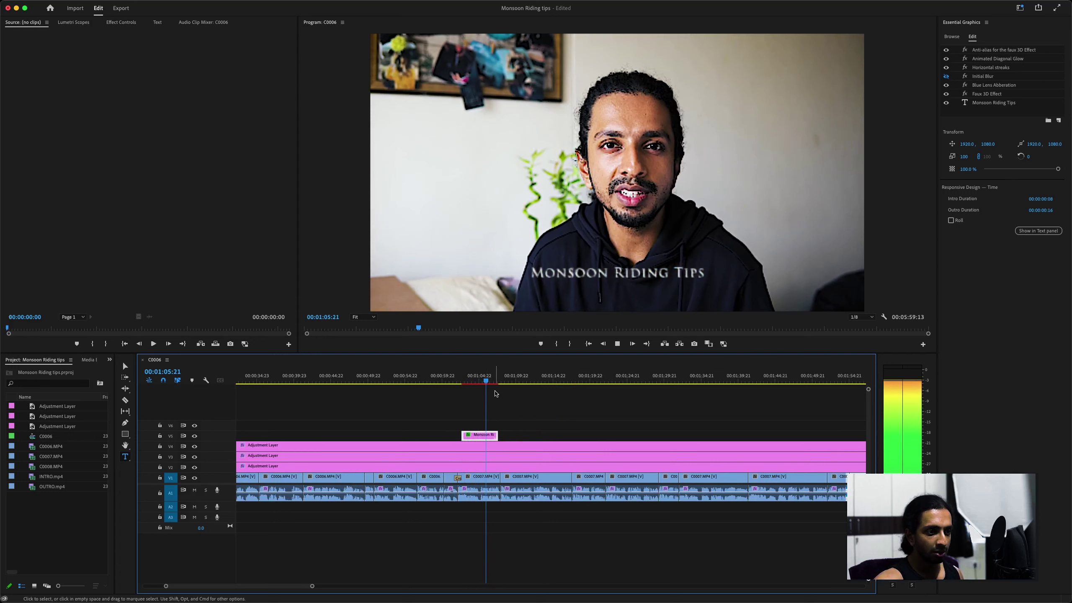
pyautogui.press('space')
pyautogui.moveTo(481, 435); pyautogui.dragTo(515, 435)
pyautogui.press('space')
pyautogui.press('space')
# Left-align the copied title's text and give it a black background with size 25 and rounded corners
pyautogui.click(993, 103)
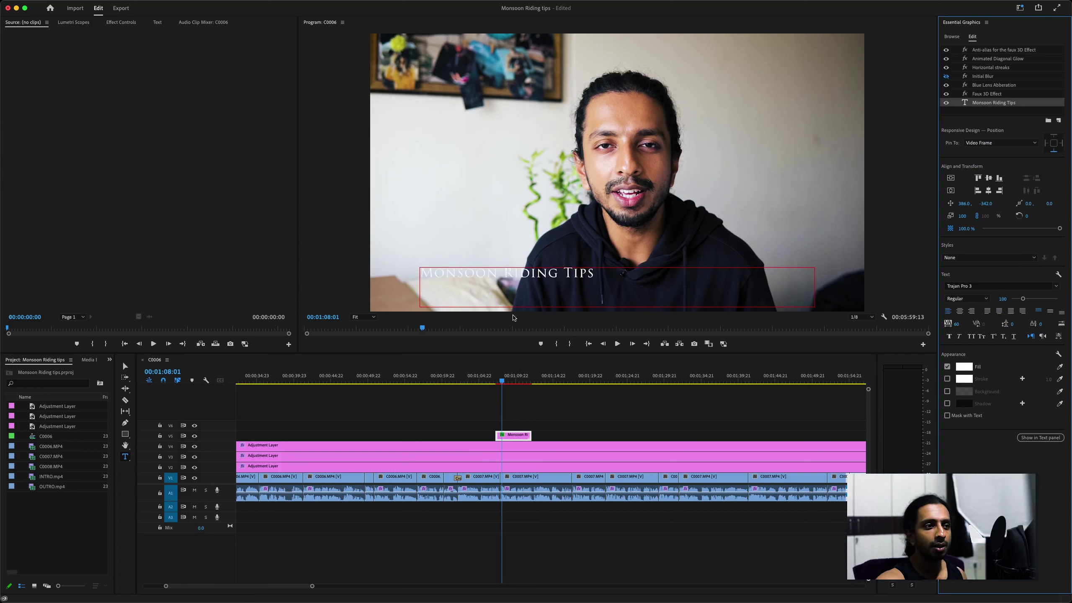
pyautogui.click(946, 391)
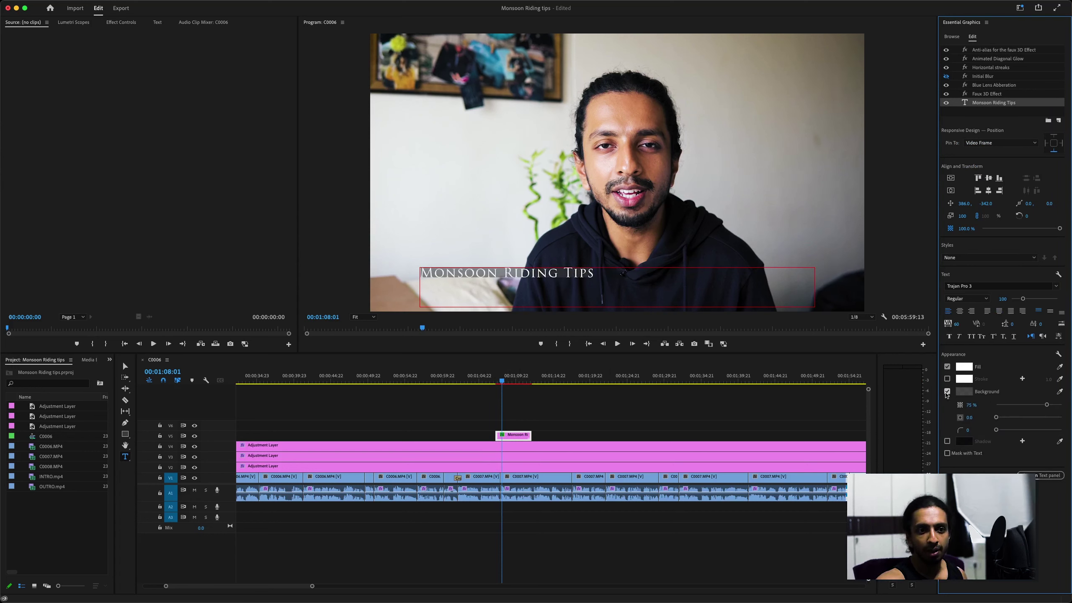
pyautogui.click(963, 392)
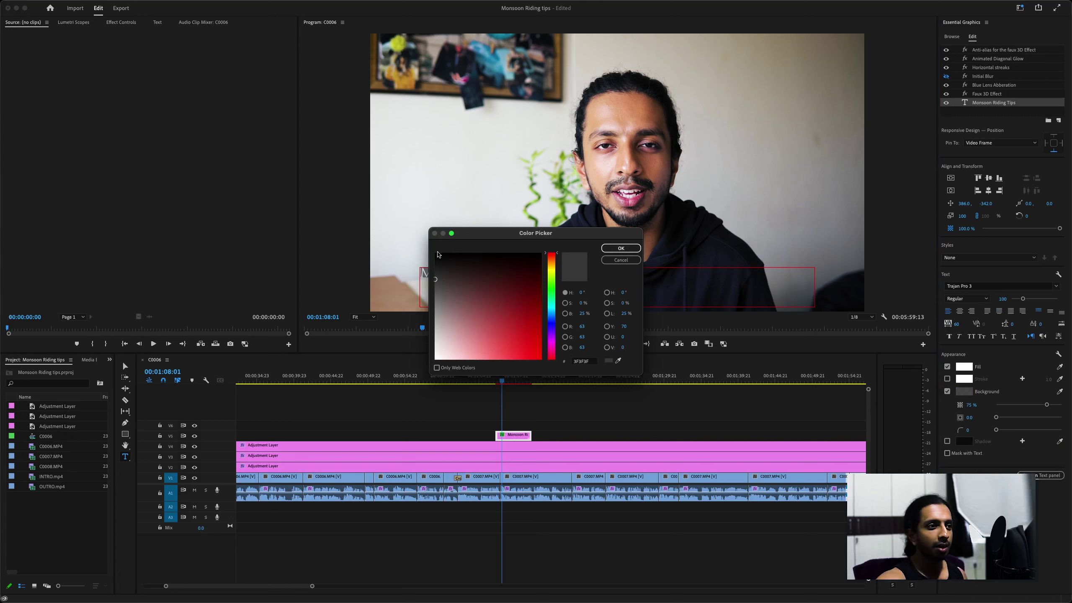
pyautogui.click(621, 248)
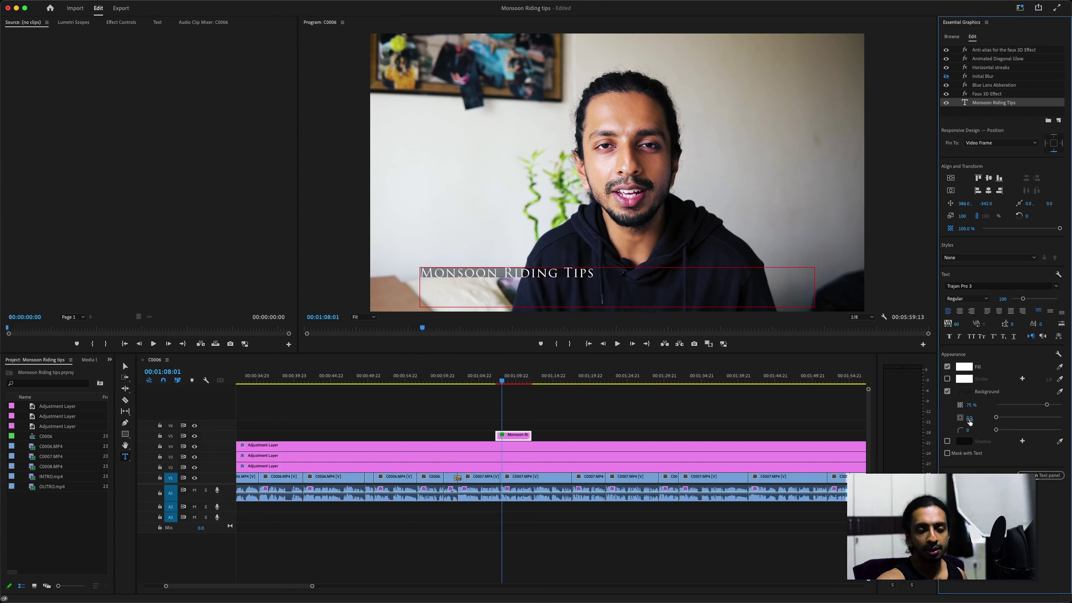
pyautogui.click(969, 417)
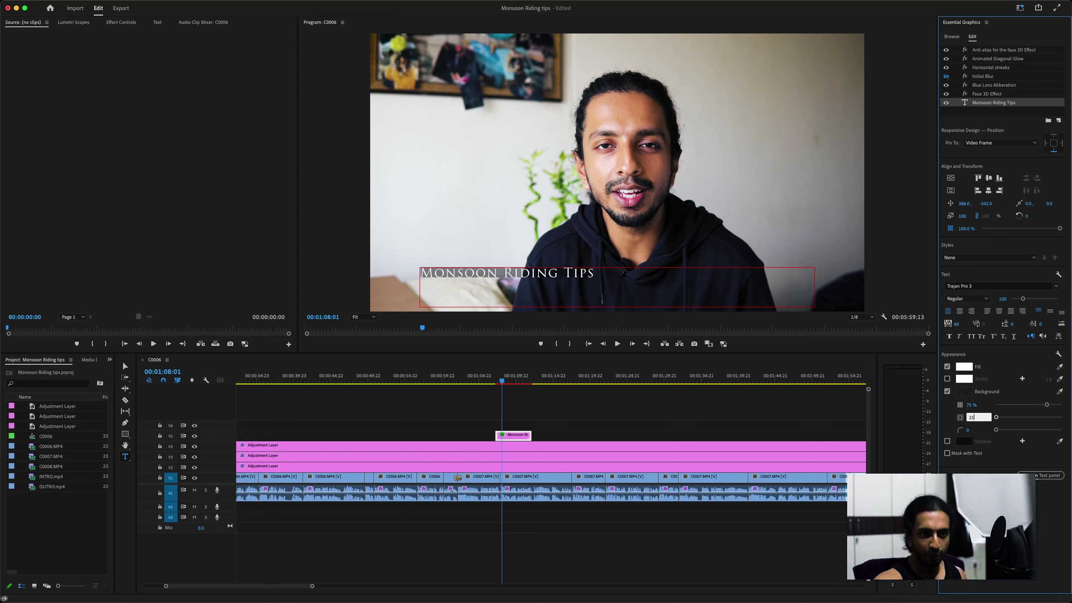
pyautogui.press('Return')
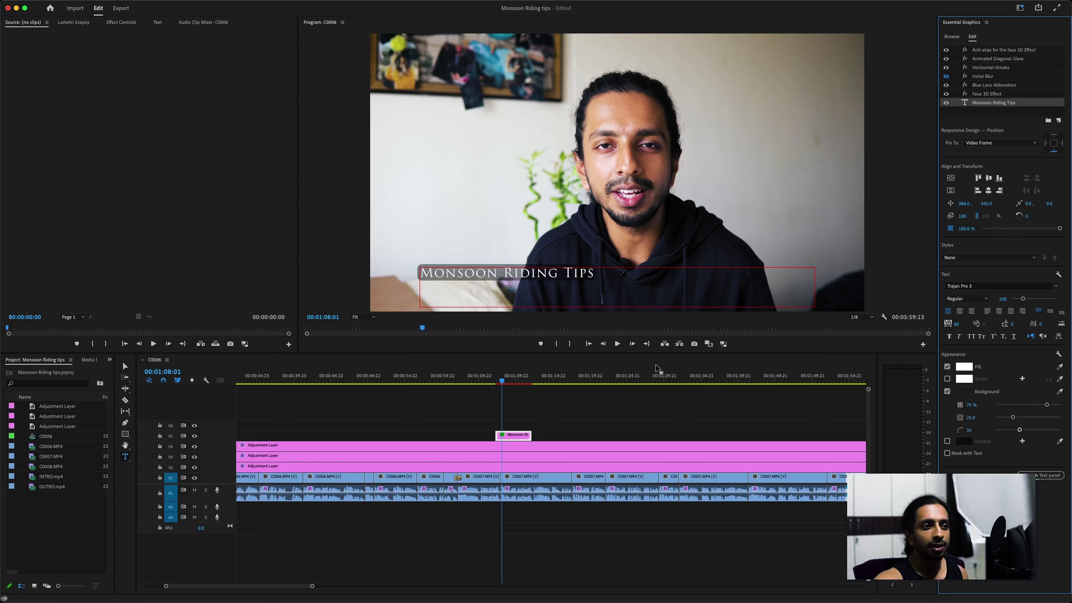
# Change the copied title's text to "1. Use adequate rain gear" and play it back
pyautogui.tripleClick(499, 272)
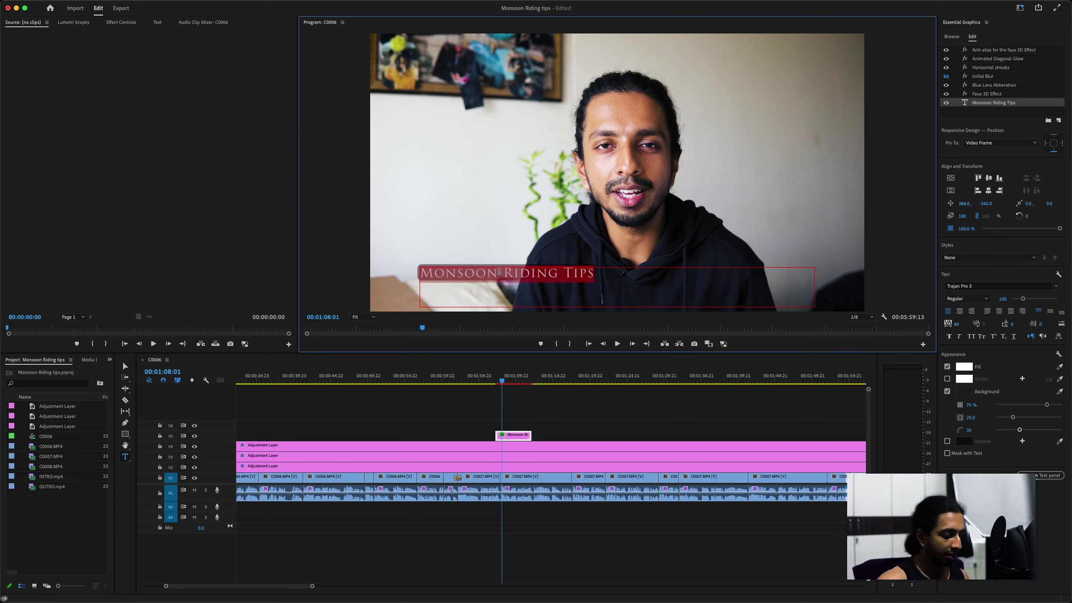
pyautogui.write('1. H')
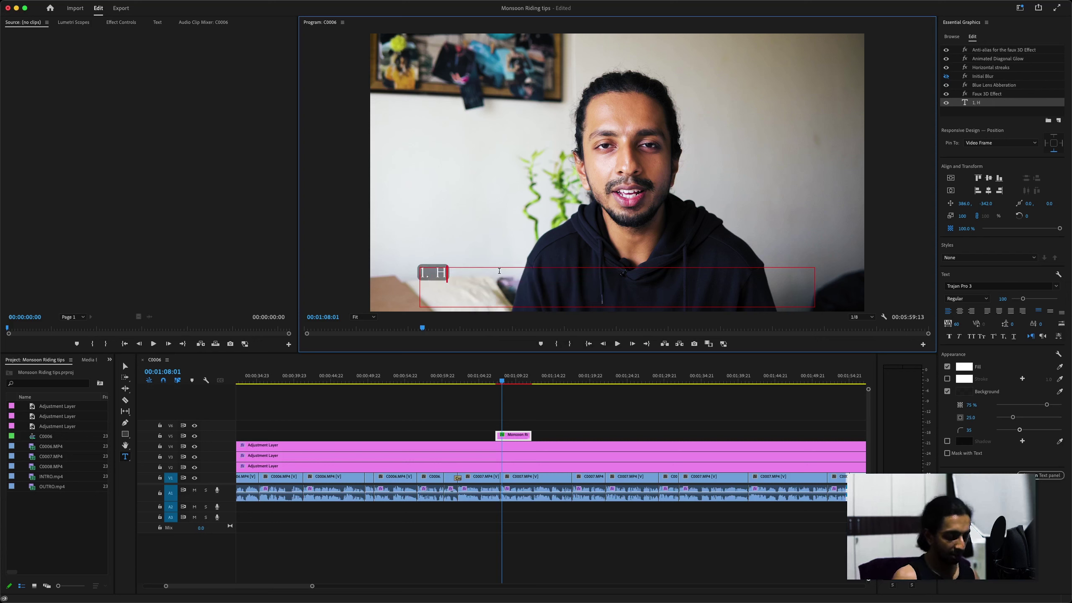
pyautogui.press('BackSpace')
pyautogui.write('Use adequate')
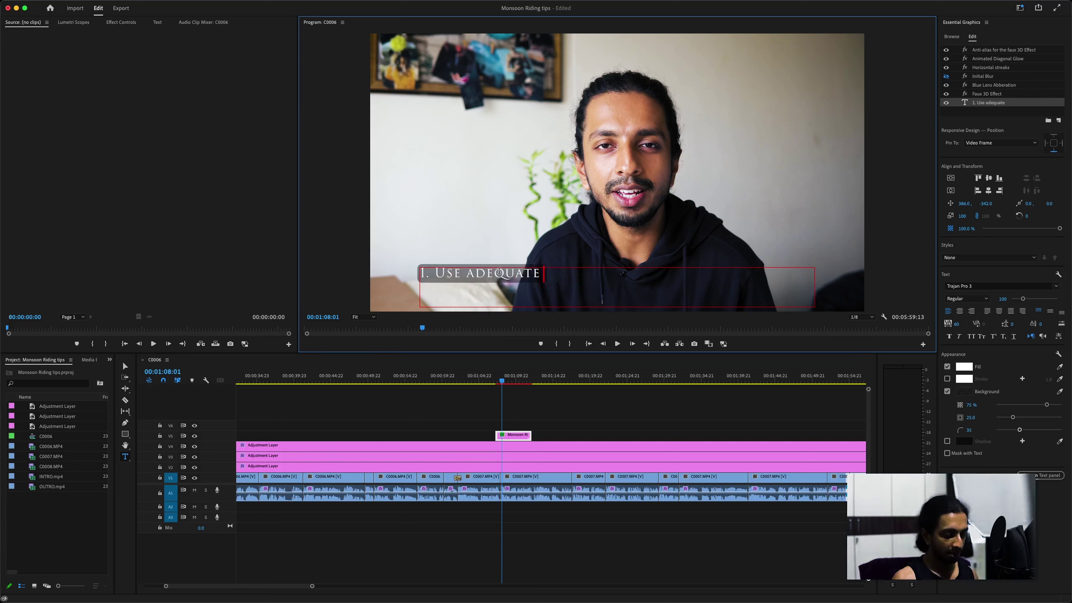
pyautogui.write(' rain gear')
pyautogui.click(472, 403)
pyautogui.press('space')
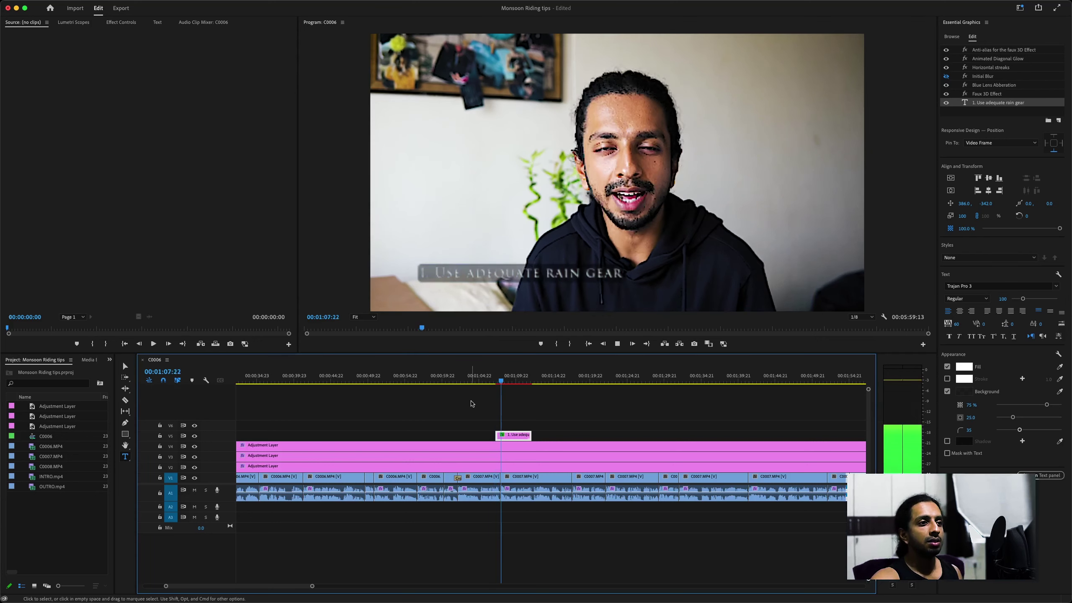
pyautogui.press('space')
# Duplicate the first tip's caption on V5 and place the copy so that it starts at about 00:02:35
pyautogui.press('-')
pyautogui.press('-')
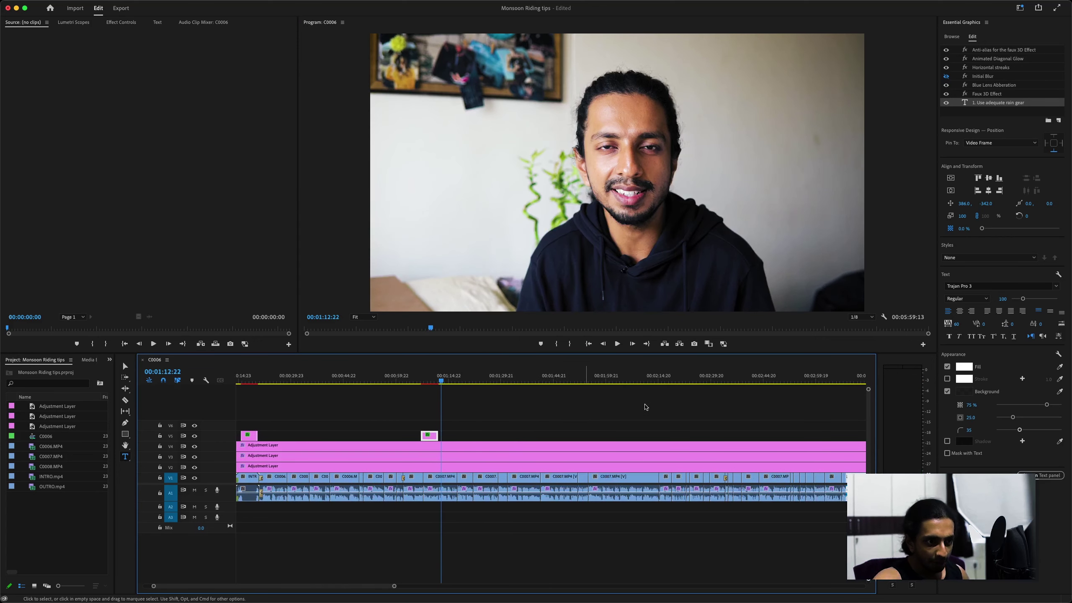
pyautogui.moveTo(426, 439); pyautogui.dragTo(733, 440)
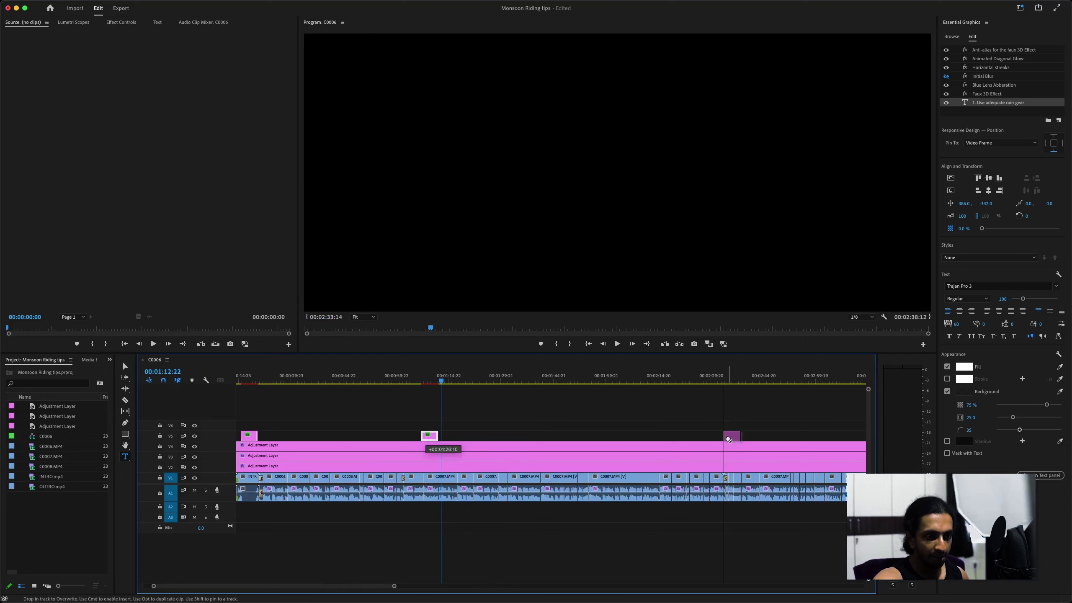
pyautogui.hscroll(3, 733, 399)
pyautogui.scroll(5, 623, 399)
pyautogui.click(625, 381)
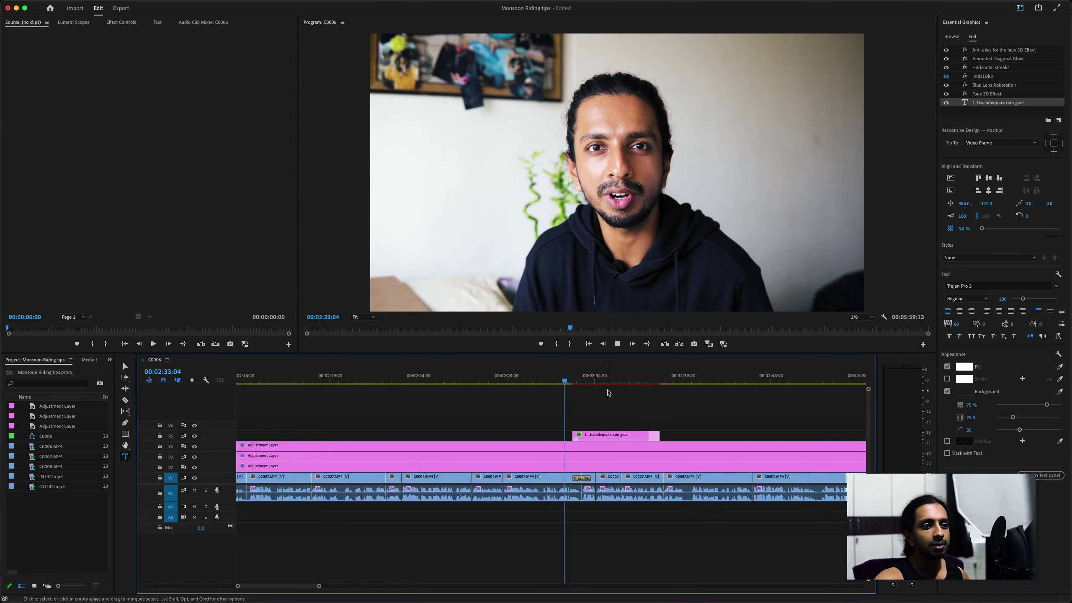
pyautogui.press('space')
pyautogui.moveTo(616, 435); pyautogui.dragTo(647, 436)
pyautogui.click(612, 378)
# Change the copied caption's text to "2. Prepare your motorcycle" and play it back
pyautogui.doubleClick(423, 274)
pyautogui.write('2')
pyautogui.press('BackSpace')
pyautogui.press('BackSpace')
pyautogui.press('BackSpace')
pyautogui.press('BackSpace')
pyautogui.press('BackSpace')
pyautogui.press('BackSpace')
pyautogui.press('BackSpace')
pyautogui.press('BackSpace')
pyautogui.press('BackSpace')
pyautogui.press('BackSpace')
pyautogui.press('BackSpace')
pyautogui.press('BackSpace')
pyautogui.press('BackSpace')
pyautogui.press('BackSpace')
pyautogui.press('BackSpace')
pyautogui.press('BackSpace')
pyautogui.press('BackSpace')
pyautogui.press('BackSpace')
pyautogui.press('BackSpace')
pyautogui.press('BackSpace')
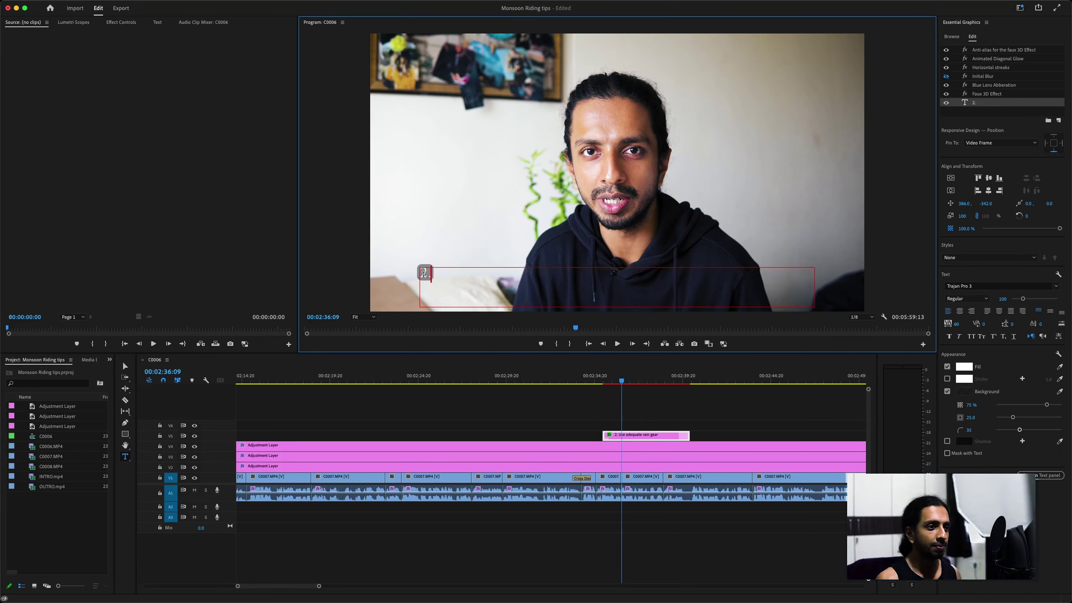
pyautogui.write('Prepare your motorcycle for')
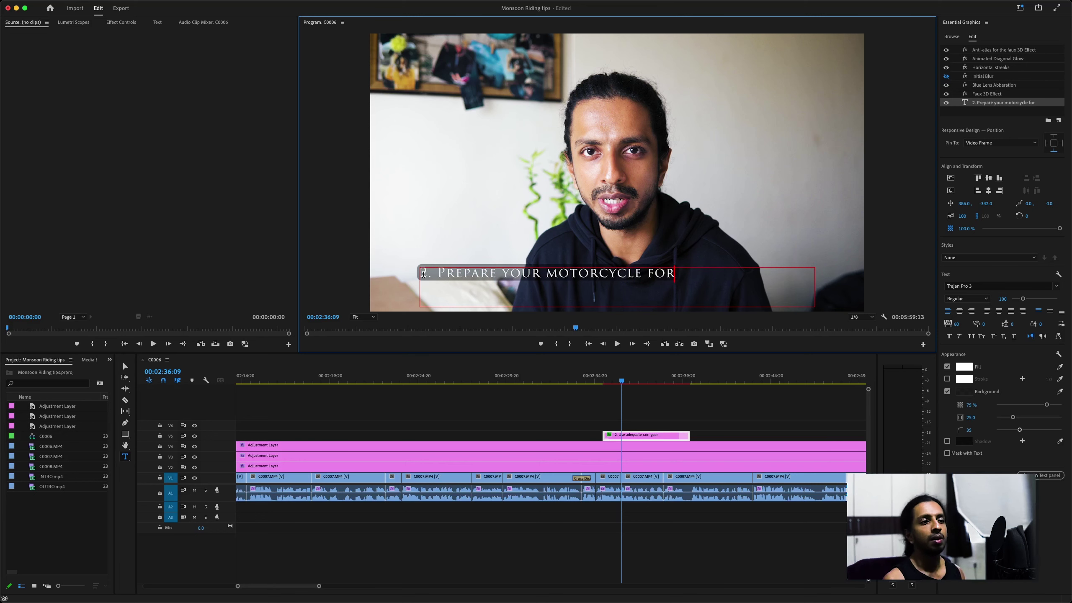
pyautogui.click(624, 413)
pyautogui.press('space')
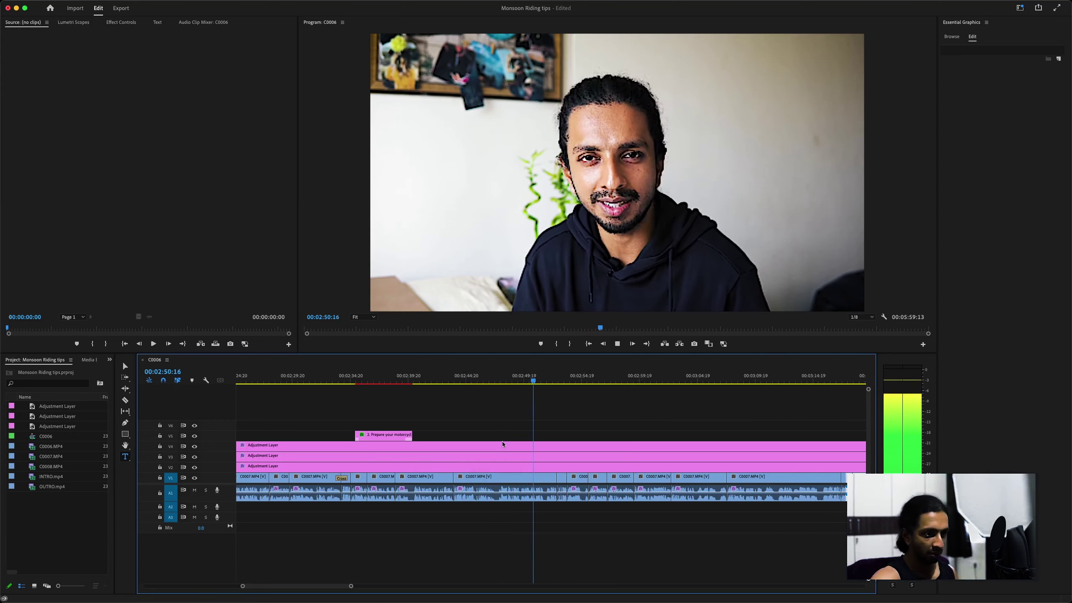
# Give the caption copy at about 00:04:07 the text "3. Precautions to be taken by the rider" and play it back
pyautogui.press('space')
pyautogui.press('=')
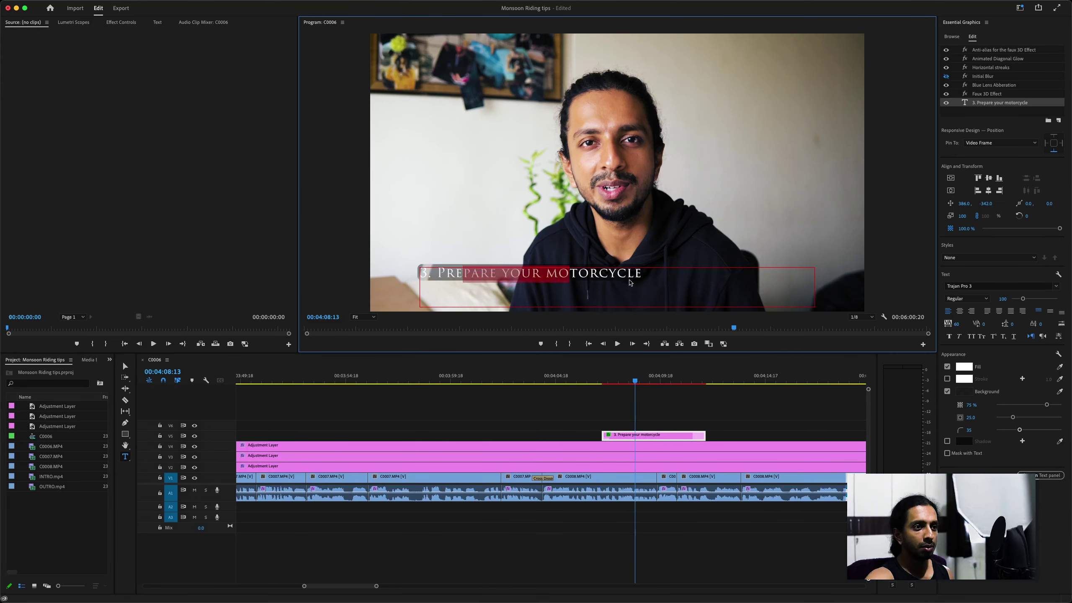
pyautogui.write('Precautions to be taken by the rider')
pyautogui.click(535, 405)
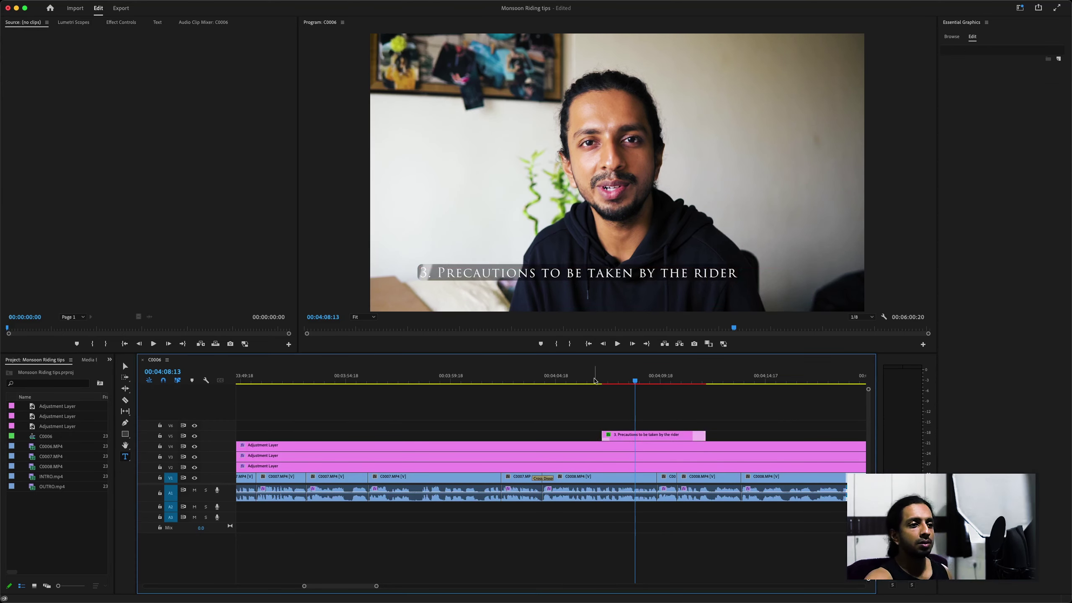
pyautogui.press('space')
# Reword the second tip's caption to "2. Preparing your motorcycle"
pyautogui.press('-')
pyautogui.click(510, 376)
pyautogui.click(511, 435)
pyautogui.click(496, 269)
pyautogui.write('ing your motorcycle')
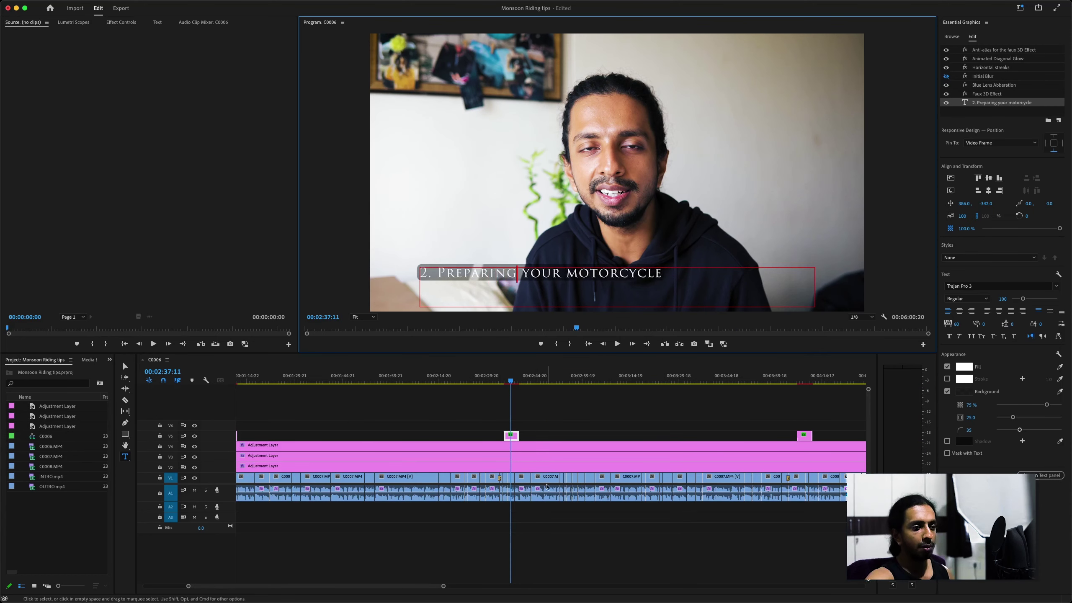
pyautogui.click(535, 405)
# Play back the first tip's caption and check the closing part of the timeline
pyautogui.hscroll(-5, 534, 405)
pyautogui.click(428, 375)
pyautogui.press('space')
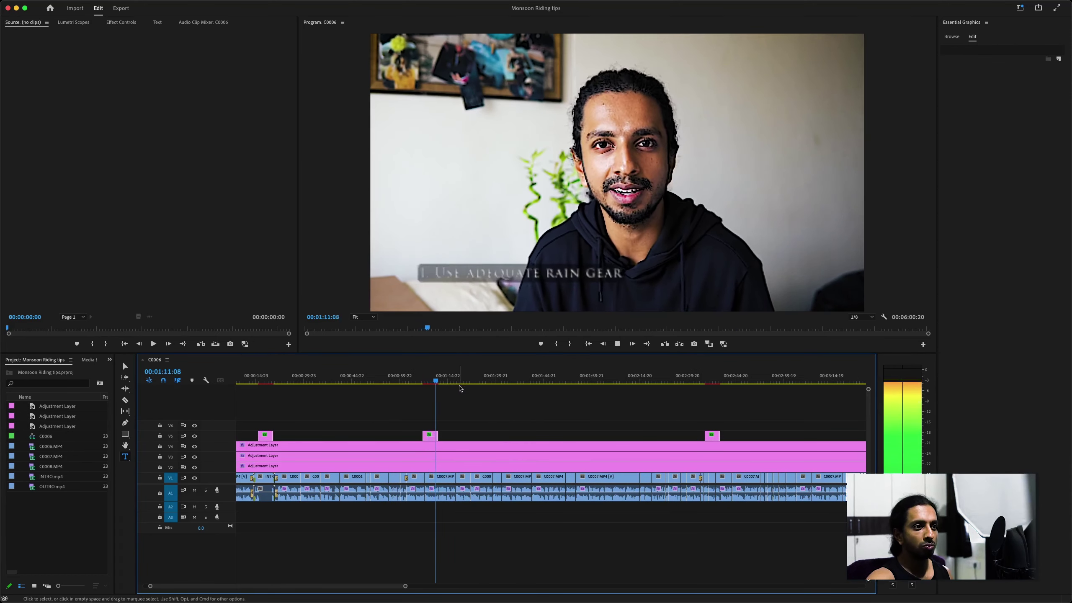
pyautogui.hscroll(10, 673, 384)
pyautogui.press('space')
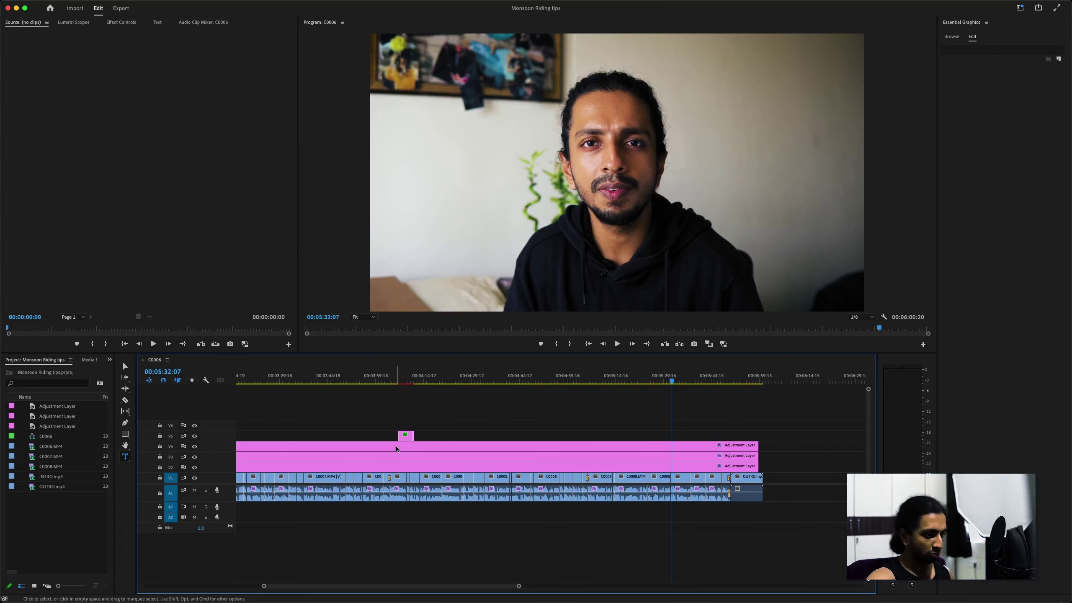
# Duplicate the third tip's caption on V5 so that the copy starts at about 00:05:06
pyautogui.moveTo(404, 435); pyautogui.dragTo(579, 435)
pyautogui.press('=')
pyautogui.press('space')
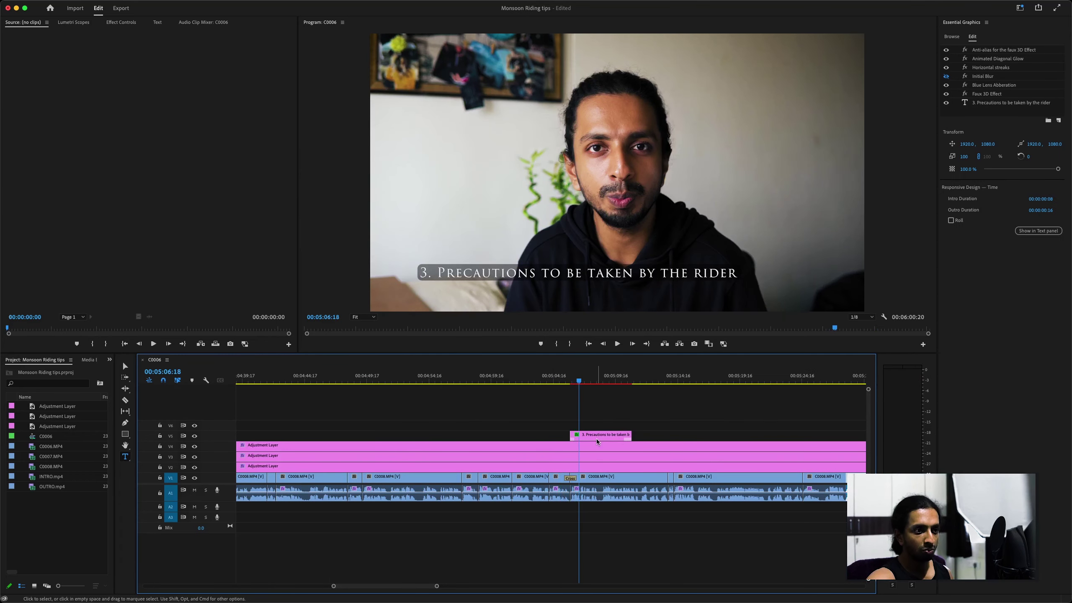
# Change the copied caption's text to "Pro tip - check the weather forecast beforehand" and widen its text box to fit one line
pyautogui.moveTo(419, 274); pyautogui.dragTo(737, 283)
pyautogui.write('Pro tip - check the weather fo')
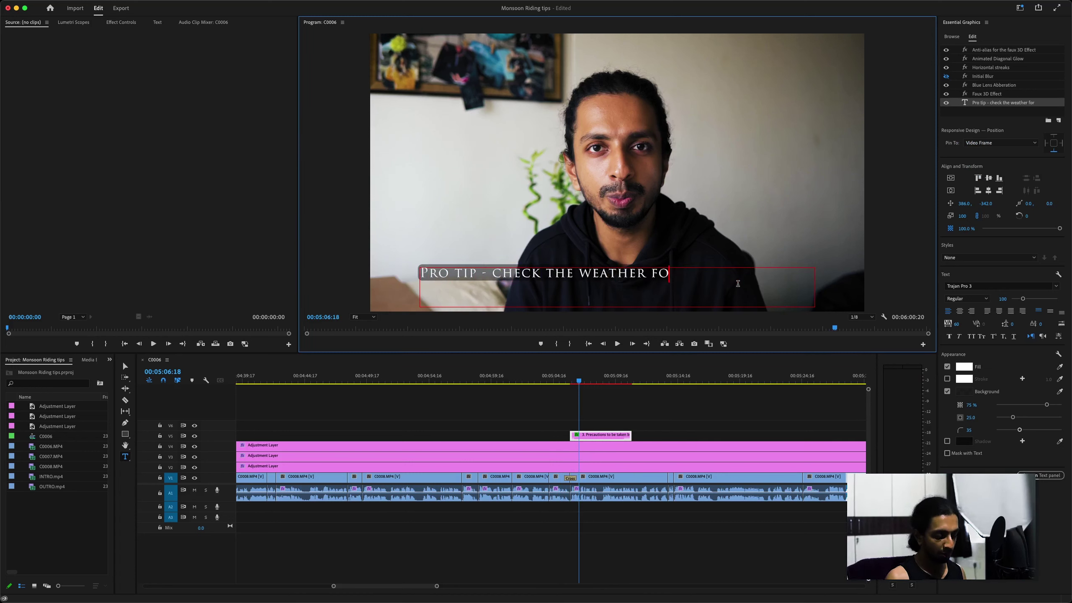
pyautogui.write('recast beforehand')
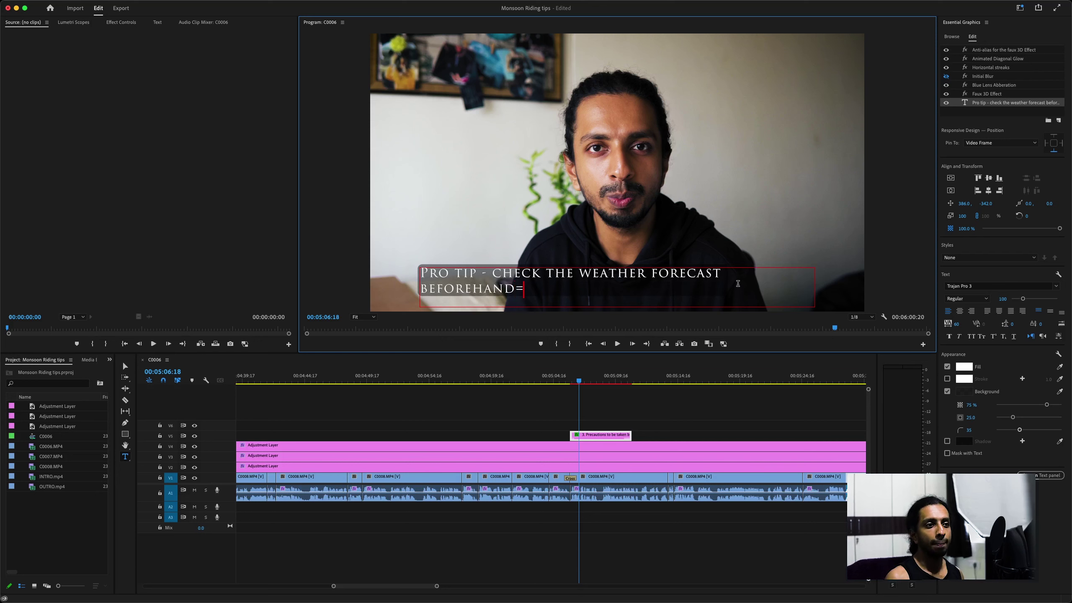
pyautogui.press('Escape')
pyautogui.moveTo(419, 287); pyautogui.dragTo(408, 288)
# Play back the pro tip caption and extend its end to about 00:05:12
pyautogui.press('space')
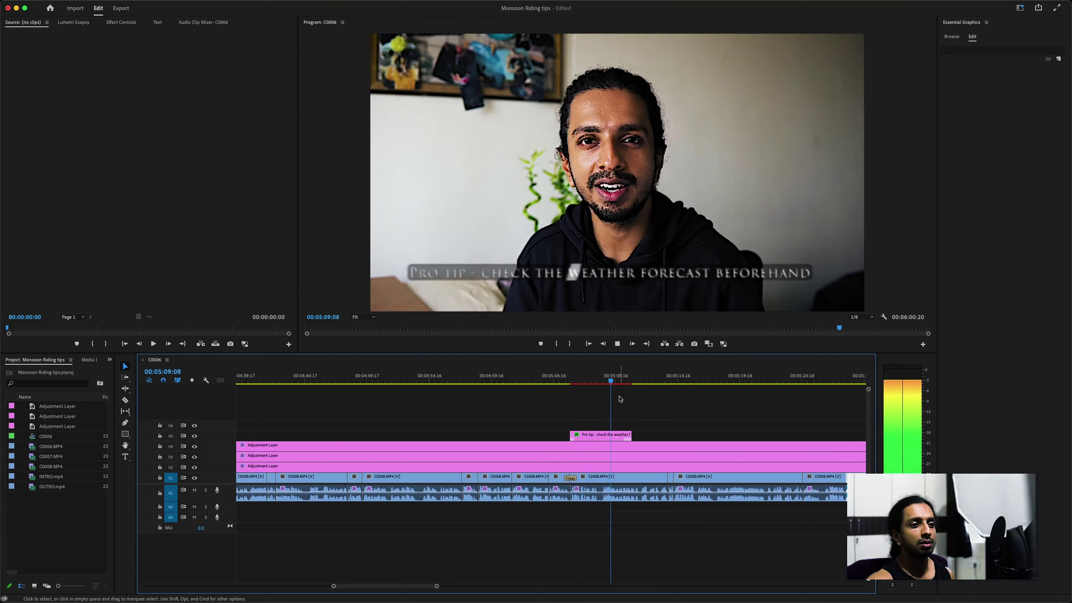
pyautogui.moveTo(630, 439); pyautogui.dragTo(641, 441)
pyautogui.press('space')
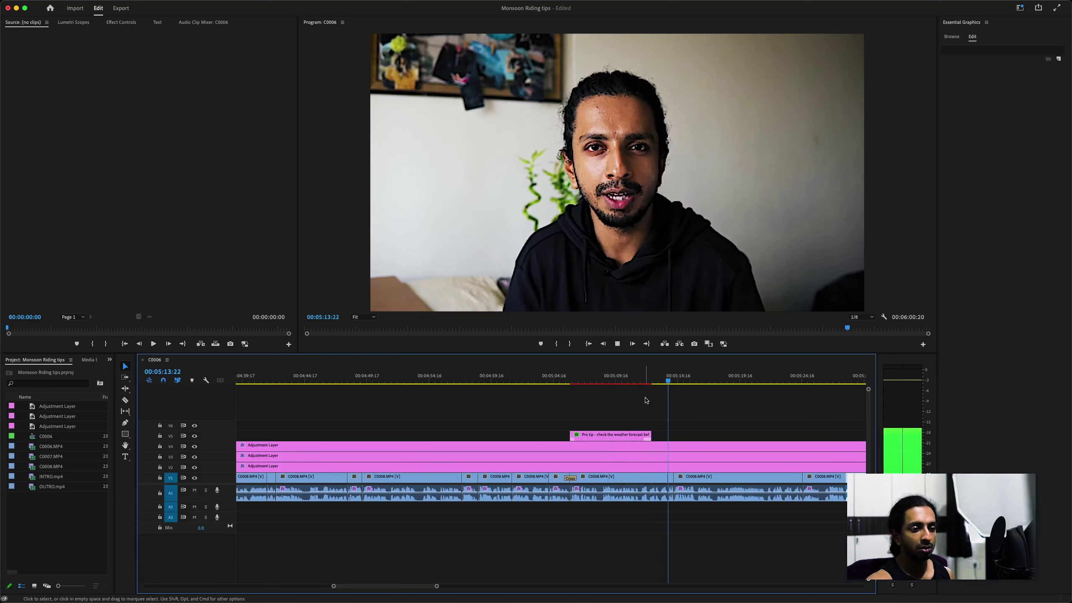
# Add the Youtube_Subscribe_2 template on V5 at about 00:05:40 and move its audio to A3
pyautogui.press('-')
pyautogui.hscroll(10, 638, 422)
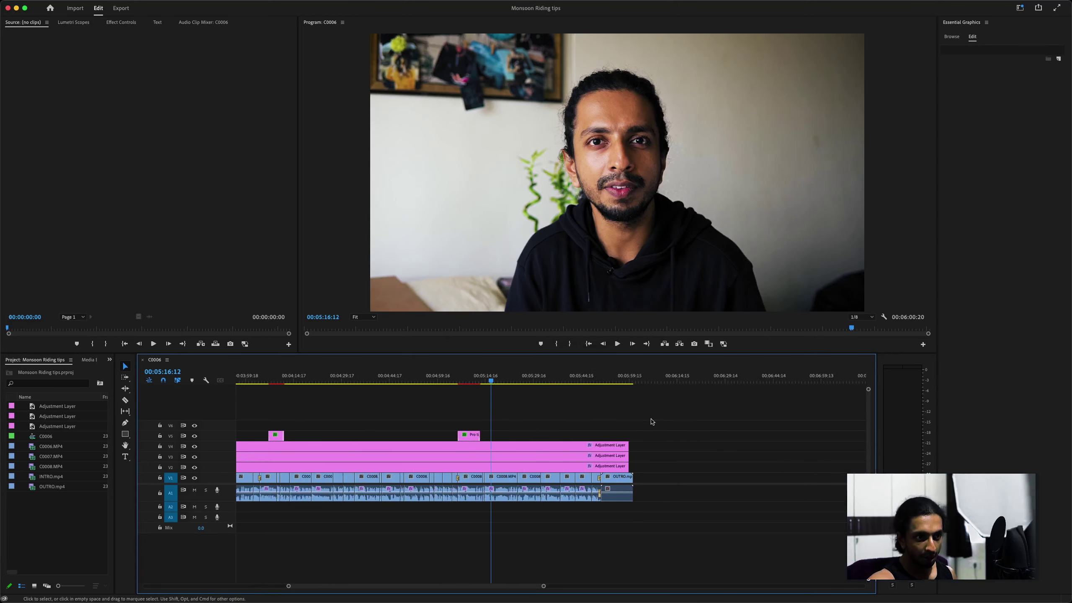
pyautogui.click(516, 382)
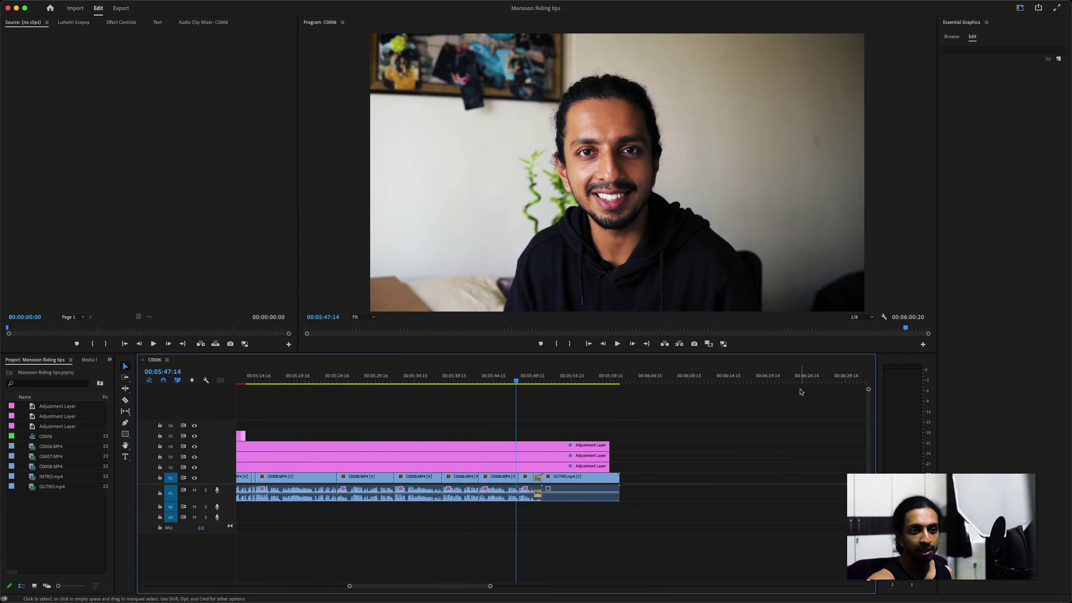
pyautogui.click(950, 37)
pyautogui.scroll(-20, 966, 230)
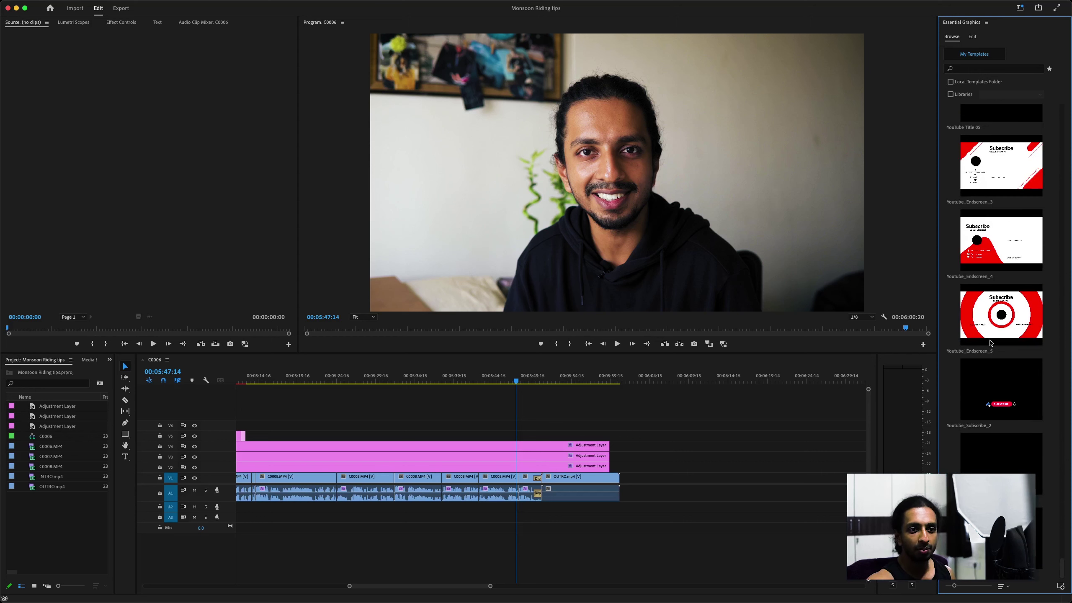
pyautogui.moveTo(1007, 408); pyautogui.dragTo(458, 441)
pyautogui.moveTo(496, 526)
pyautogui.mouseDown()
pyautogui.moveTo(494, 509)
pyautogui.moveTo(482, 517)
pyautogui.mouseUp()
# Play the subscribe graphic, set its position to 1920, 1605 and save the project
pyautogui.press('space')
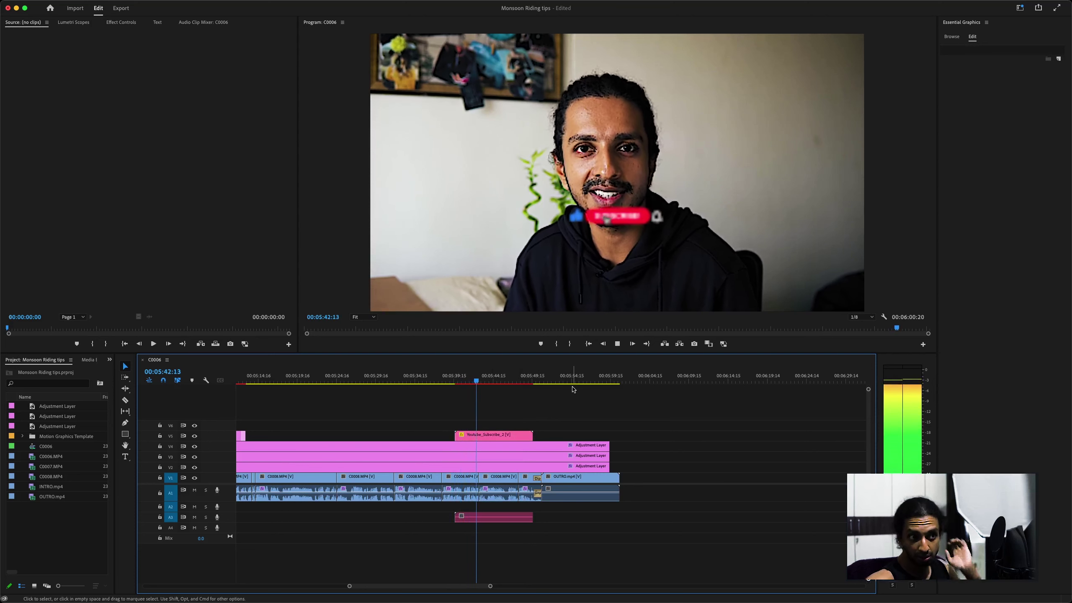
pyautogui.click(506, 438)
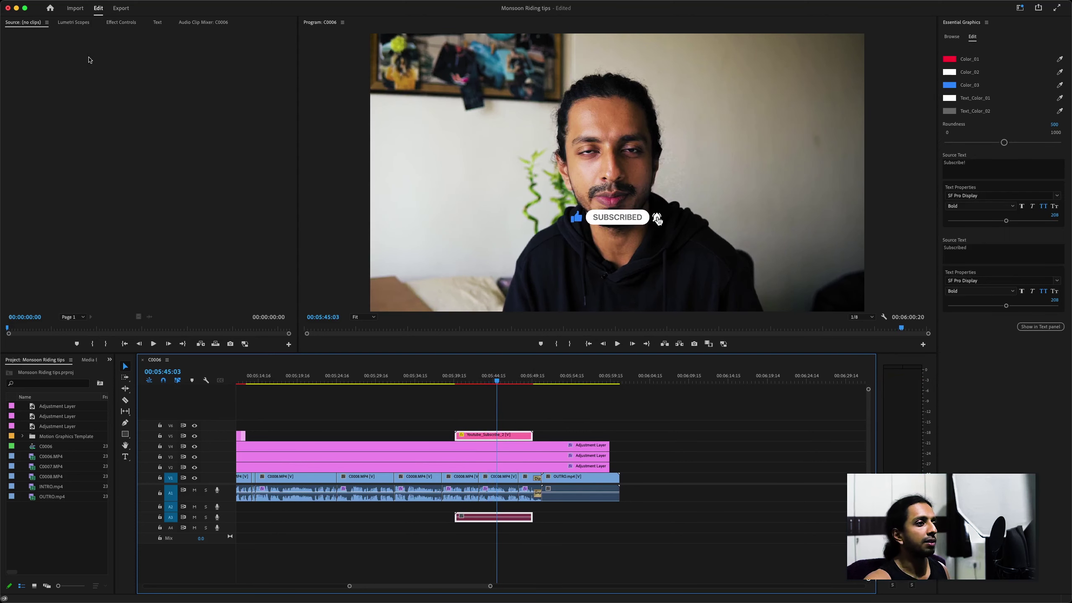
pyautogui.click(120, 23)
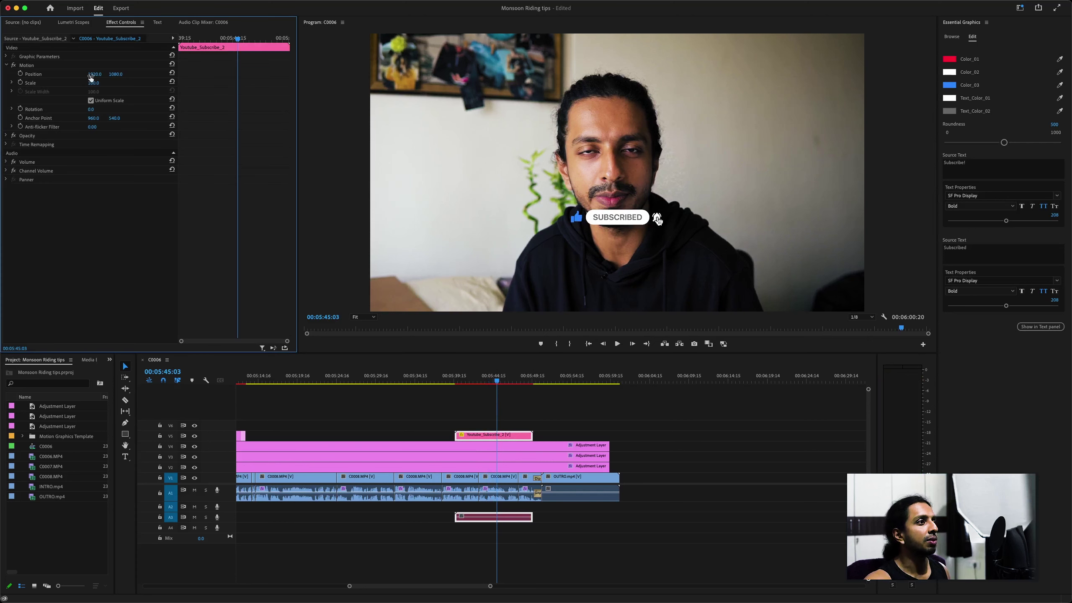
pyautogui.moveTo(94, 73); pyautogui.dragTo(122, 73)
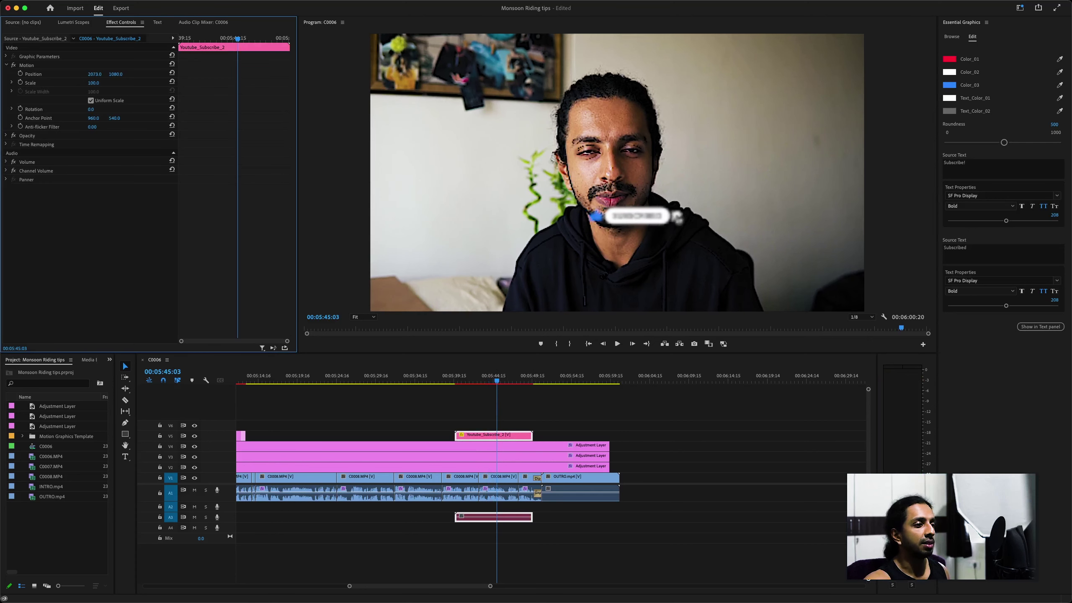
pyautogui.moveTo(116, 74); pyautogui.dragTo(318, 73)
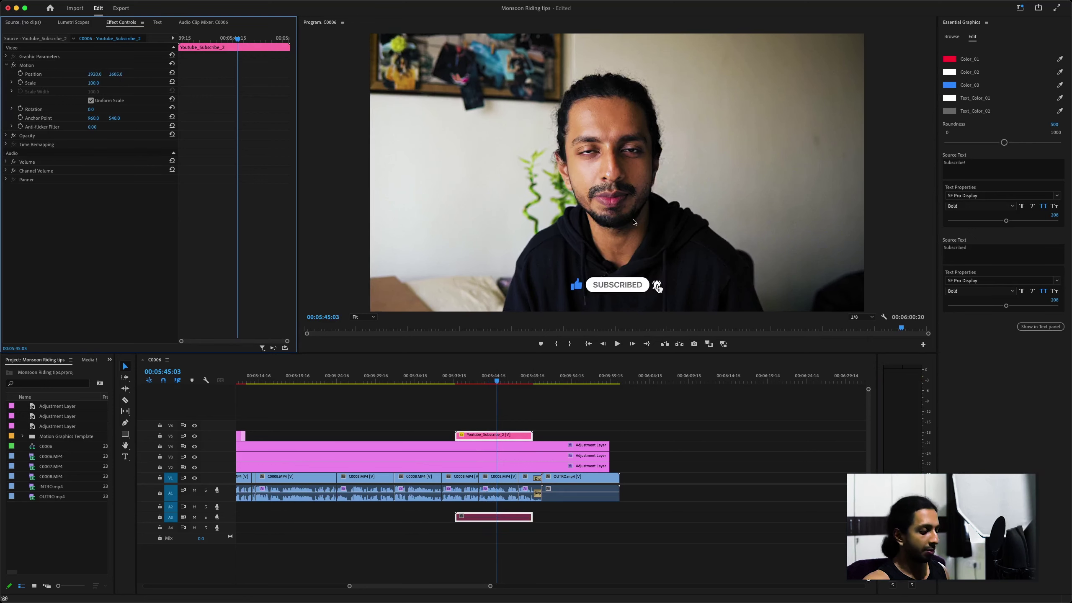
pyautogui.press('super+s')
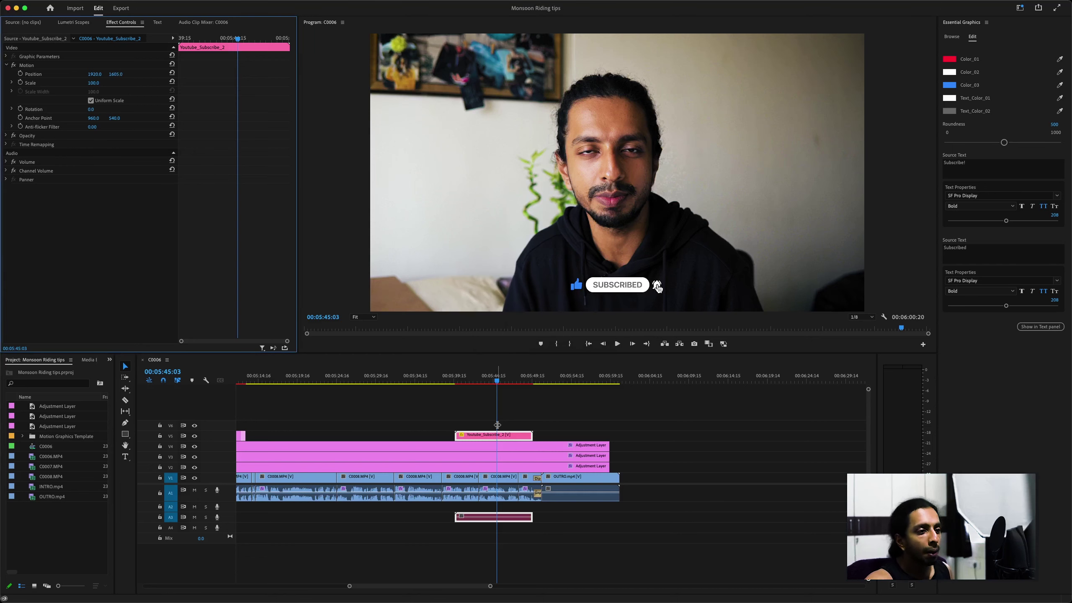
# Play back the rest of the subscribe graphic into the start of the outro
pyautogui.press('space')
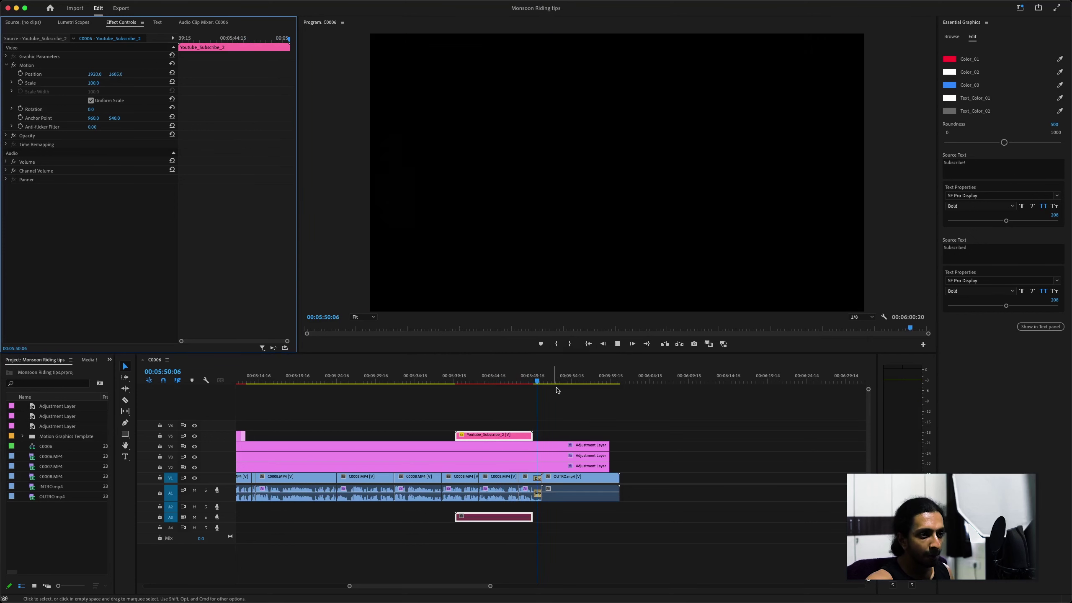
pyautogui.click(570, 404)
pyautogui.press('space')
# Reword the first tip's caption to "1. Using adequate rain gear"
pyautogui.press('-')
pyautogui.press('-')
pyautogui.press('-')
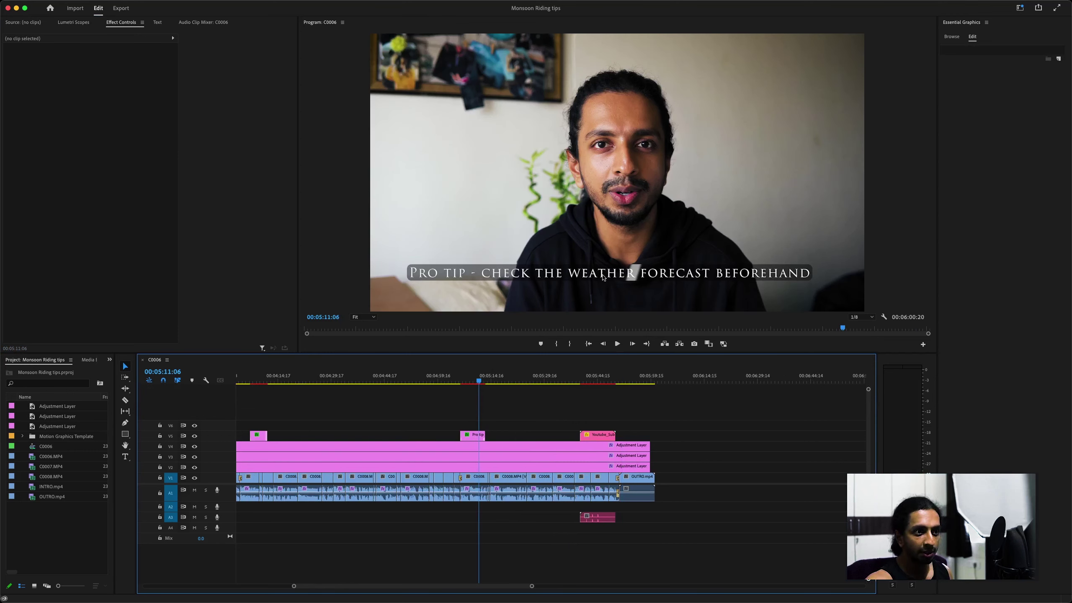
pyautogui.hscroll(-5, 464, 412)
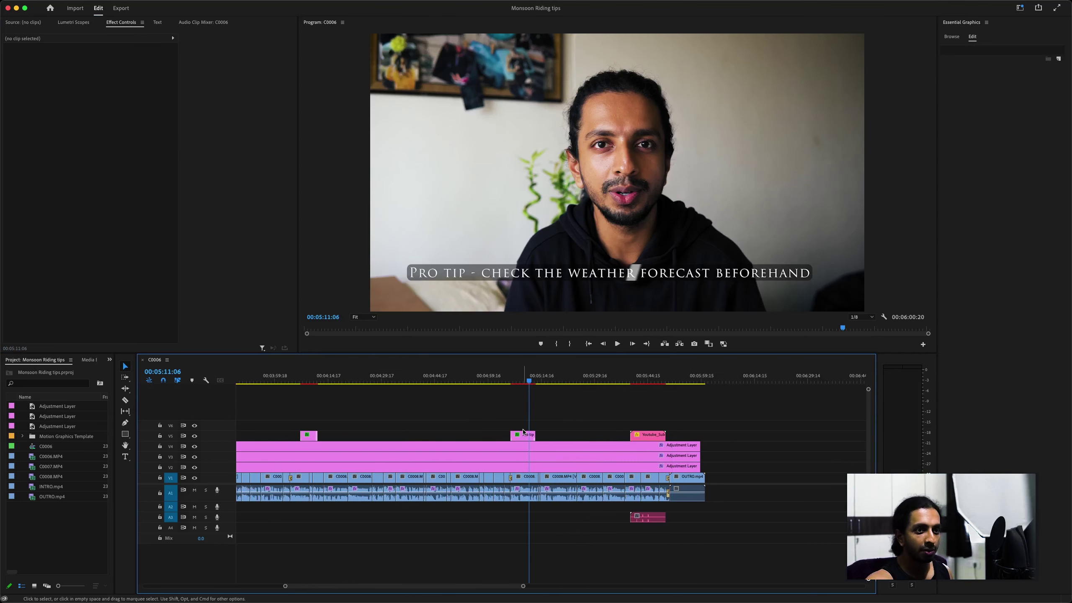
pyautogui.moveTo(364, 383); pyautogui.dragTo(447, 383)
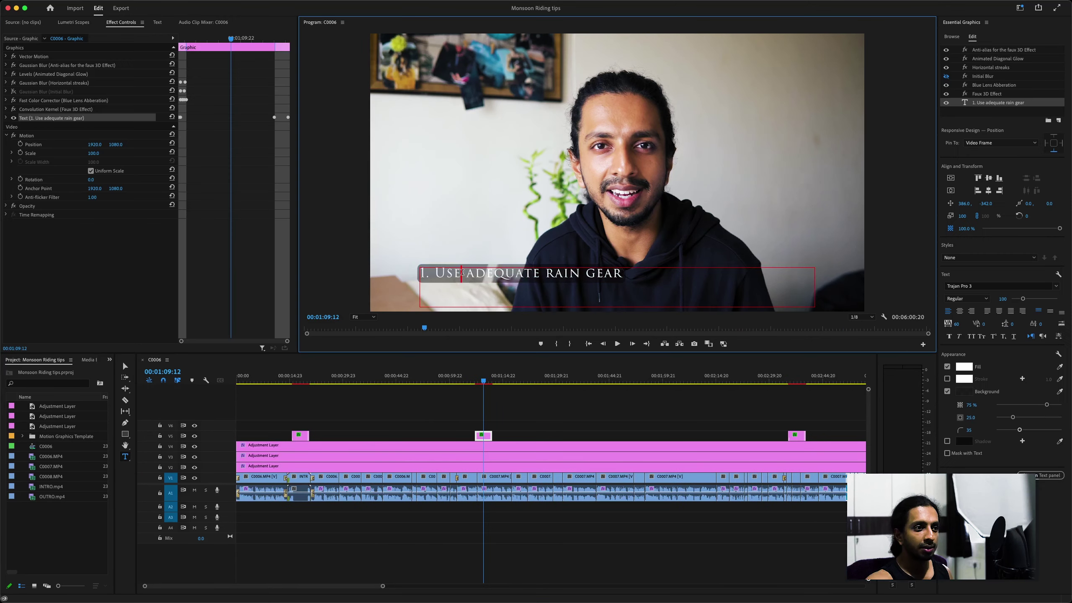
pyautogui.press('BackSpace')
pyautogui.write('ing adequate rain gear')
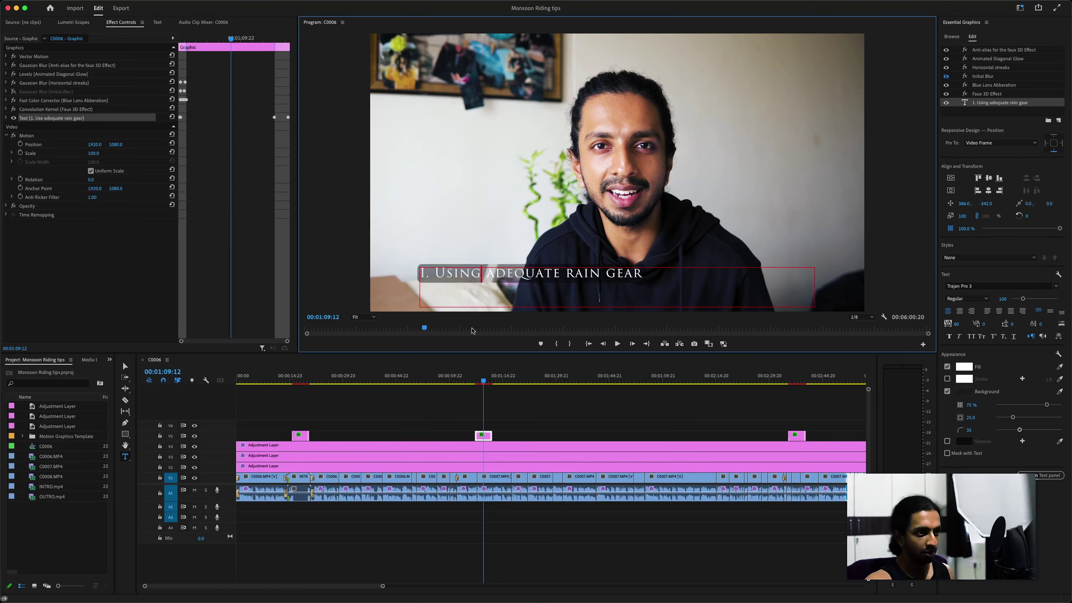
pyautogui.click(390, 408)
# Check the timeline between the intro title and about 00:00:46, and save the project
pyautogui.click(300, 378)
pyautogui.click(403, 379)
pyautogui.click(300, 378)
pyautogui.click(404, 382)
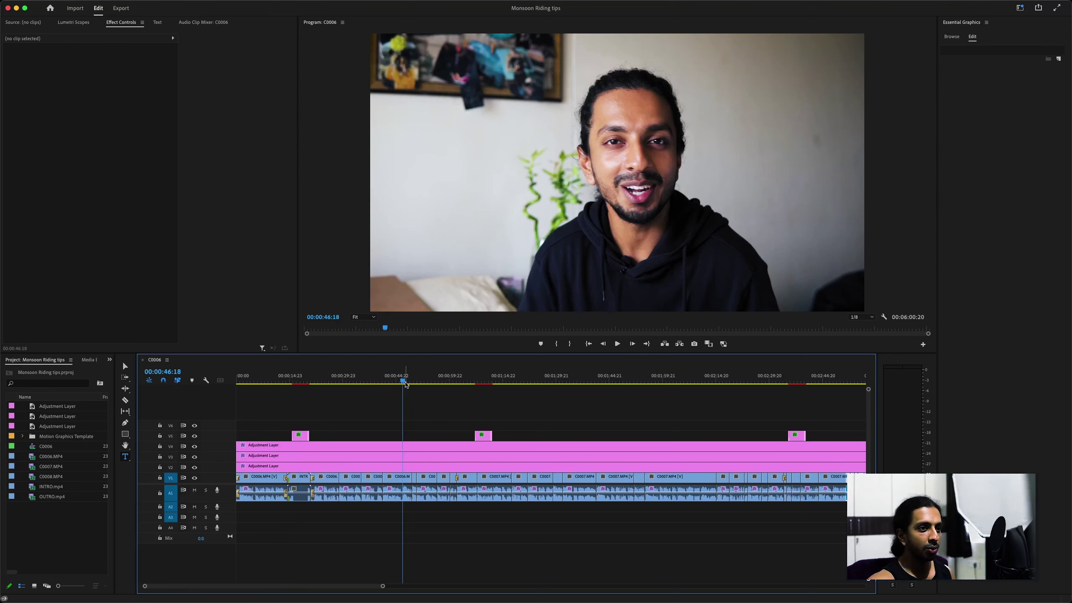
pyautogui.moveTo(1070, 322)
pyautogui.press('super+s')
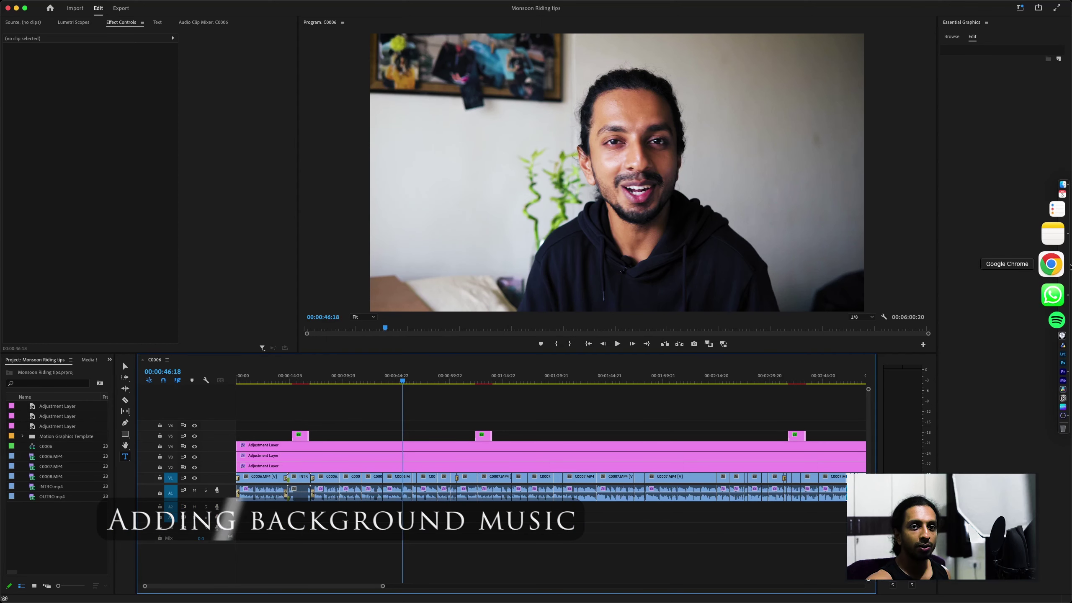
# Switch to Google Chrome, search YouTube for "audio library" to find copyright-free music, and quit the browser
pyautogui.click(1069, 266)
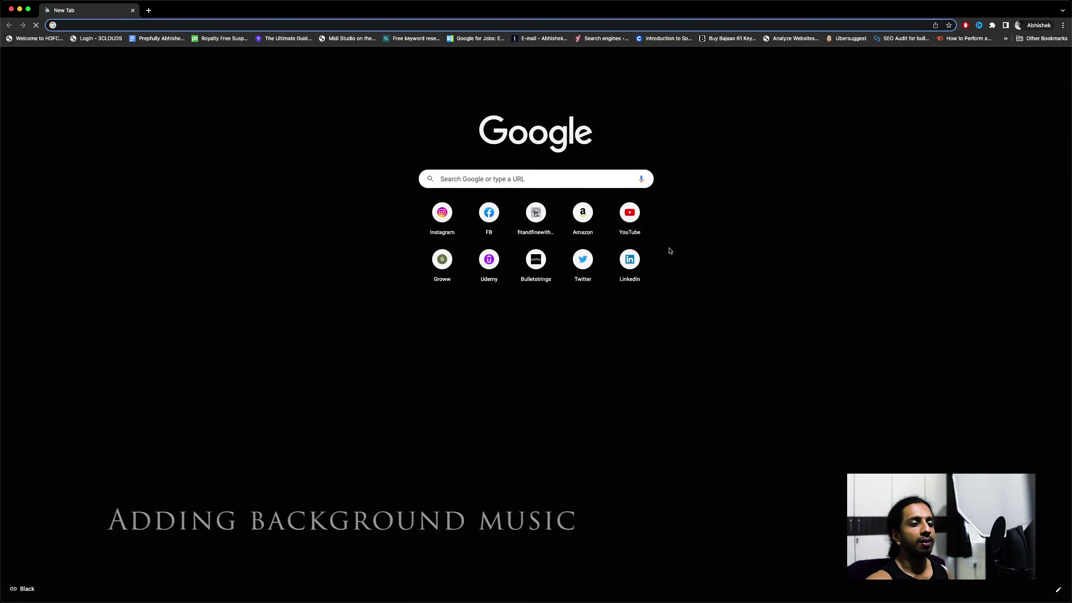
pyautogui.click(634, 227)
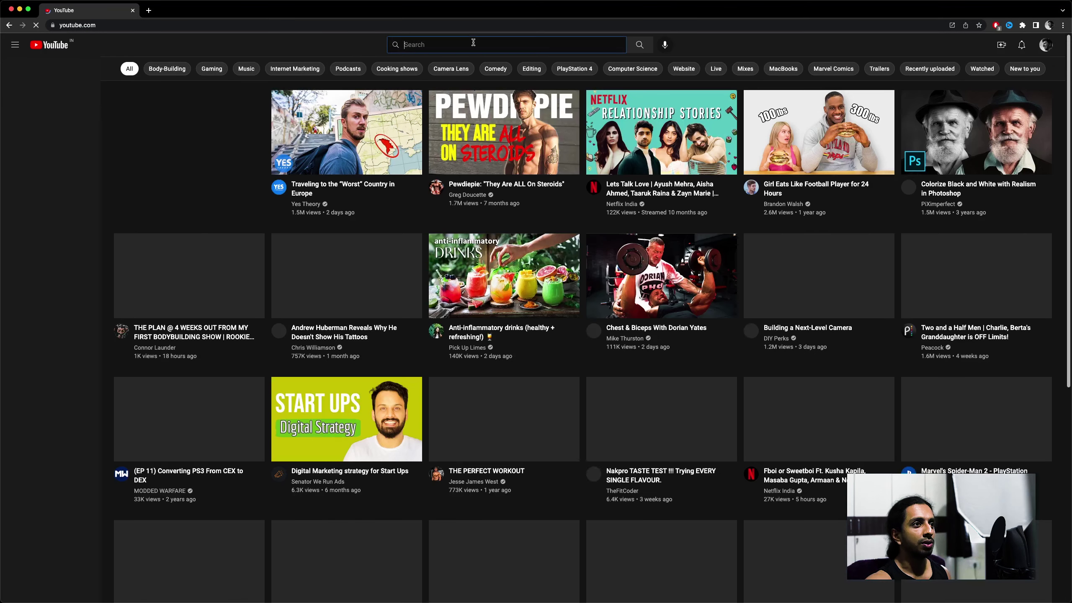
pyautogui.click(473, 44)
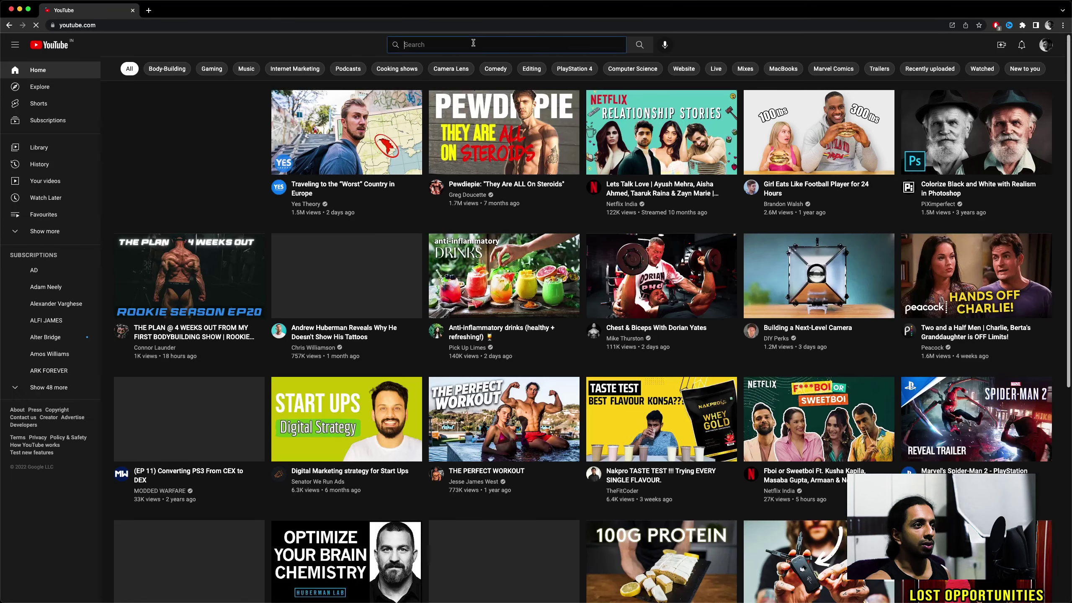
pyautogui.write('aud')
pyautogui.click(466, 69)
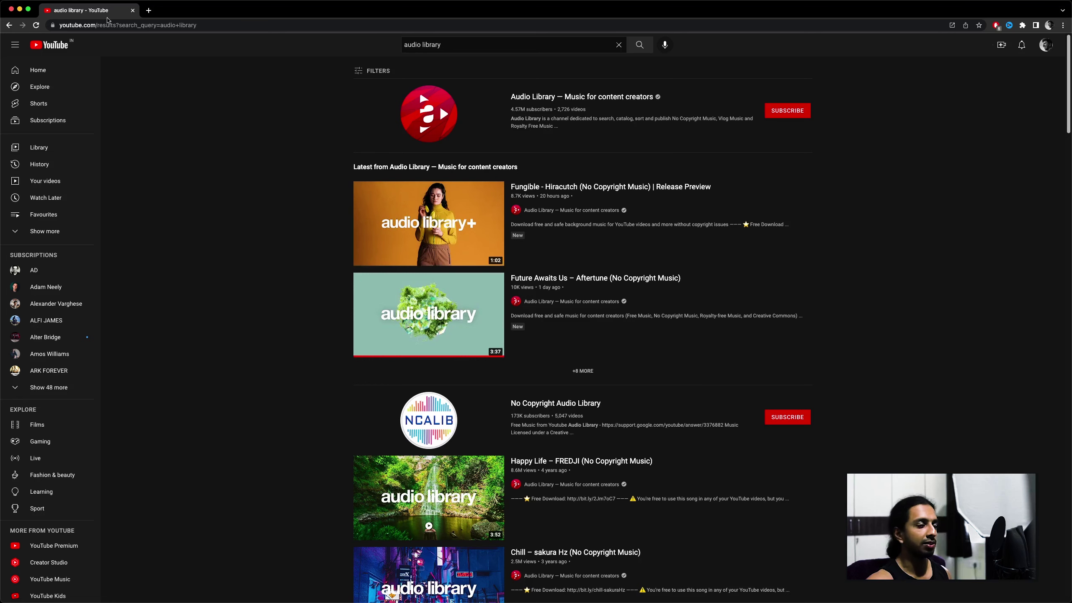
pyautogui.click(35, 5)
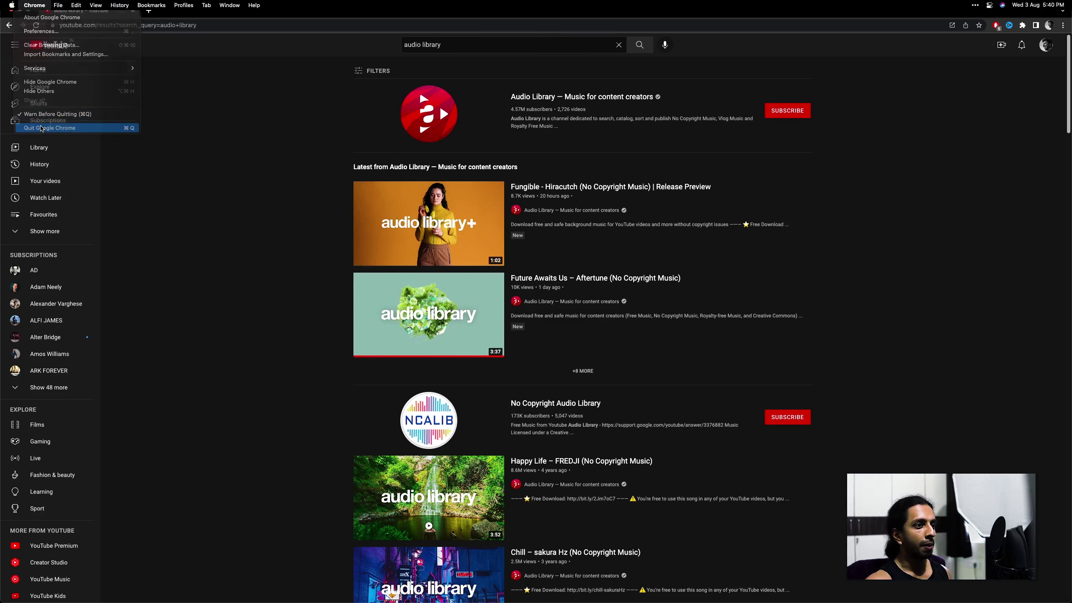
pyautogui.click(42, 127)
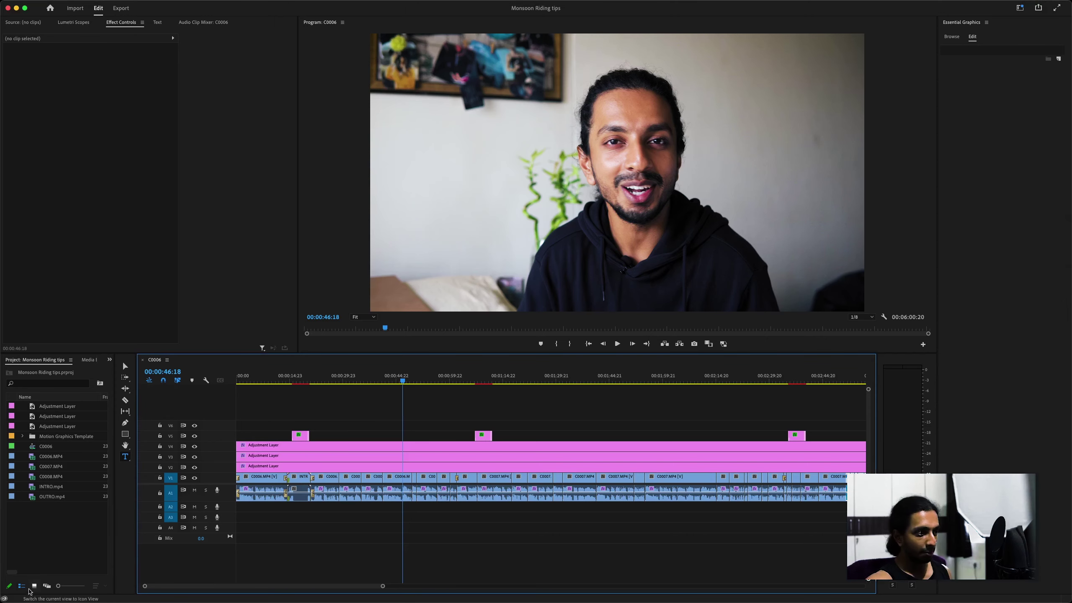
# Import "Future Awaits Us – Aftertune (No Copyright Music).mp3" from the Monsoon riding tips folder and place it at the start of track A2
pyautogui.rightClick(36, 534)
pyautogui.click(85, 502)
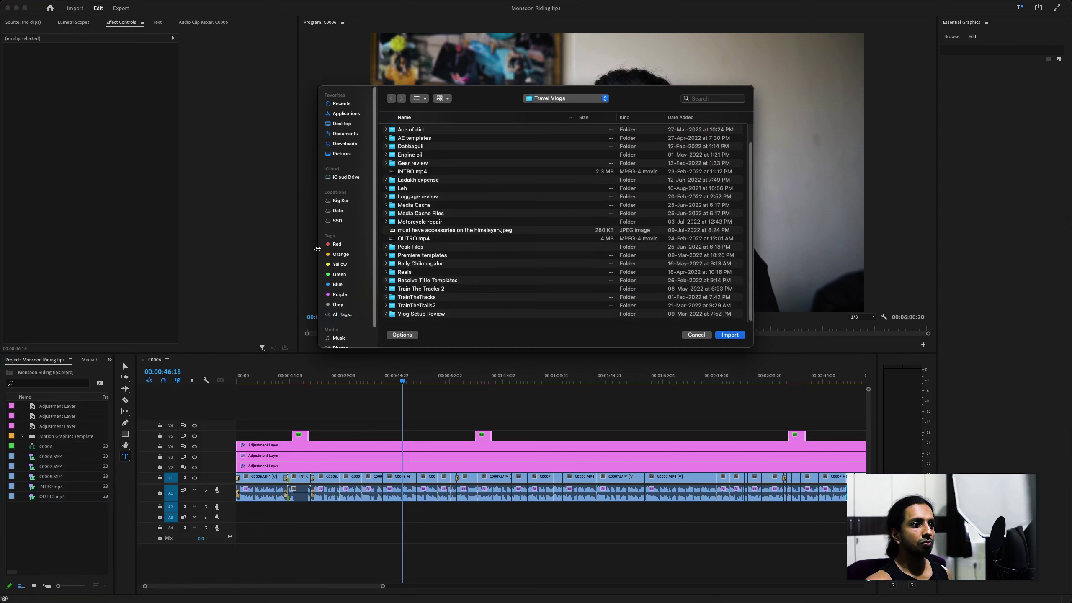
pyautogui.doubleClick(445, 174)
pyautogui.doubleClick(446, 173)
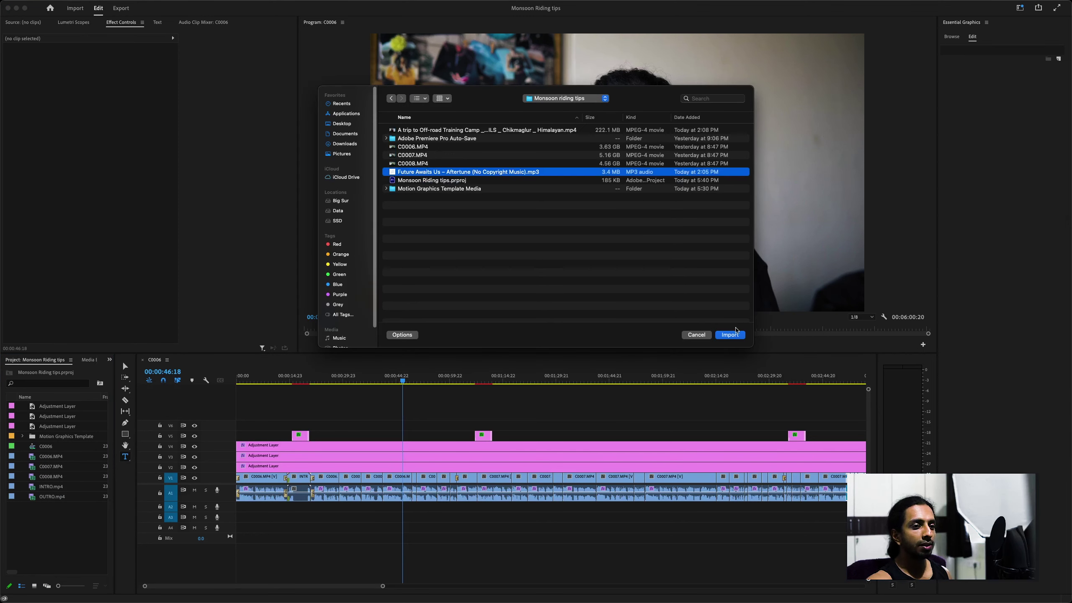
pyautogui.moveTo(34, 509); pyautogui.dragTo(243, 510)
# Find Exponential Fade among the crossfade audio transitions and try to add it to the start of the music clip
pyautogui.scroll(3, 312, 508)
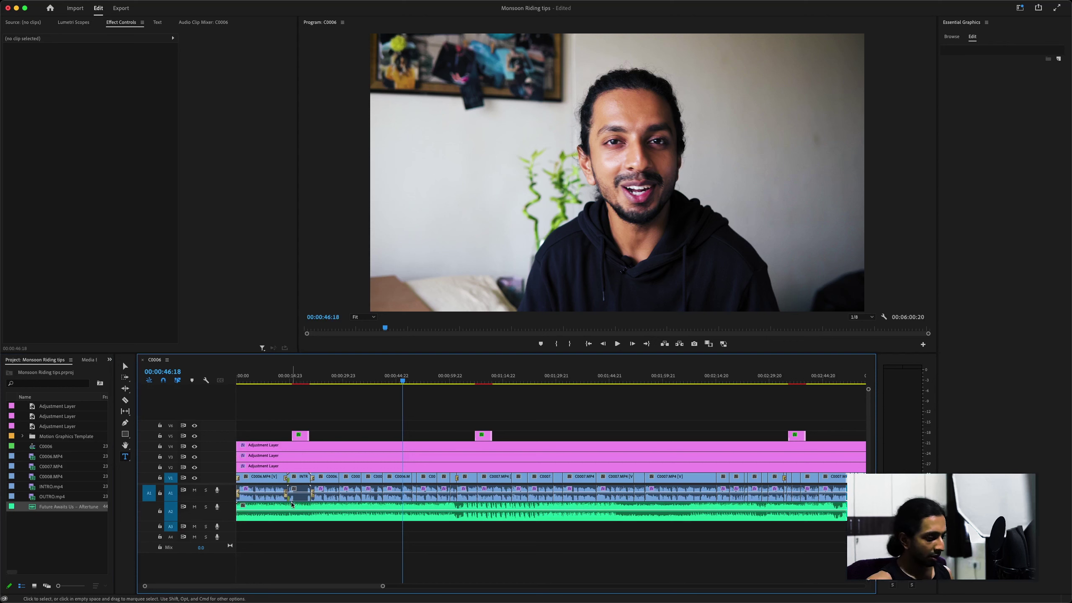
pyautogui.scroll(3, 297, 500)
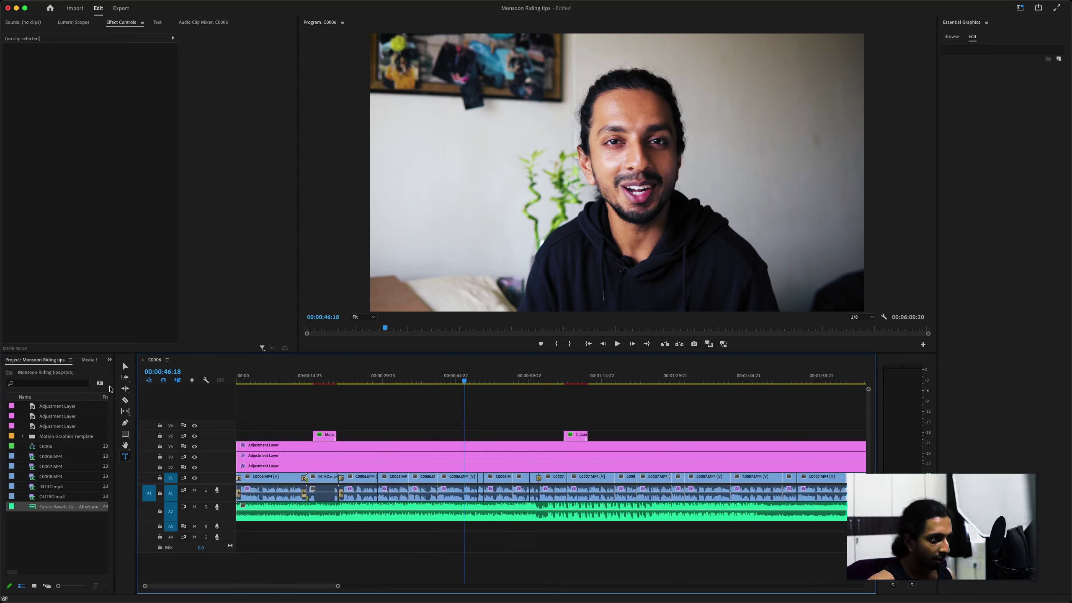
pyautogui.click(109, 360)
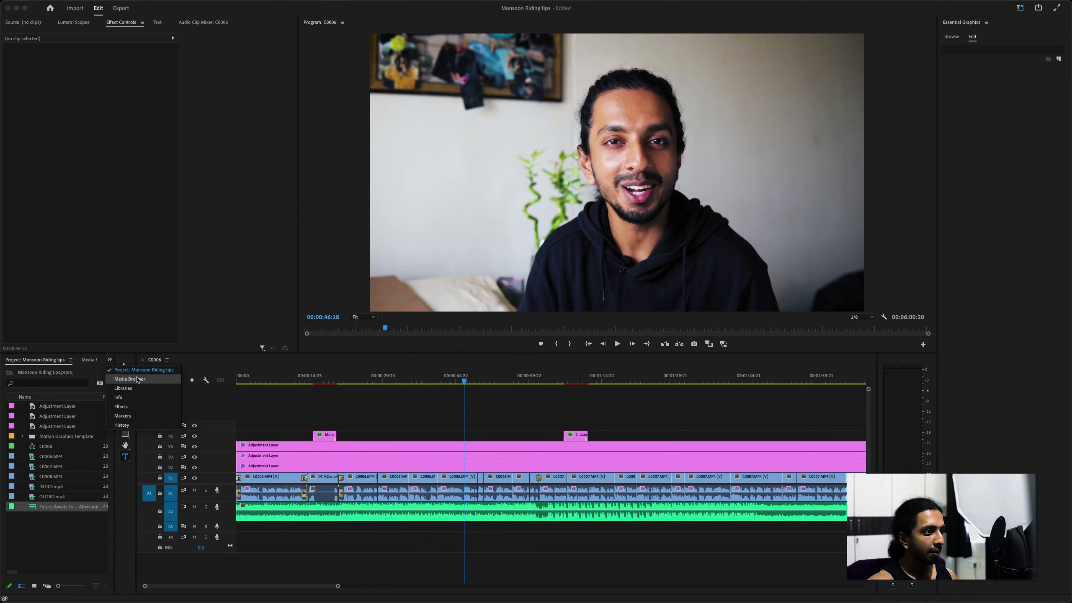
pyautogui.click(139, 407)
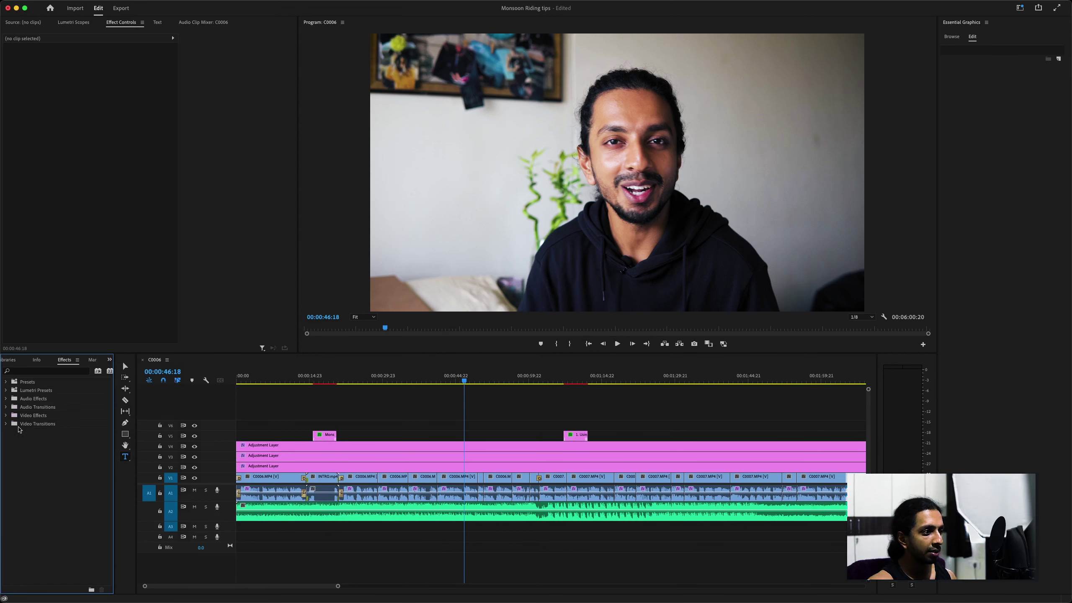
pyautogui.click(7, 407)
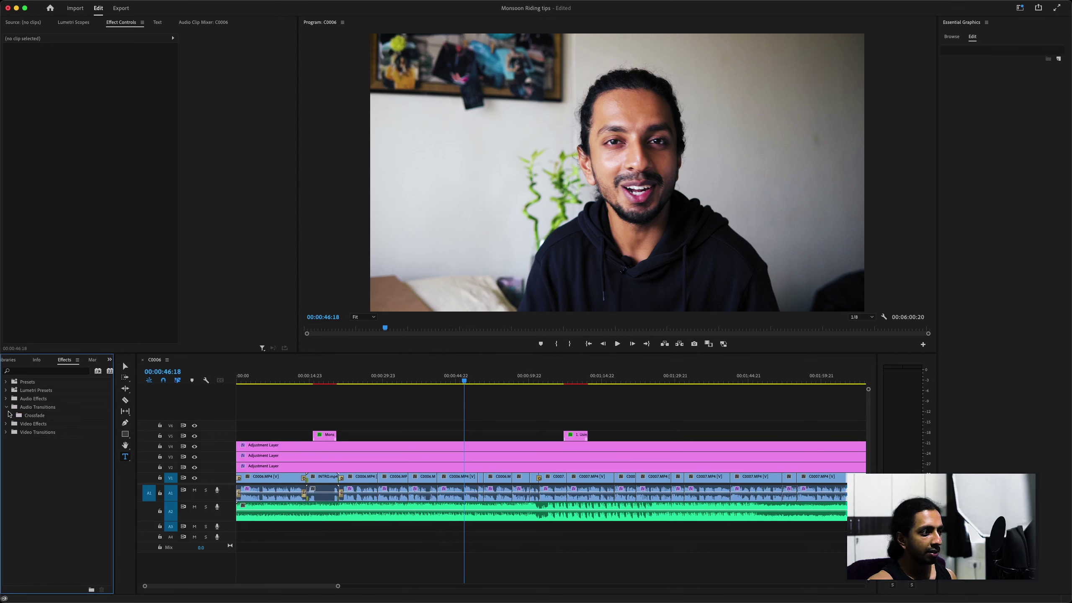
pyautogui.click(9, 415)
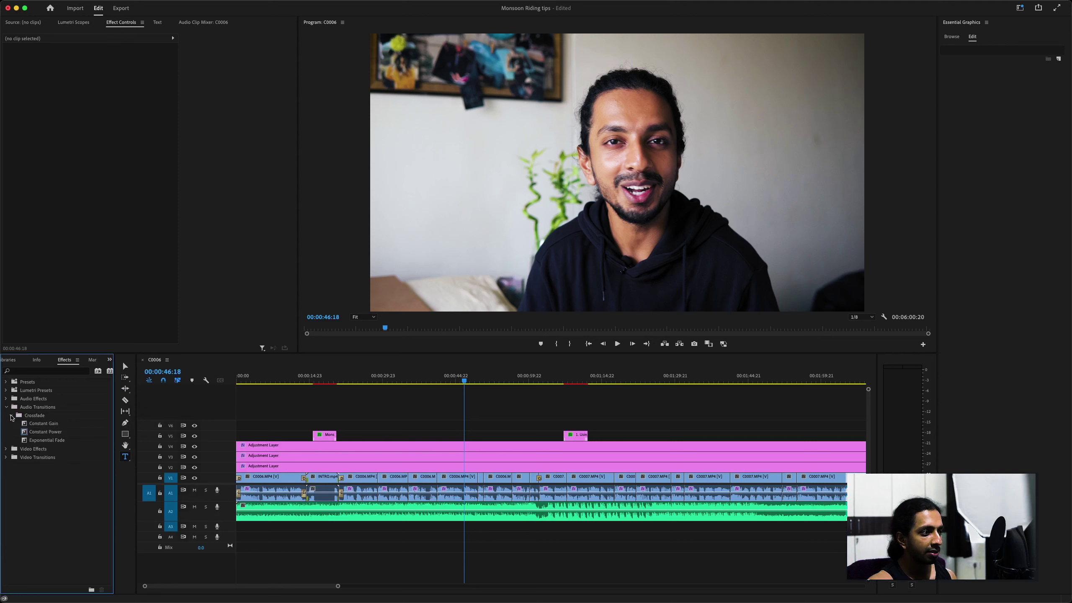
pyautogui.moveTo(42, 440); pyautogui.dragTo(249, 514)
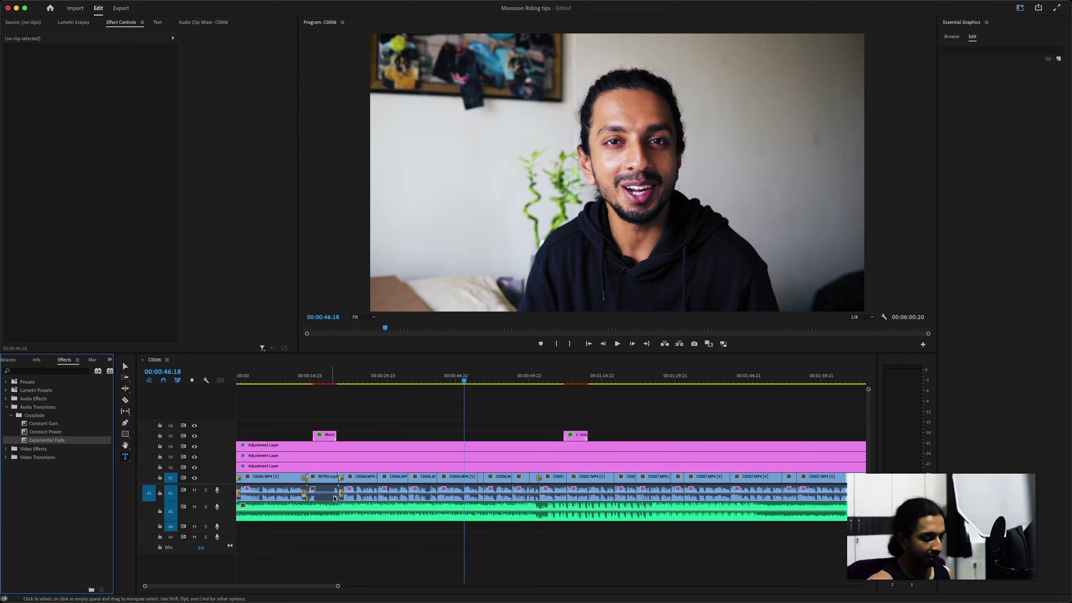
# Duplicate the music clip directly after the first one on A2 and end the copy together with the outro
pyautogui.scroll(-8, 334, 498)
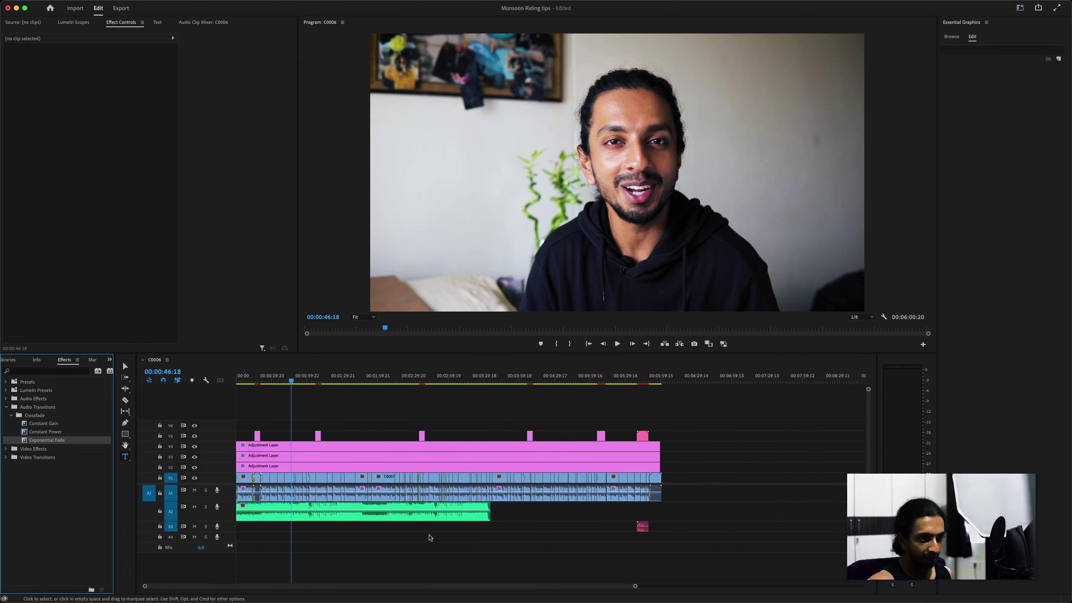
pyautogui.moveTo(400, 513); pyautogui.dragTo(655, 522)
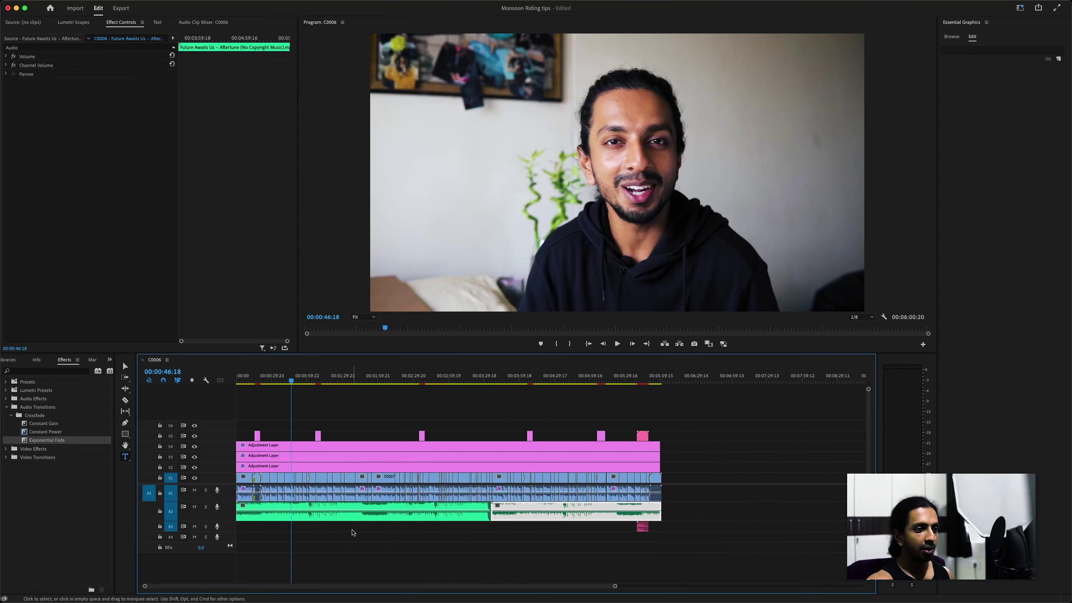
pyautogui.scroll(5, 428, 532)
pyautogui.scroll(-2, 693, 520)
pyautogui.hscroll(5, 772, 523)
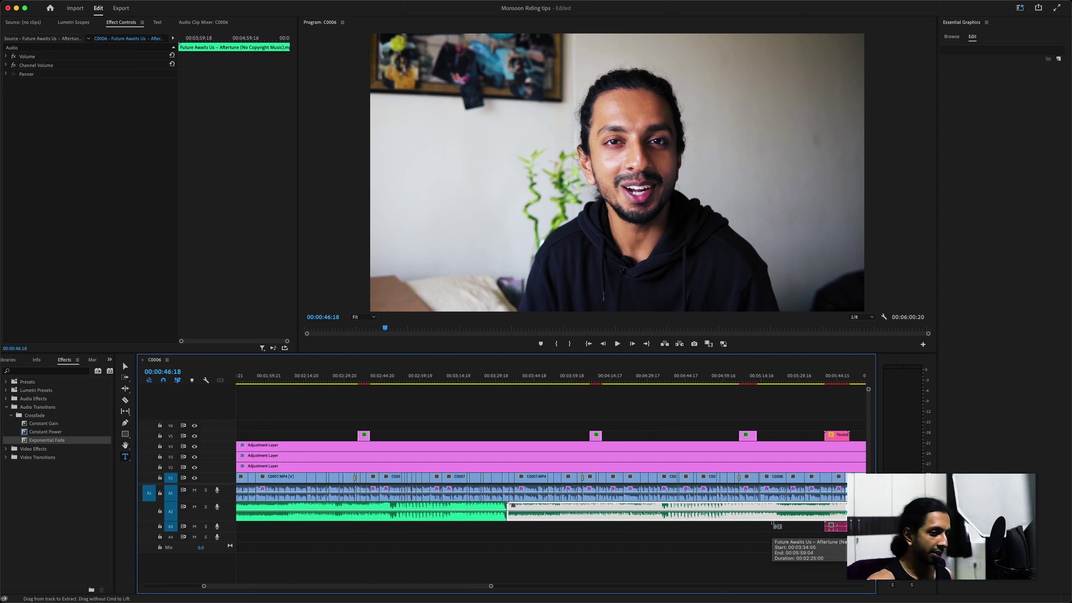
pyautogui.moveTo(667, 516); pyautogui.dragTo(676, 516)
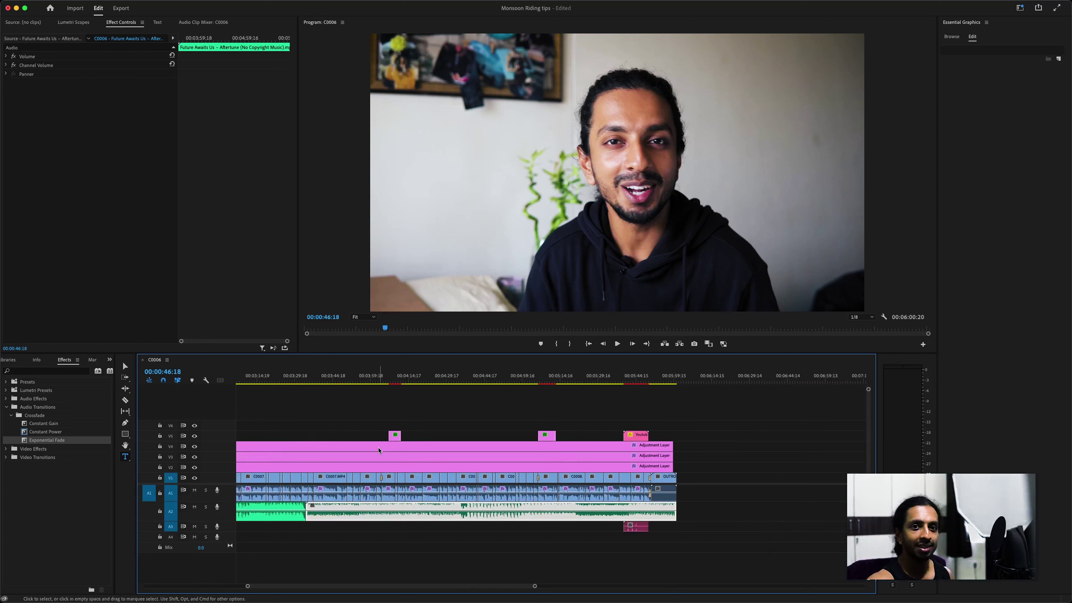
pyautogui.hscroll(-3, 489, 436)
pyautogui.hscroll(-4, 489, 436)
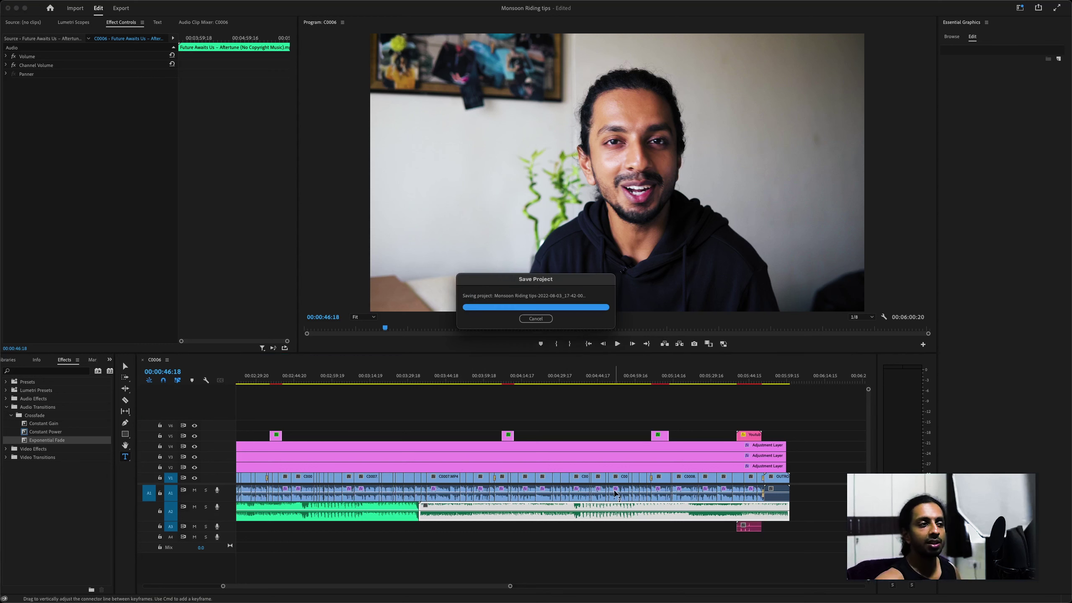
pyautogui.click(345, 539)
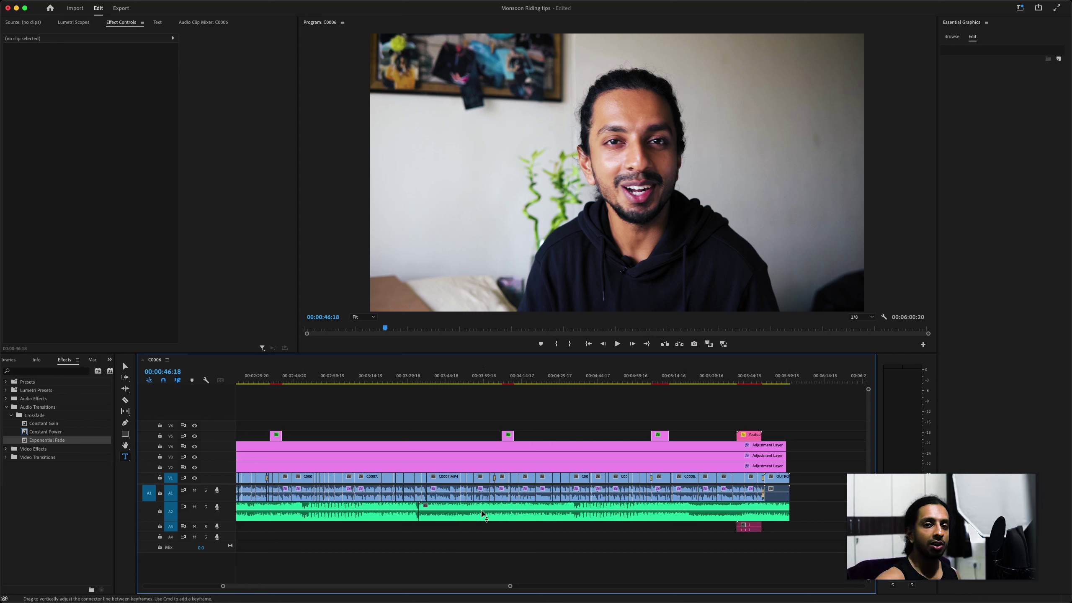
# Add an Exponential Fade to the start of the first music clip and play back the opening two seconds
pyautogui.moveTo(479, 513)
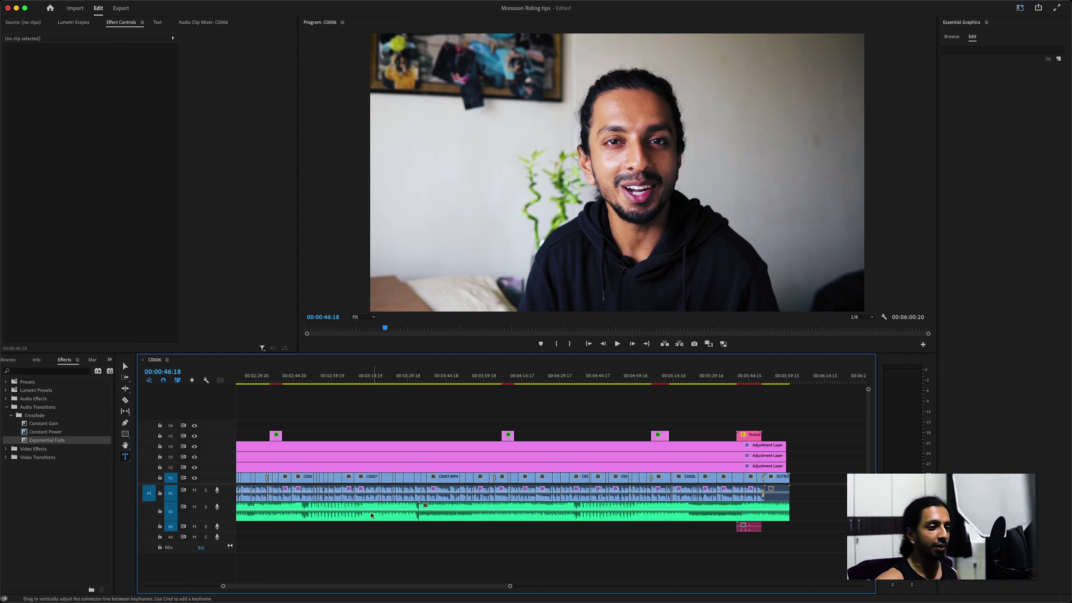
pyautogui.scroll(5, 324, 506)
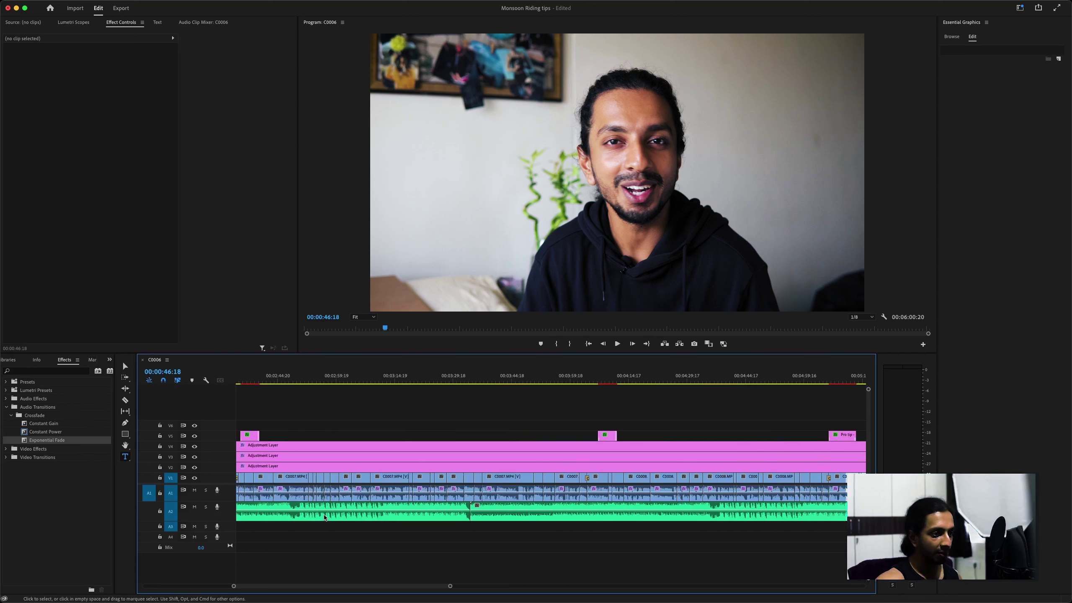
pyautogui.scroll(5, 329, 518)
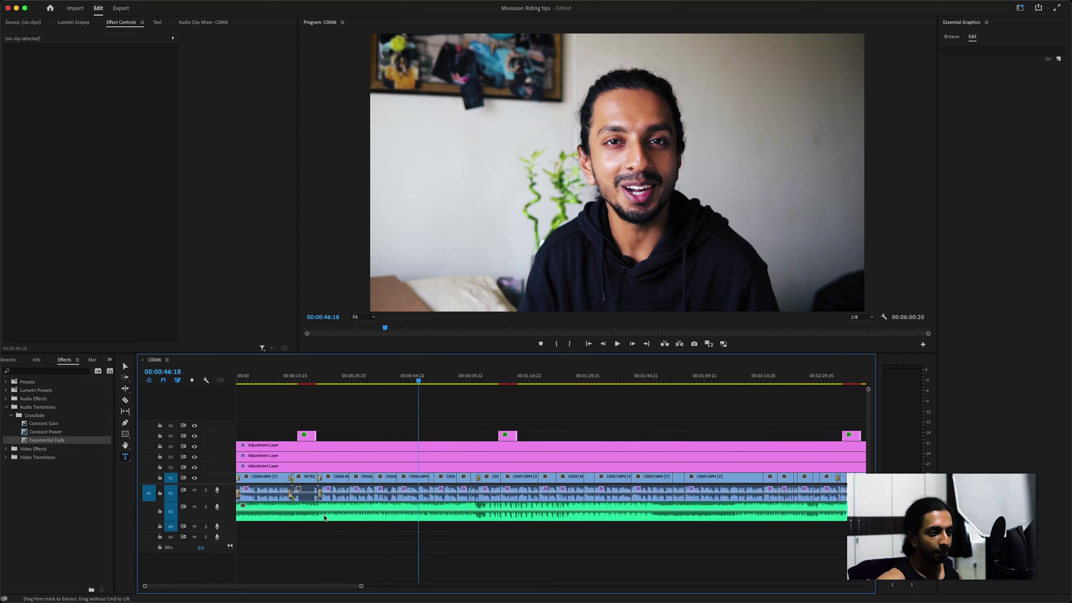
pyautogui.scroll(-4, 325, 516)
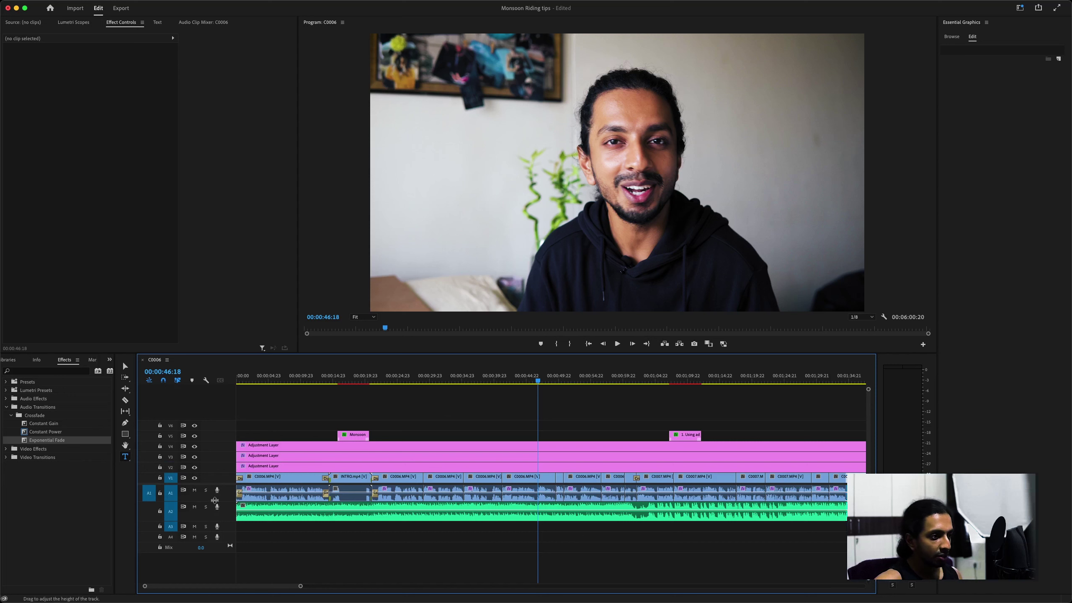
pyautogui.moveTo(55, 441); pyautogui.dragTo(239, 515)
pyautogui.press('Home')
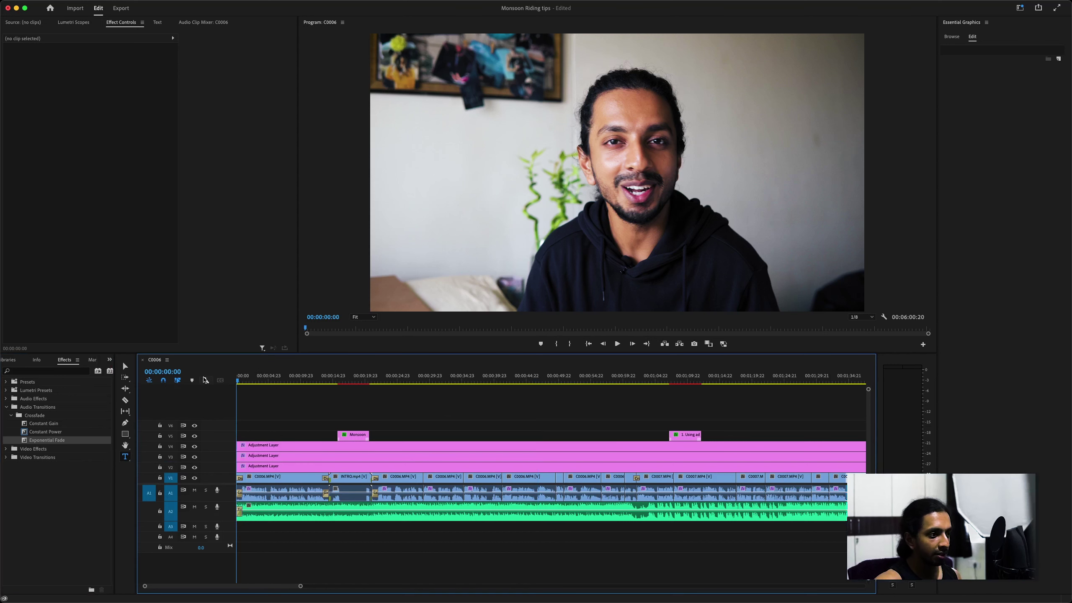
pyautogui.press('space')
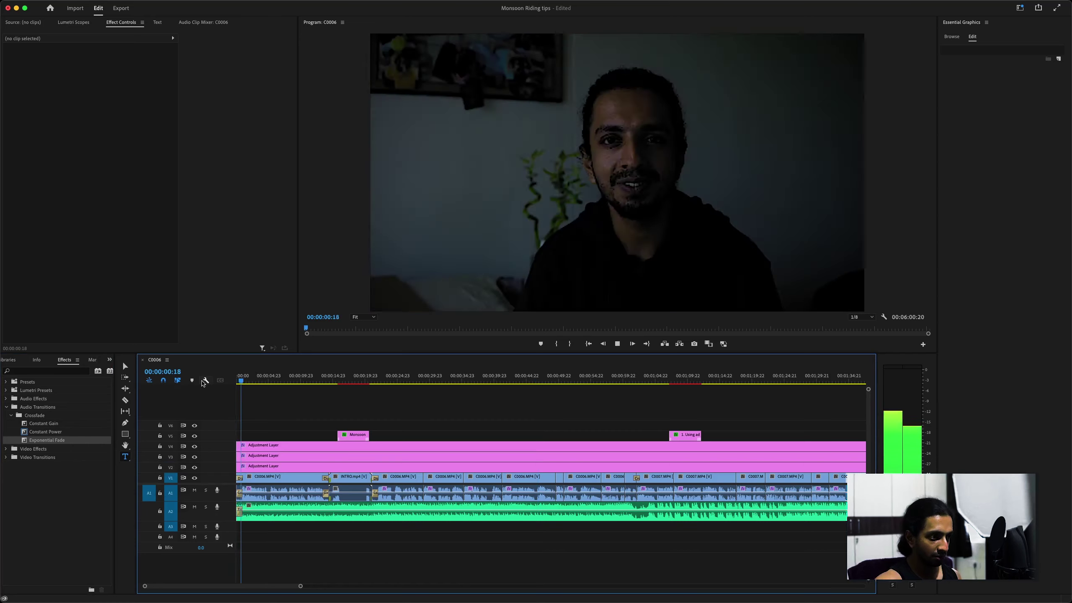
pyautogui.press('space')
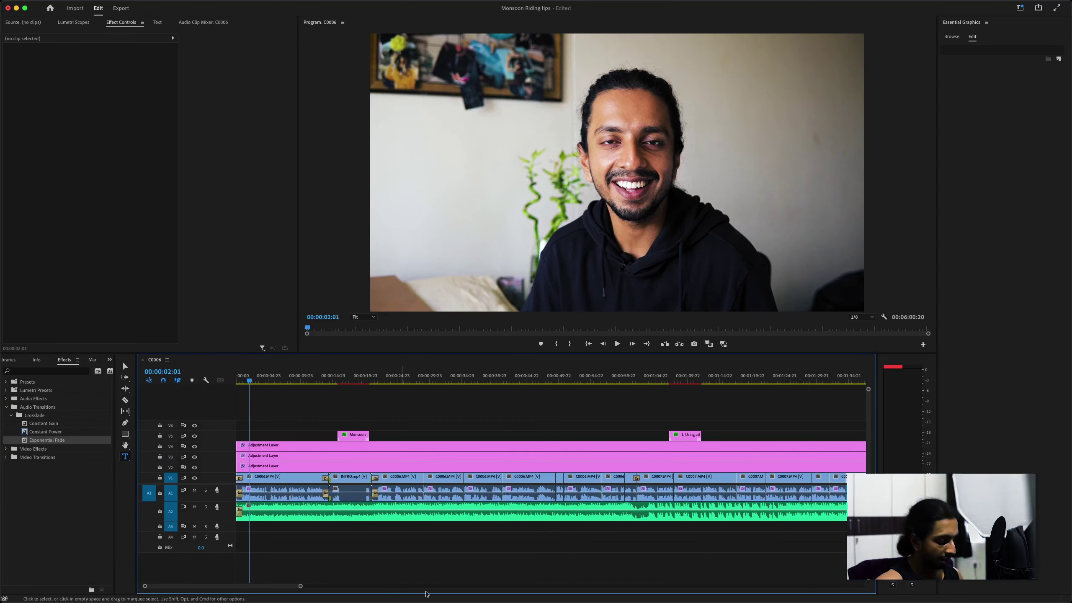
# Add an Exponential Fade to the end of the second music clip at the end of the sequence
pyautogui.press('-')
pyautogui.press('-')
pyautogui.press('-')
pyautogui.press('-')
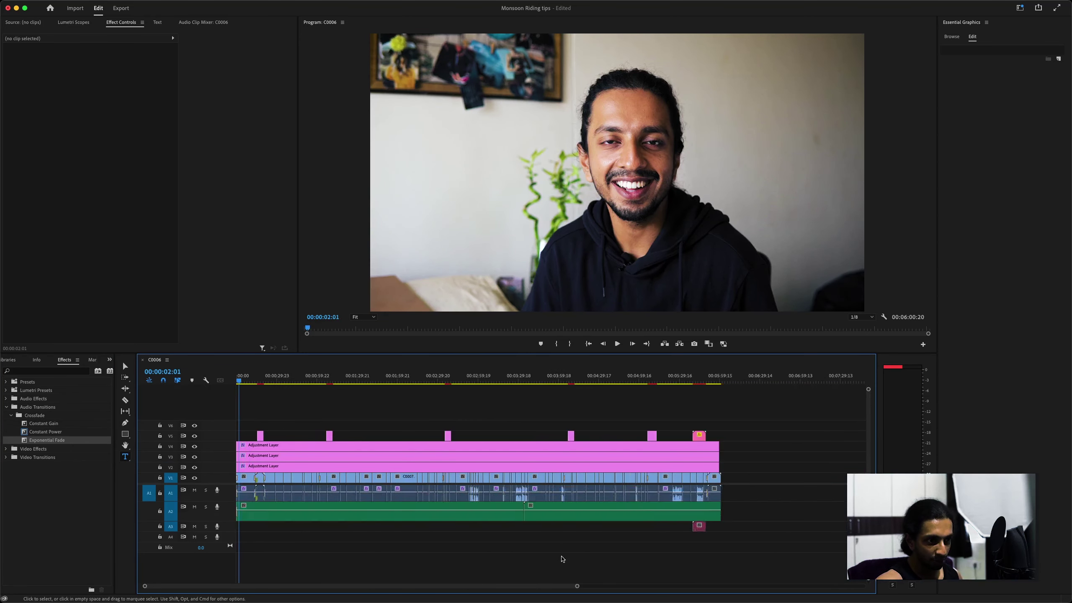
pyautogui.moveTo(53, 439); pyautogui.dragTo(671, 513)
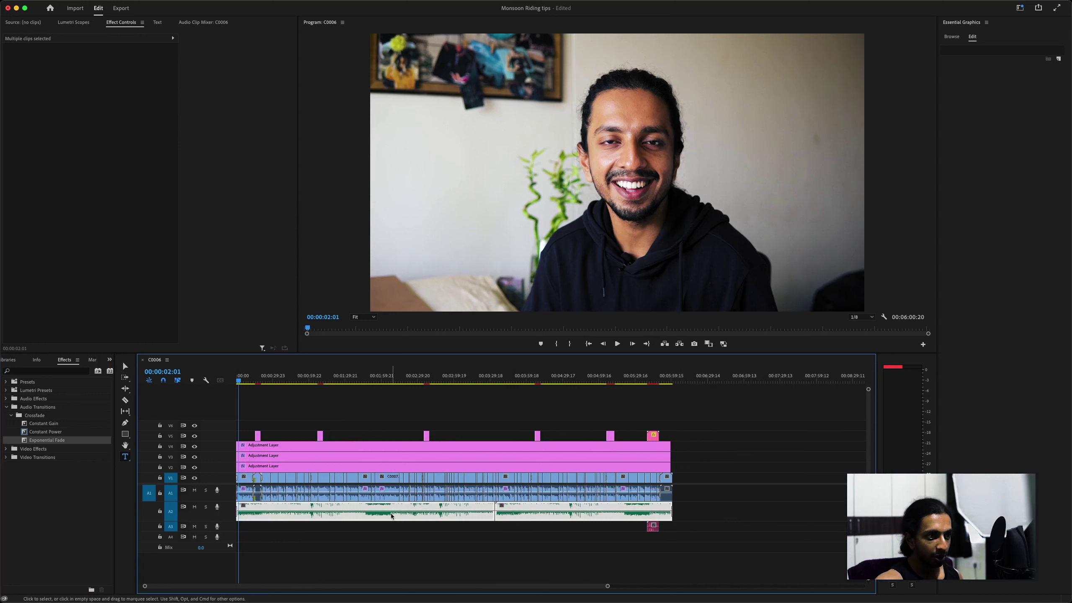
# Set a new audio gain for both background music clips on A2 and deselect them
pyautogui.press('g')
pyautogui.click(499, 290)
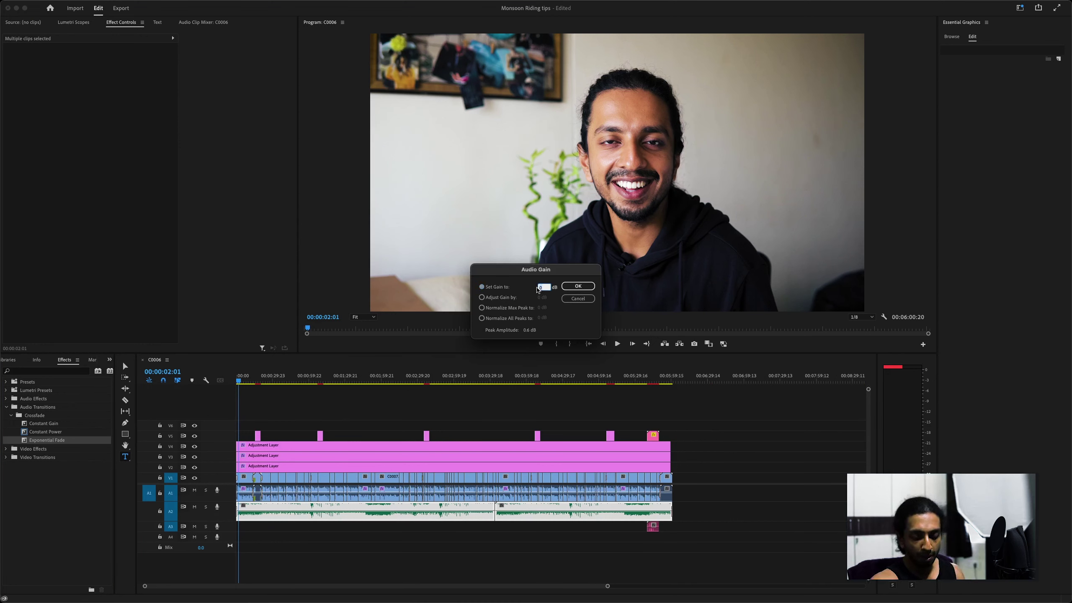
pyautogui.click(578, 287)
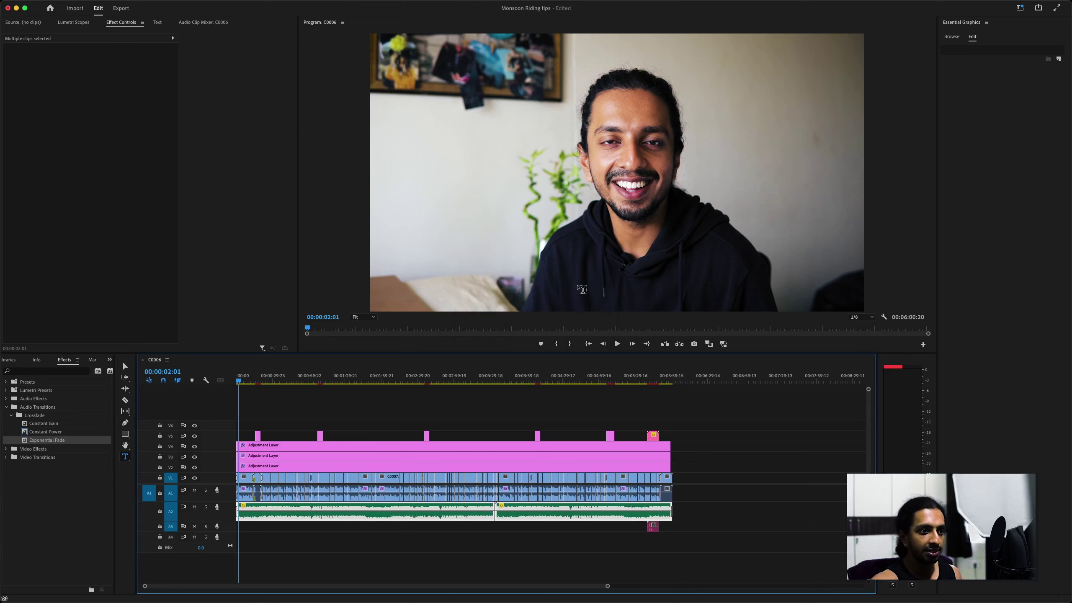
pyautogui.click(275, 394)
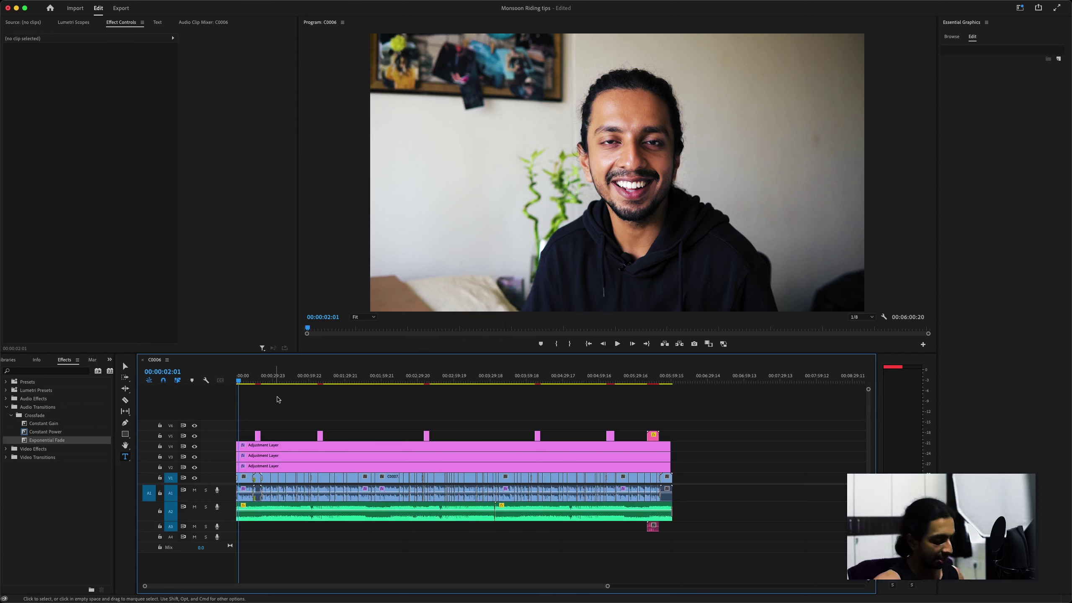
pyautogui.press('=')
pyautogui.press('=')
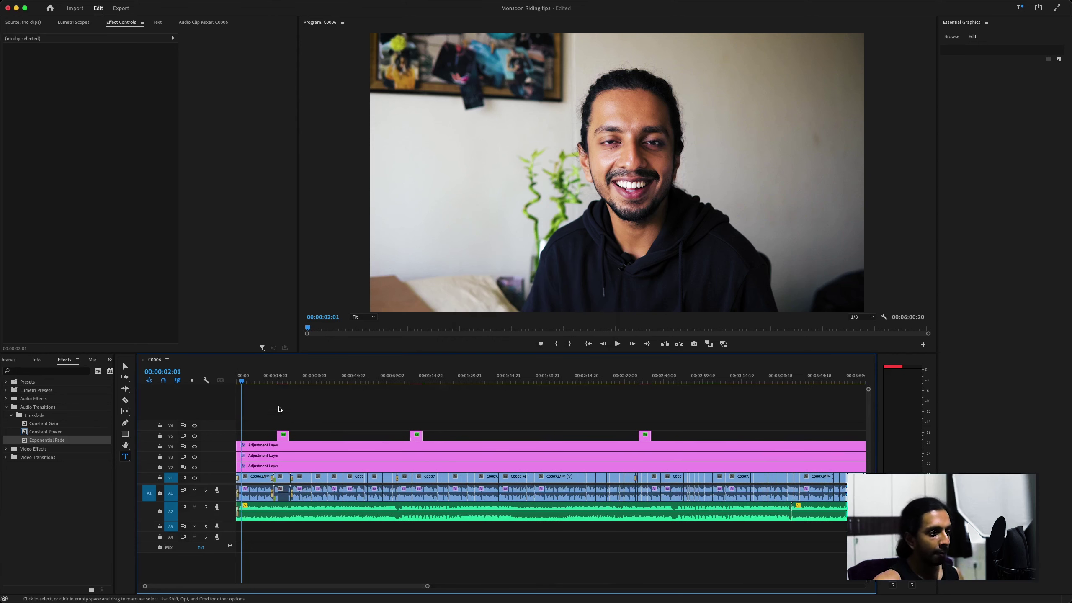
pyautogui.press('=')
pyautogui.press('=')
pyautogui.press('=')
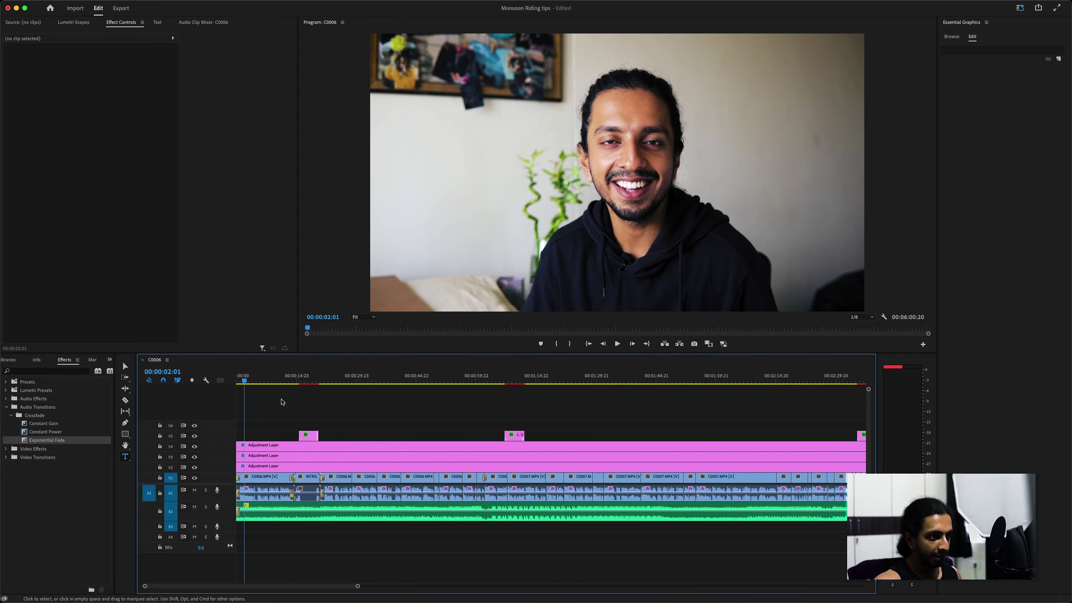
# Split the background music on A2 where the INTRO.mp4 clip starts and where it ends
pyautogui.scroll(2, 285, 404)
pyautogui.press('c')
pyautogui.click(415, 513)
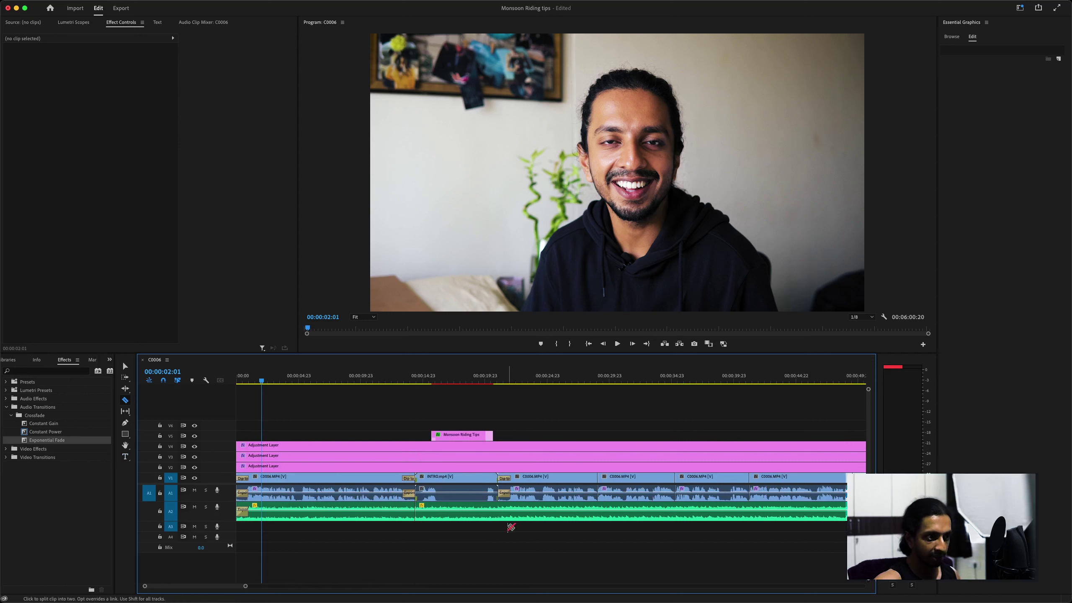
pyautogui.click(498, 515)
pyautogui.press('v')
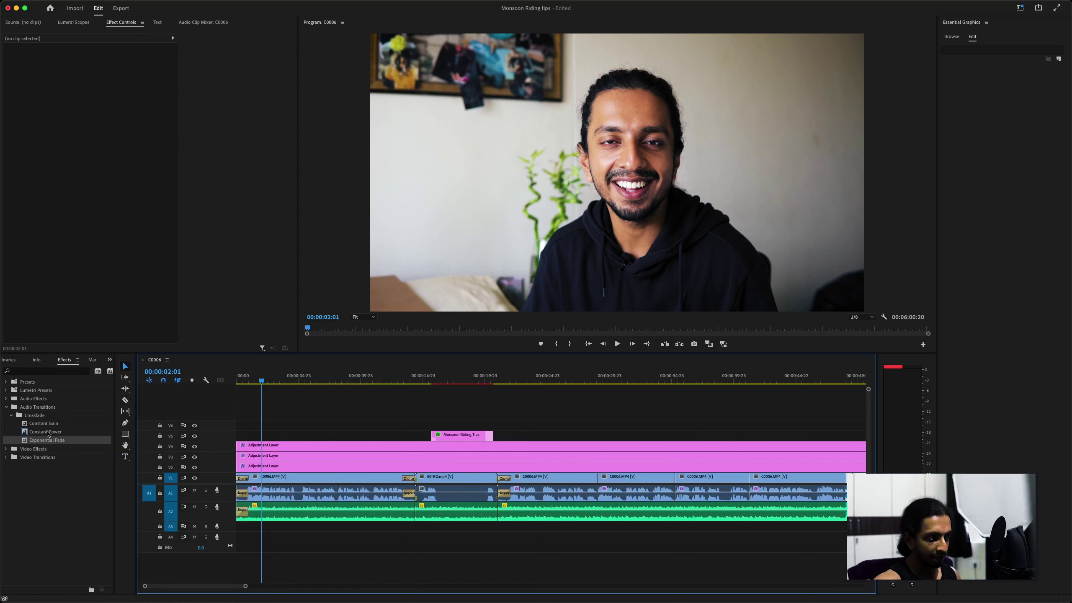
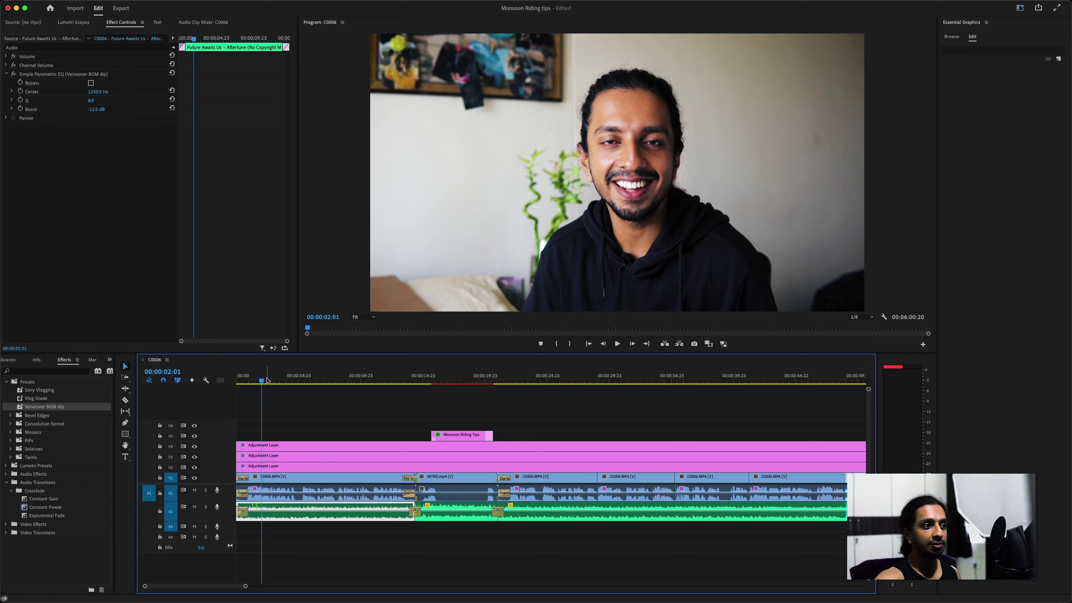
# Compare playback of the opening music with the Voiceover BGM dip parametric EQ switched off and back on
pyautogui.click(14, 74)
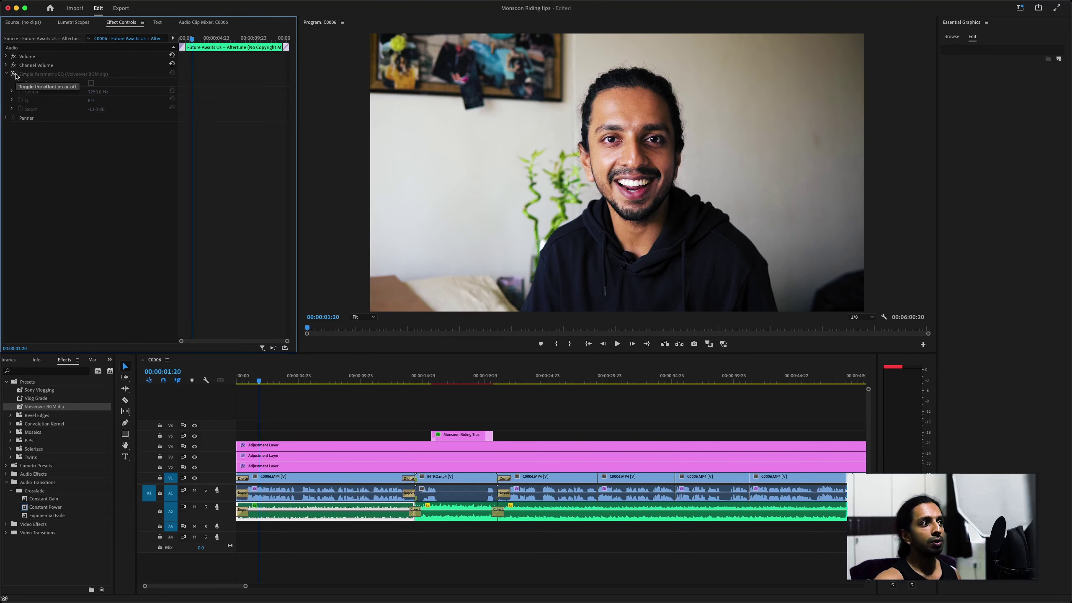
pyautogui.press('space')
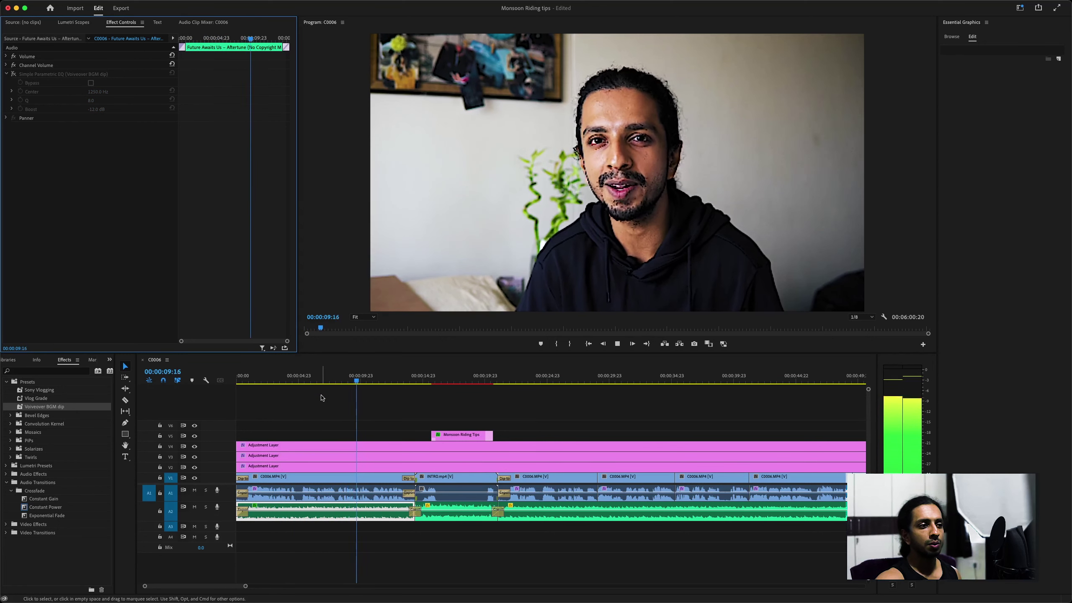
pyautogui.press('space')
pyautogui.click(259, 381)
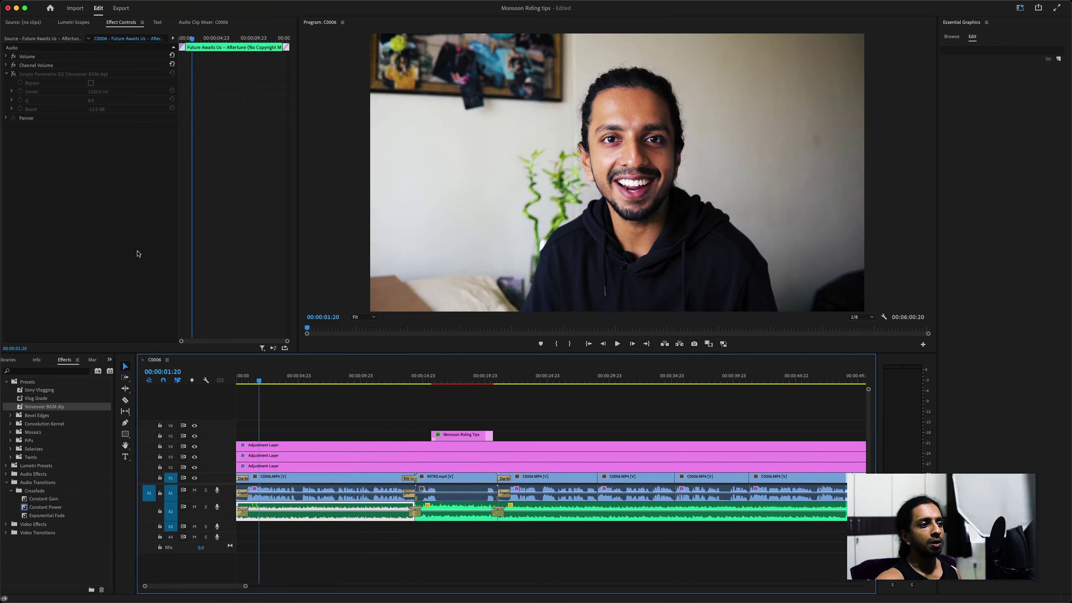
pyautogui.click(13, 74)
pyautogui.press('space')
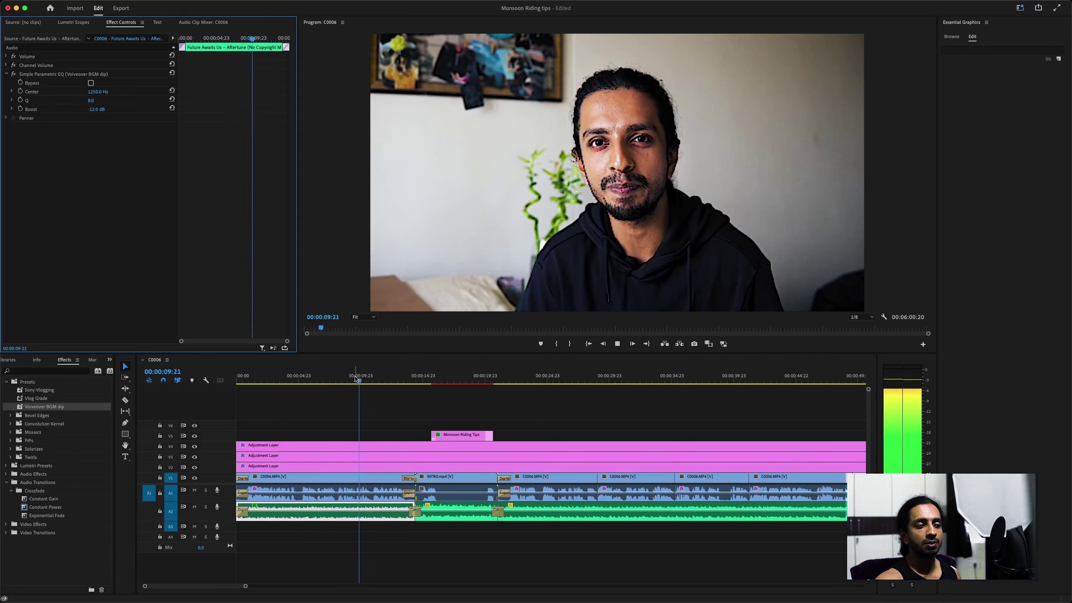
pyautogui.press('space')
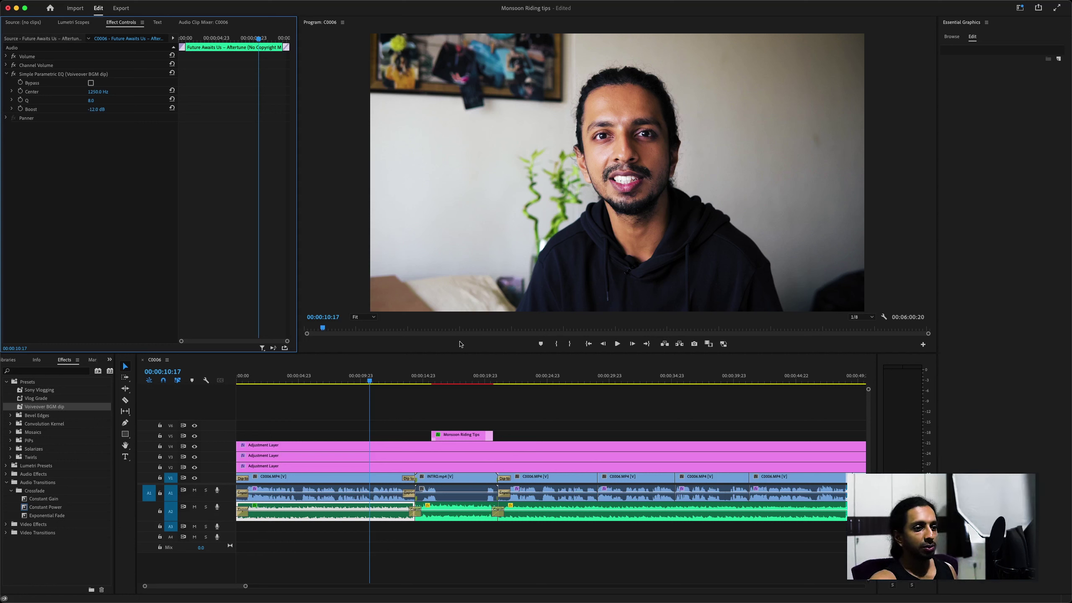
# Apply the Voiceover BGM dip preset to the music segment on A2 that follows the intro
pyautogui.press('-')
pyautogui.press('-')
pyautogui.press('-')
pyautogui.press('-')
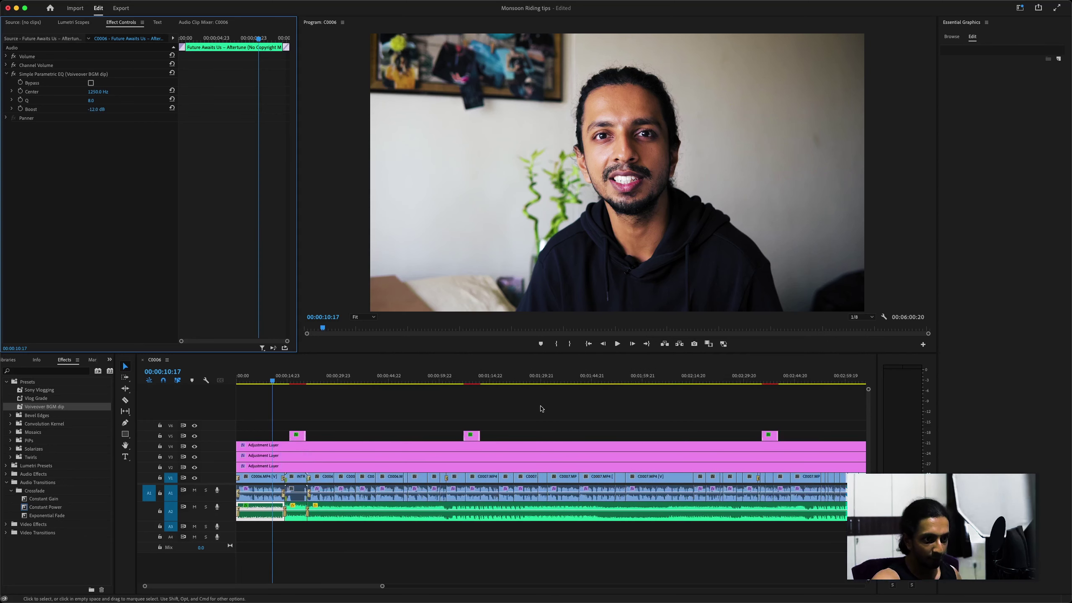
pyautogui.press('-')
pyautogui.press('-')
pyautogui.moveTo(43, 406); pyautogui.dragTo(729, 512)
# Split the A2 music where OUTRO.mp4 starts and add a Constant Power crossfade at that cut
pyautogui.scroll(-3, 729, 512)
pyautogui.scroll(8, 548, 512)
pyautogui.press('c')
pyautogui.press('v')
pyautogui.moveTo(46, 506); pyautogui.dragTo(444, 513)
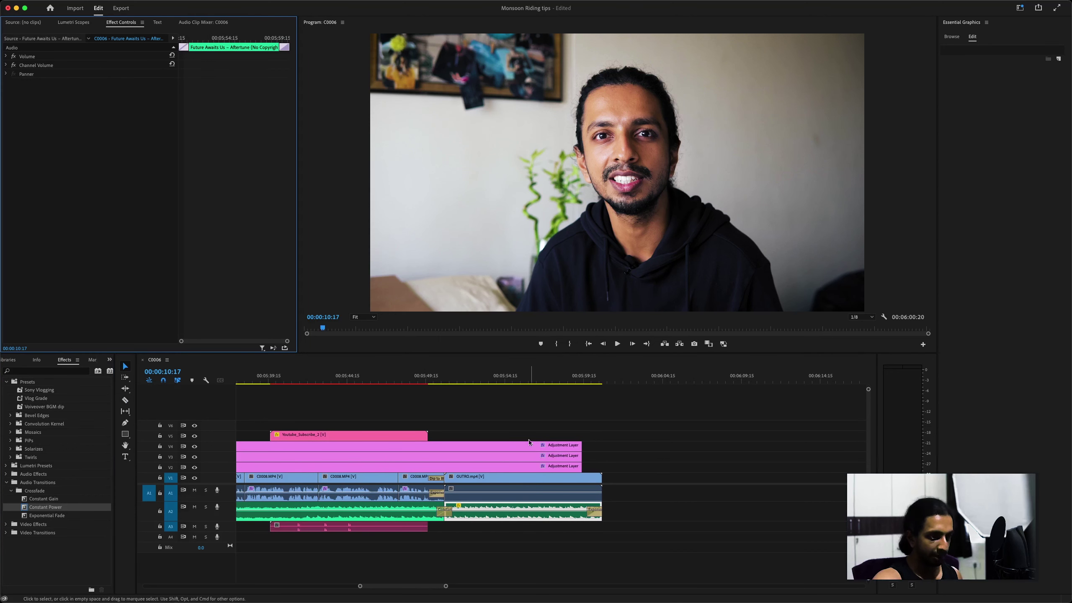
# Deselect the music and play back the change into the outro to check its sound
pyautogui.press('Escape')
pyautogui.click(508, 438)
pyautogui.click(383, 378)
pyautogui.press('space')
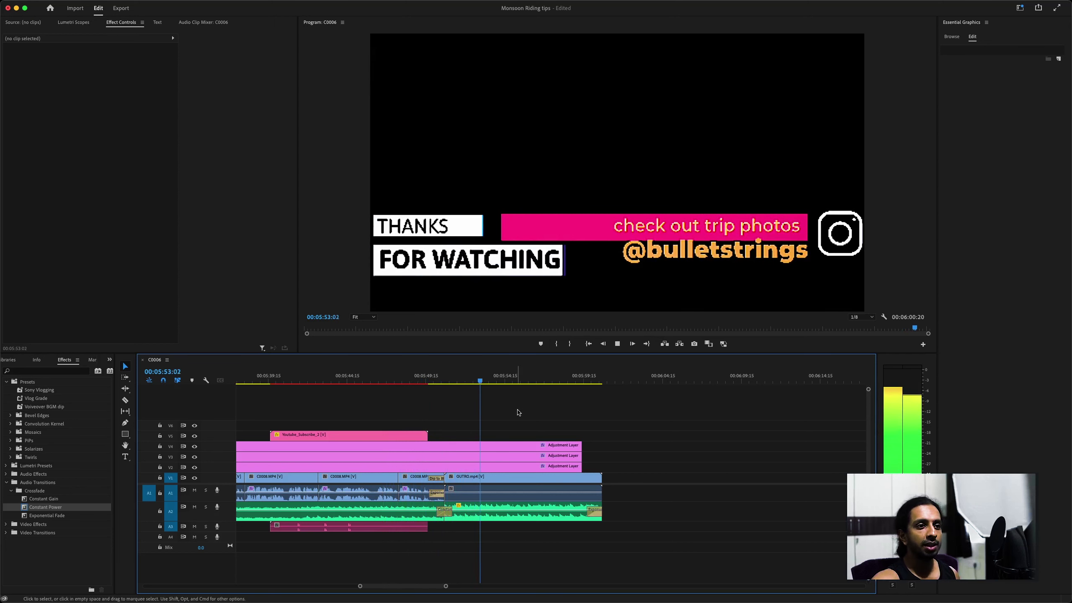
pyautogui.press('space')
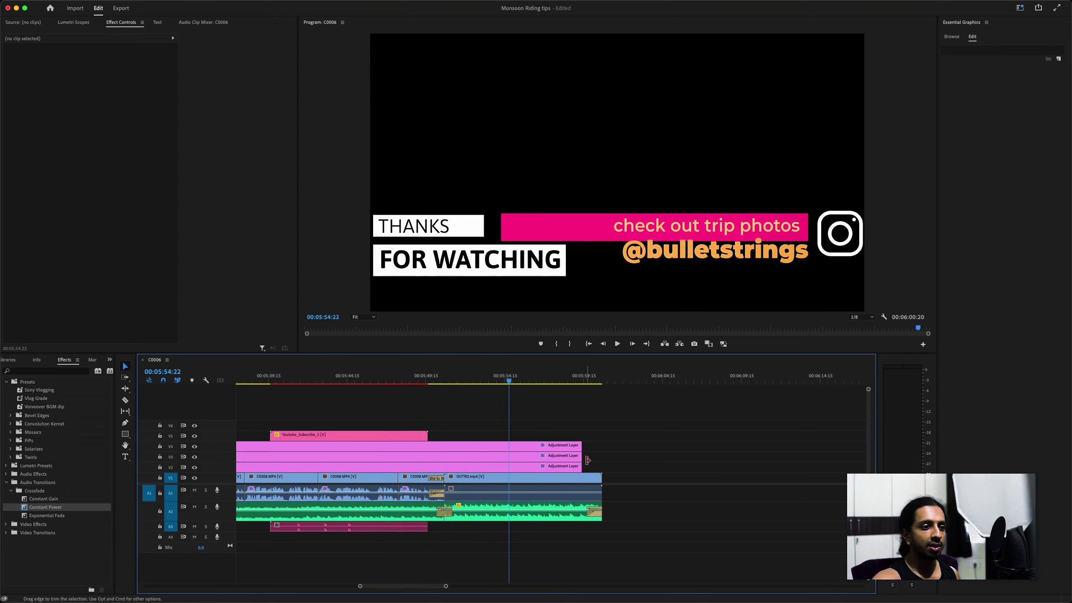
# Shorten the three adjustment layers so they end where OUTRO.mp4 starts, and save the project
pyautogui.moveTo(554, 466); pyautogui.dragTo(443, 466)
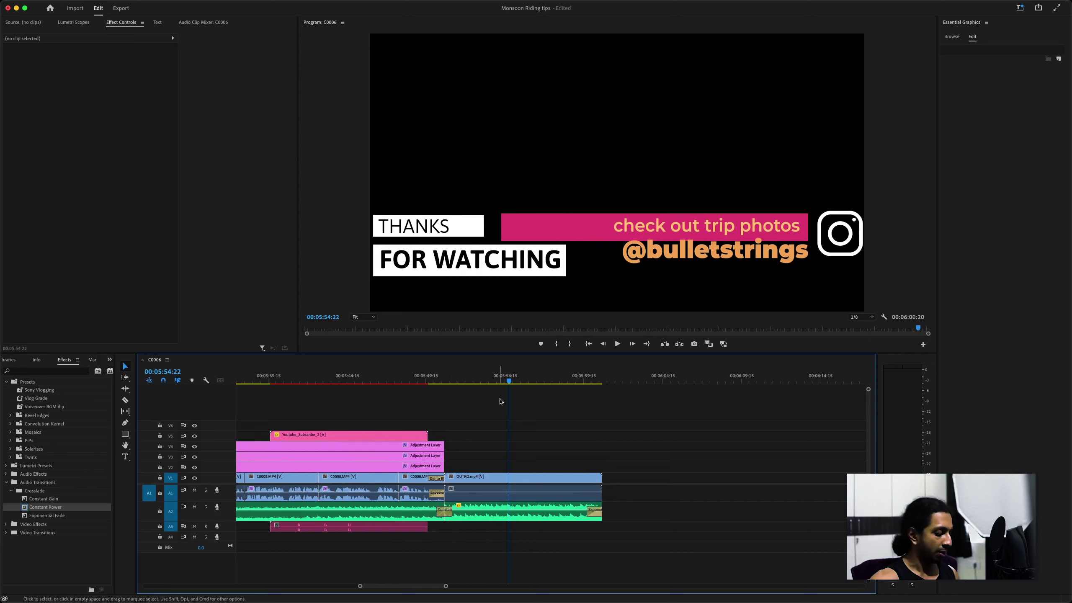
pyautogui.press('-')
pyautogui.press('-')
pyautogui.press('-')
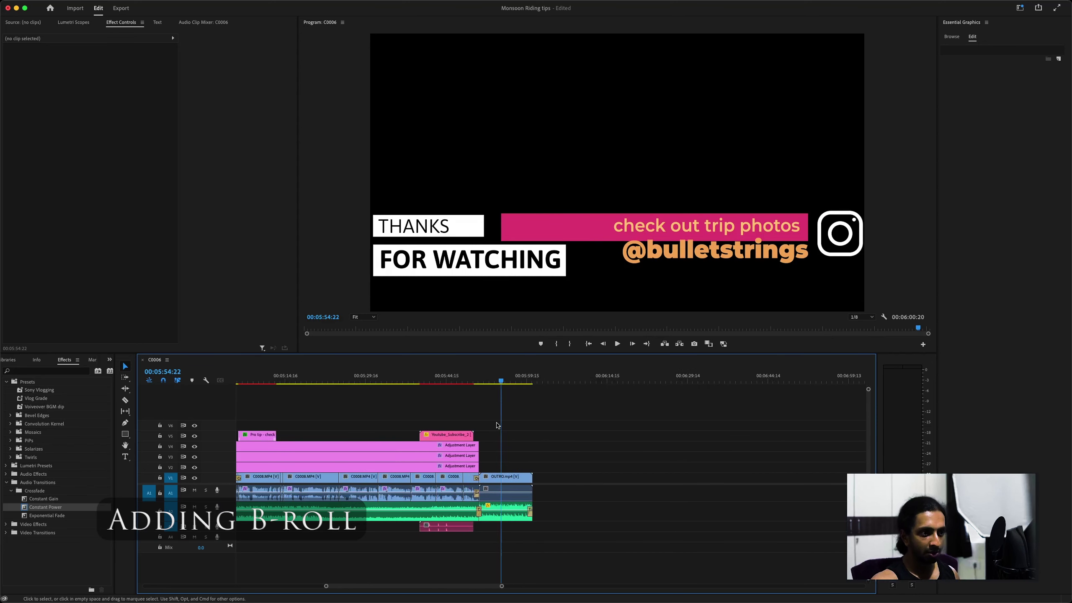
pyautogui.scroll(6, 643, 417)
pyautogui.press('super+s')
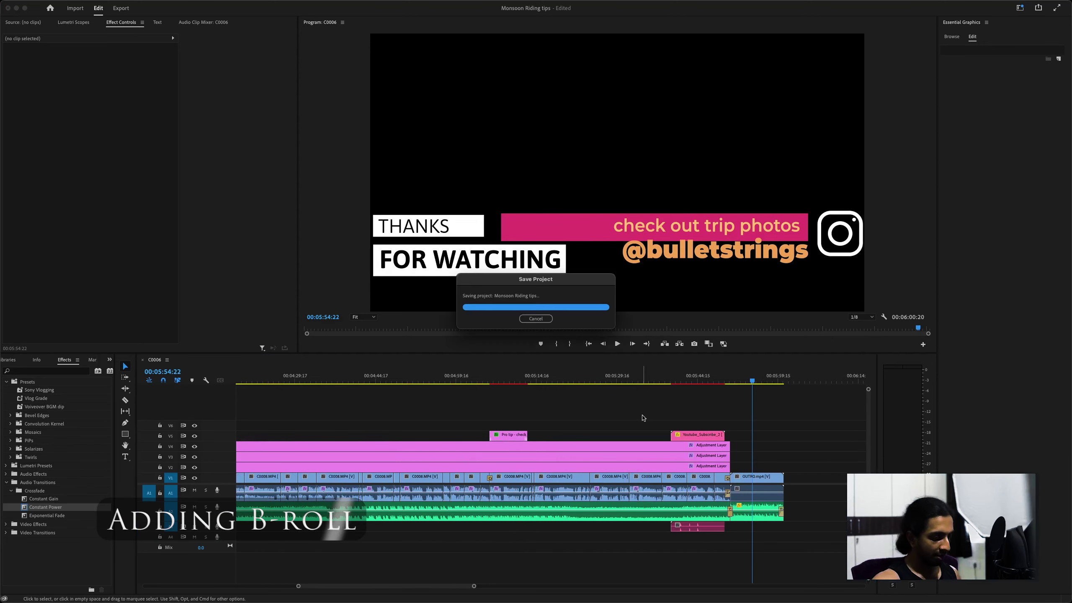
# Import the MP4 "A trip to Off-road Training Camp" from the Monsoon riding tips folder into the project
pyautogui.scroll(12, 442, 399)
pyautogui.scroll(18, 442, 400)
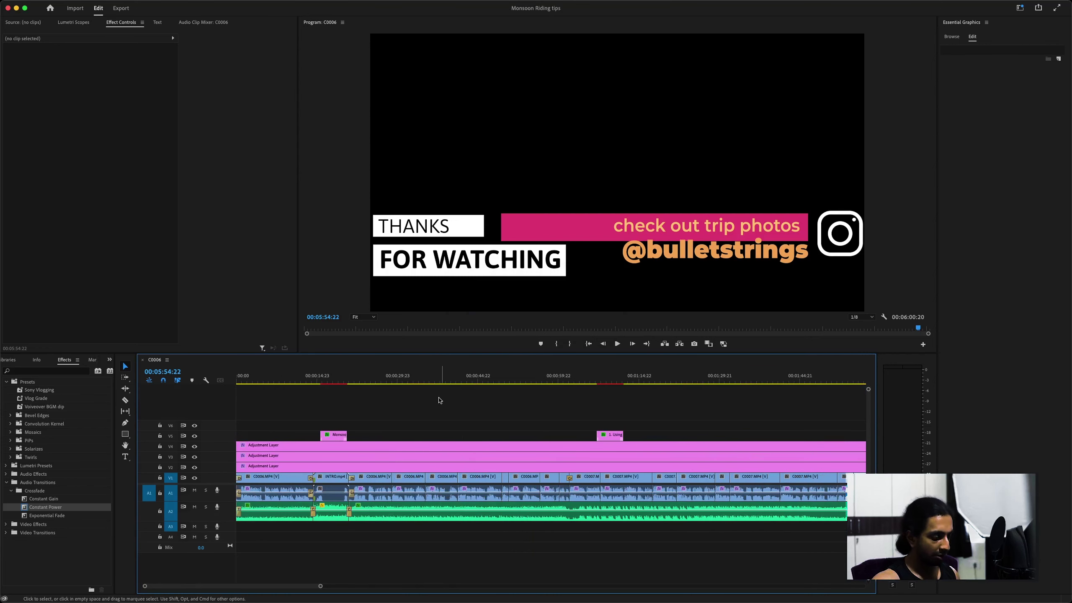
pyautogui.keyDown('alt'); pyautogui.scroll(3, 439, 401); pyautogui.keyUp('alt')
pyautogui.keyDown('alt'); pyautogui.scroll(3, 438, 400); pyautogui.keyUp('alt')
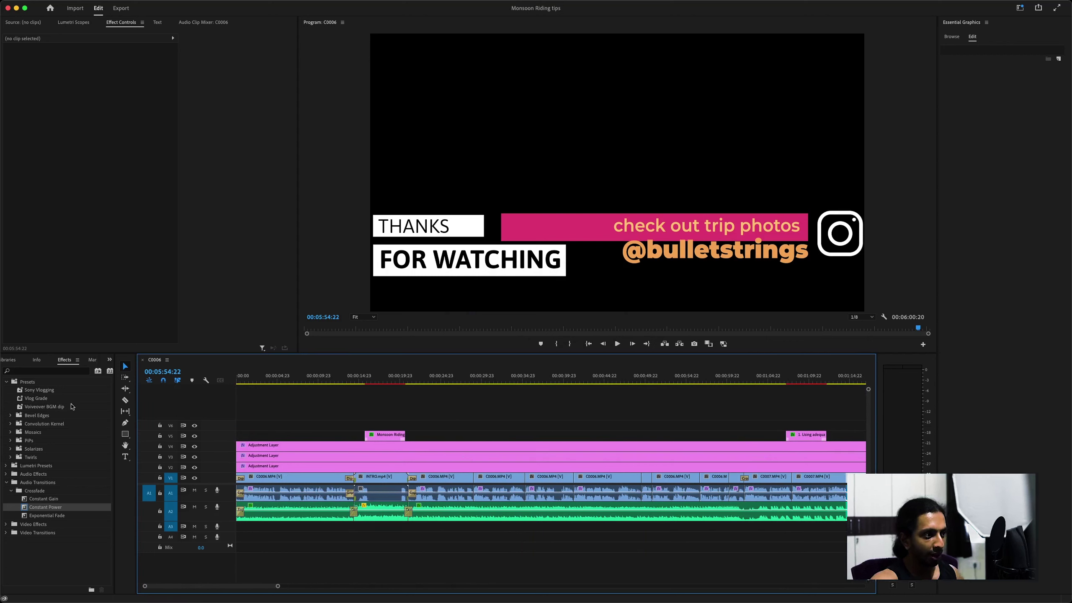
pyautogui.click(107, 361)
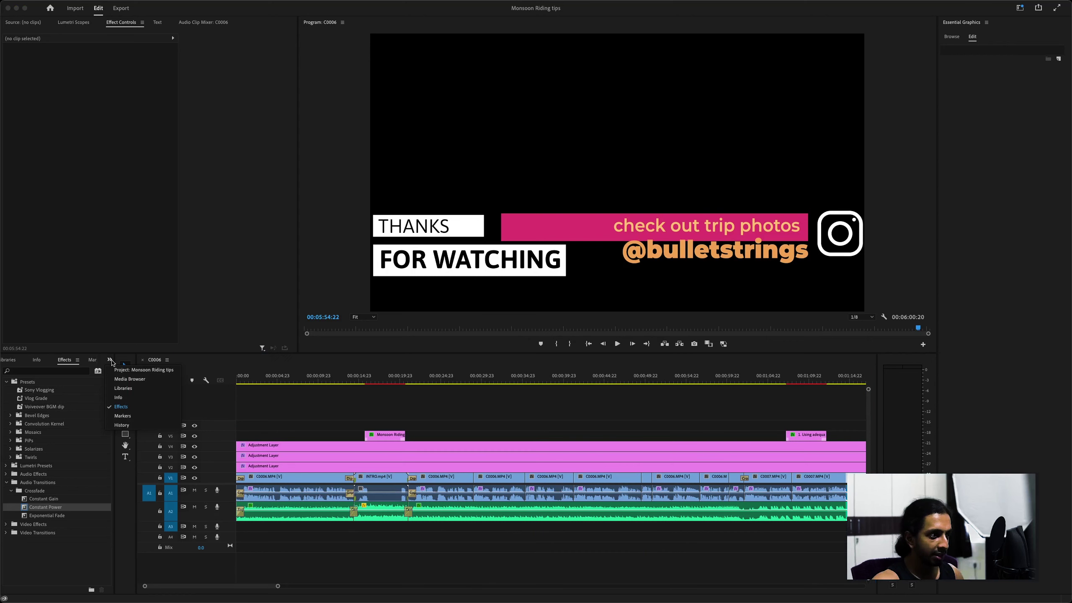
pyautogui.click(129, 370)
pyautogui.rightClick(59, 541)
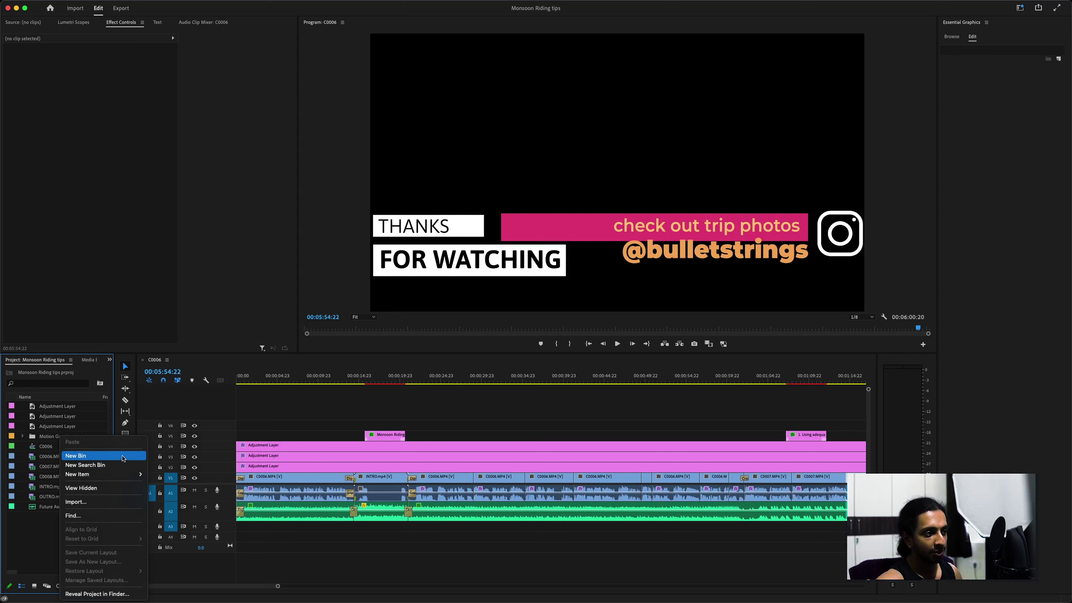
pyautogui.click(111, 502)
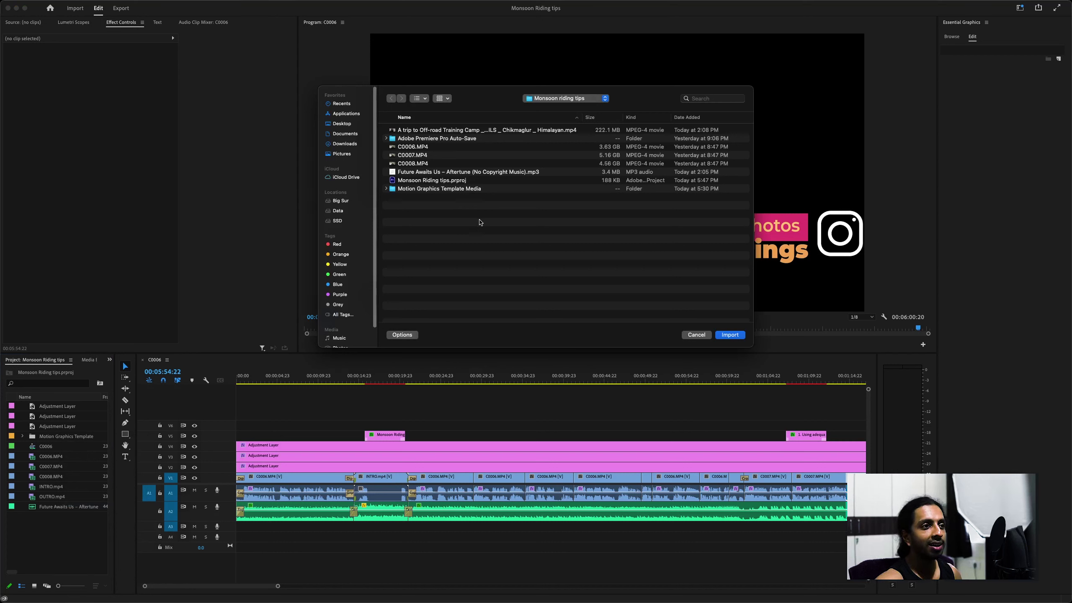
pyautogui.click(463, 131)
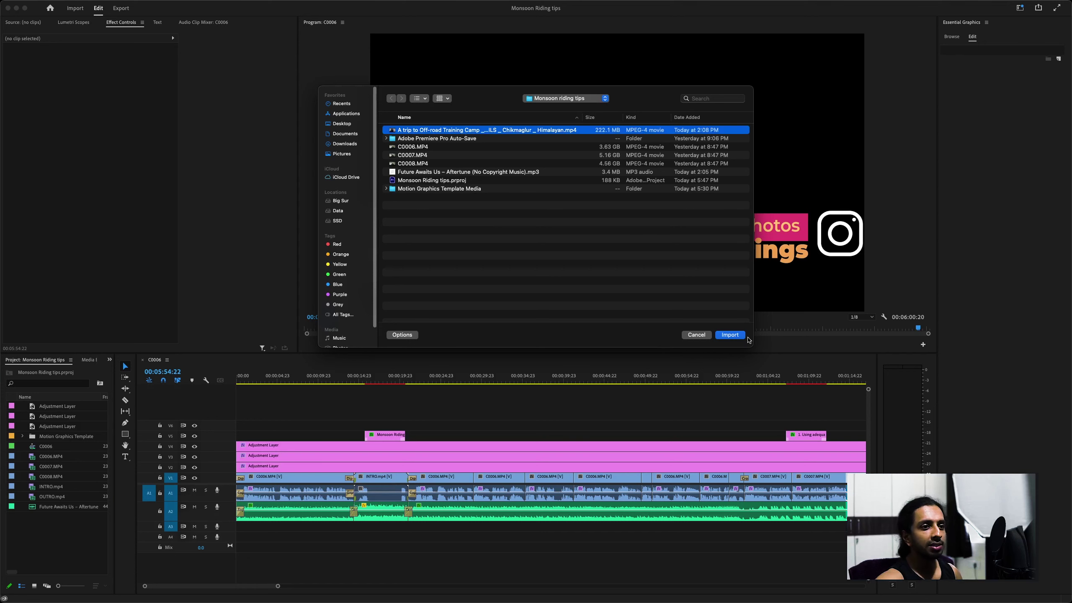
pyautogui.click(730, 335)
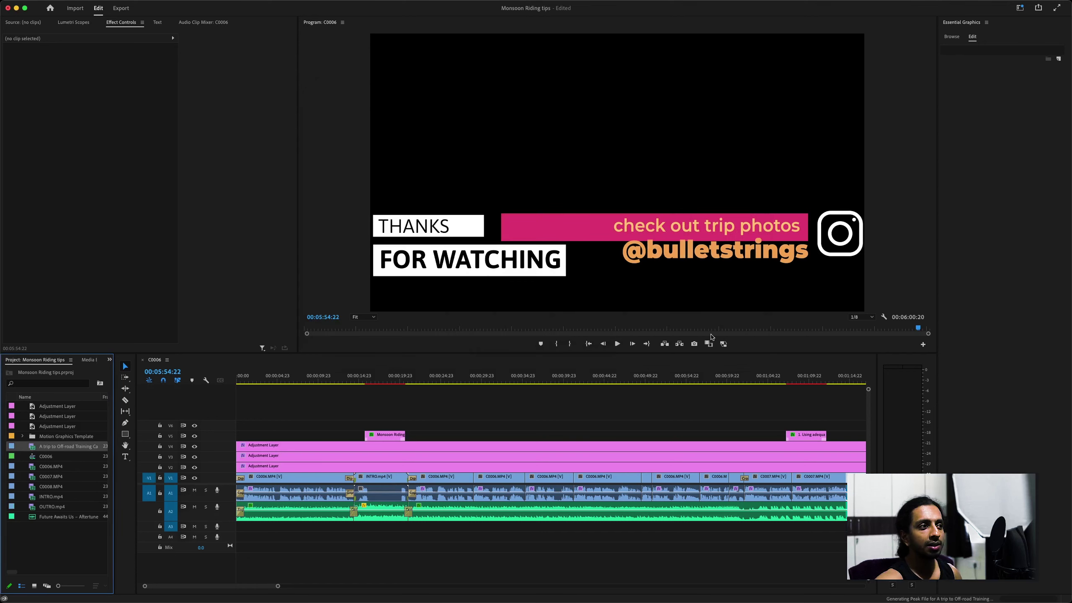
# Mark a riding excerpt at about 00:03:38 in the training camp video and place only its picture on V5 after the Monsoon Riding Tips title
pyautogui.doubleClick(67, 446)
pyautogui.click(35, 331)
pyautogui.moveTo(35, 334); pyautogui.dragTo(31, 334)
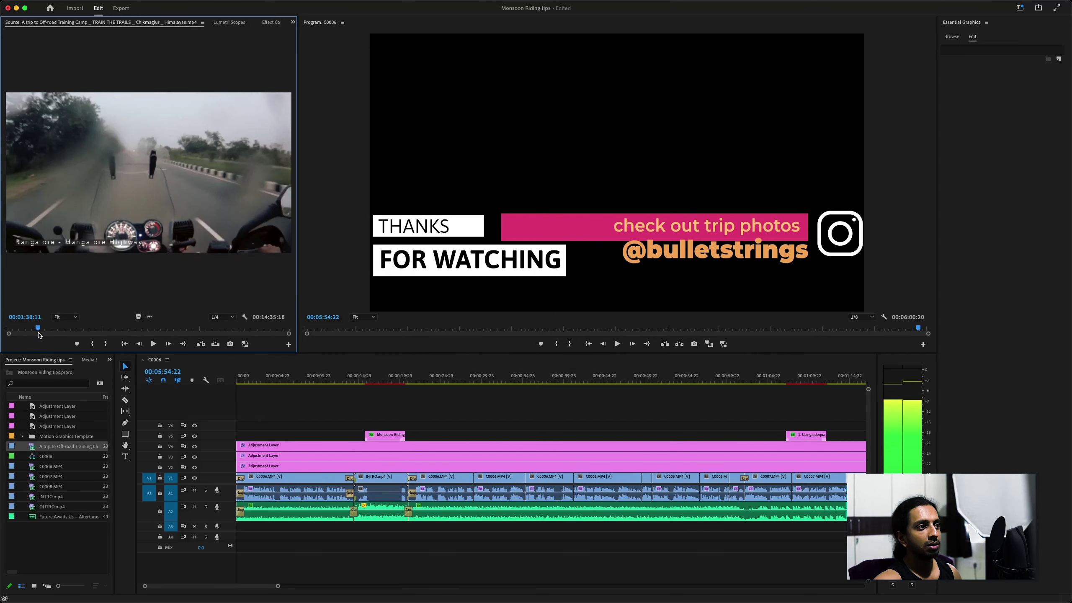
pyautogui.press('i')
pyautogui.moveTo(74, 332); pyautogui.dragTo(78, 331)
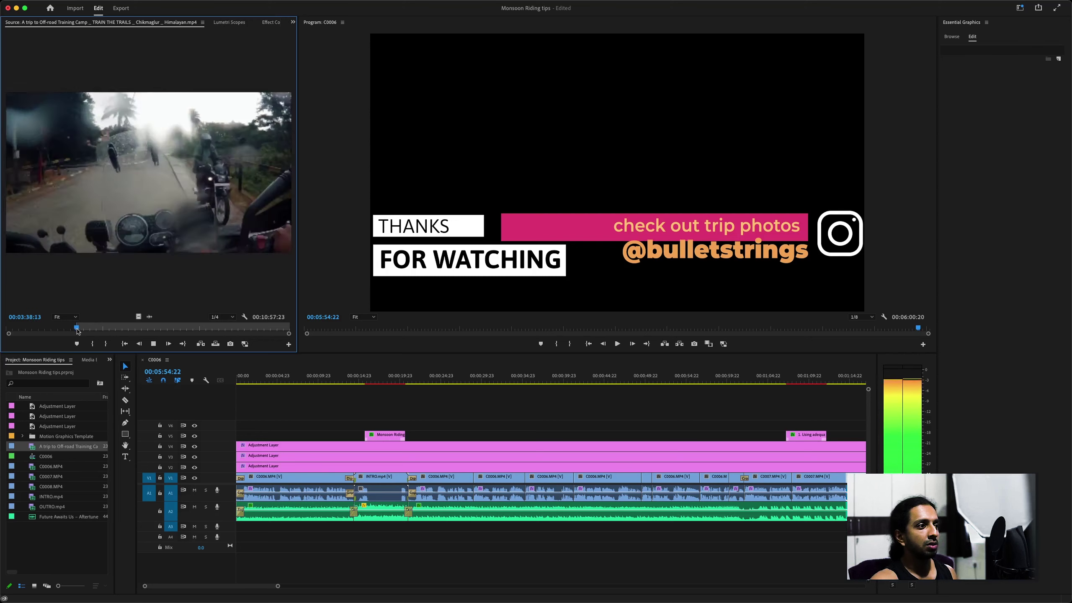
pyautogui.press('o')
pyautogui.moveTo(138, 316); pyautogui.dragTo(458, 441)
# Mark further riding excerpts in the training camp video and place their picture on V5 after the first B-roll clip
pyautogui.click(95, 330)
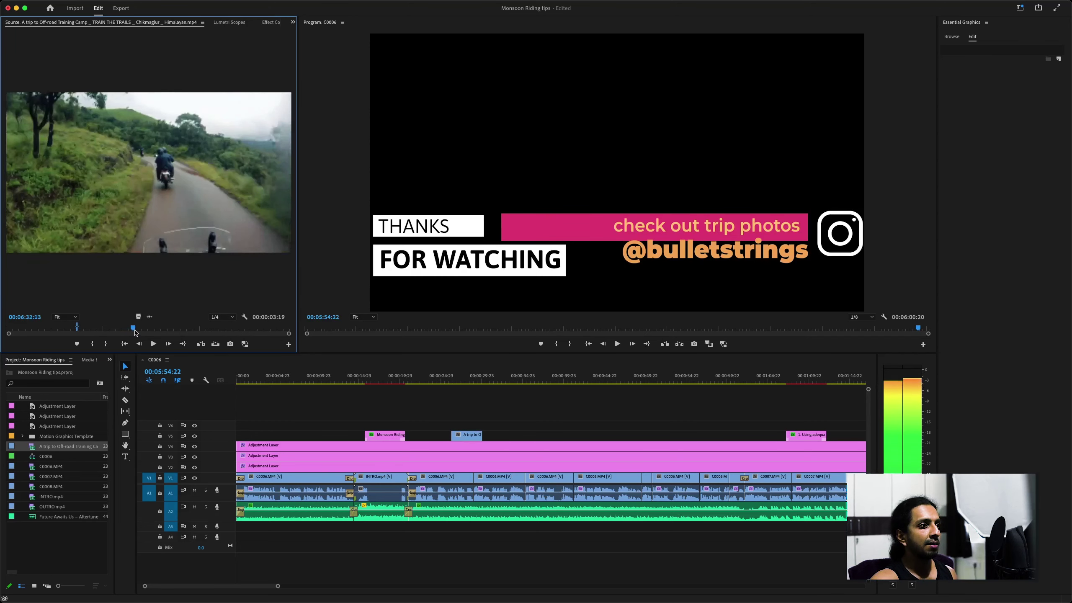
pyautogui.moveTo(202, 329); pyautogui.dragTo(182, 329)
pyautogui.press('i')
pyautogui.click(170, 329)
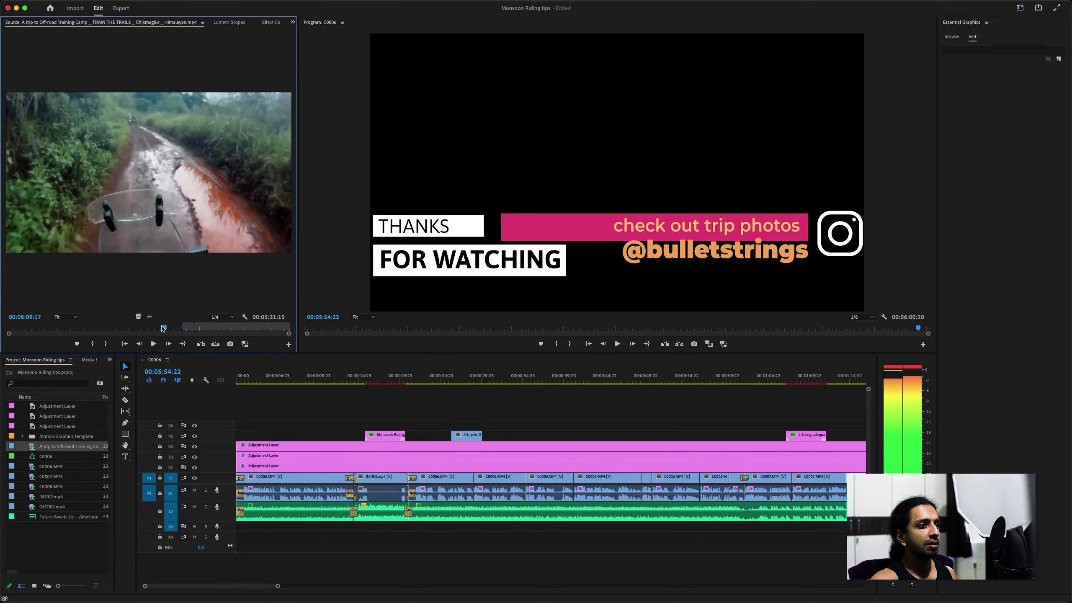
pyautogui.moveTo(177, 329); pyautogui.dragTo(198, 329)
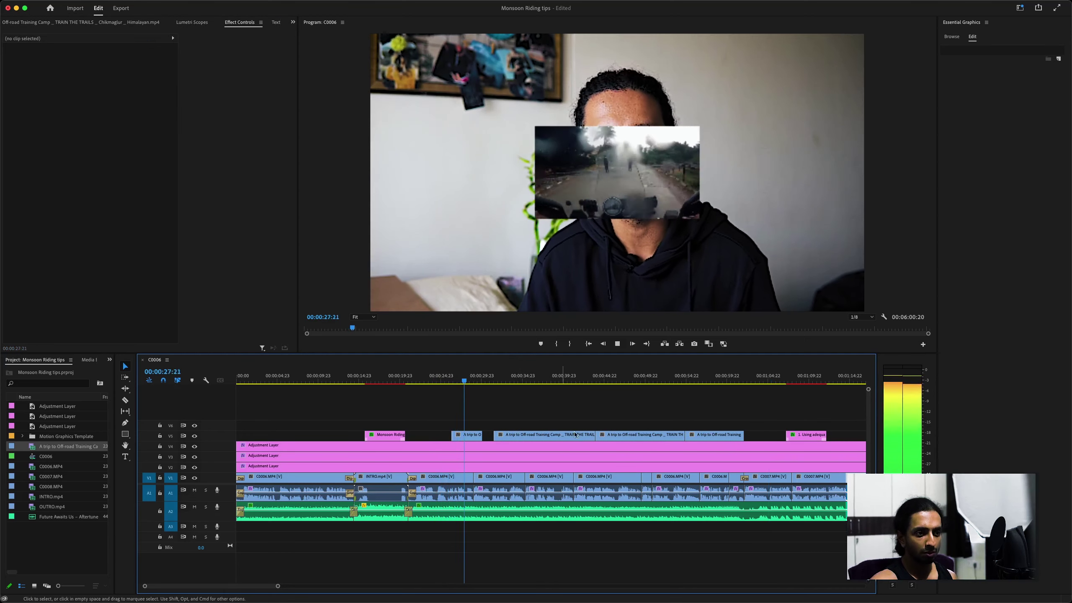
# Shorten the second B-roll clip to end at about 00:00:39 and move the following V5 clip earlier to about 00:00:46
pyautogui.click(523, 436)
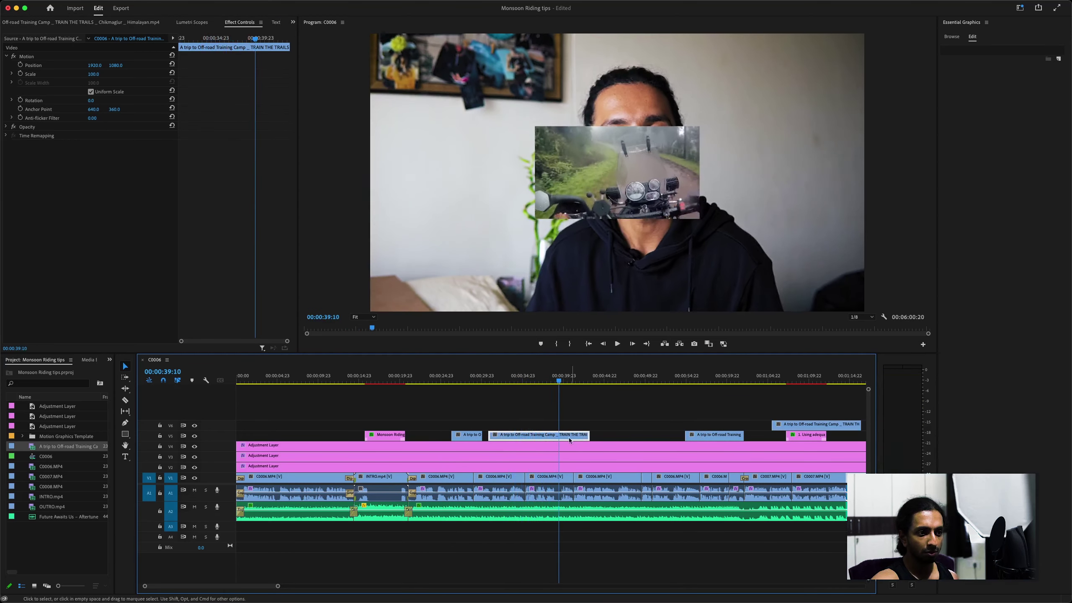
pyautogui.moveTo(490, 434); pyautogui.dragTo(556, 434)
pyautogui.moveTo(717, 434); pyautogui.dragTo(644, 436)
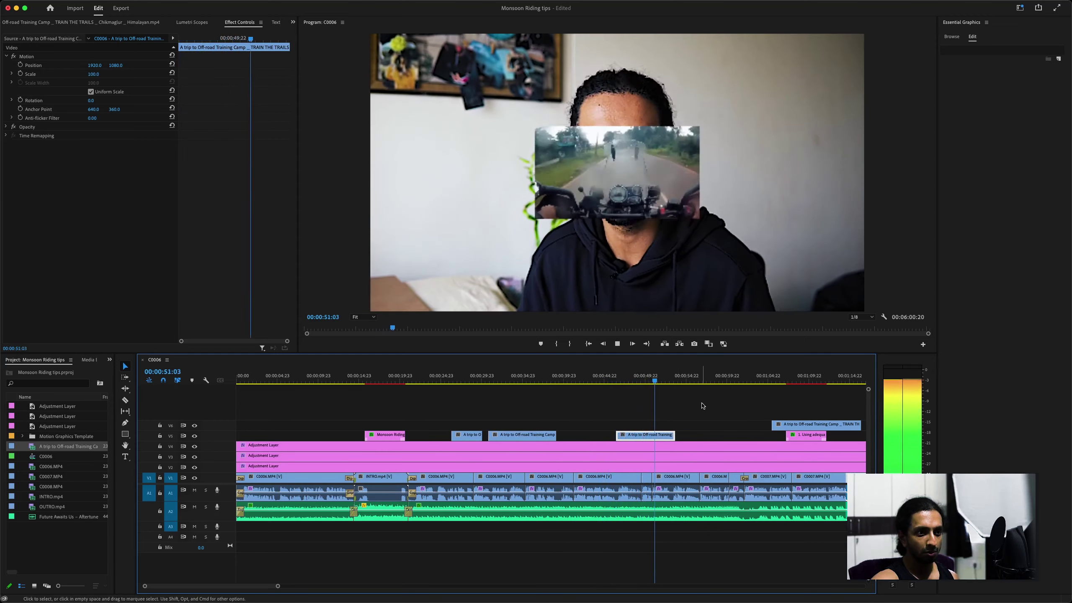
# Set the Scale of the B-roll clip around 00:00:50 to 300 so it fills the frame
pyautogui.click(93, 73)
pyautogui.write('300')
pyautogui.press('Return')
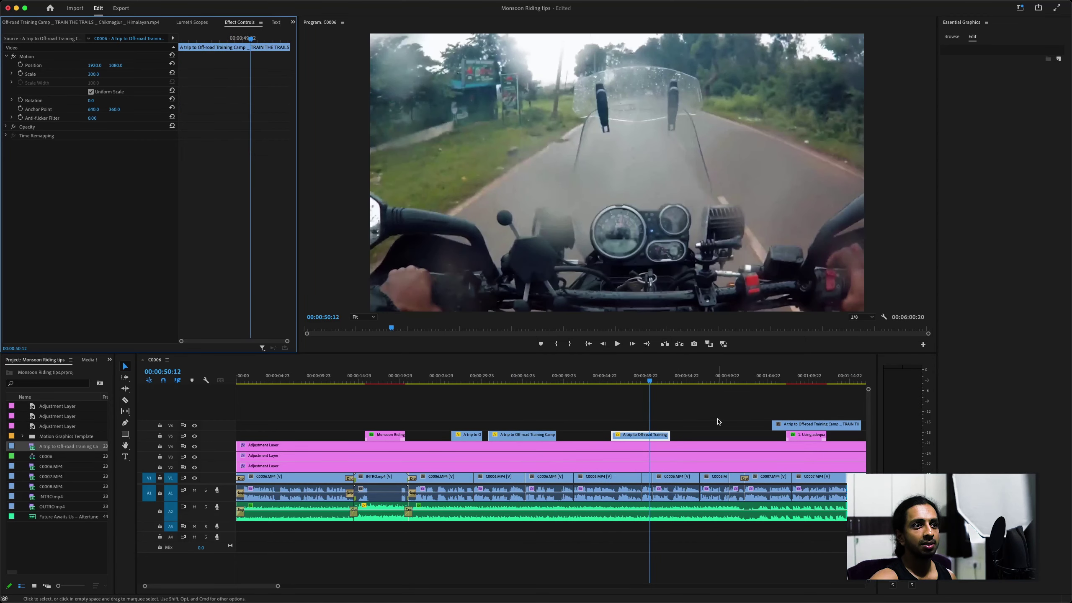
# Move the leftover B-roll clip from V6 to V5 at 00:04:12:05, just after the "3. Precautions" title
pyautogui.click(669, 389)
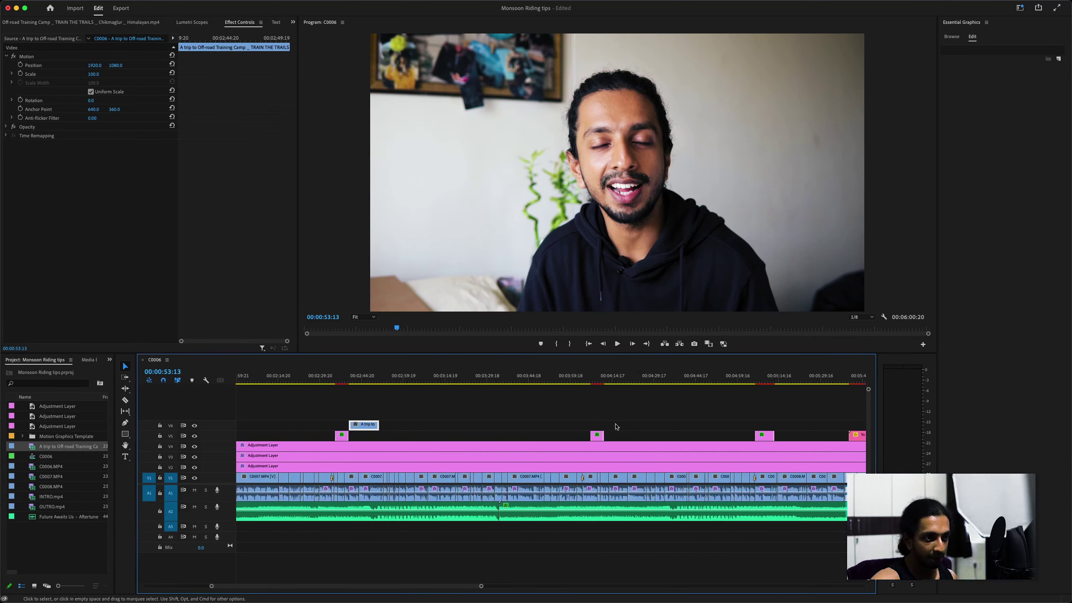
pyautogui.scroll(5, 645, 424)
pyautogui.moveTo(418, 385); pyautogui.dragTo(429, 386)
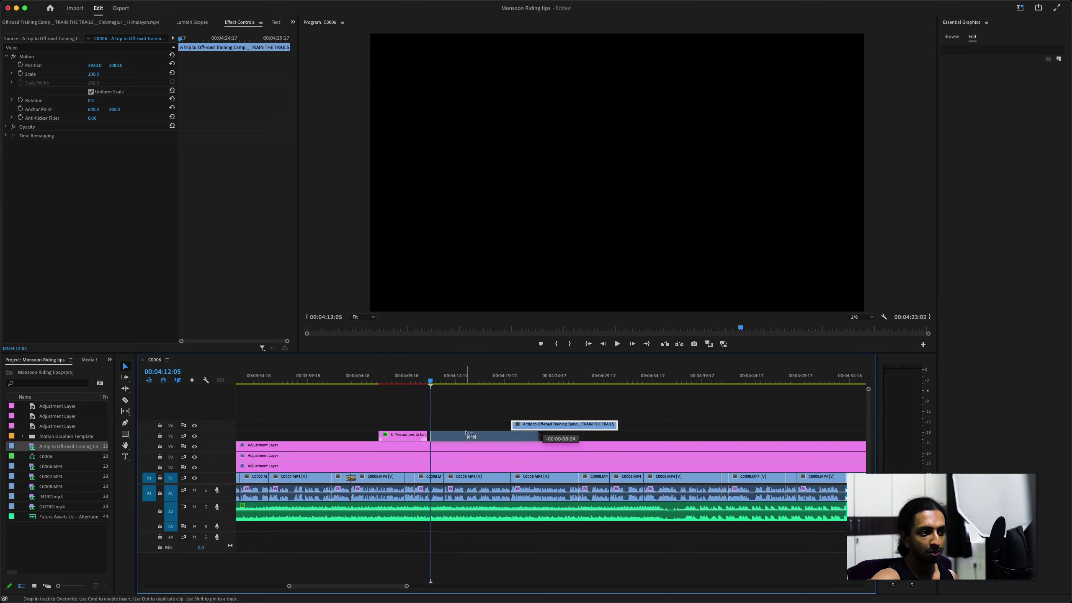
pyautogui.moveTo(561, 424); pyautogui.dragTo(481, 435)
# Set the Scale of the B-roll clip after the "3. Precautions" title to 300 and play it back
pyautogui.click(95, 73)
pyautogui.write('300')
pyautogui.press('Return')
pyautogui.press('space')
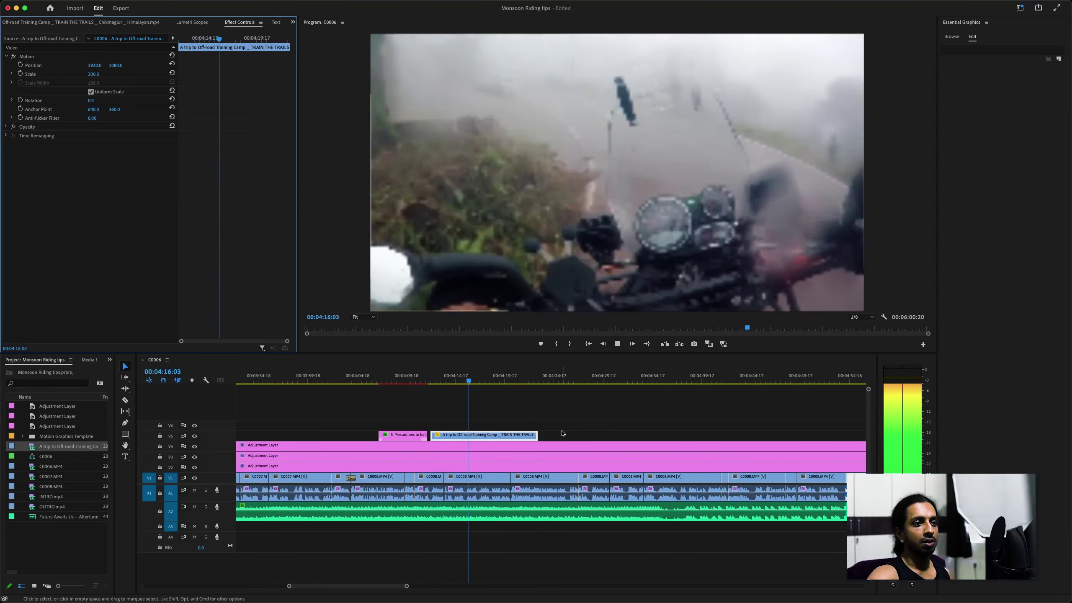
pyautogui.click(561, 433)
pyautogui.press('space')
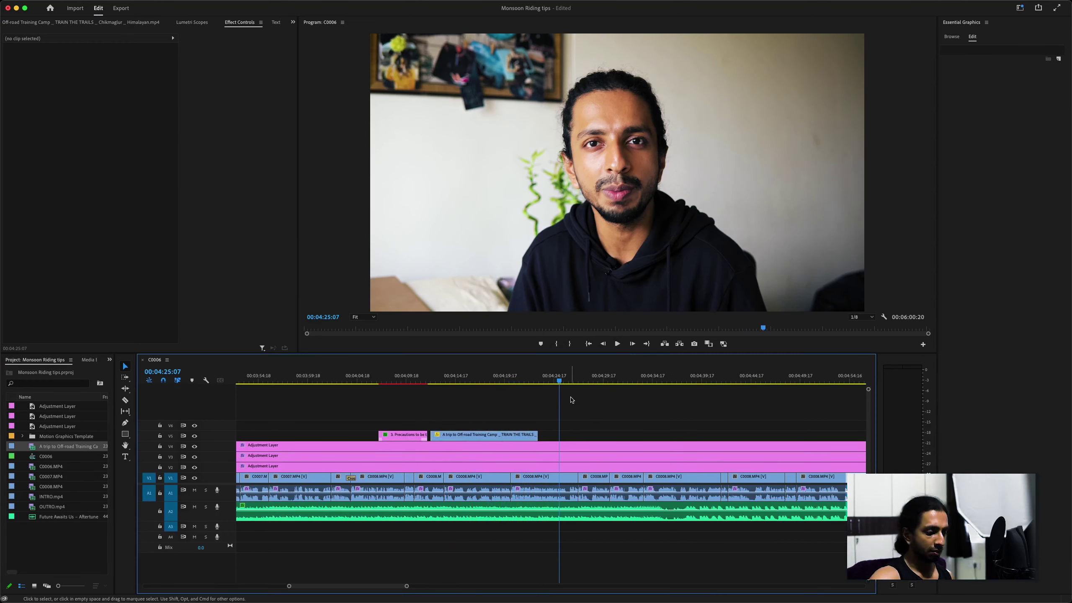
# Add another B-roll excerpt from the off-road training camp video on V5, starting at about 00:04:26
pyautogui.press('-')
pyautogui.press('-')
pyautogui.press('-')
pyautogui.click(80, 22)
pyautogui.press('space')
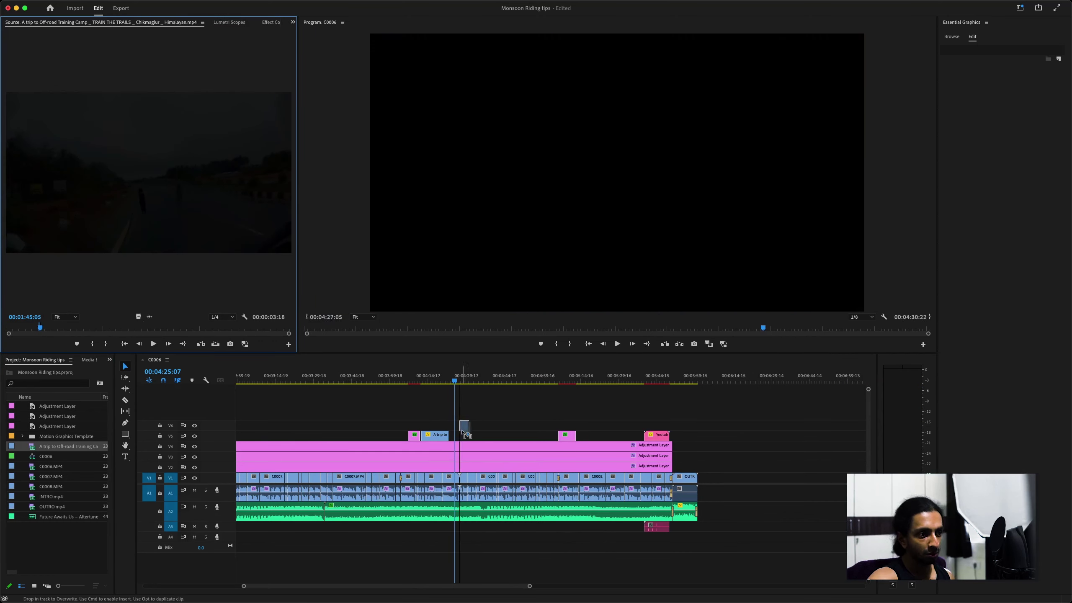
pyautogui.press('=')
pyautogui.press('=')
pyautogui.press('=')
pyautogui.click(435, 382)
pyautogui.moveTo(436, 384)
pyautogui.mouseDown()
pyautogui.moveTo(478, 382)
pyautogui.moveTo(431, 382)
pyautogui.mouseUp()
pyautogui.moveTo(443, 435); pyautogui.dragTo(468, 435)
pyautogui.press('Down')
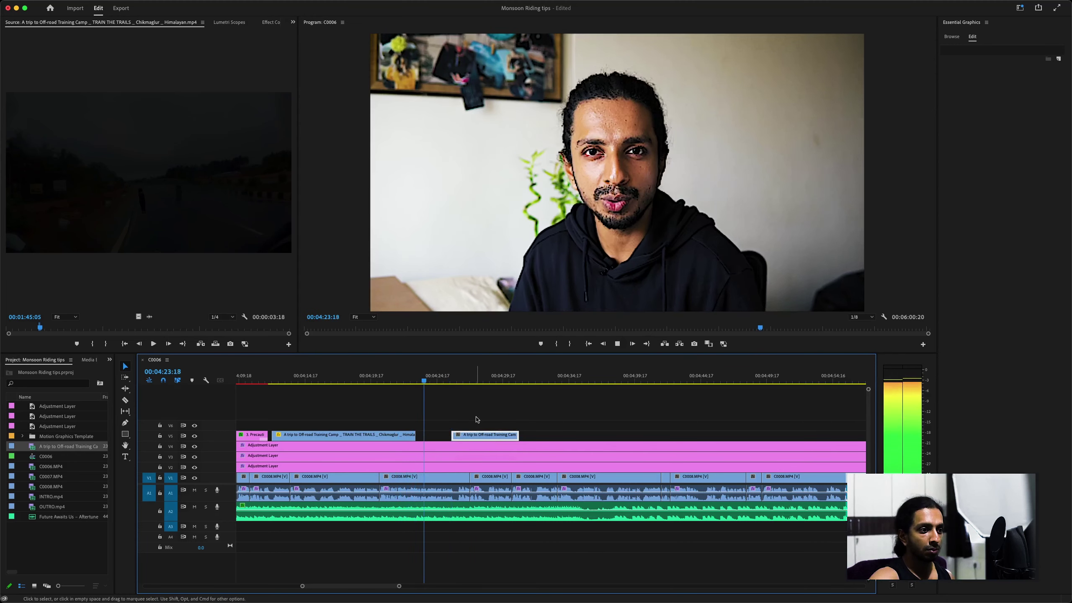
pyautogui.press('space')
# Scale up the new B-roll clip around 00:04:27 so it fills the frame, check playback, and save the project
pyautogui.hotkey('shift', '5')
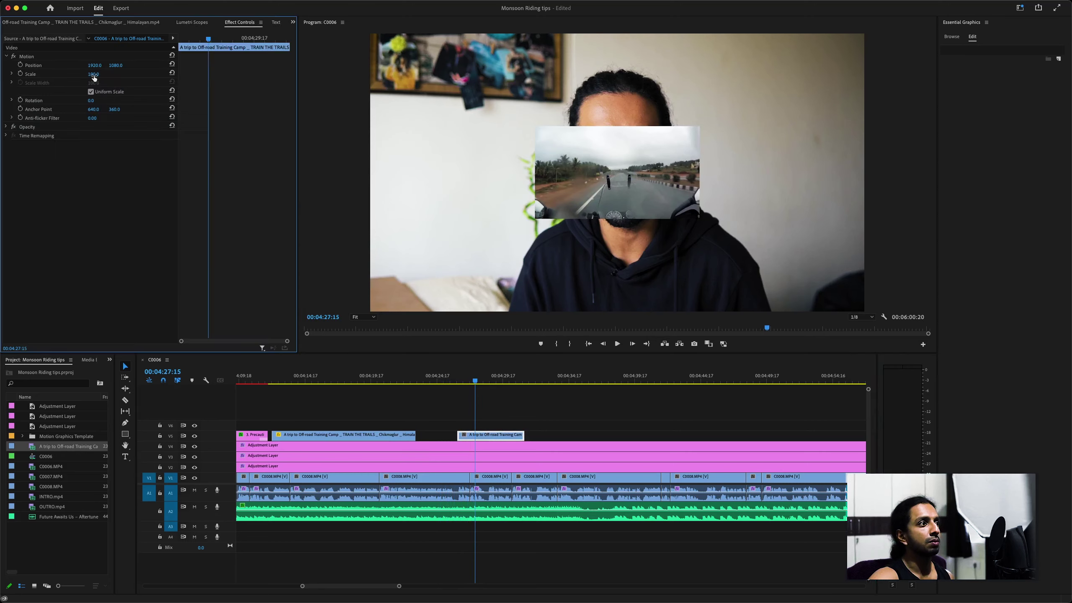
pyautogui.click(506, 399)
pyautogui.press('space')
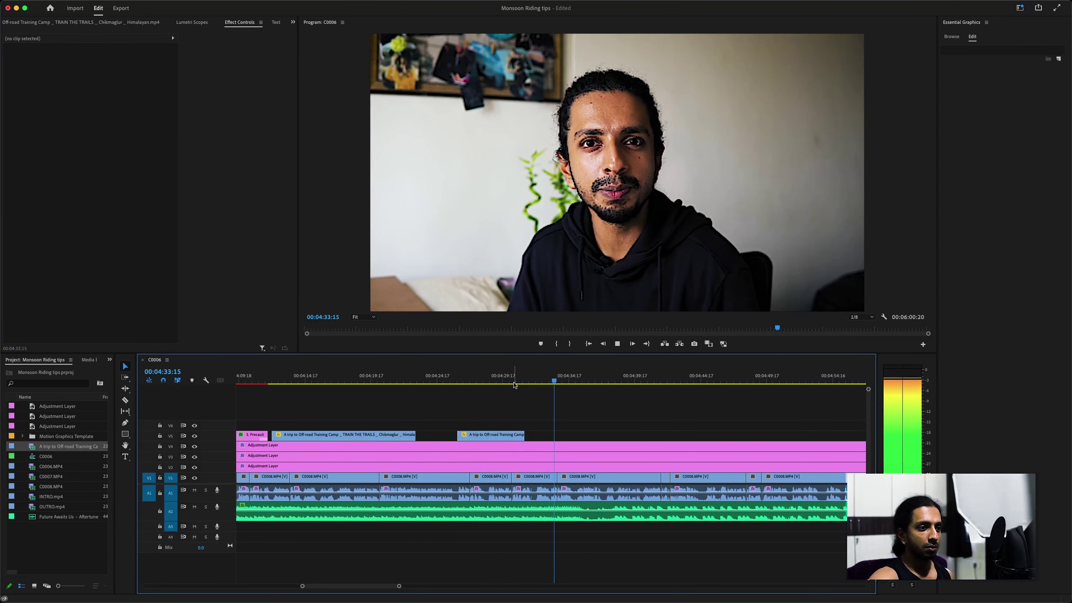
pyautogui.press('super+s')
# Review the whole timeline, checking the last B-roll clip, the "Pro tip" title and the opening section
pyautogui.scroll(-5, 489, 403)
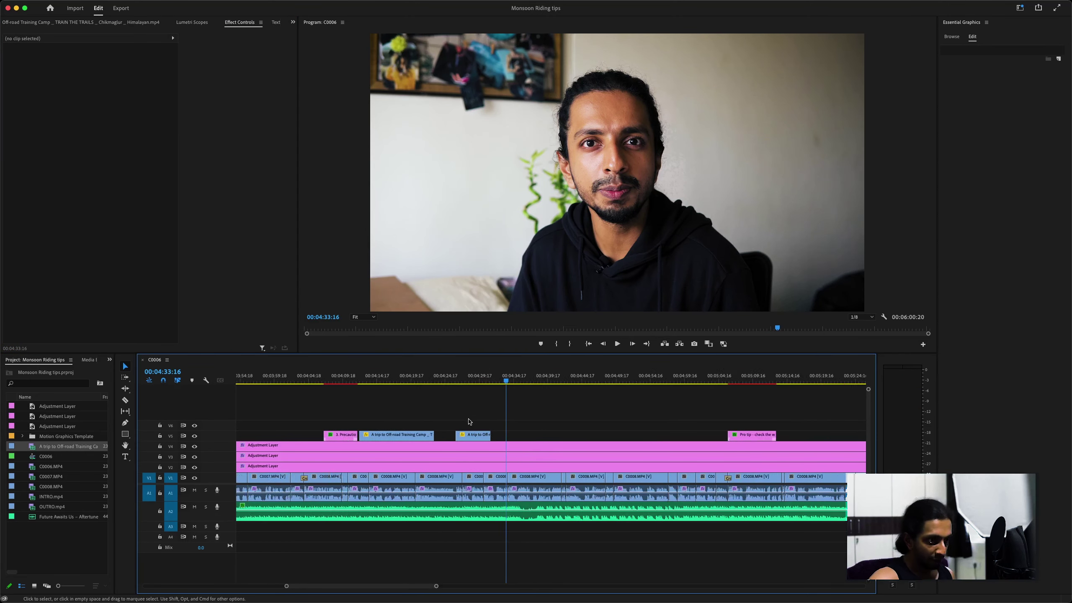
pyautogui.scroll(-3, 483, 415)
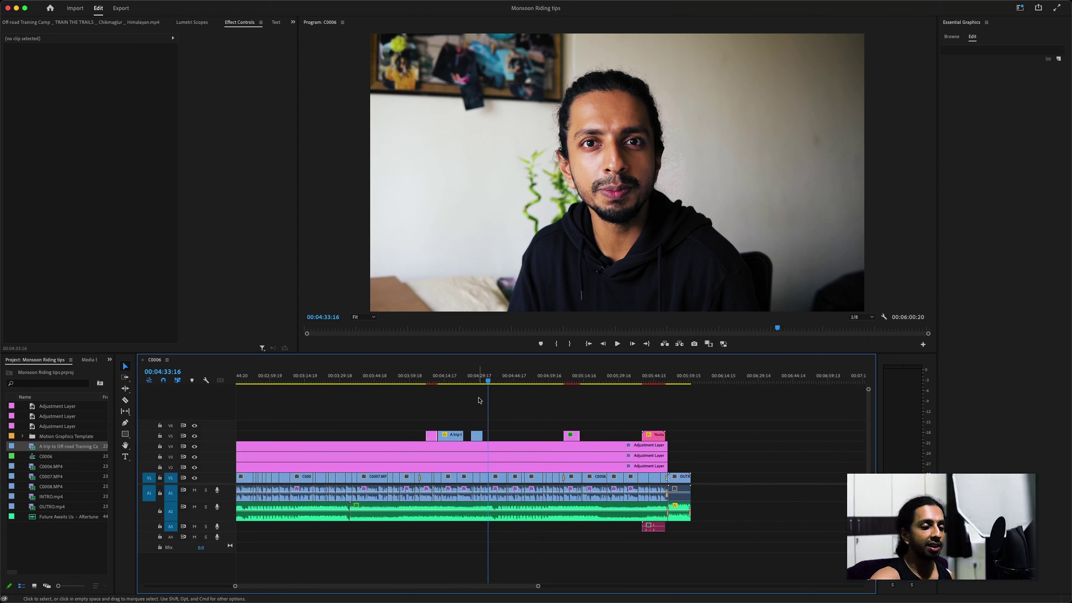
pyautogui.click(478, 378)
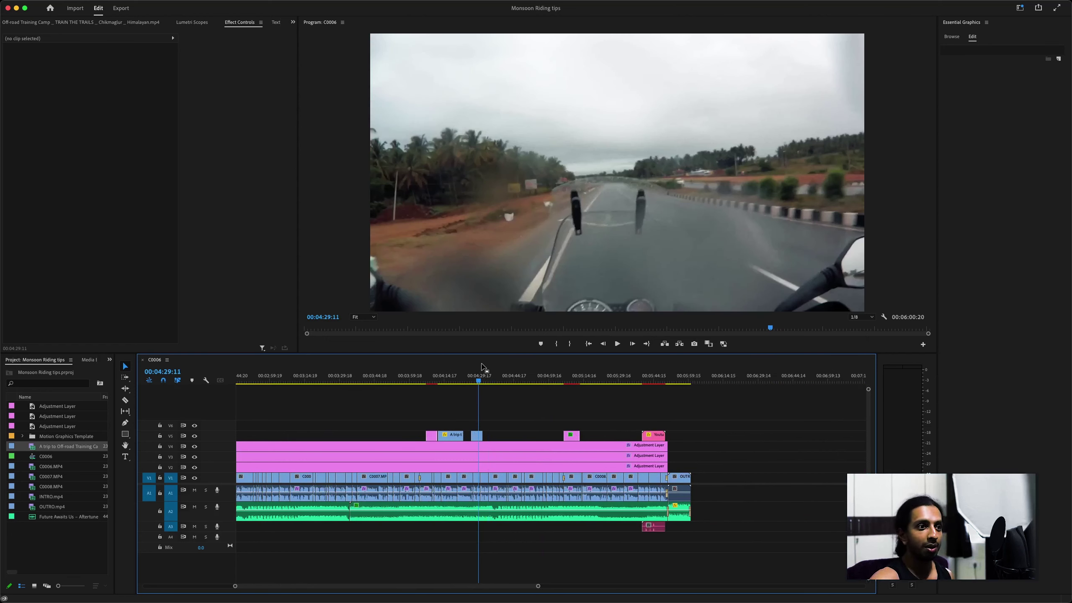
pyautogui.scroll(5, 508, 435)
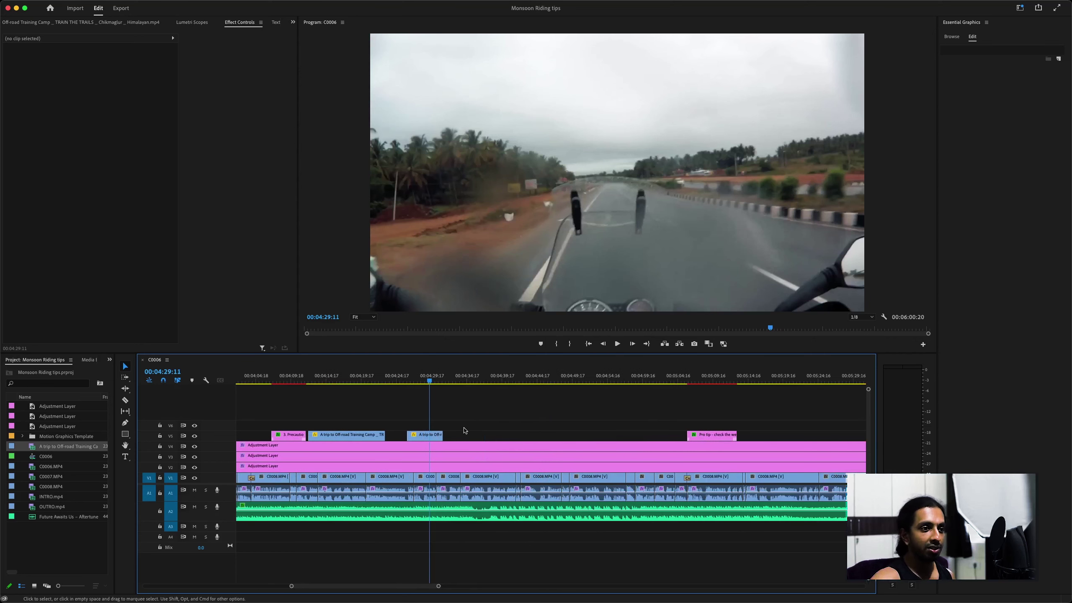
pyautogui.scroll(-10, 465, 426)
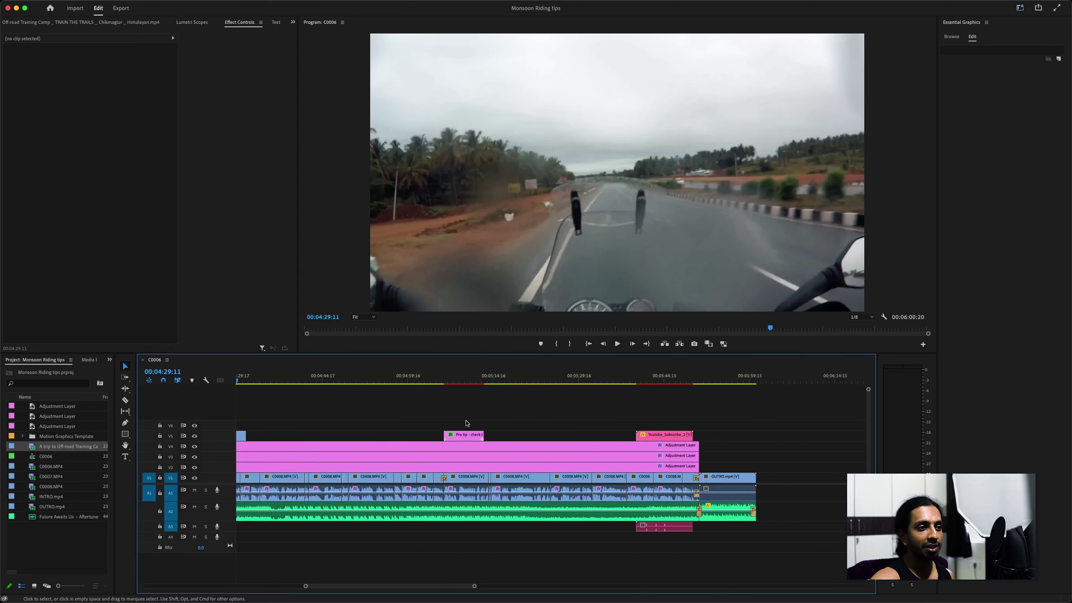
pyautogui.scroll(5, 468, 418)
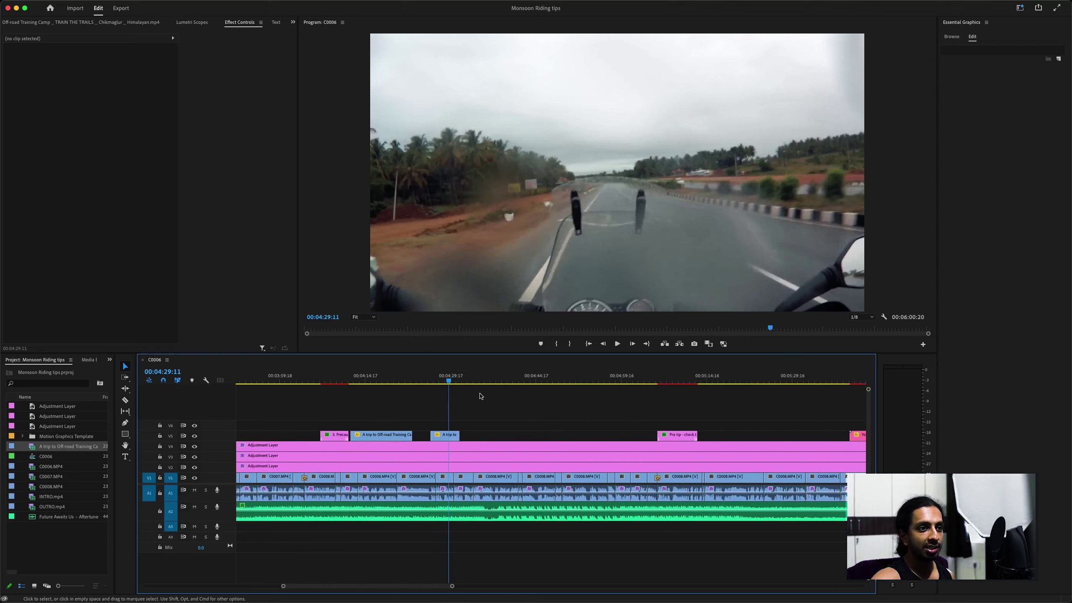
pyautogui.scroll(-3, 480, 396)
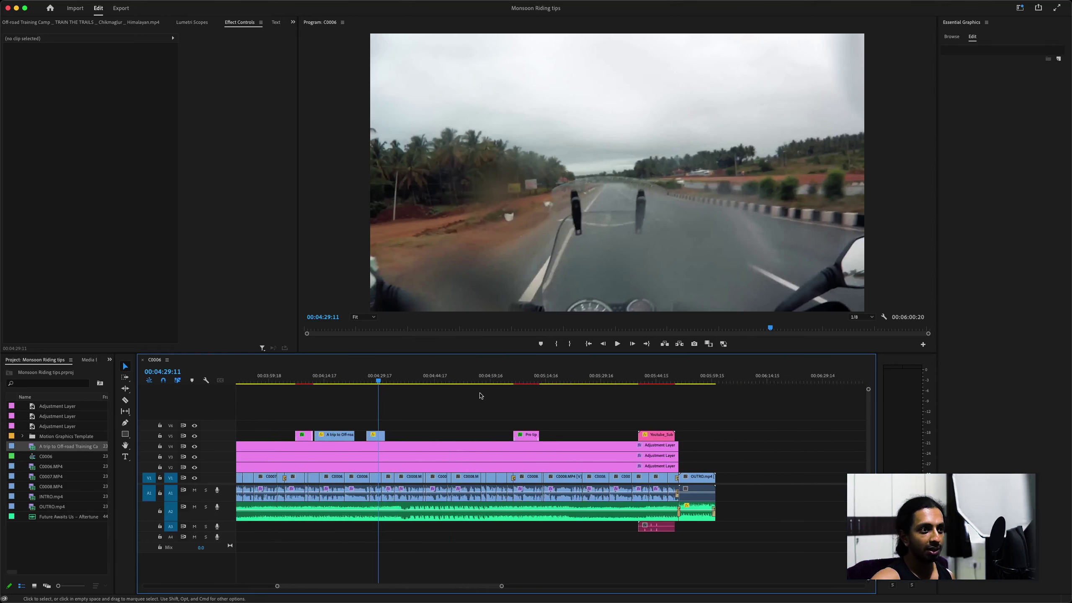
pyautogui.scroll(-3, 438, 397)
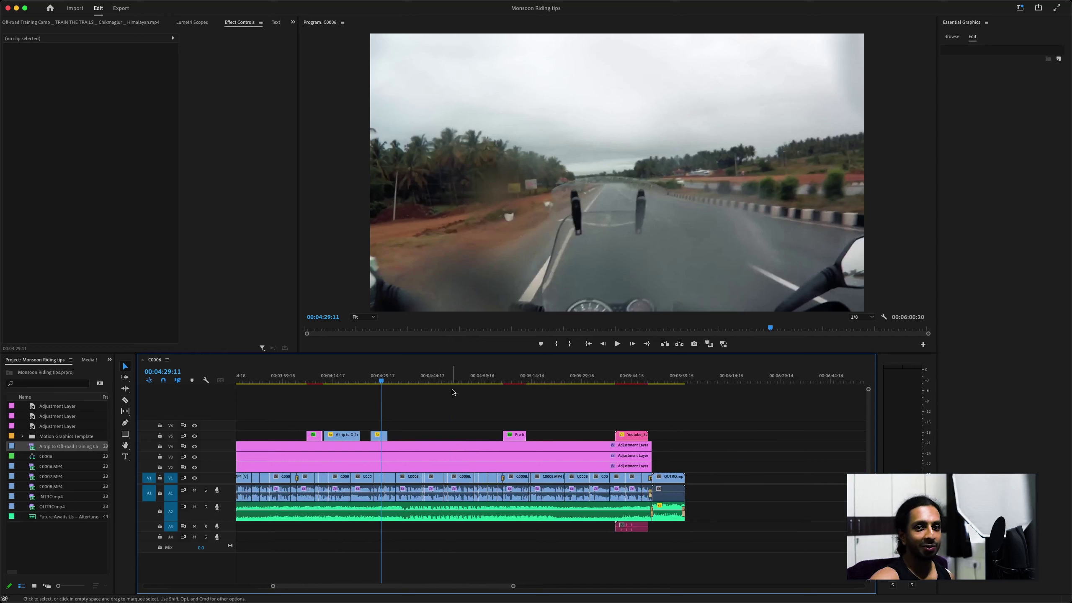
pyautogui.click(514, 383)
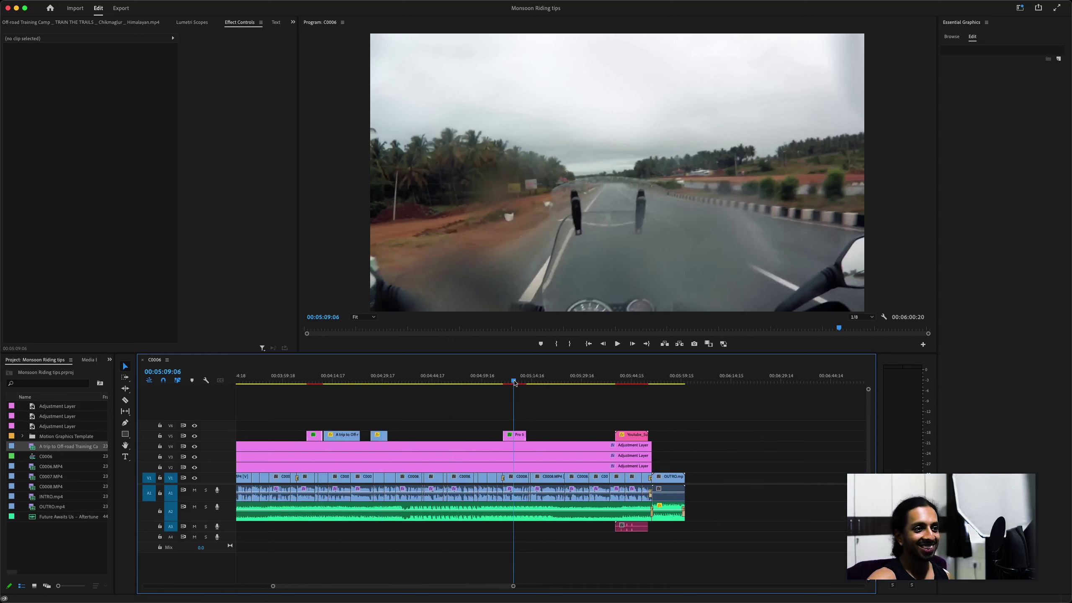
pyautogui.scroll(-3, 459, 387)
pyautogui.scroll(10, 458, 388)
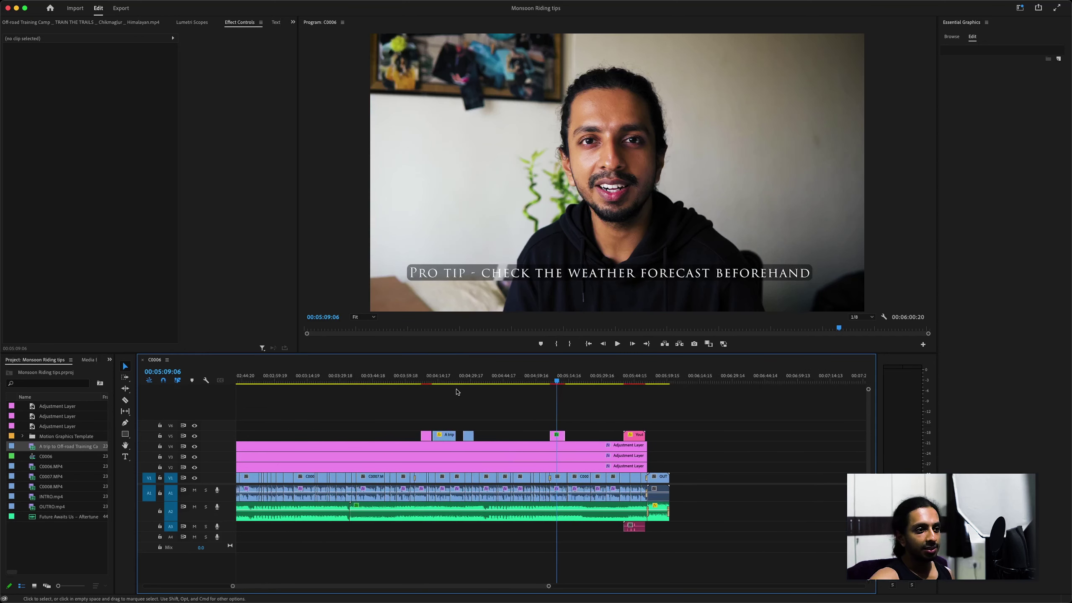
pyautogui.scroll(-5, 455, 392)
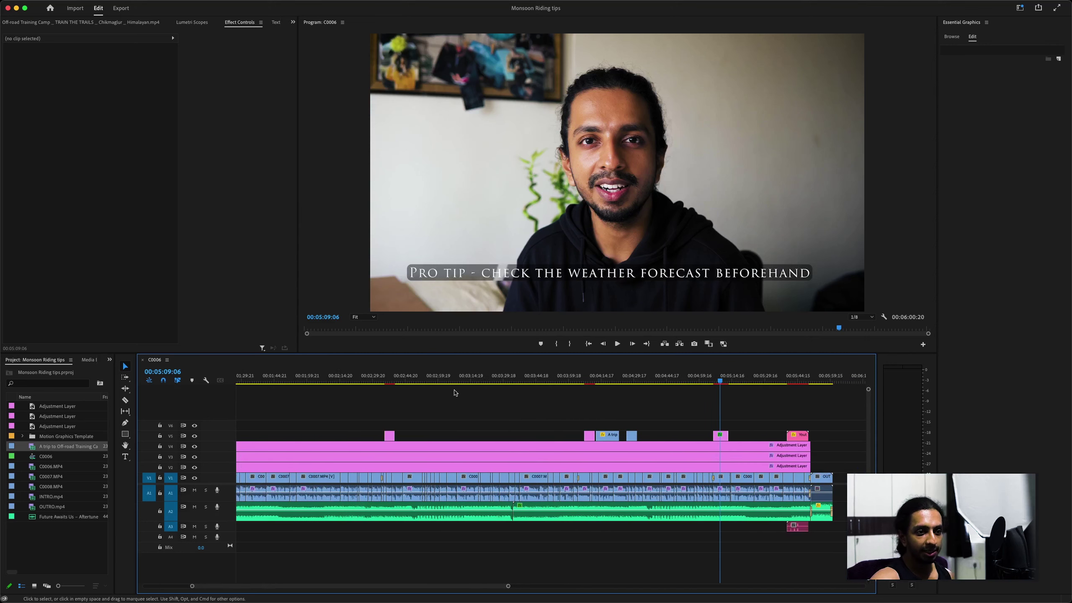
pyautogui.scroll(4, 454, 394)
pyautogui.scroll(4, 455, 395)
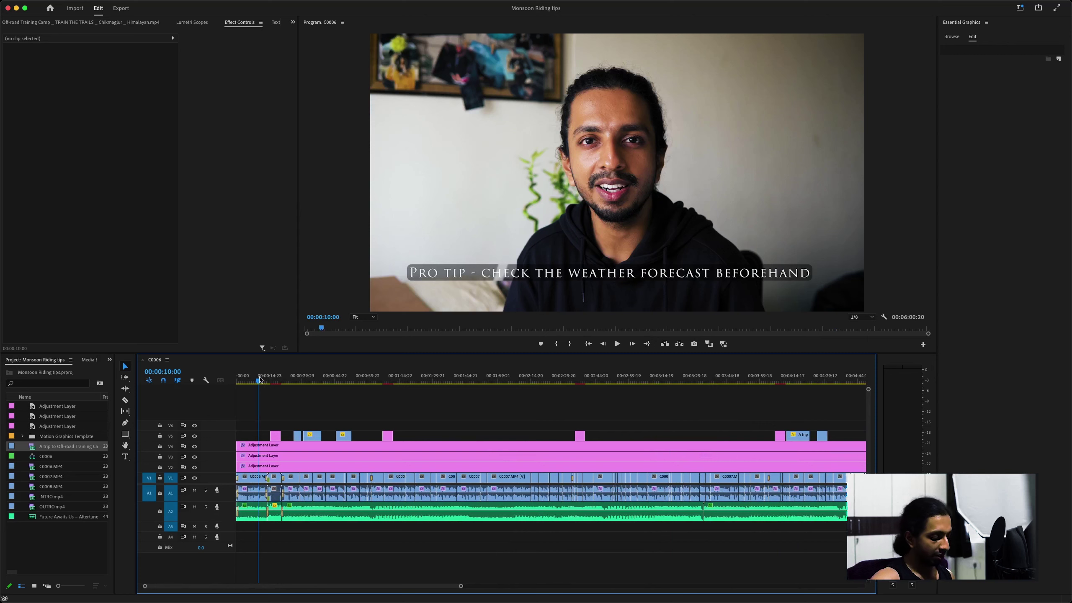
pyautogui.scroll(-2, 370, 461)
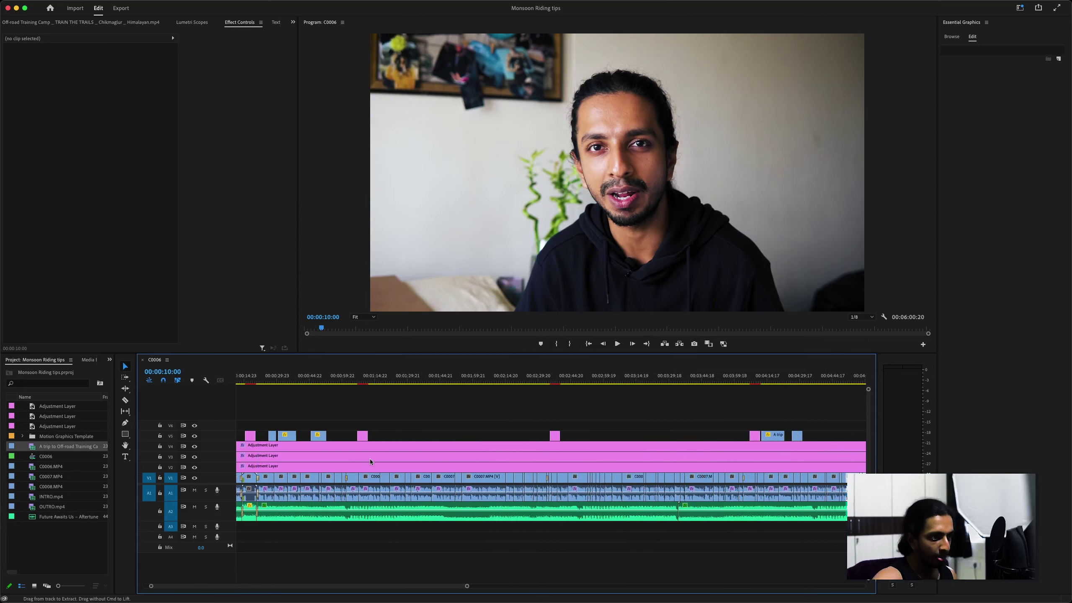
pyautogui.scroll(-5, 370, 460)
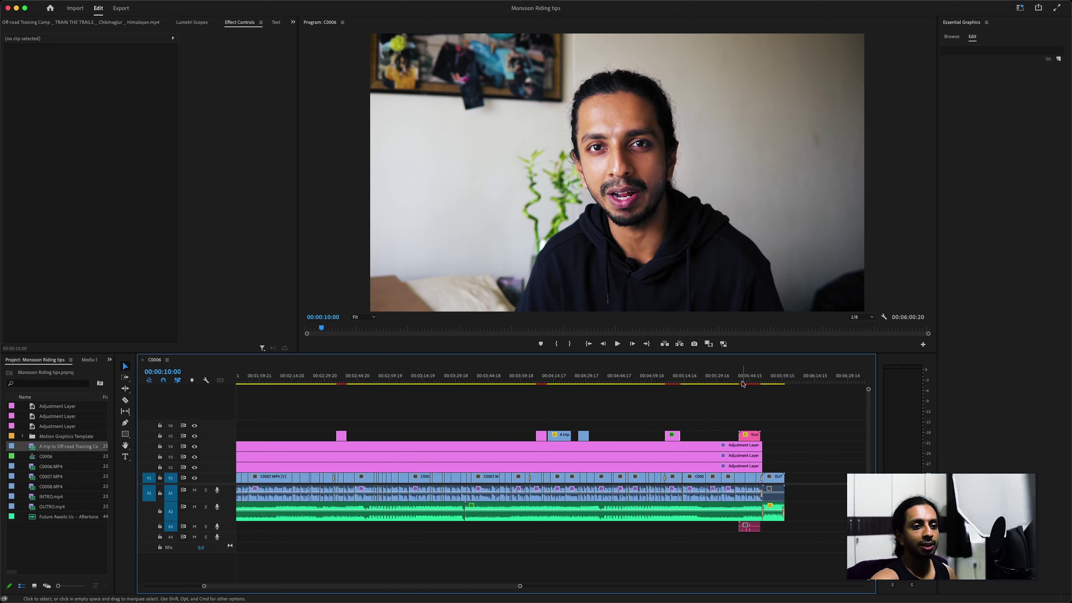
# Open the media export settings for the C0006 sequence
pyautogui.moveTo(1071, 298)
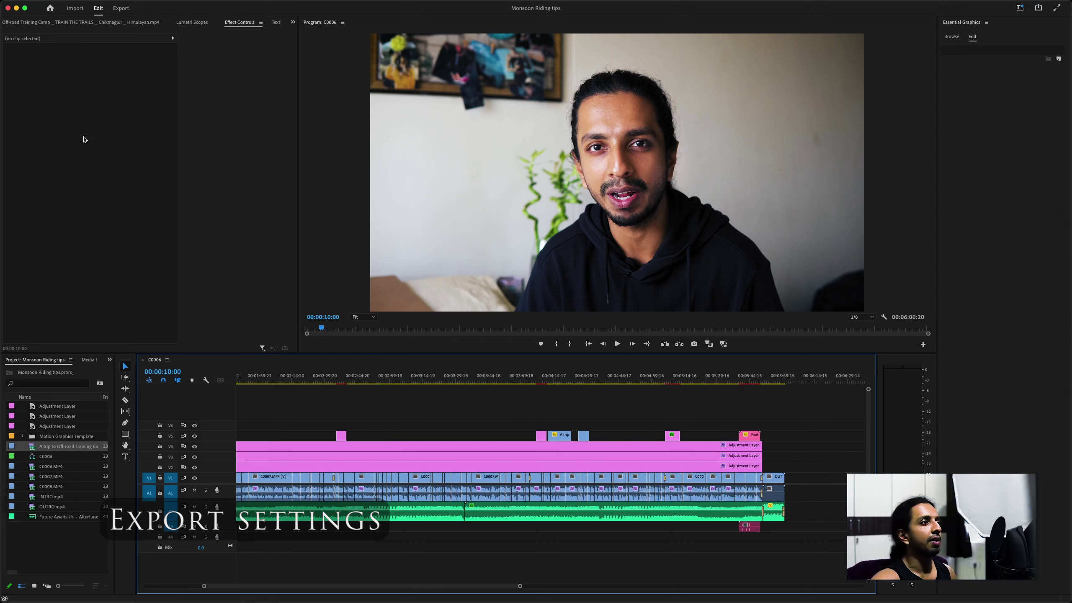
pyautogui.click(41, 5)
pyautogui.moveTo(71, 4)
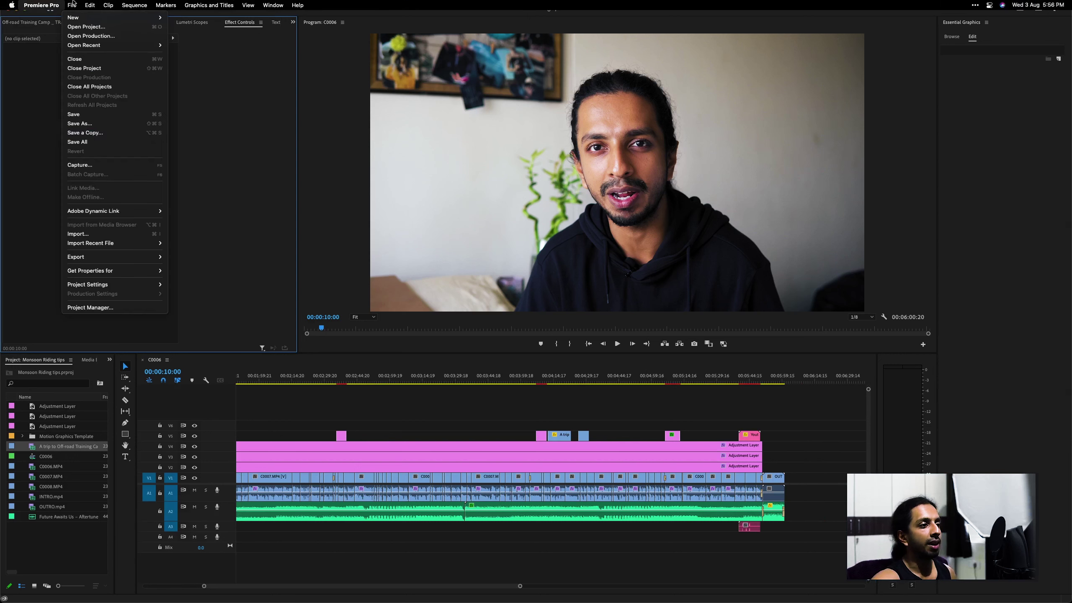
pyautogui.click(174, 30)
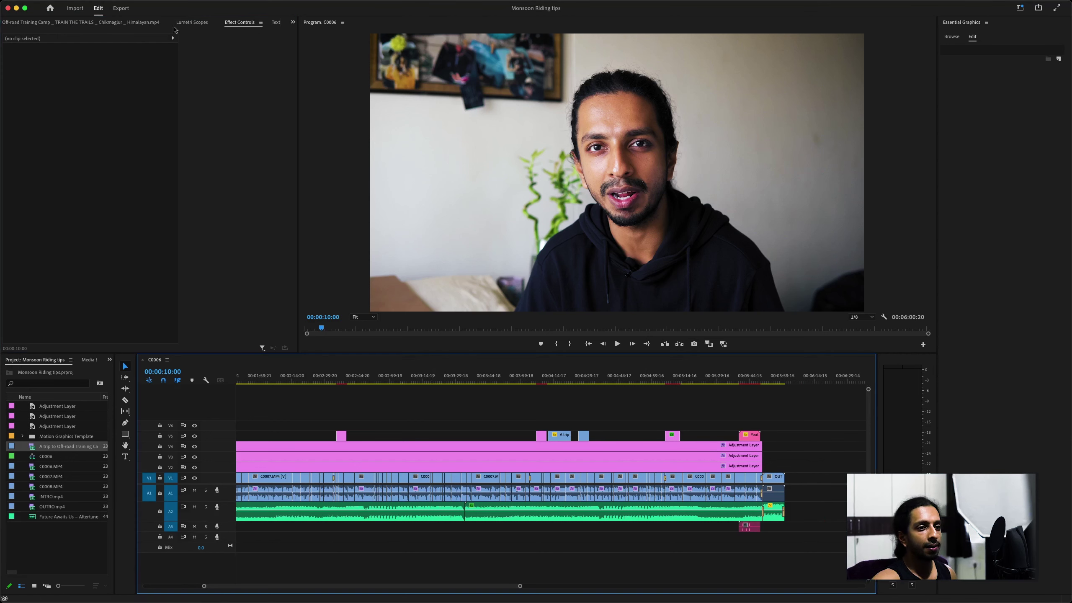
pyautogui.click(71, 5)
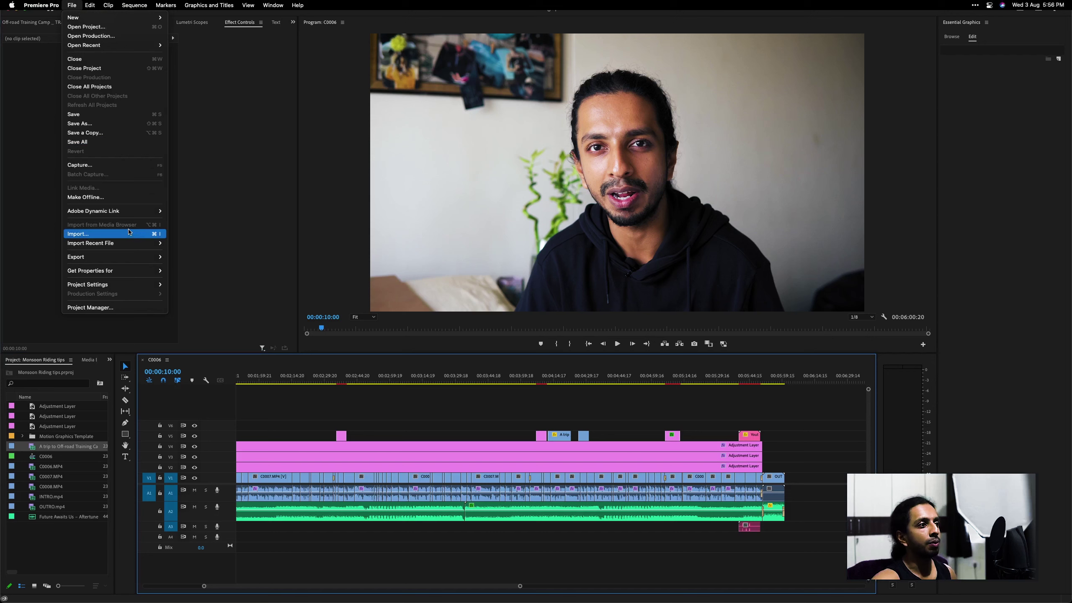
pyautogui.moveTo(127, 257)
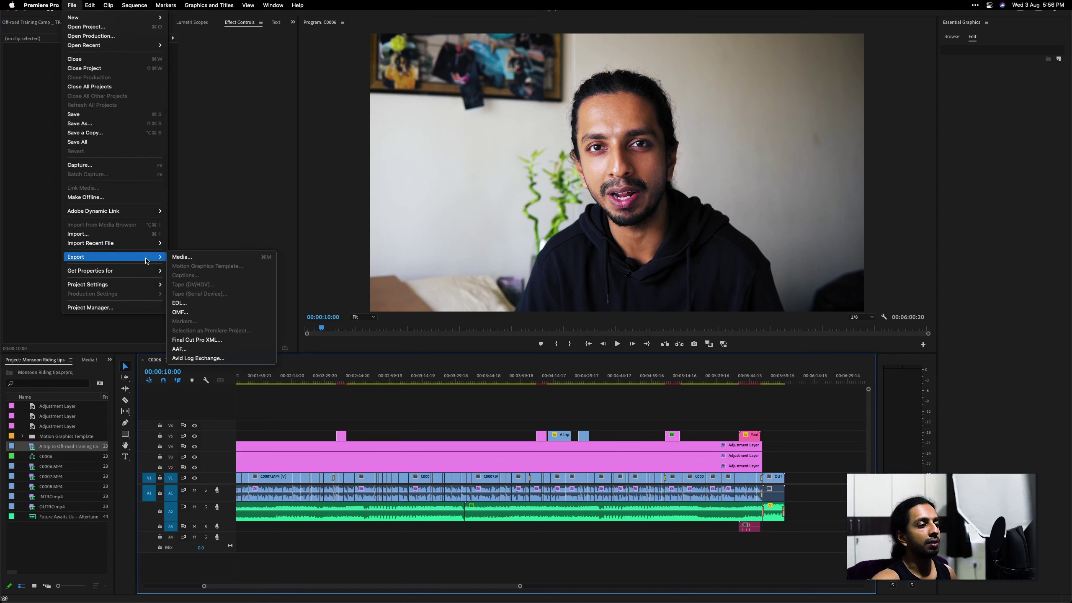
pyautogui.click(242, 257)
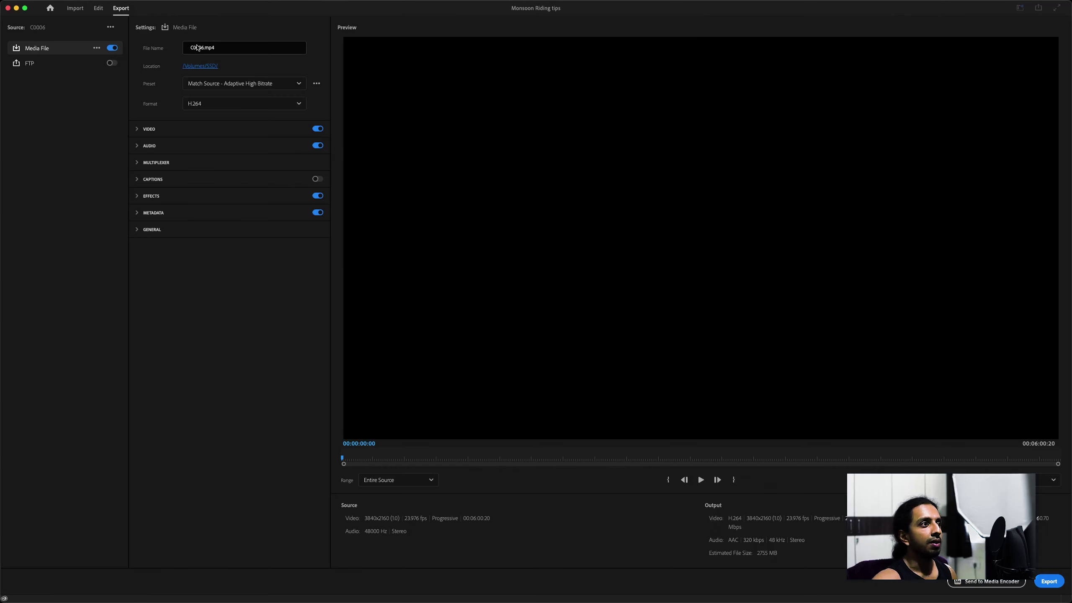
# Name the export file "3 best monsoon riding tips to make your ride in the rain safer" and apply the Vlog Export Settings 4k preset
pyautogui.doubleClick(197, 47)
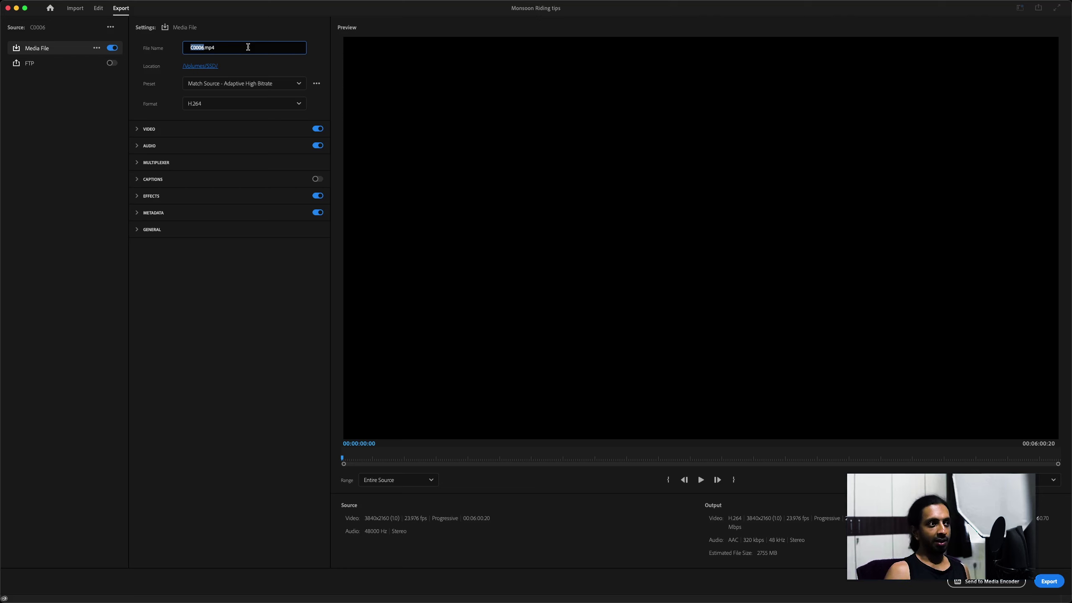
pyautogui.press('super+v')
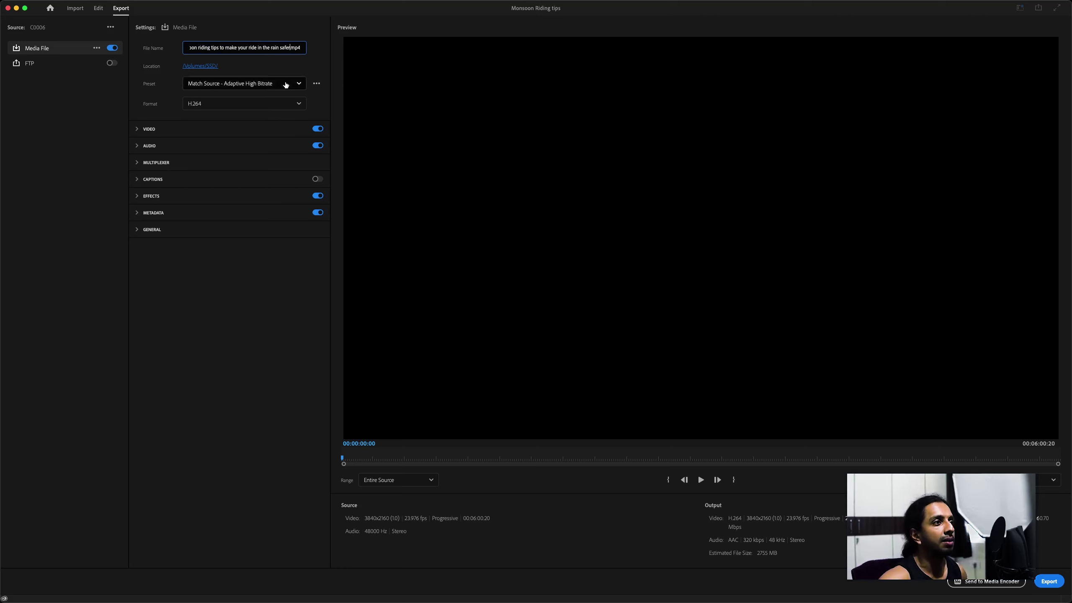
pyautogui.click(299, 84)
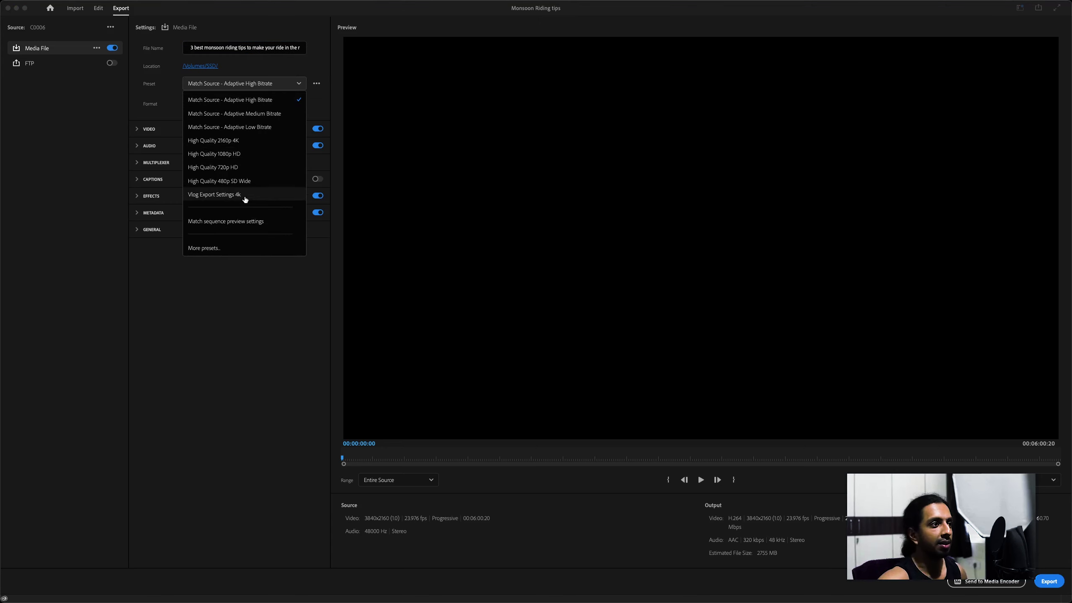
pyautogui.click(228, 195)
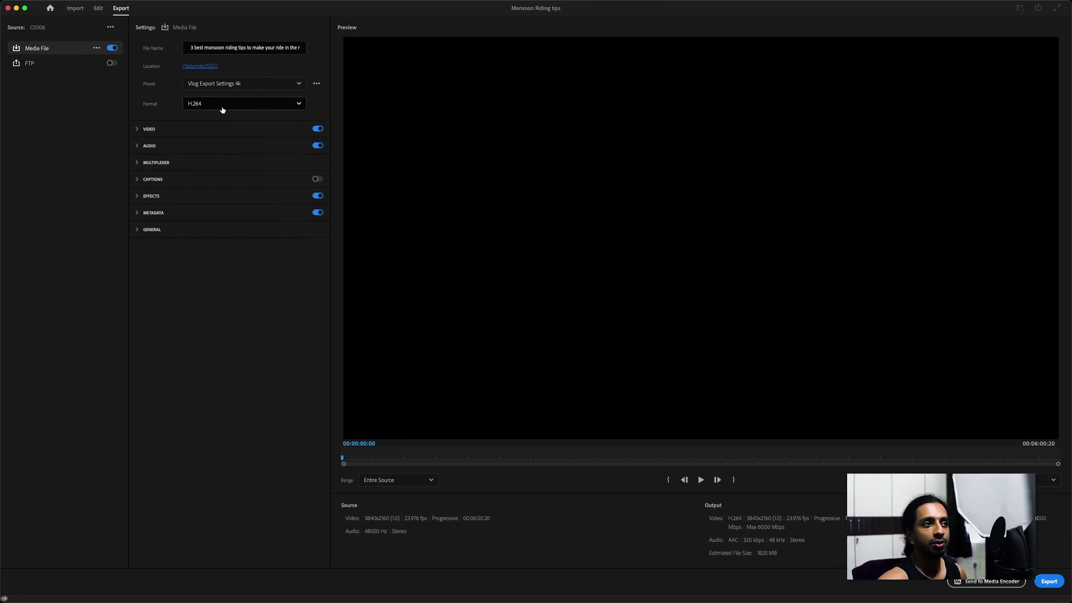
# Examine the preset's full video settings, including render quality, encoding and bitrate options
pyautogui.click(159, 128)
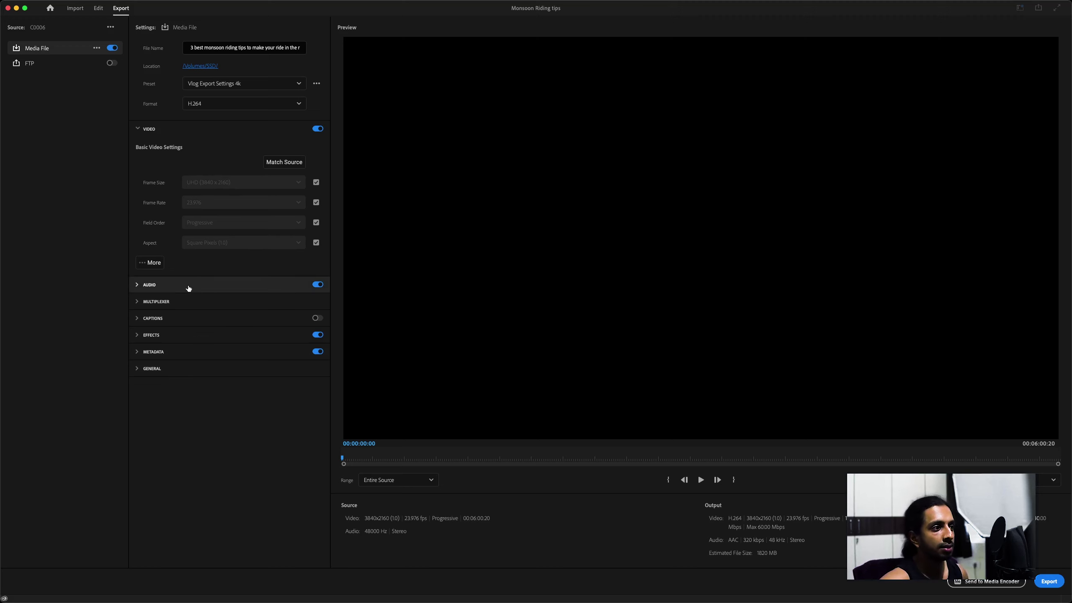
pyautogui.click(150, 262)
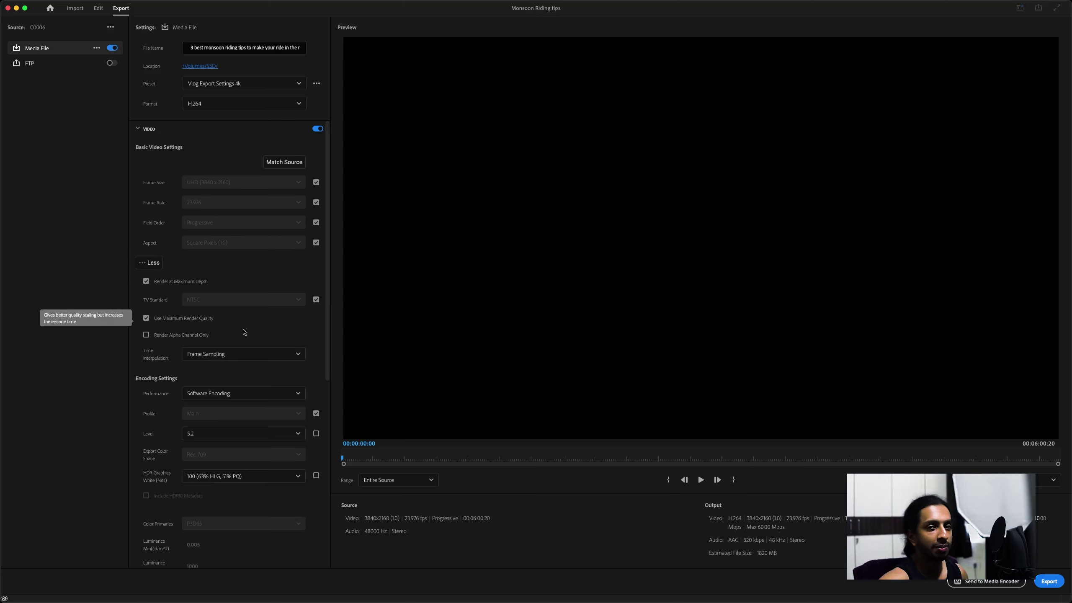
pyautogui.scroll(-10, 286, 325)
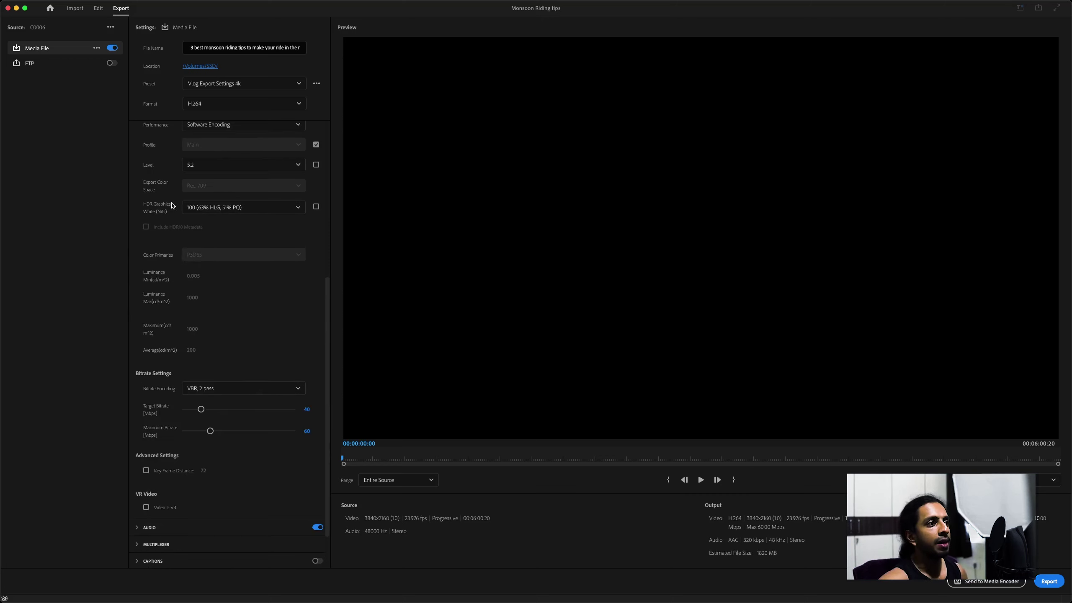
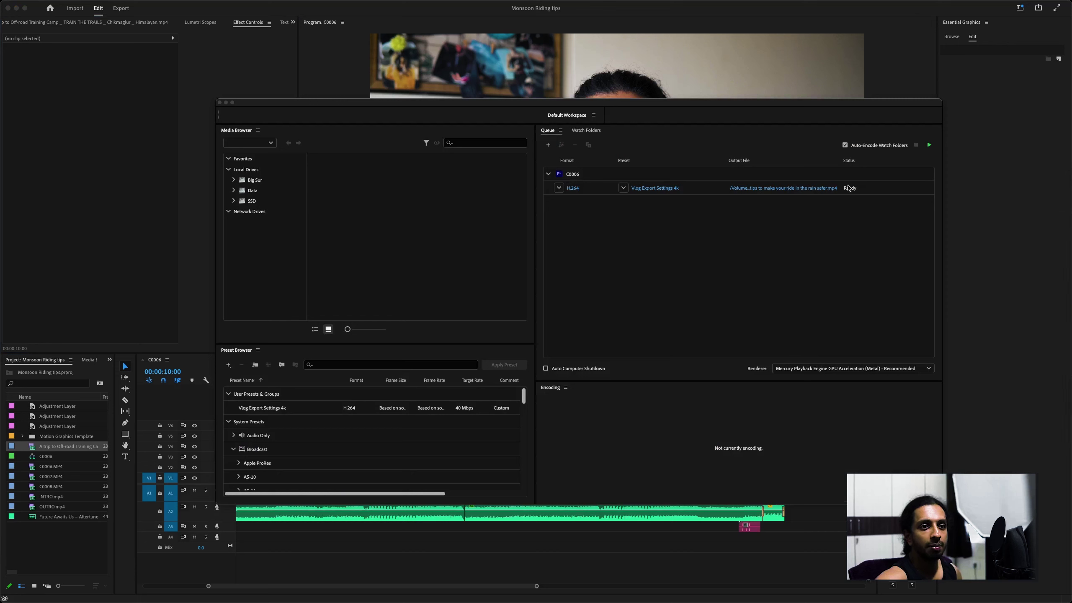
# Start encoding the queued C0006 export in Media Encoder and return to the full timeline in Premiere Pro
pyautogui.click(930, 146)
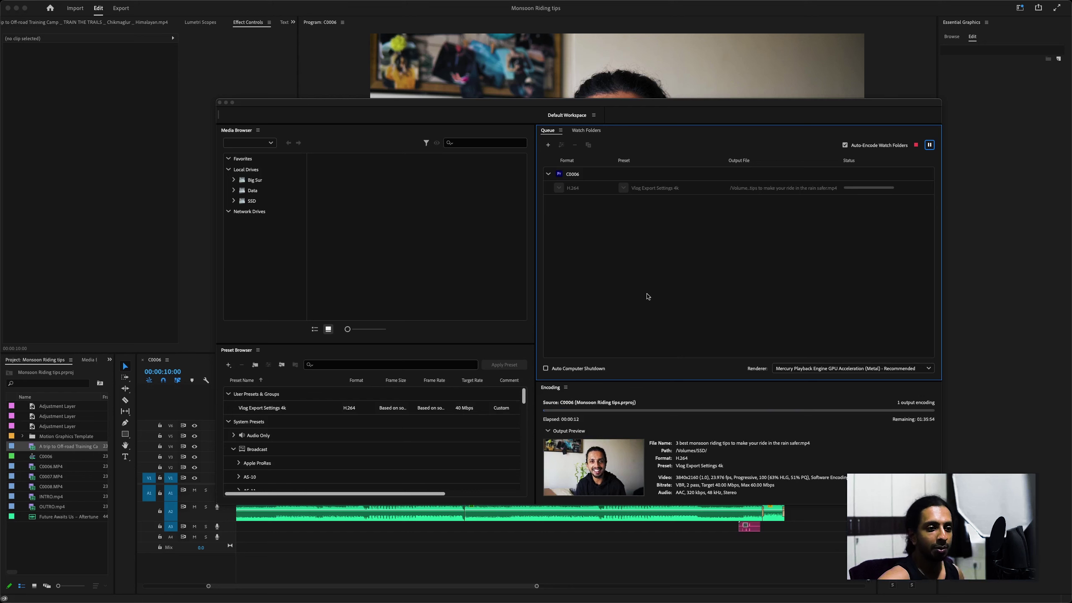
pyautogui.click(59, 167)
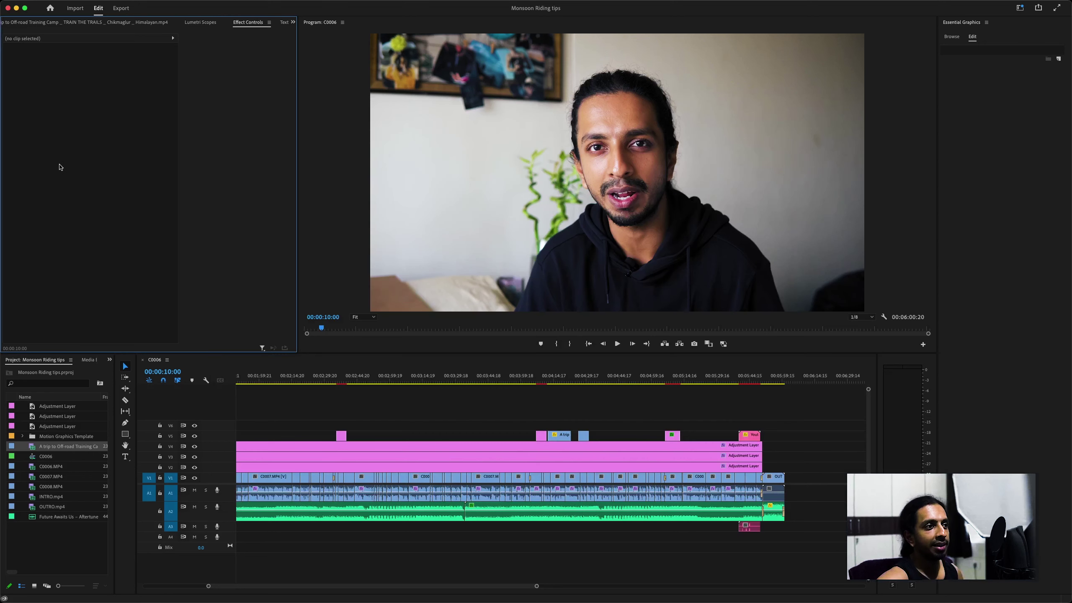
pyautogui.scroll(-4, 429, 407)
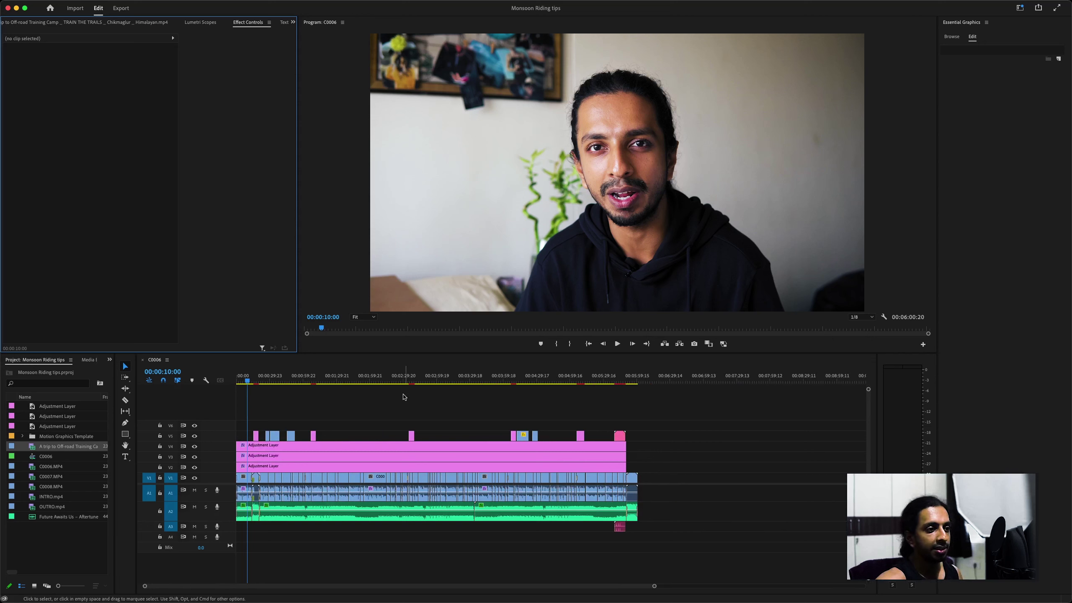
pyautogui.click(394, 382)
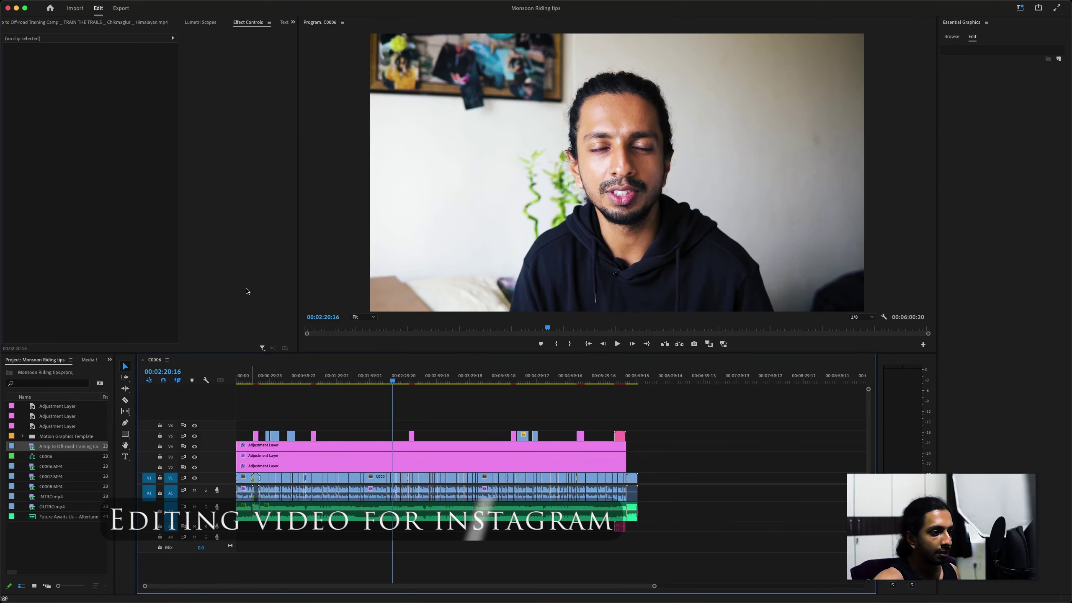
pyautogui.moveTo(278, 2)
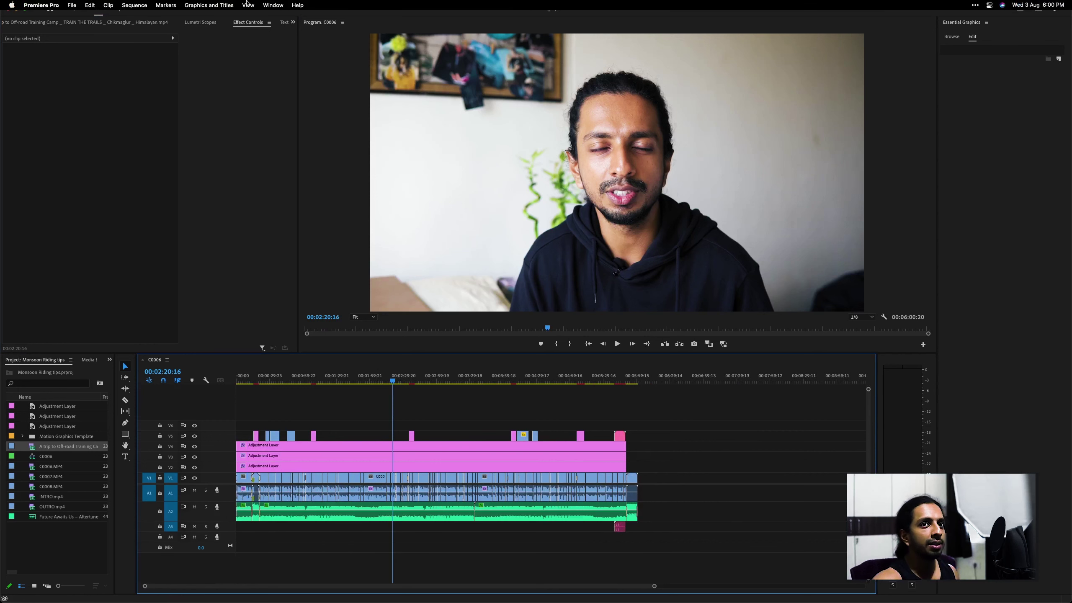
pyautogui.rightClick(55, 534)
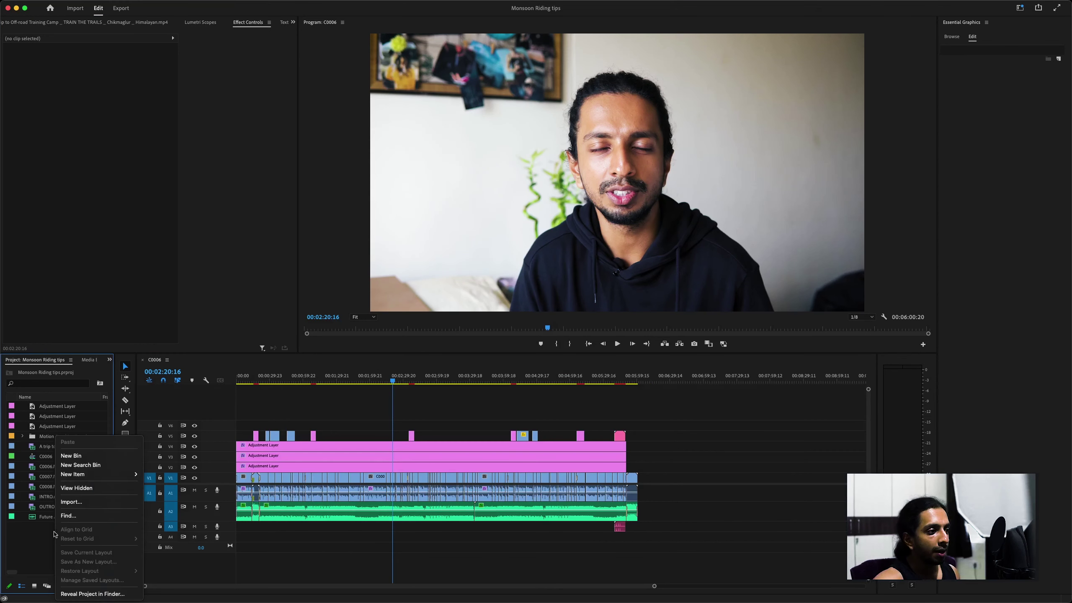
pyautogui.click(120, 295)
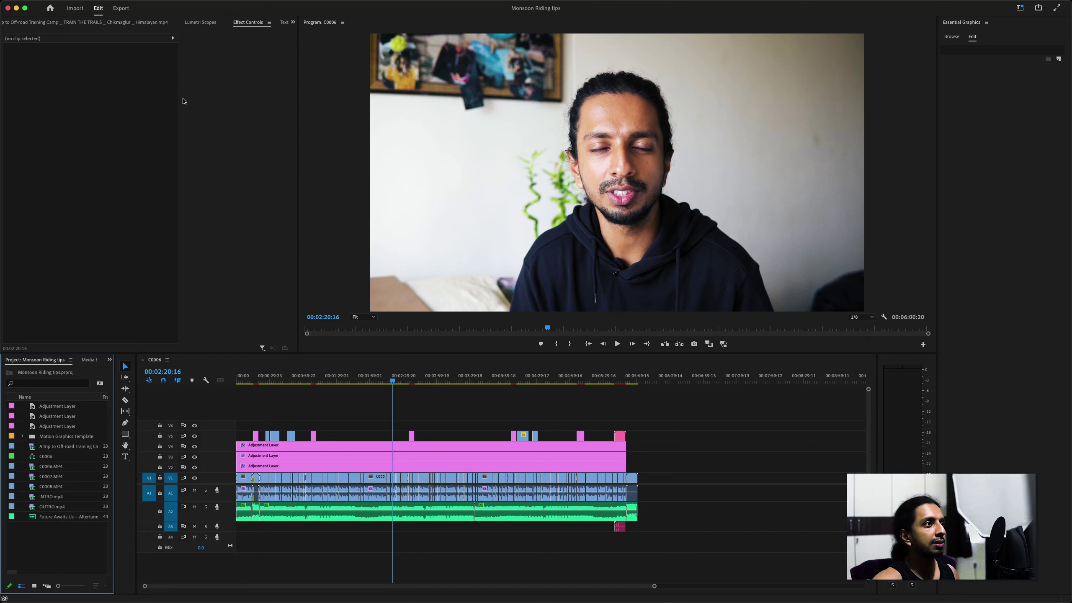
pyautogui.click(175, 4)
pyautogui.moveTo(135, 4)
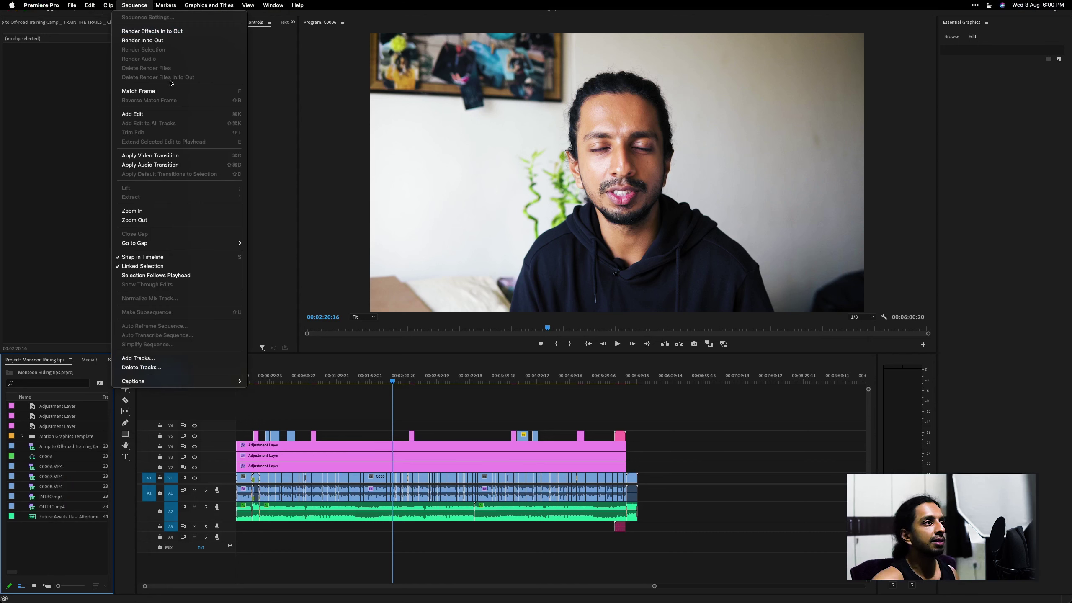
# Start a new sequence in the project and set its editing mode to Custom
pyautogui.moveTo(87, 3)
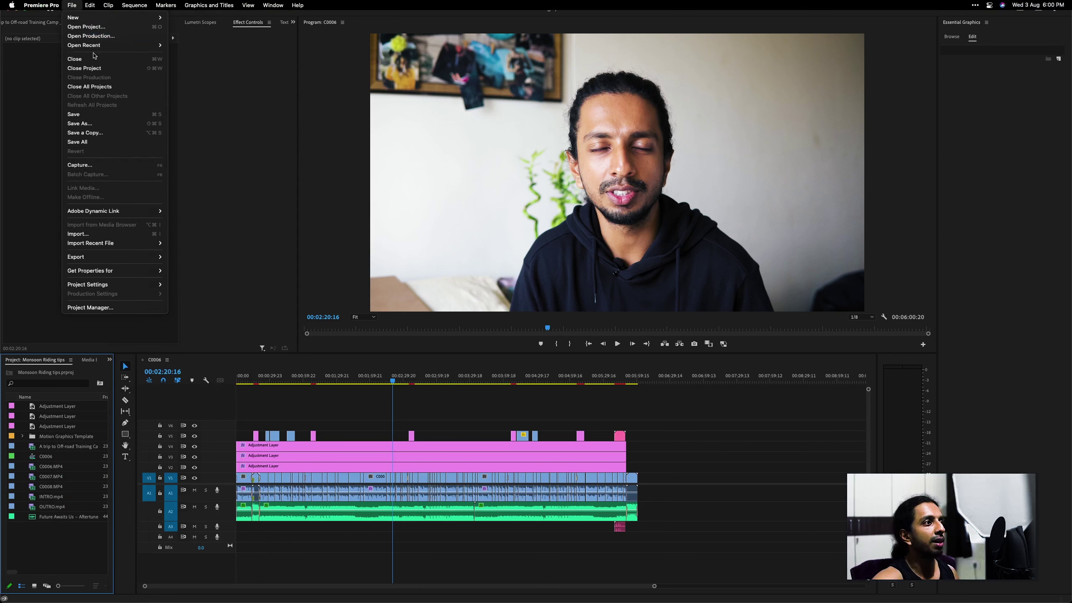
pyautogui.moveTo(106, 17)
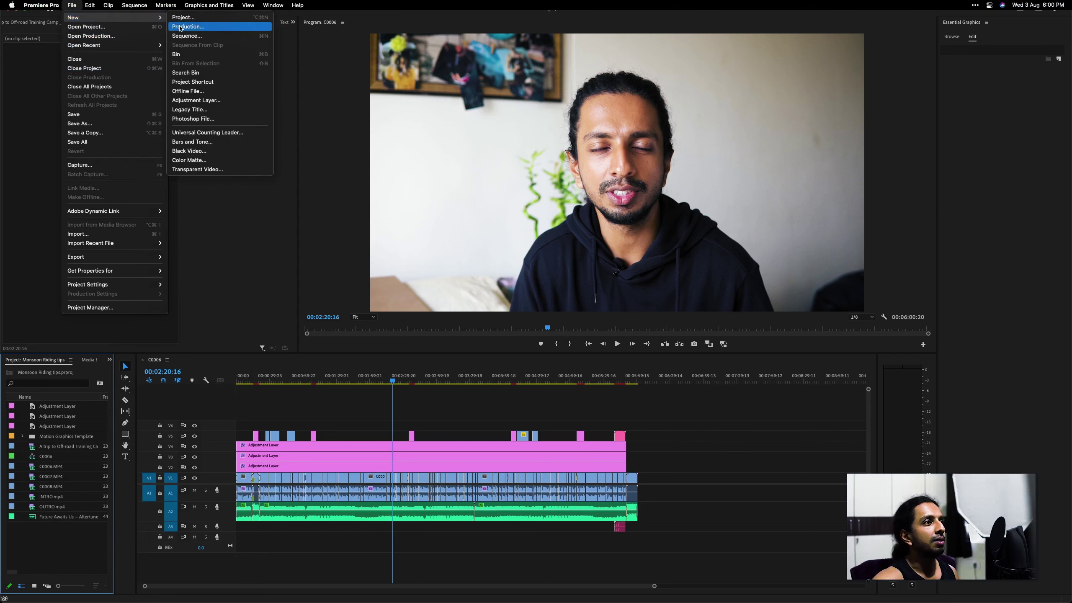
pyautogui.click(187, 36)
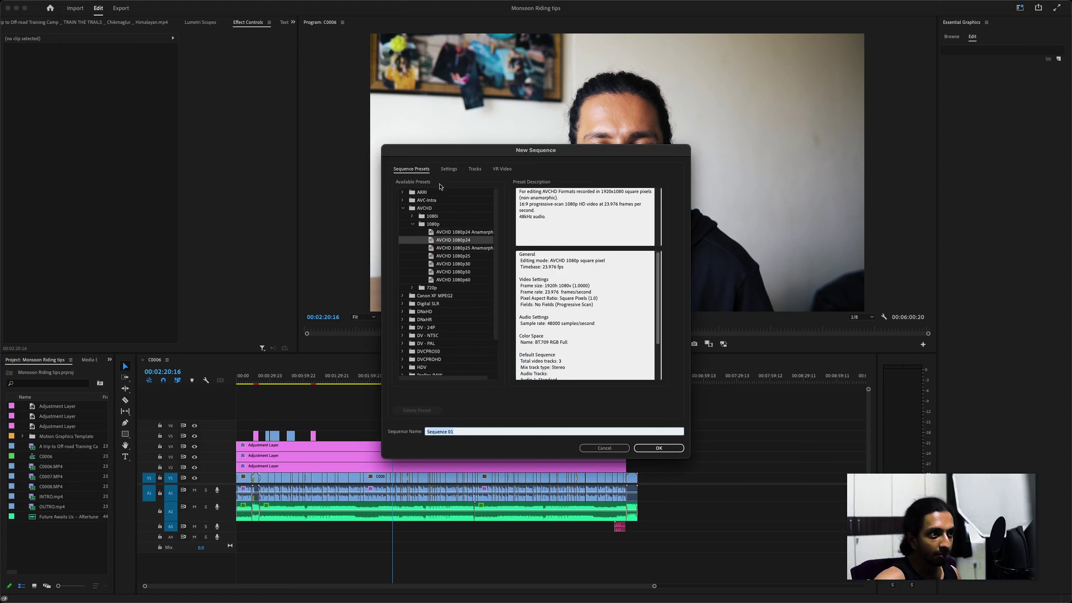
pyautogui.click(447, 169)
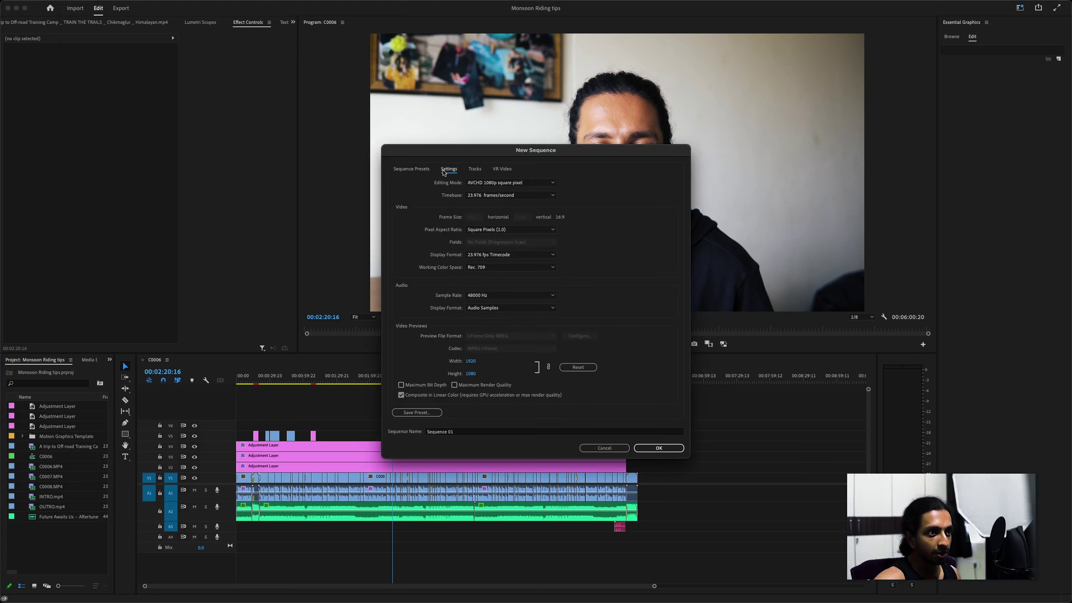
pyautogui.click(499, 185)
pyautogui.scroll(3, 509, 239)
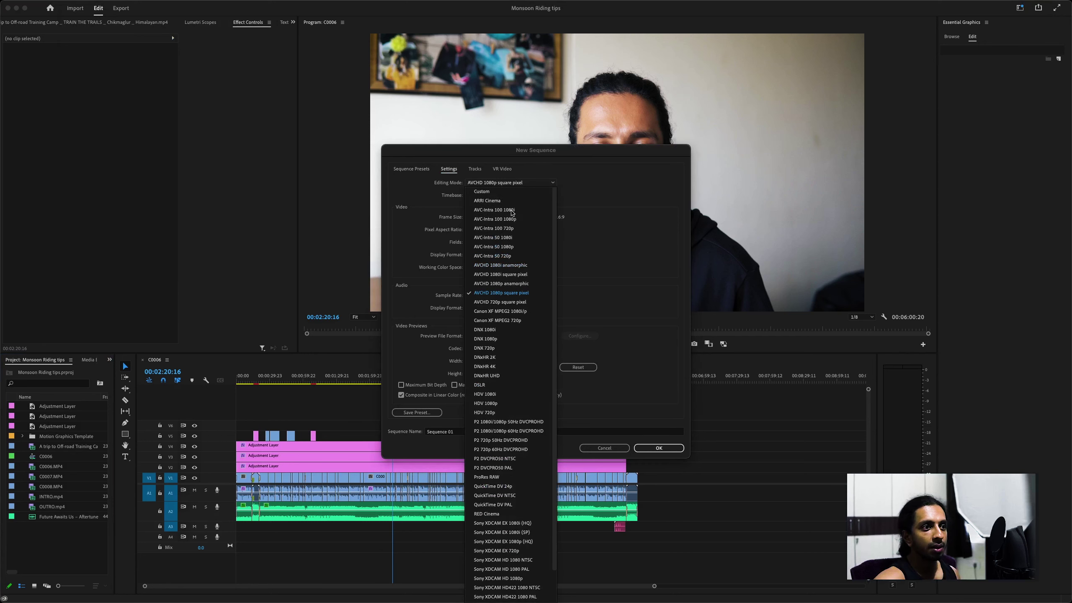
pyautogui.click(509, 192)
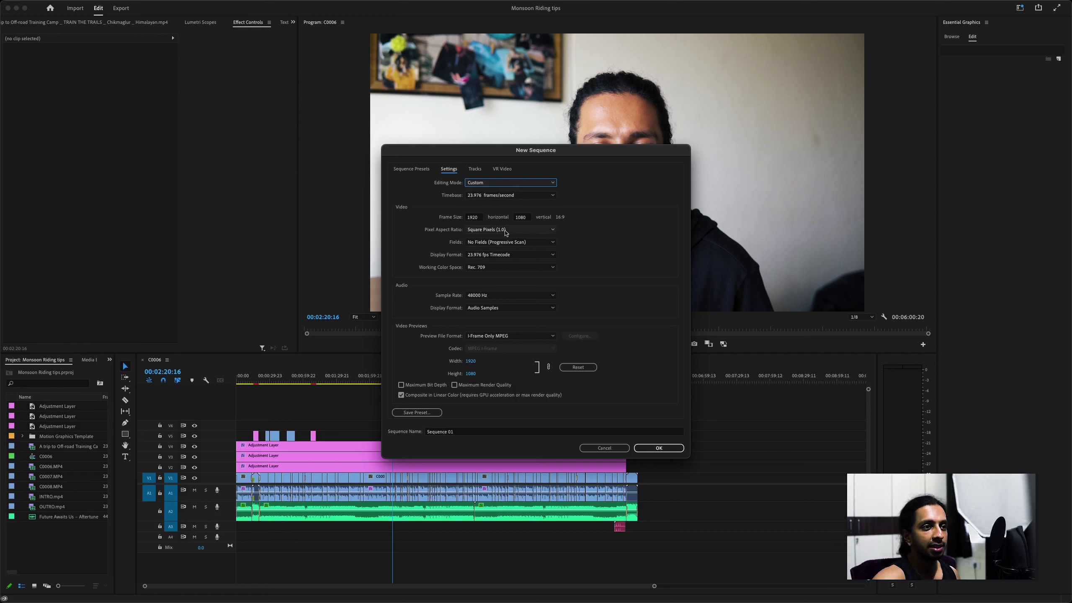
# Set the frame size to 1080 horizontal by 1920 vertical and create the sequence as Sequence 01
pyautogui.click(478, 219)
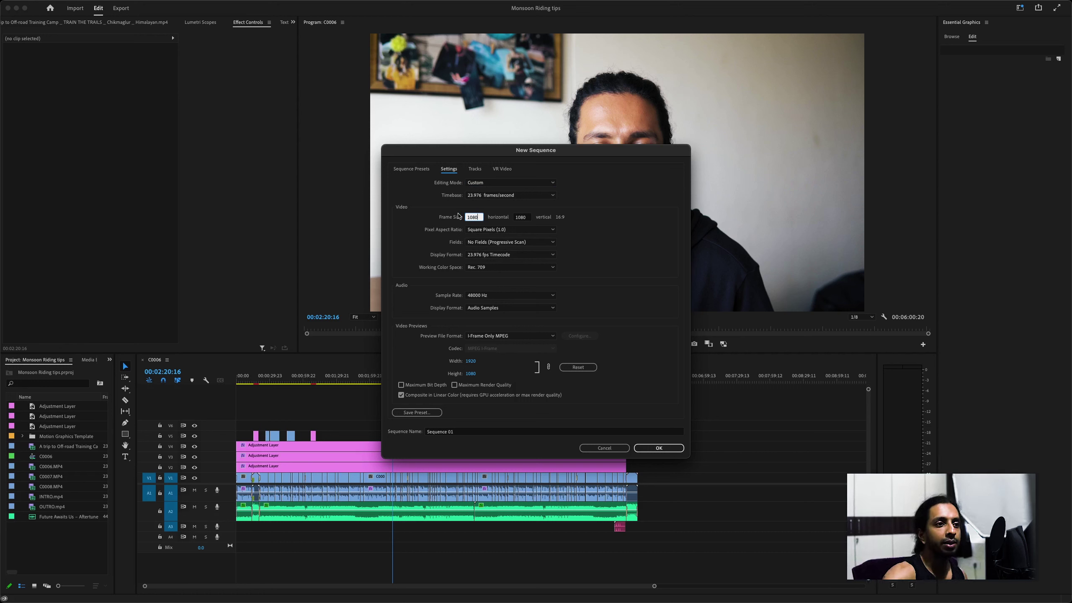
pyautogui.click(528, 217)
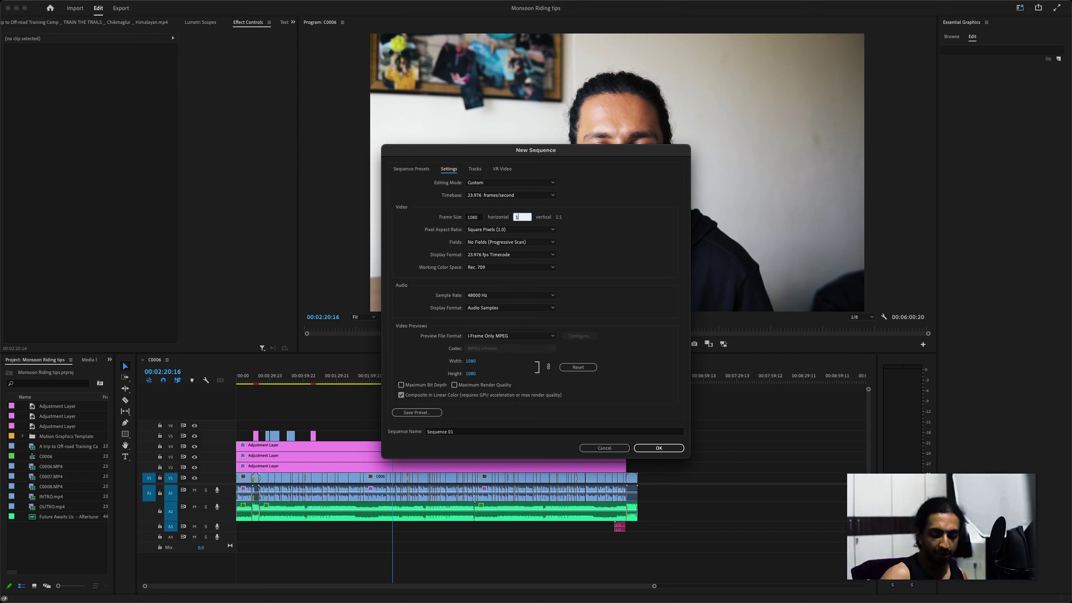
pyautogui.click(610, 226)
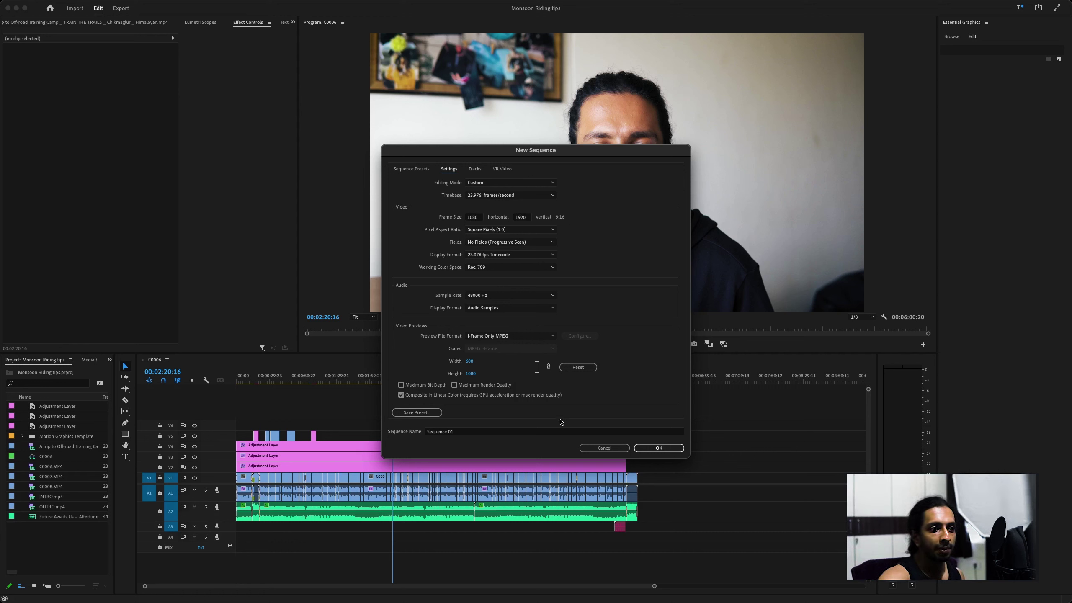
pyautogui.click(658, 448)
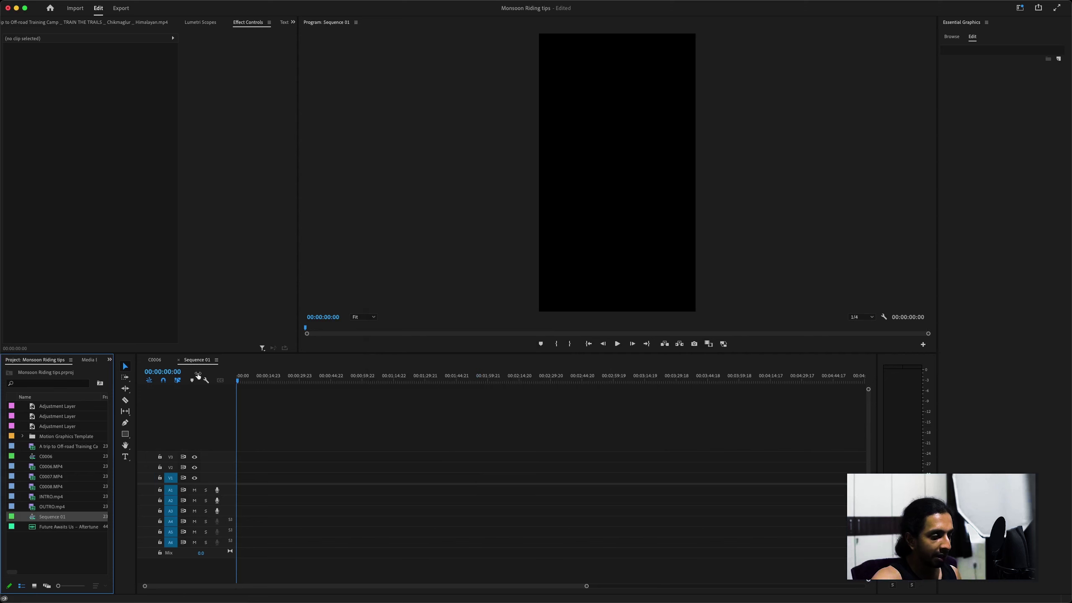
# Arrange the timelines so Sequence 01 is stacked above the C0006 sequence
pyautogui.click(198, 361)
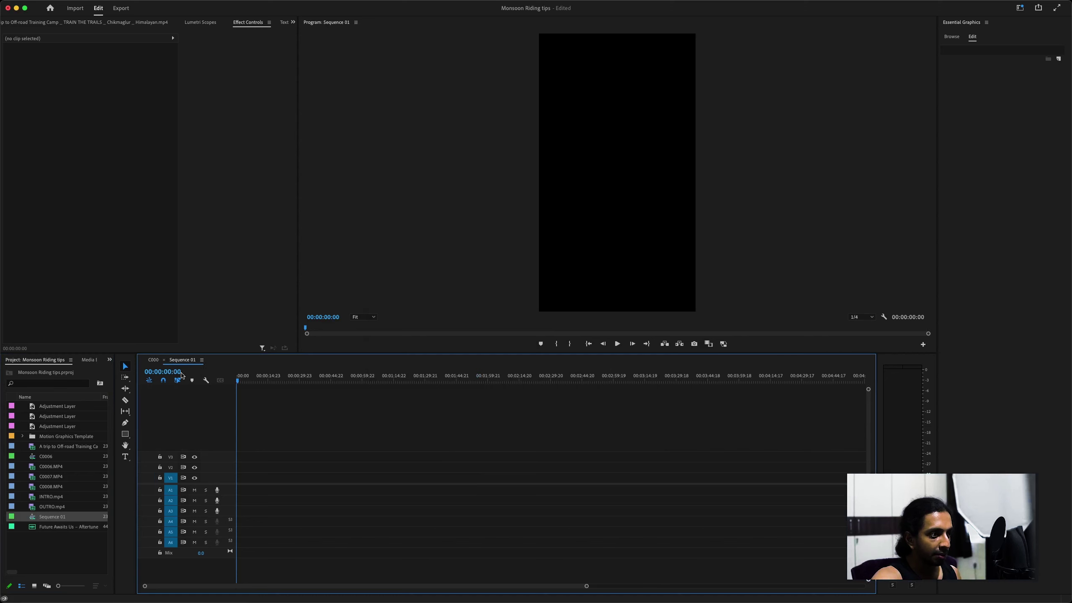
pyautogui.moveTo(181, 375); pyautogui.dragTo(177, 390)
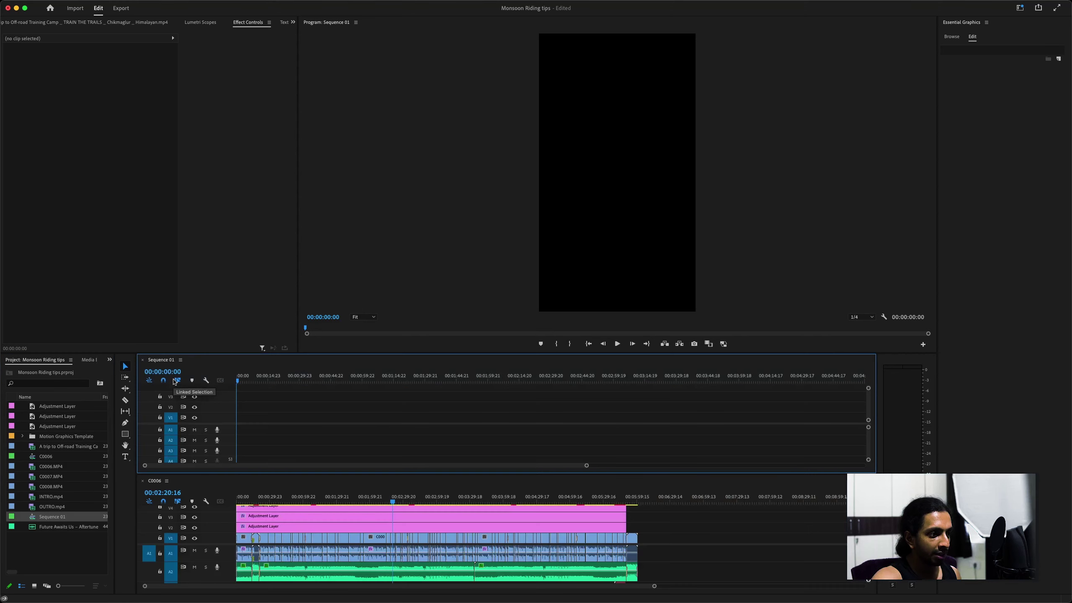
# Play the opening of C0006 up to the intro and copy its first clip to the start of Sequence 01 on V1
pyautogui.scroll(6, 283, 561)
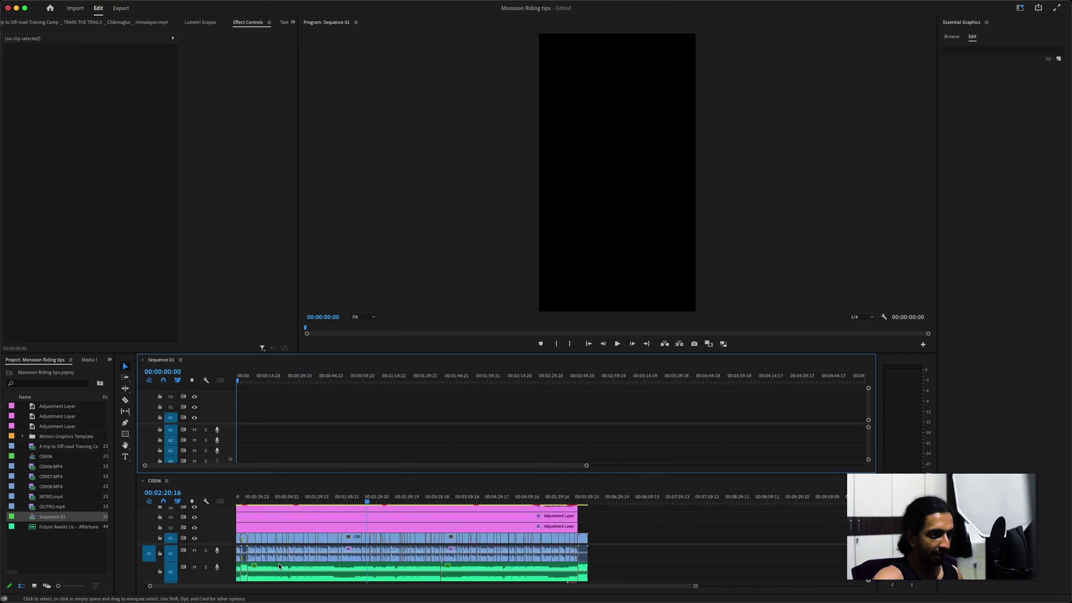
pyautogui.scroll(10, 284, 565)
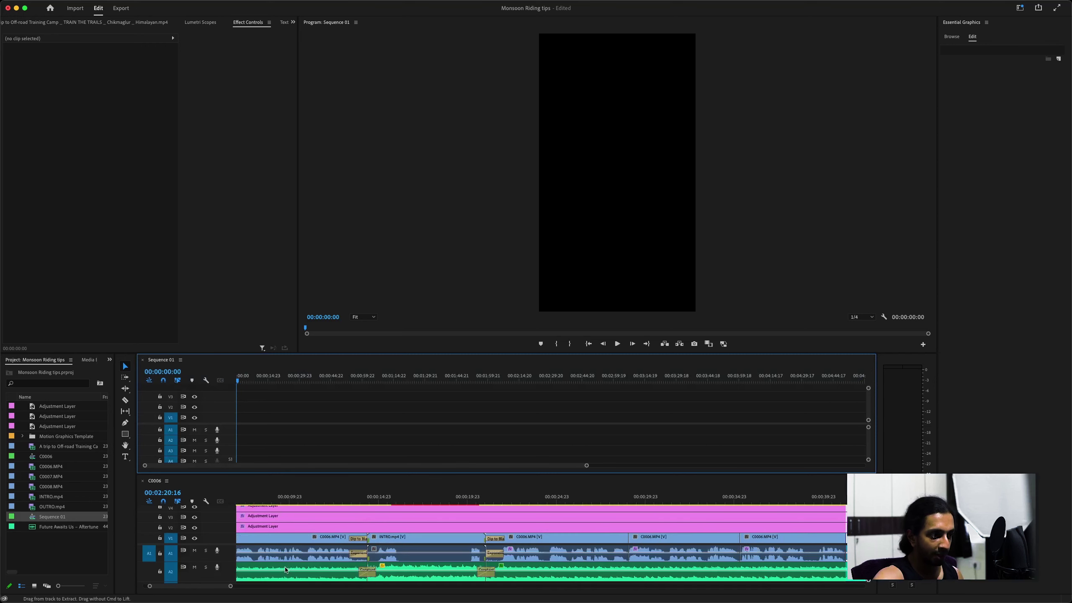
pyautogui.scroll(2, 289, 567)
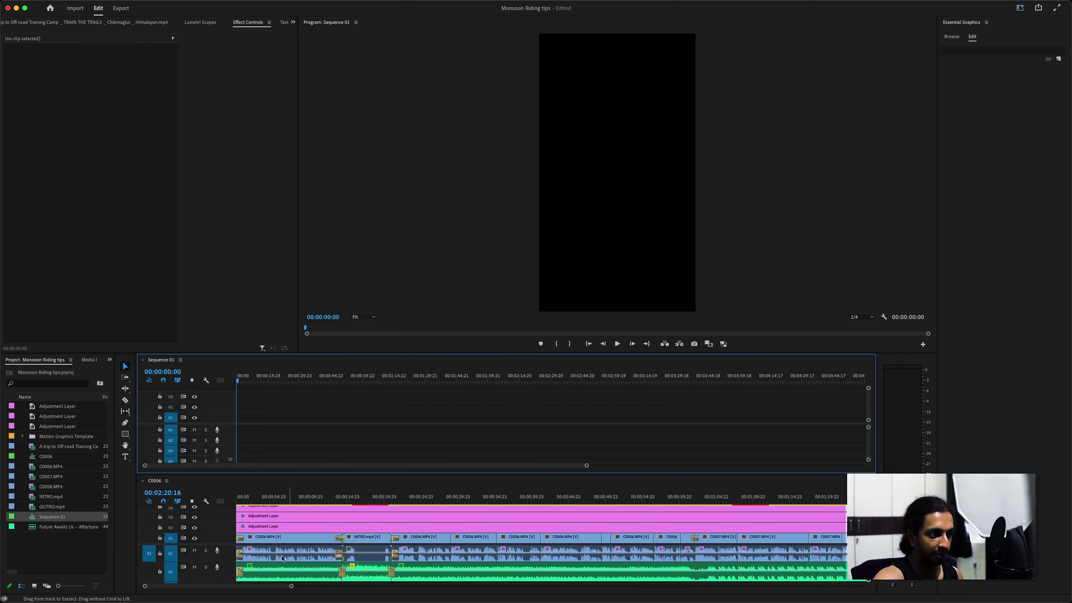
pyautogui.click(233, 498)
pyautogui.press('space')
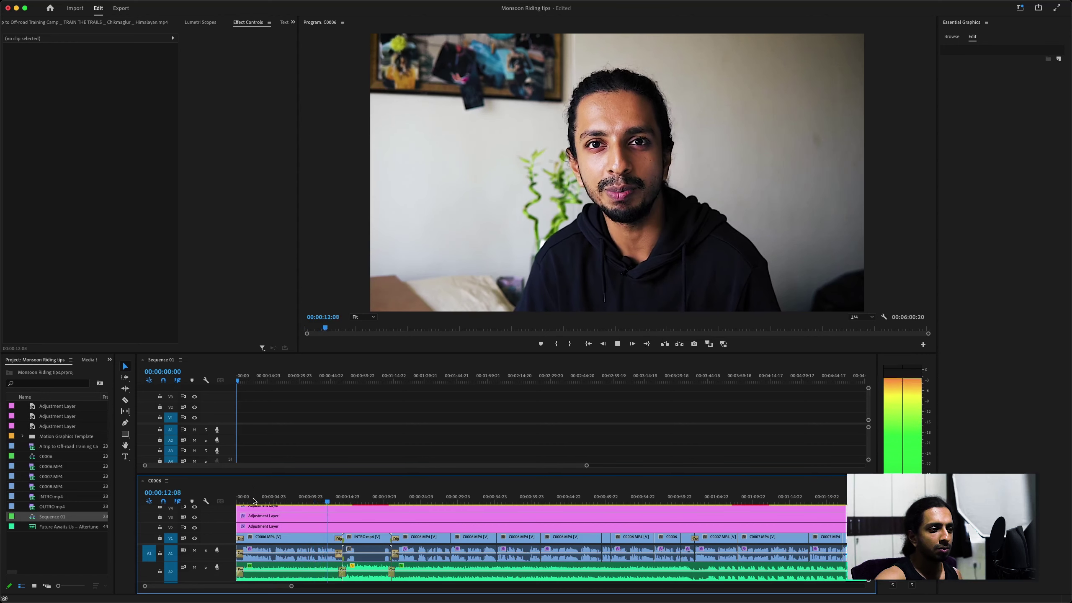
pyautogui.press('space')
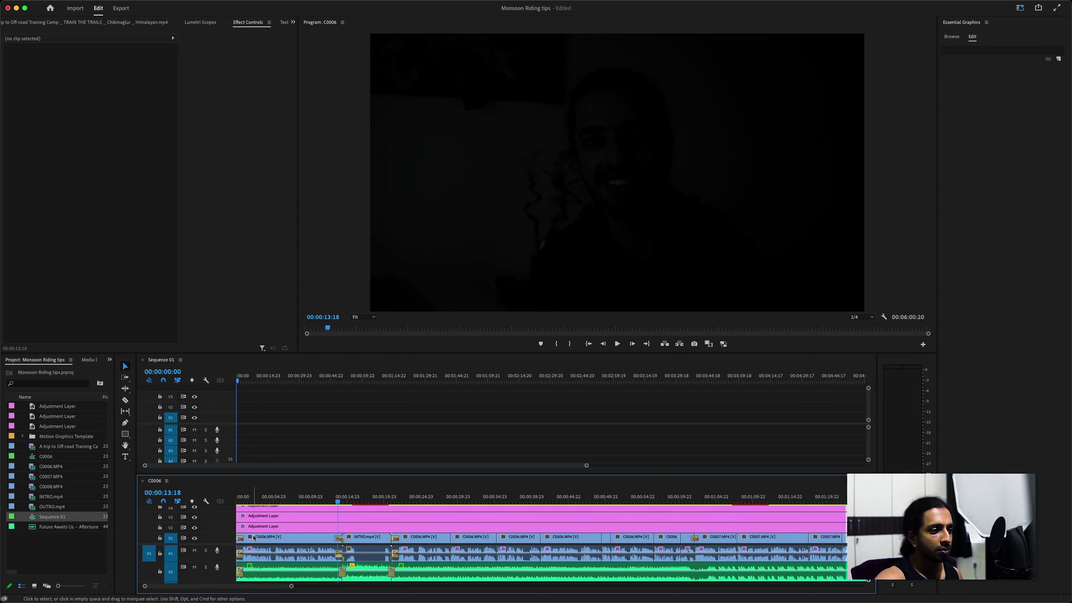
pyautogui.click(274, 540)
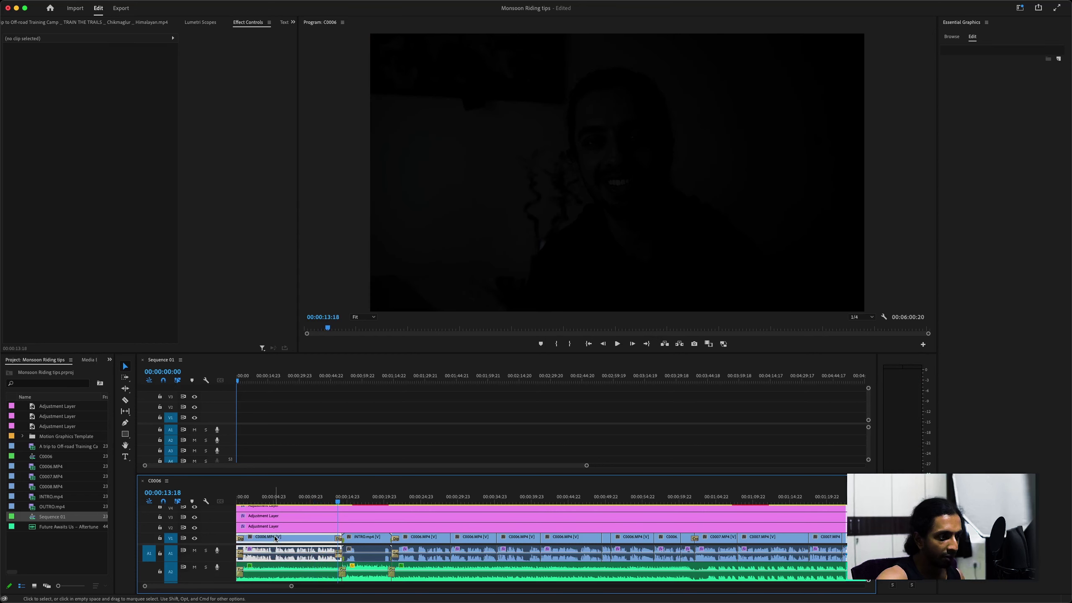
pyautogui.moveTo(274, 539); pyautogui.dragTo(247, 428)
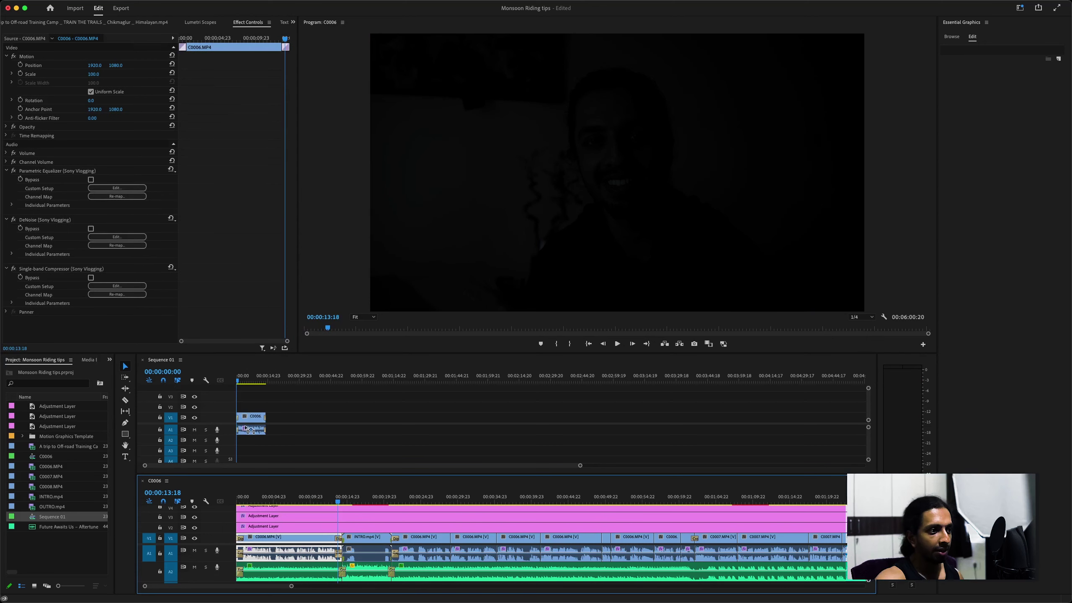
pyautogui.click(245, 378)
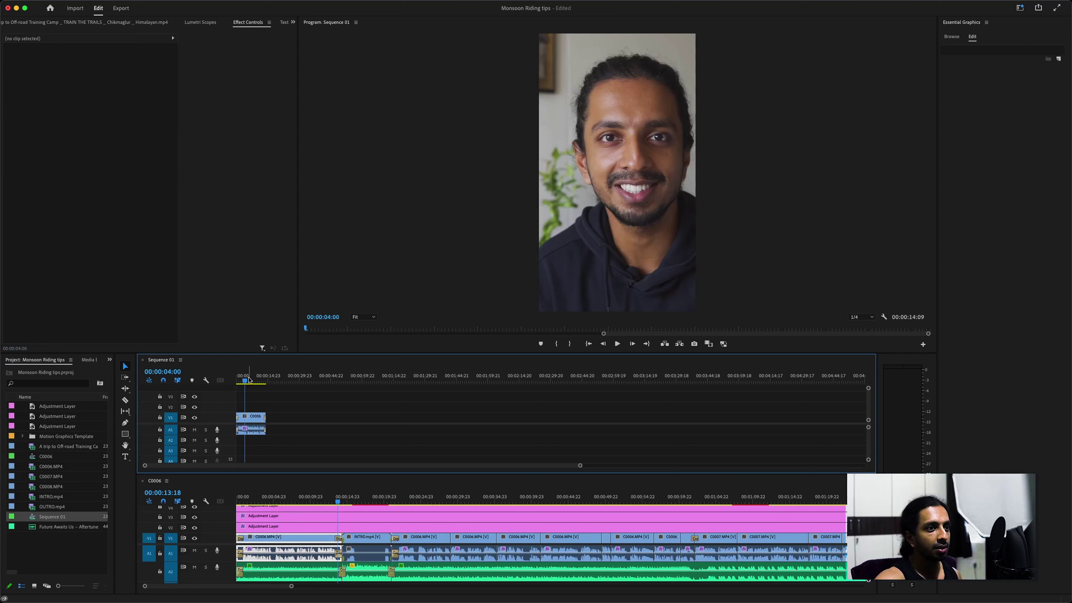
# Split all three adjustment layers in C0006 where the first clip ends, using the Razor tool
pyautogui.scroll(2, 319, 529)
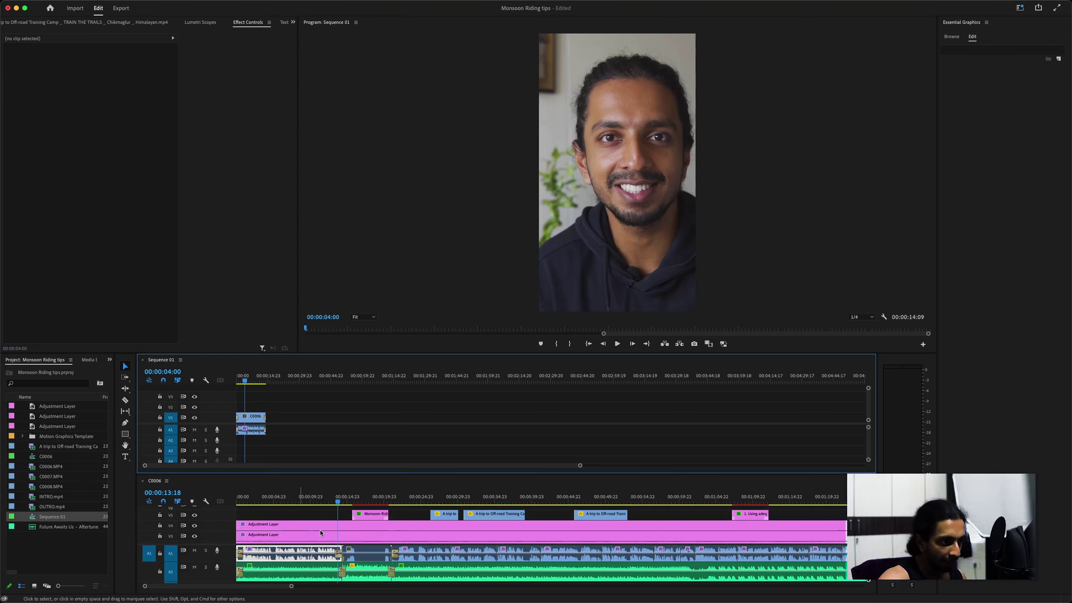
pyautogui.press('c')
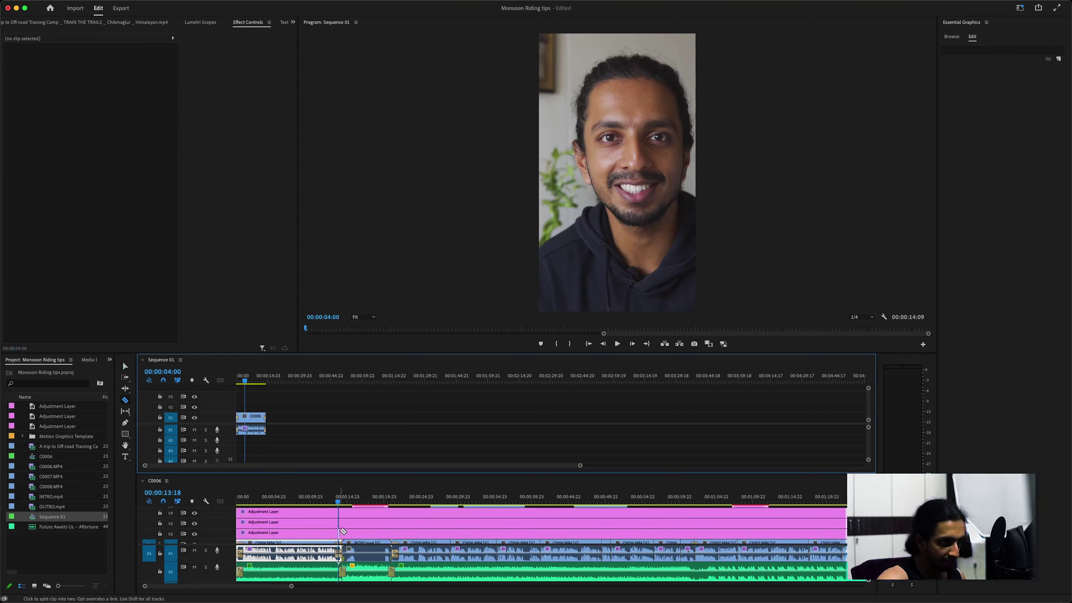
pyautogui.click(342, 533)
pyautogui.click(343, 522)
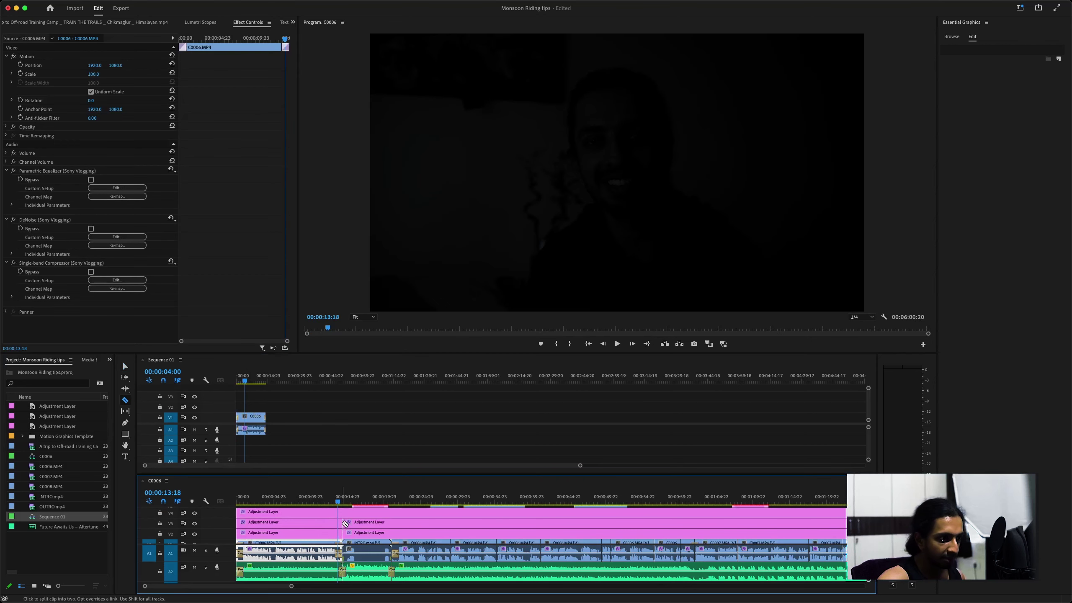
pyautogui.click(343, 512)
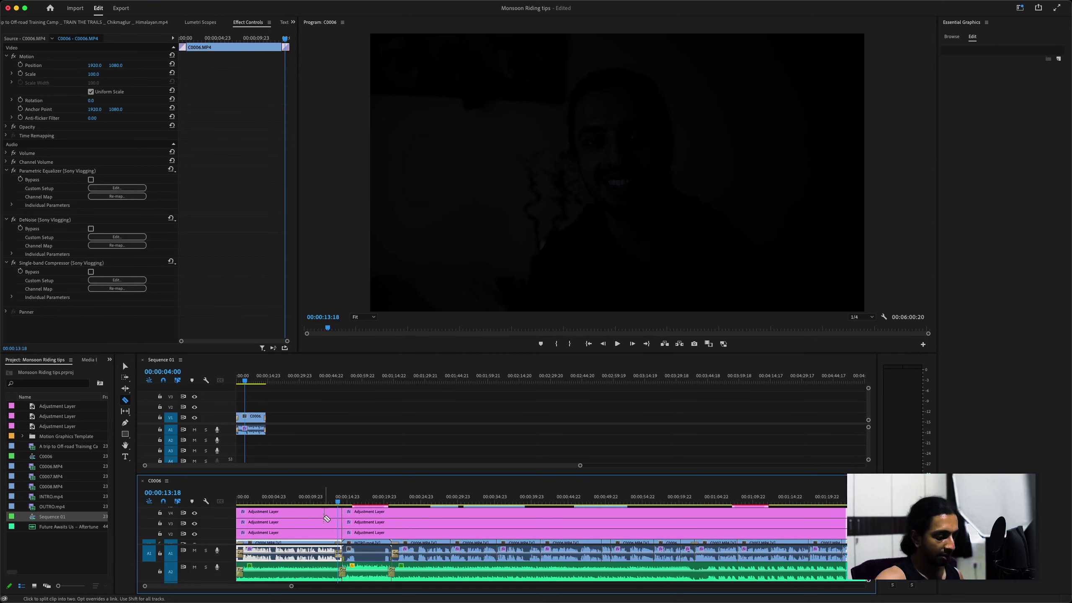
pyautogui.press('v')
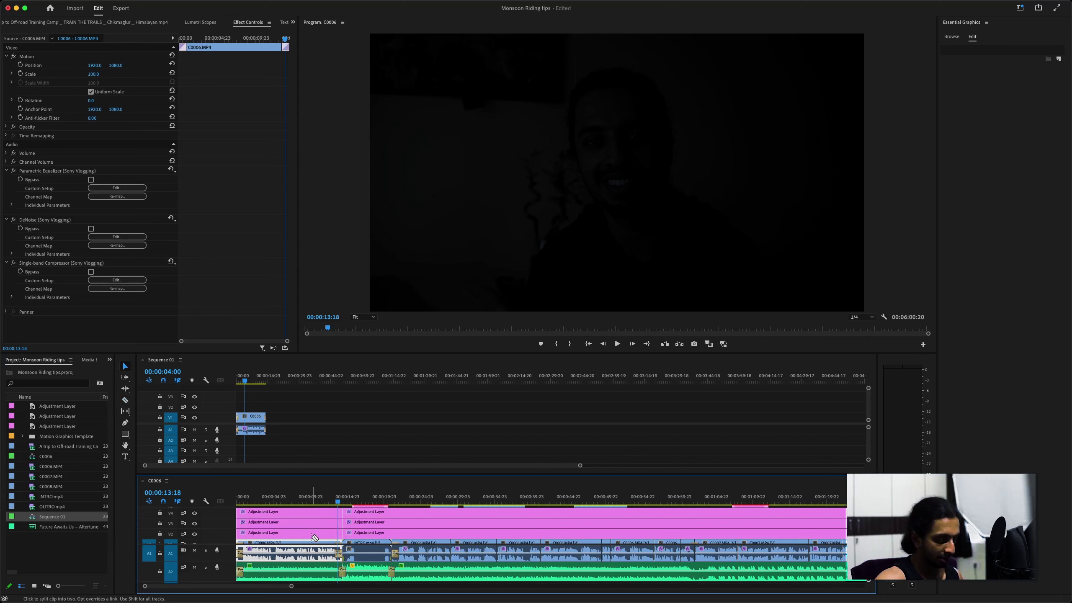
# Copy the three opening adjustment layer pieces and the opening music segment into Sequence 01, aligned with the copied clip
pyautogui.press('-')
pyautogui.scroll(3, 312, 531)
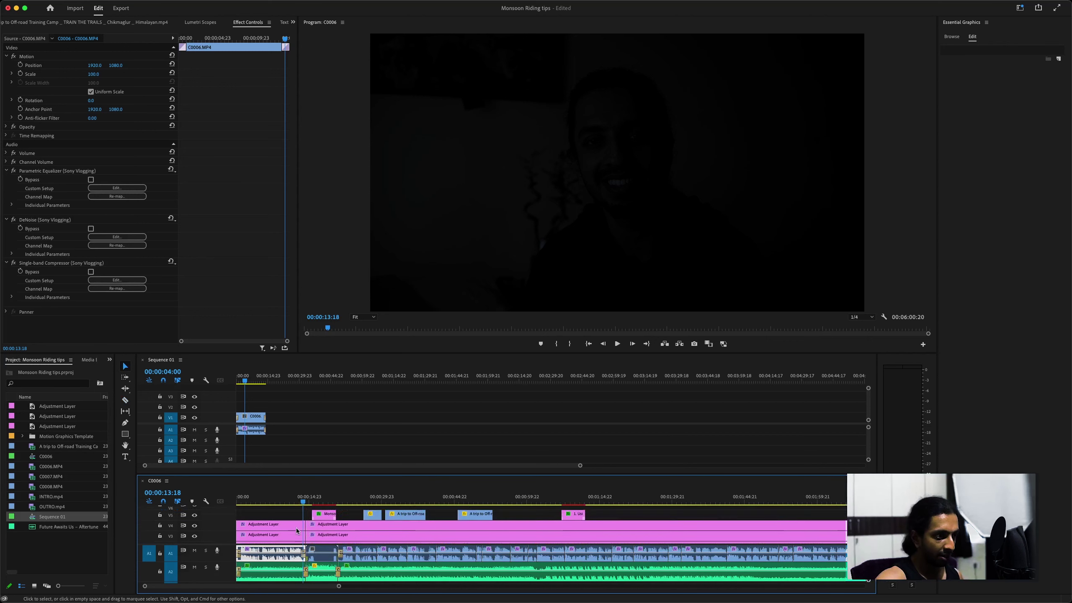
pyautogui.moveTo(287, 512); pyautogui.dragTo(254, 407)
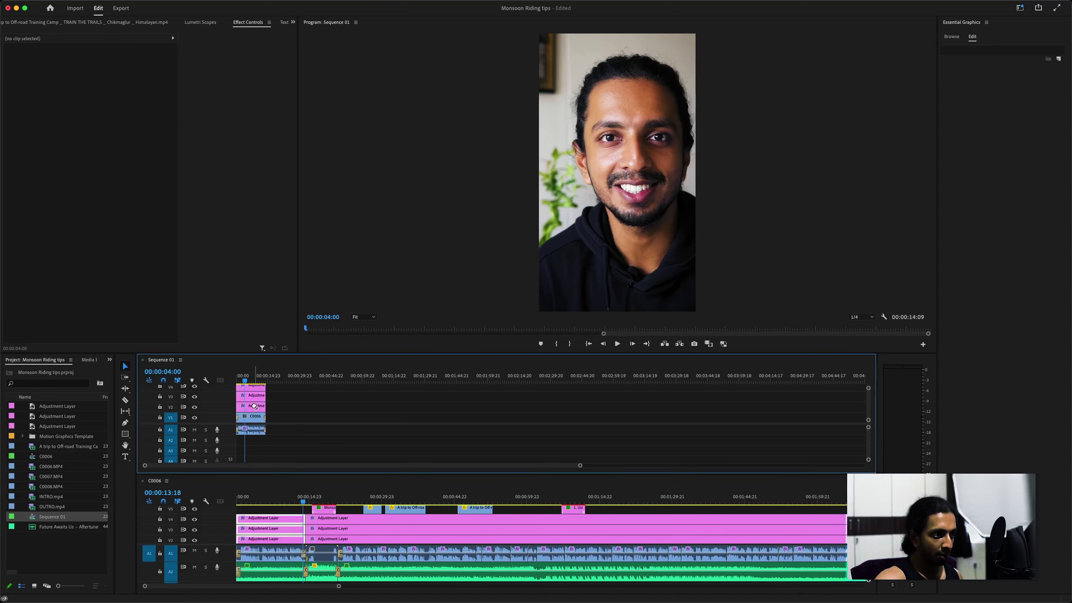
pyautogui.moveTo(270, 570); pyautogui.dragTo(251, 440)
pyautogui.scroll(-2, 278, 524)
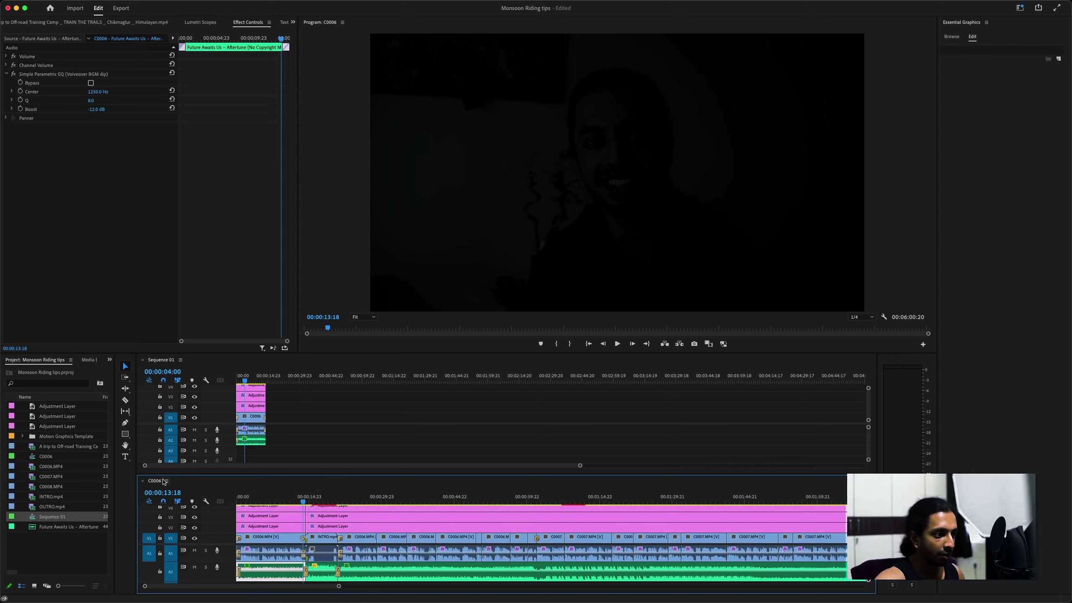
# Regroup the C0006 timeline with Sequence 01 in one panel and bring Sequence 01 to the front
pyautogui.moveTo(157, 484); pyautogui.dragTo(160, 366)
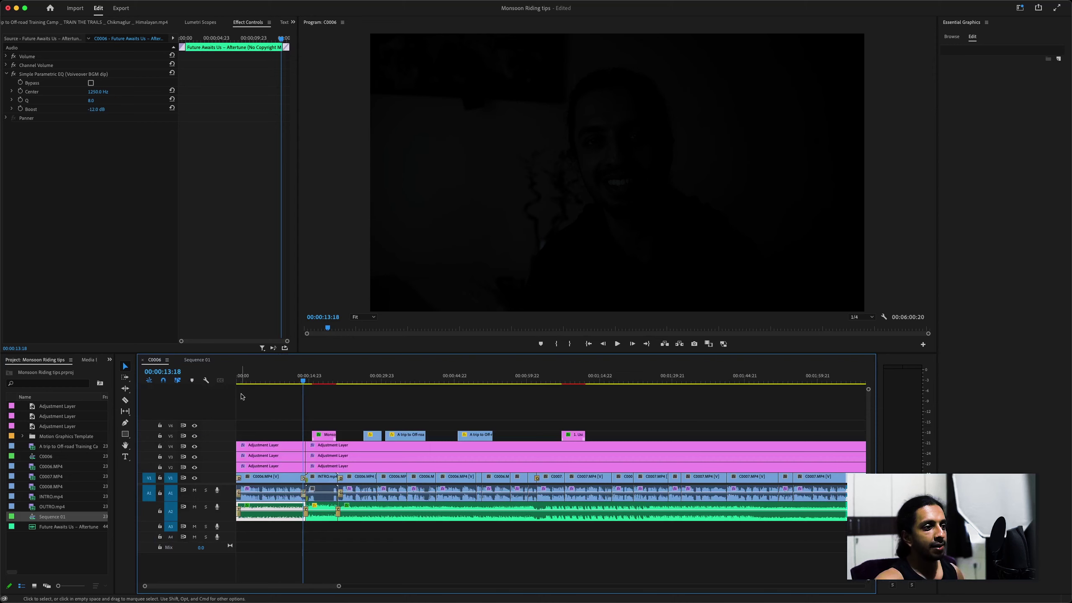
pyautogui.click(200, 359)
pyautogui.keyDown('alt'); pyautogui.scroll(5, 323, 445); pyautogui.keyUp('alt')
pyautogui.keyDown('alt'); pyautogui.scroll(-5, 323, 446); pyautogui.keyUp('alt')
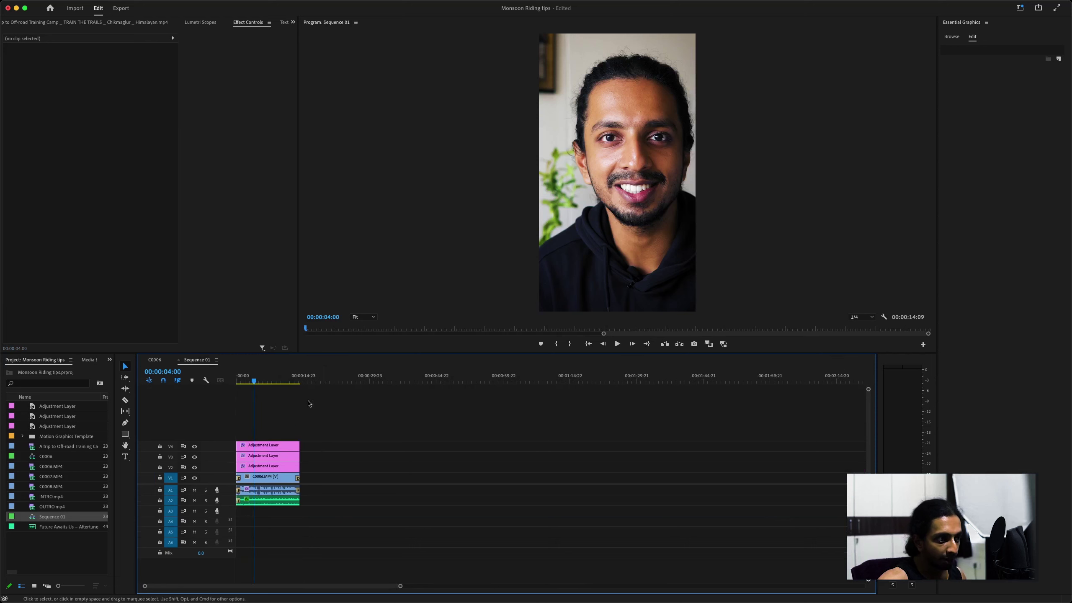
# Shorten the opening Dip to Black in Sequence 01 to 8 frames and the voice and music Exponential Fades to 10 and 7 frames
pyautogui.click(304, 382)
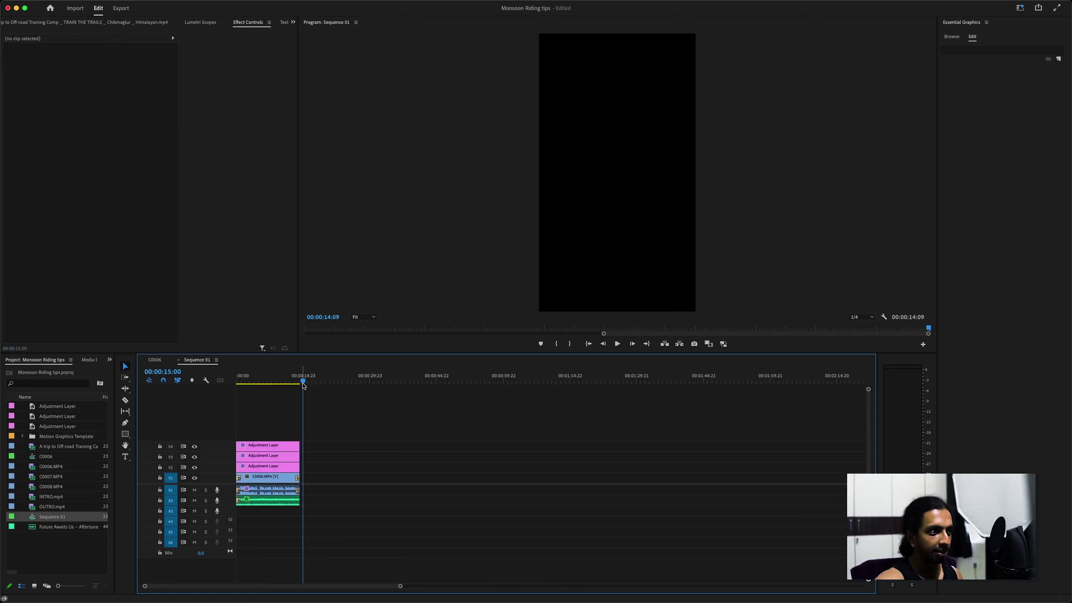
pyautogui.moveTo(304, 384); pyautogui.dragTo(359, 385)
pyautogui.press('=')
pyautogui.press('=')
pyautogui.press('=')
pyautogui.press('=')
pyautogui.press('=')
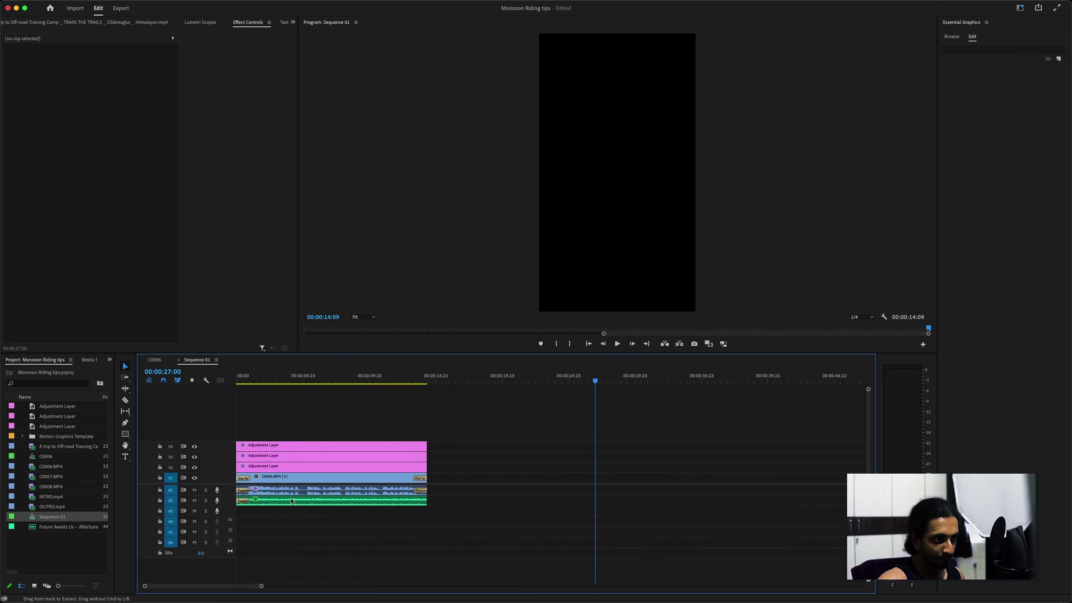
pyautogui.moveTo(249, 490); pyautogui.dragTo(238, 476)
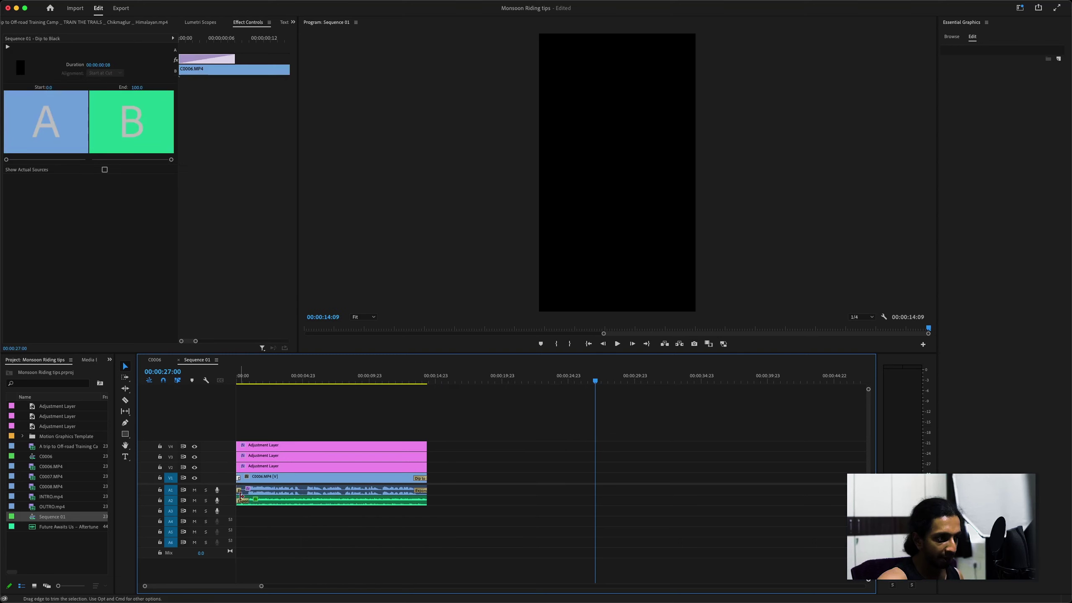
pyautogui.click(239, 490)
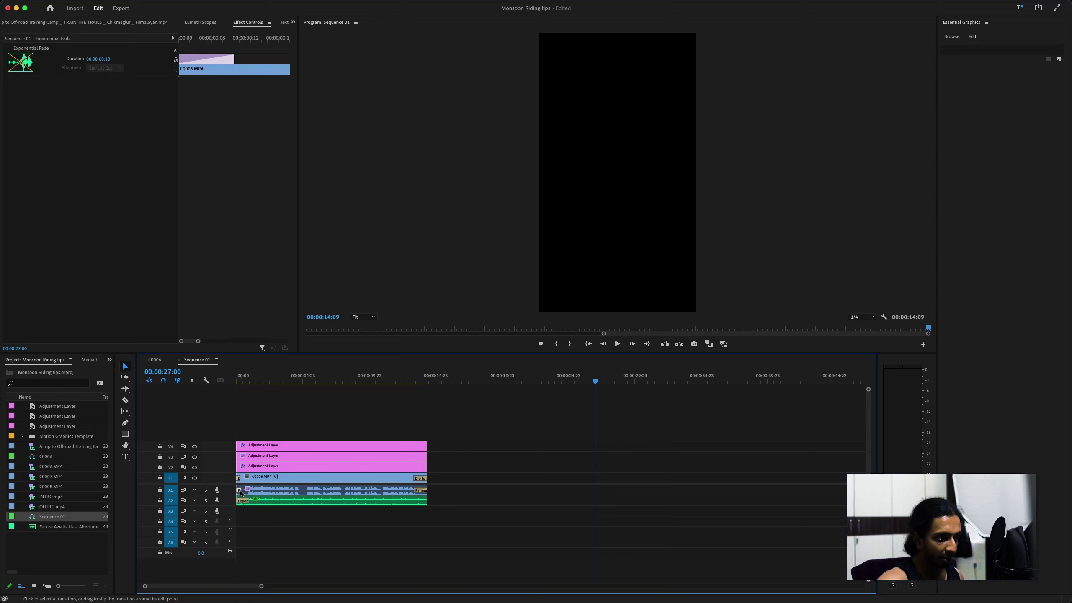
pyautogui.click(239, 500)
# Trim the start of the C0006 clip and the music by the same amount and move both back to the sequence start
pyautogui.press('Home')
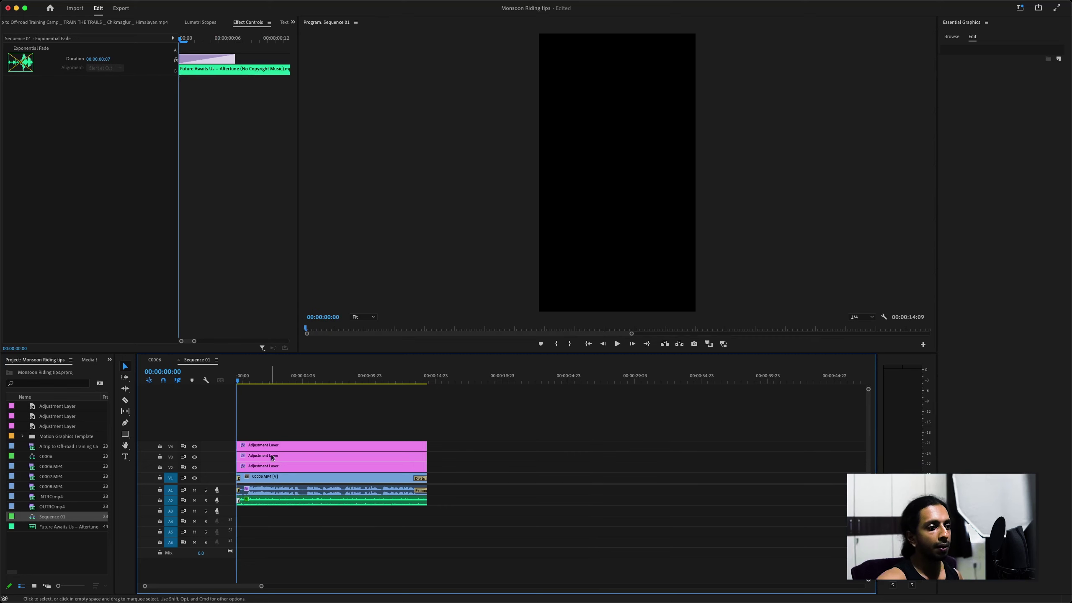
pyautogui.click(238, 490)
pyautogui.press('=')
pyautogui.click(274, 518)
pyautogui.moveTo(238, 490); pyautogui.dragTo(259, 506)
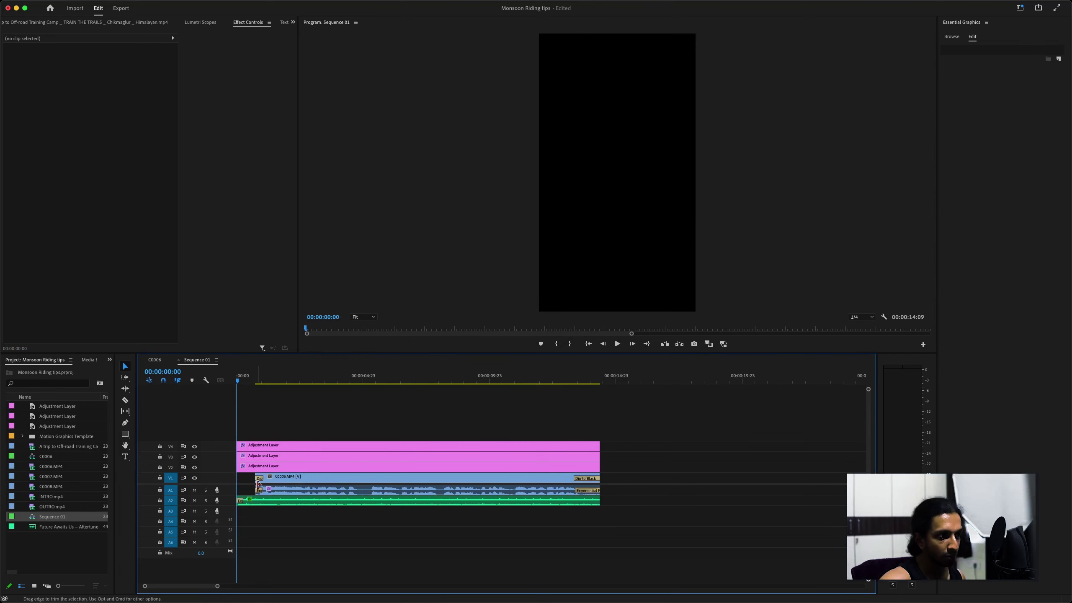
pyautogui.click(259, 477)
pyautogui.click(246, 477)
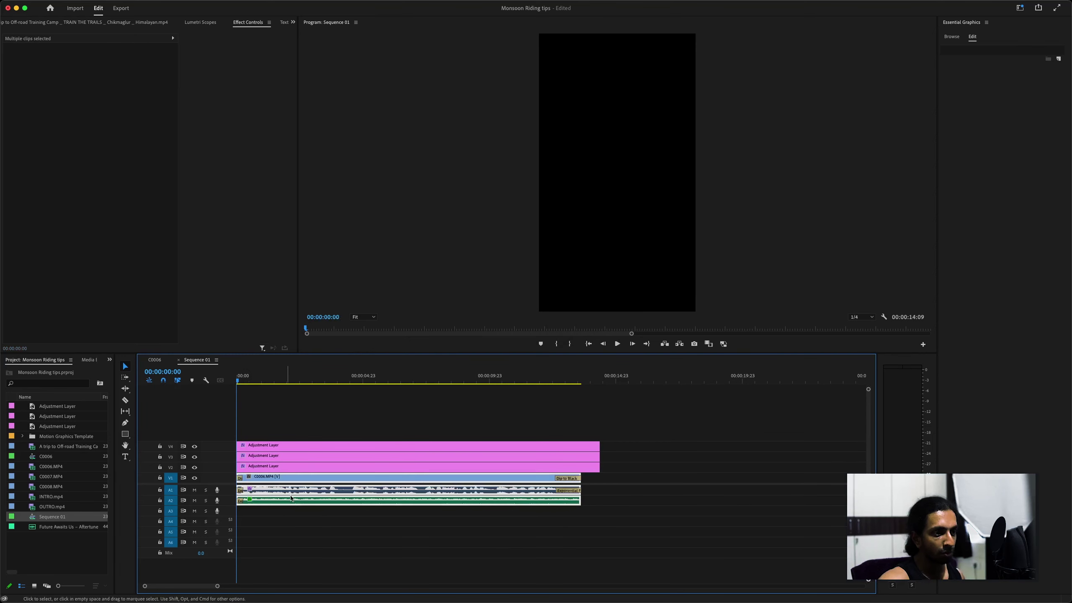
pyautogui.press('Delete')
# Trim the ends of the three adjustment layers to match the end of the C0006 clip and add a marker at 00:00:14:23
pyautogui.press('space')
pyautogui.click(330, 444)
pyautogui.moveTo(599, 446); pyautogui.dragTo(581, 446)
pyautogui.moveTo(599, 456); pyautogui.dragTo(581, 456)
pyautogui.moveTo(599, 466); pyautogui.dragTo(580, 465)
pyautogui.click(615, 378)
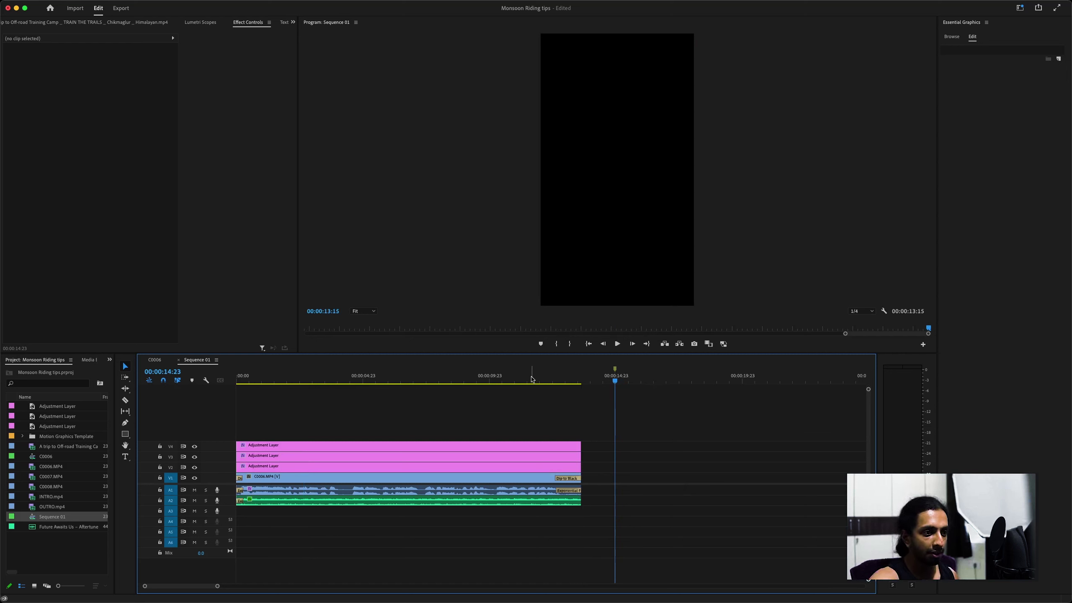
# Scale the C0006 clip to 89 and shift its horizontal position left to center the speaker in the vertical frame
pyautogui.click(319, 379)
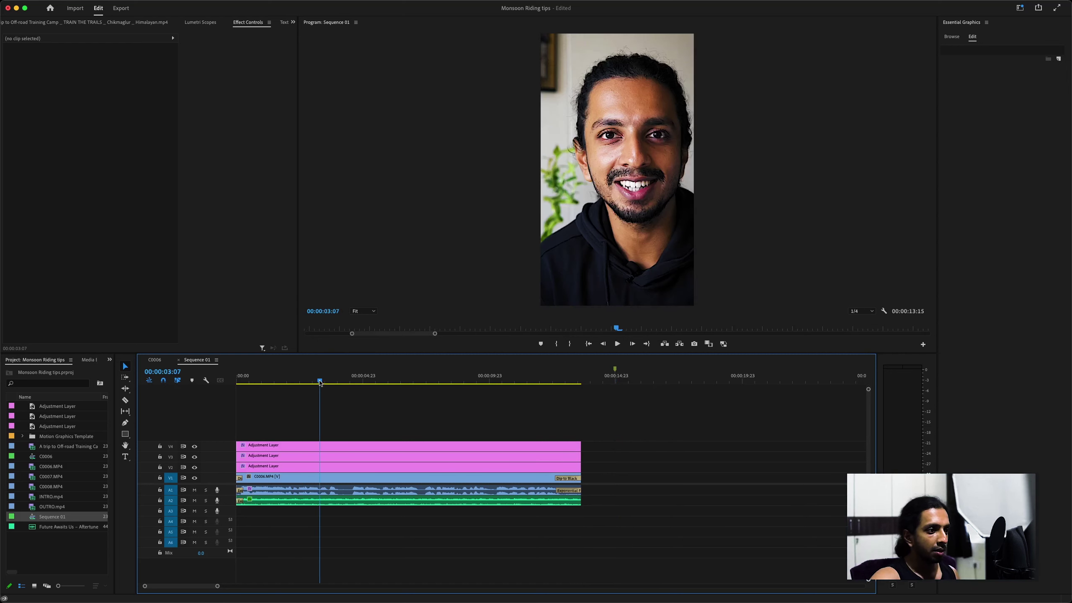
pyautogui.click(329, 473)
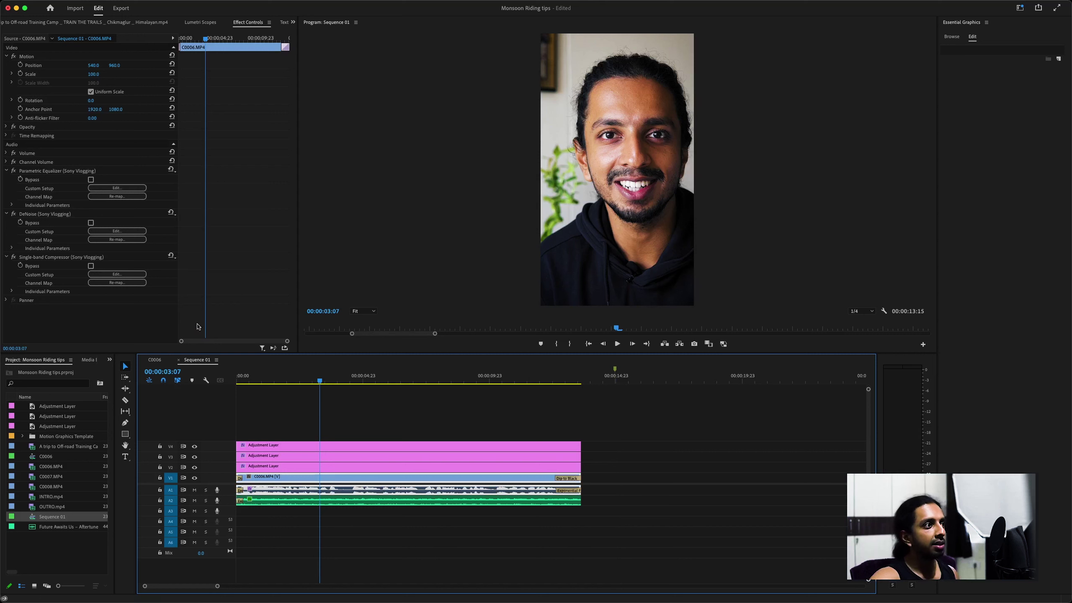
pyautogui.click(94, 74)
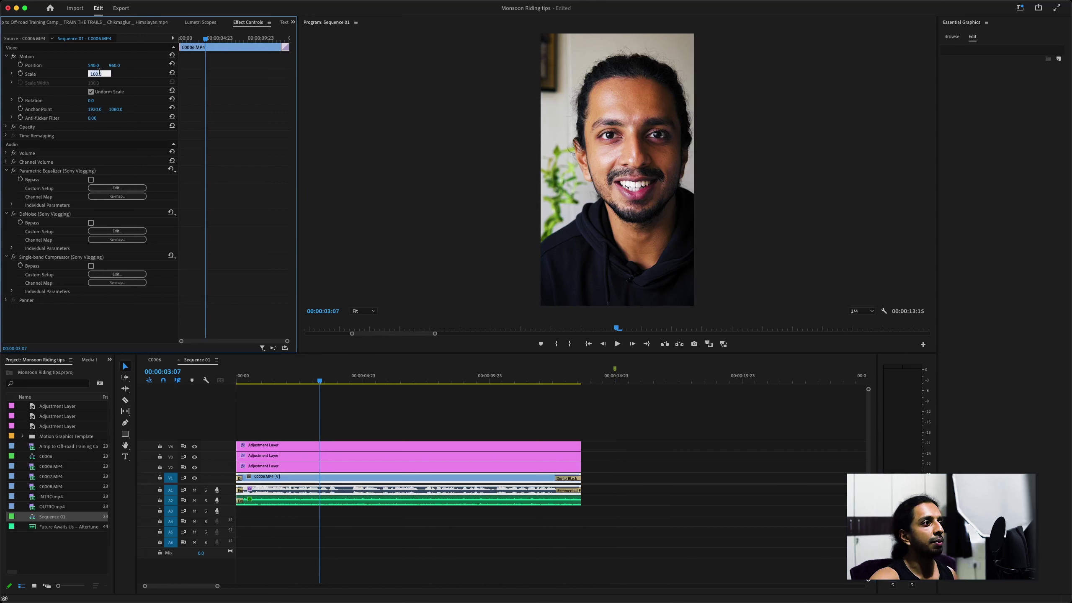
pyautogui.write('89')
pyautogui.press('Return')
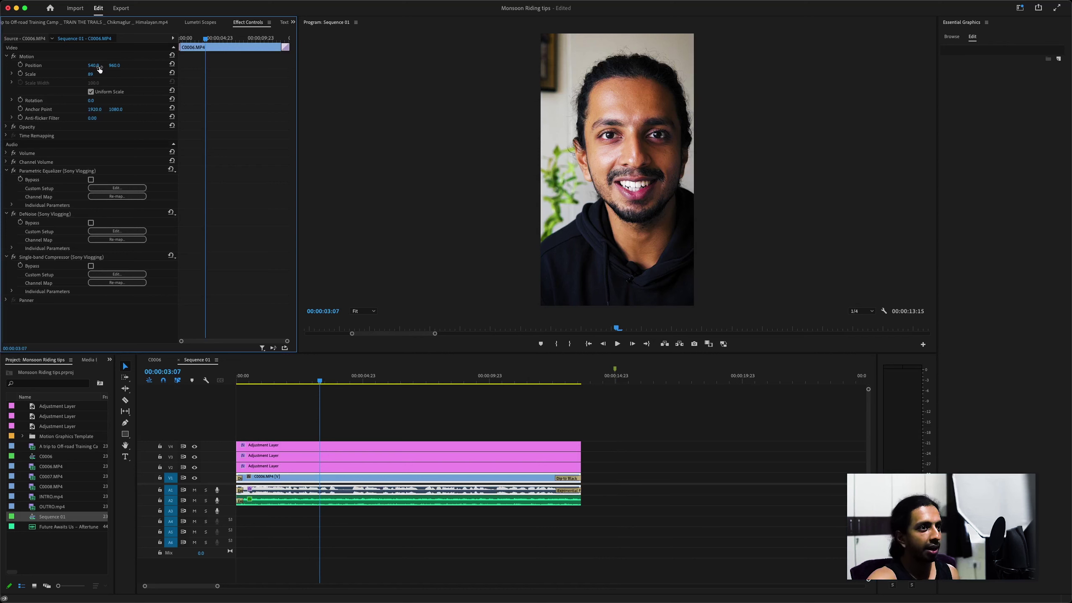
pyautogui.moveTo(93, 64); pyautogui.dragTo(50, 65)
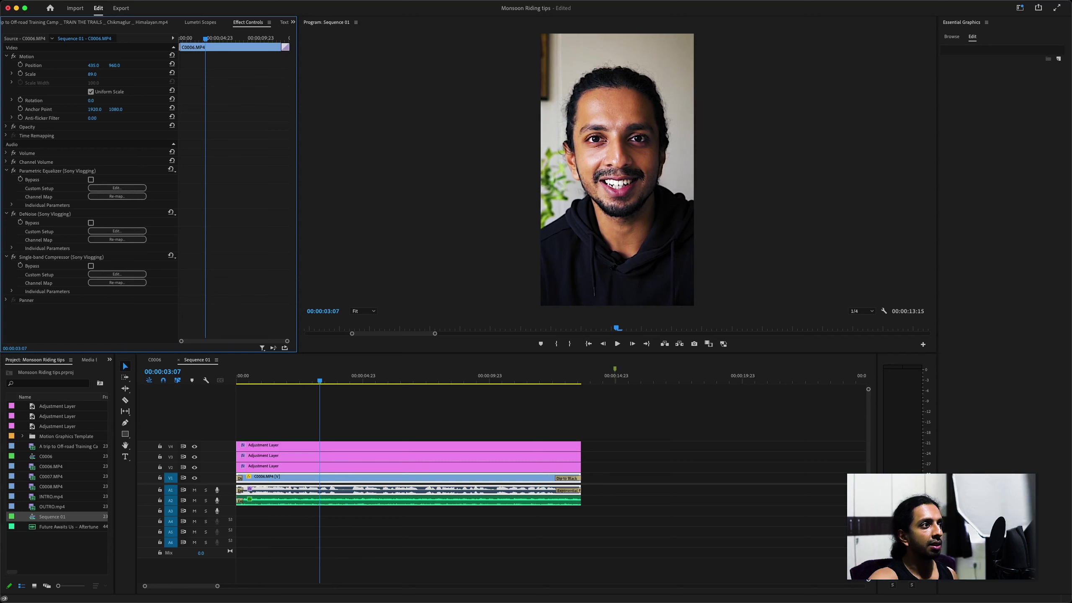
pyautogui.click(461, 395)
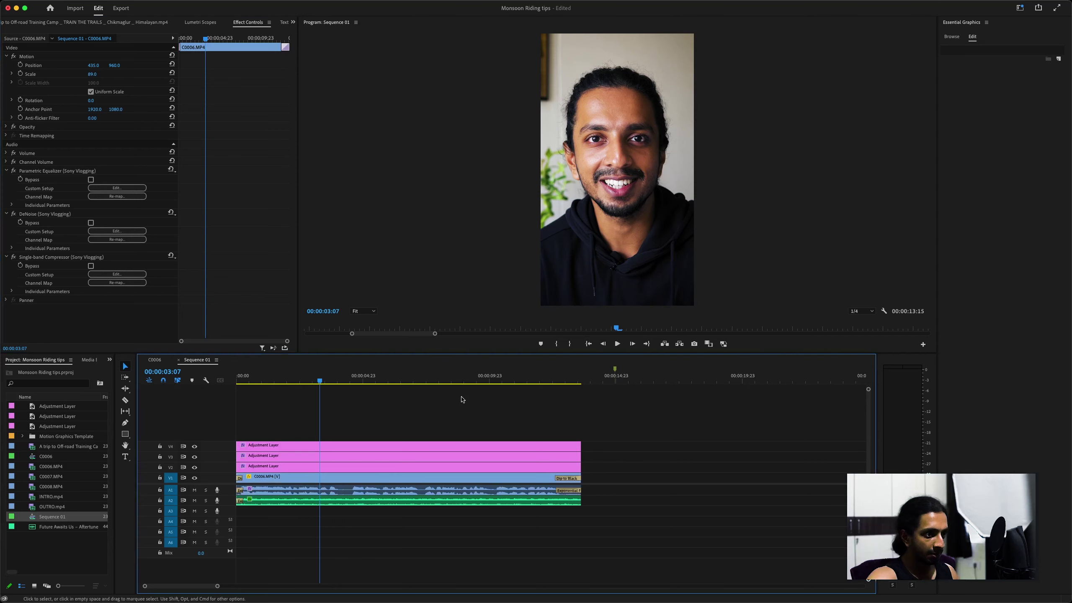
# Find the 05.instagram_quotes template and place it on V5 above the adjustment layers, ending at the 00:00:14:23 marker
pyautogui.click(576, 380)
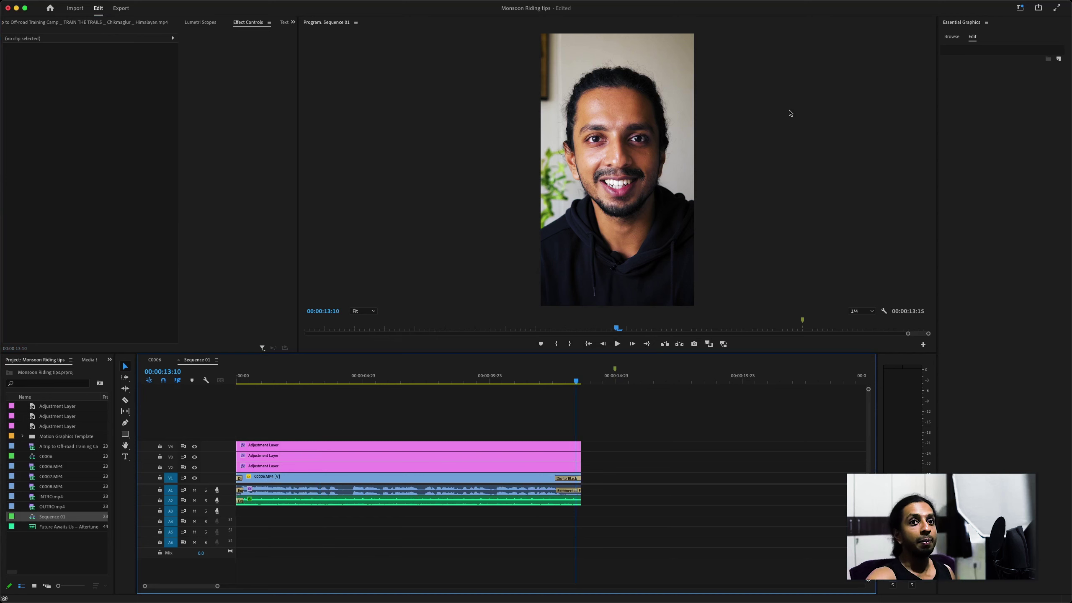
pyautogui.click(957, 36)
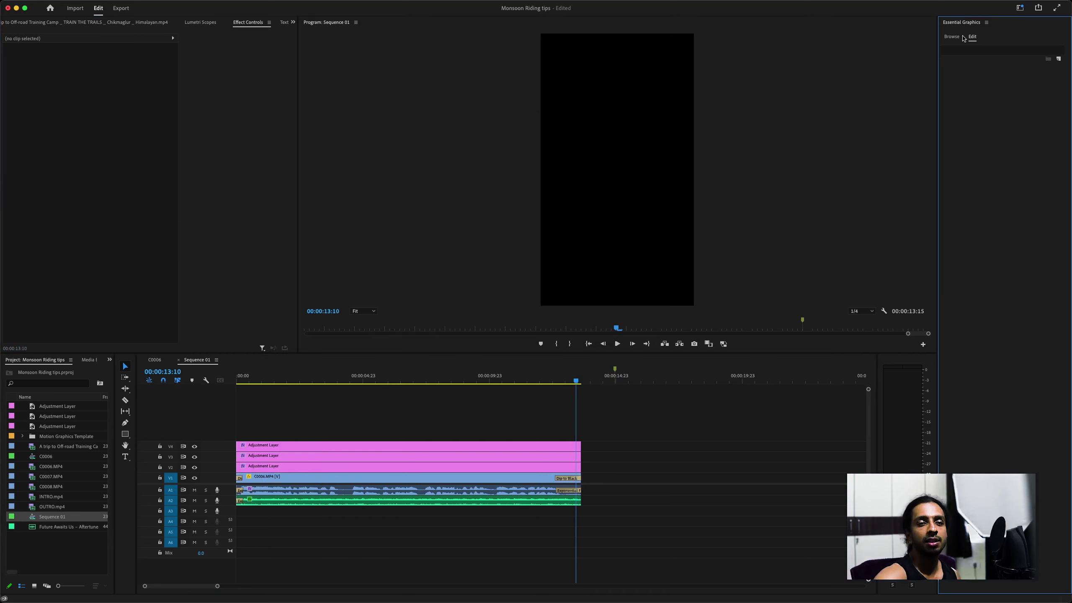
pyautogui.scroll(-15, 1018, 294)
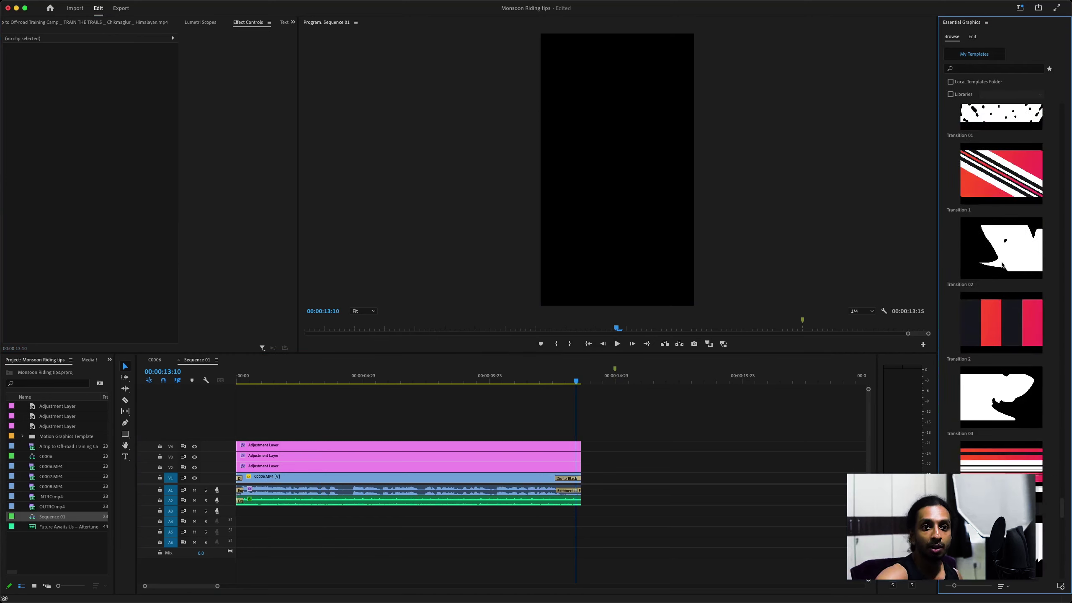
pyautogui.scroll(15, 1010, 207)
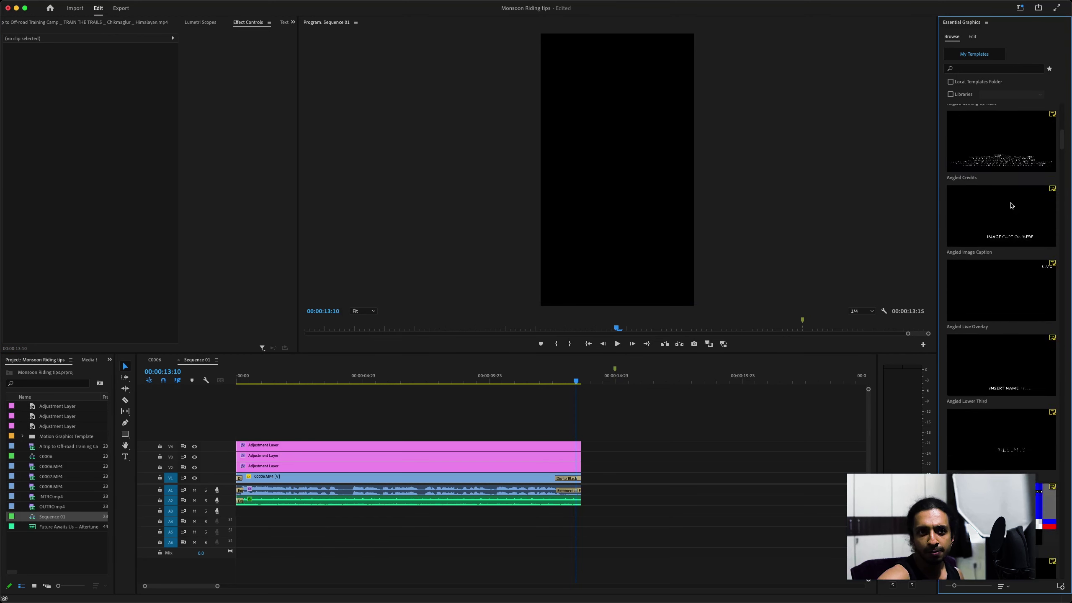
pyautogui.scroll(-8, 1013, 206)
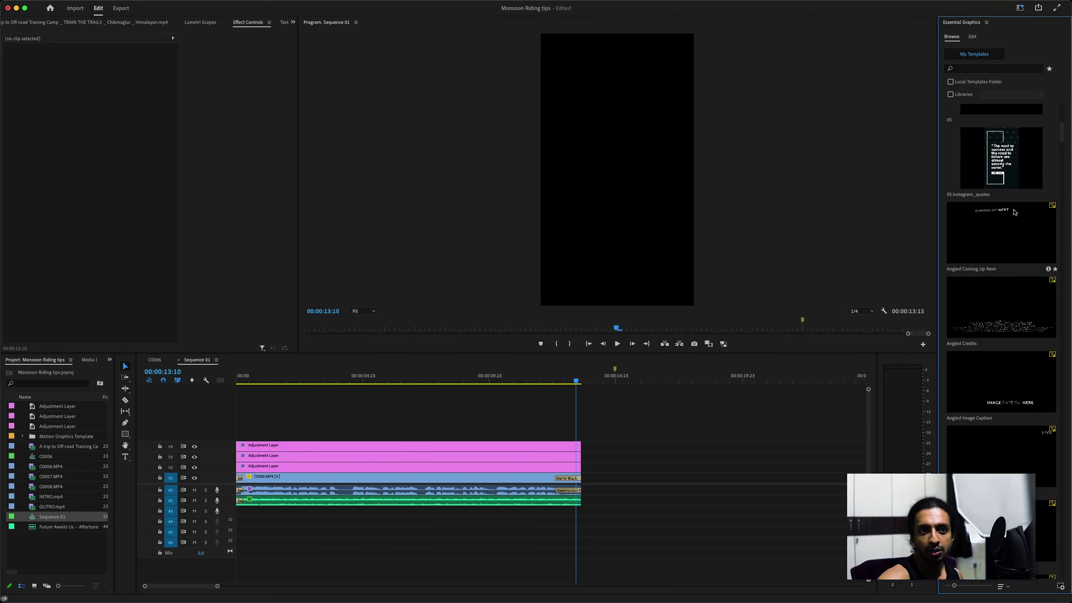
pyautogui.moveTo(1007, 161); pyautogui.dragTo(440, 391)
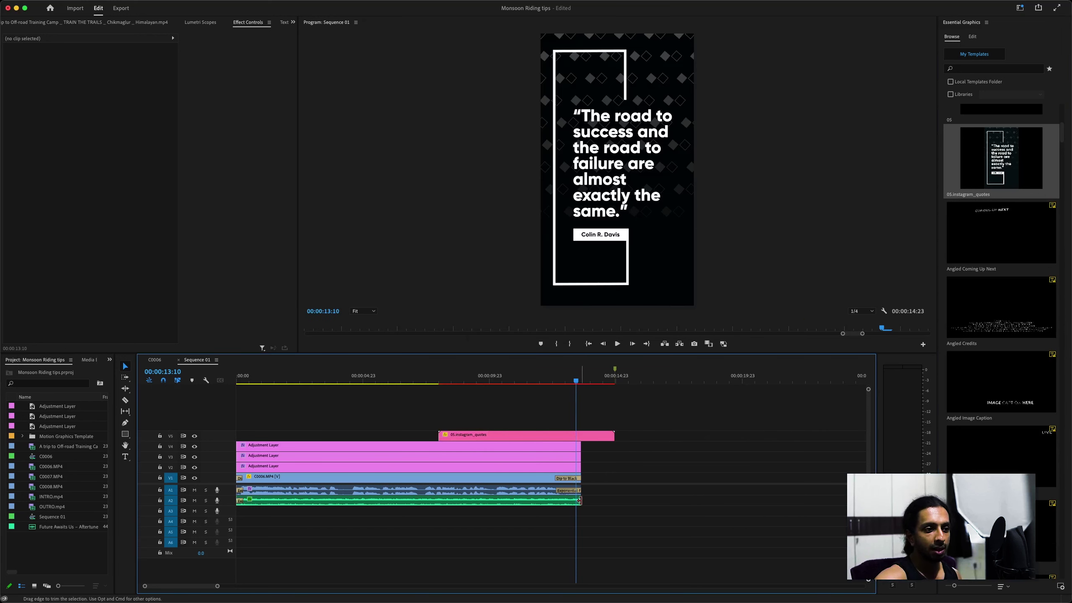
# Extend the music on A2 to the end of the quote graphic and add an Exponential Fade at its end
pyautogui.moveTo(582, 501); pyautogui.dragTo(614, 501)
pyautogui.click(110, 359)
pyautogui.click(126, 408)
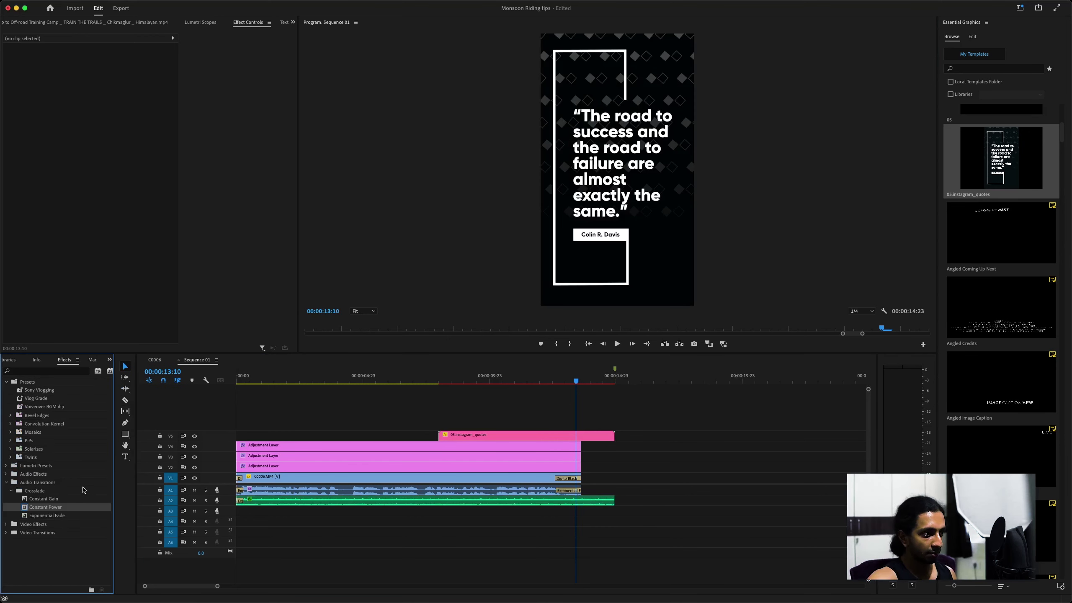
pyautogui.moveTo(53, 514); pyautogui.dragTo(612, 500)
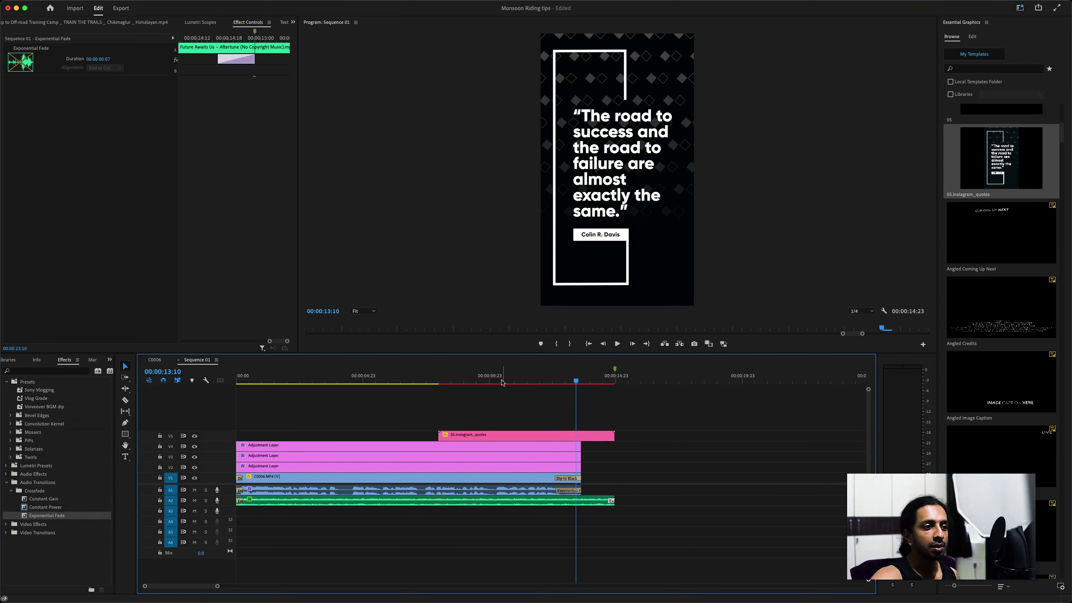
# Set the quote graphic's texts to "3 best monsoon riding tips to make your ride in the rain safer." at size 137 and "Link below"
pyautogui.click(429, 378)
pyautogui.press('space')
pyautogui.click(539, 435)
pyautogui.click(994, 165)
pyautogui.write('3 best monsoon riding tips to make your ride in the rain')
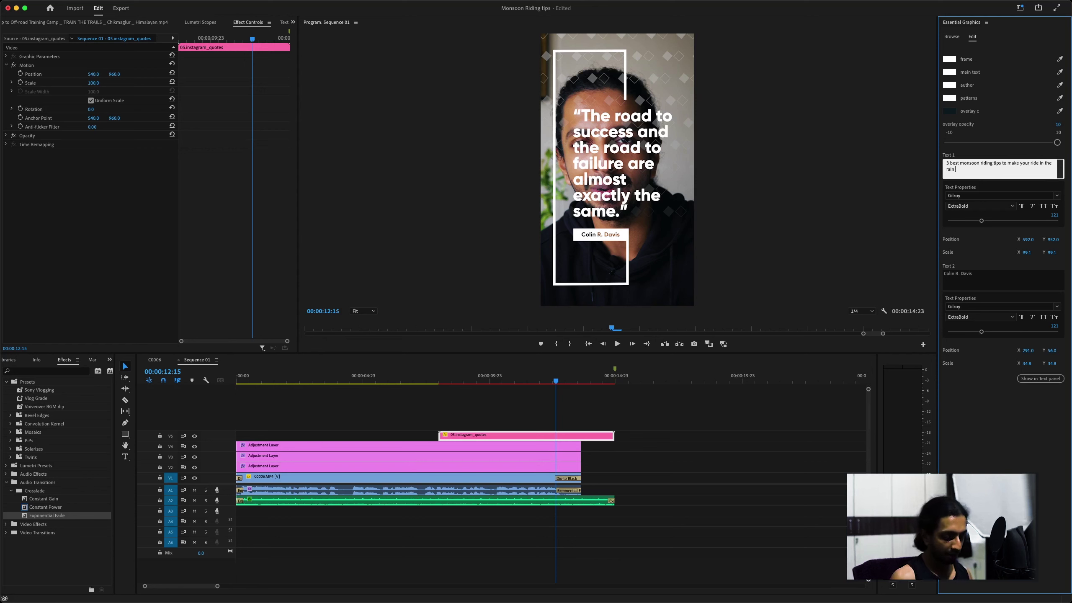
pyautogui.write(' safer.')
pyautogui.moveTo(981, 220); pyautogui.dragTo(985, 221)
pyautogui.click(964, 283)
pyautogui.write('Link below')
# Split the music where the C0006 clip ends and add a Constant Power crossfade at the cut
pyautogui.click(460, 495)
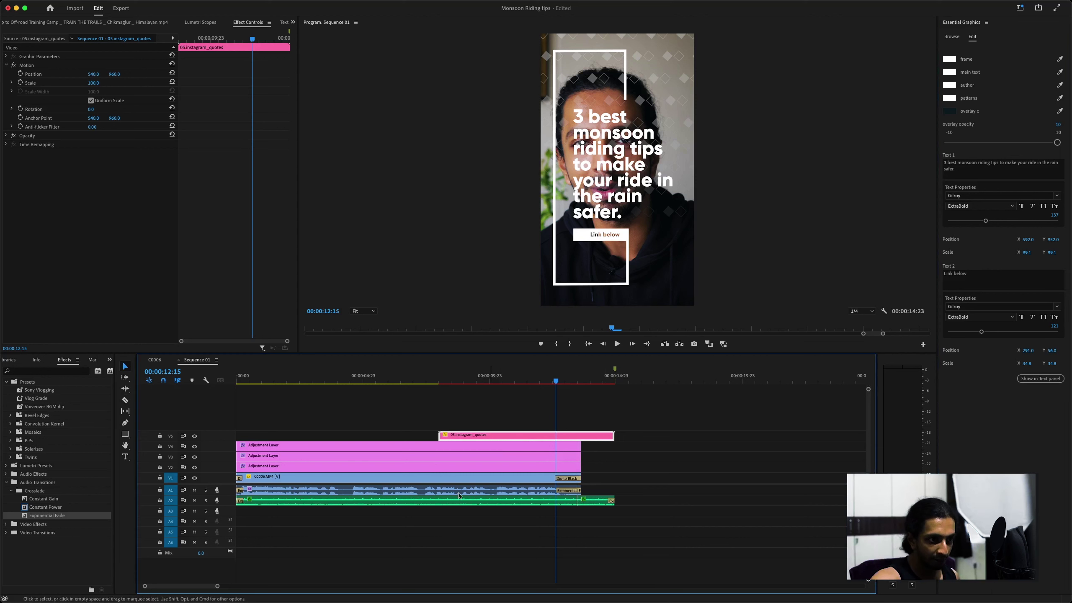
pyautogui.moveTo(45, 507); pyautogui.dragTo(583, 509)
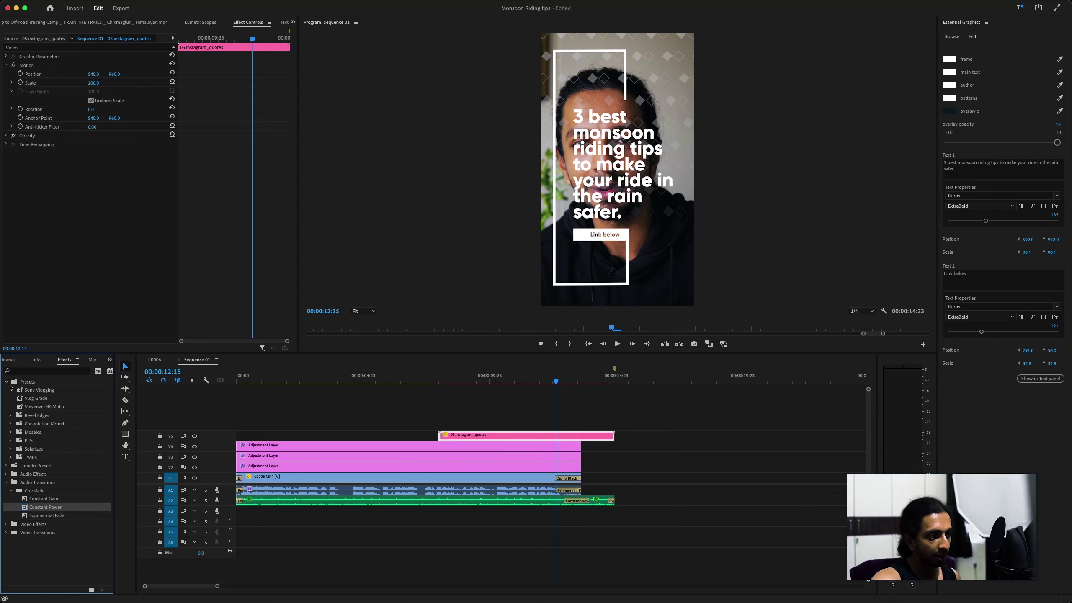
# Remove the Simple Parametric EQ from the closing music segment and set that segment's audio gain
pyautogui.click(601, 503)
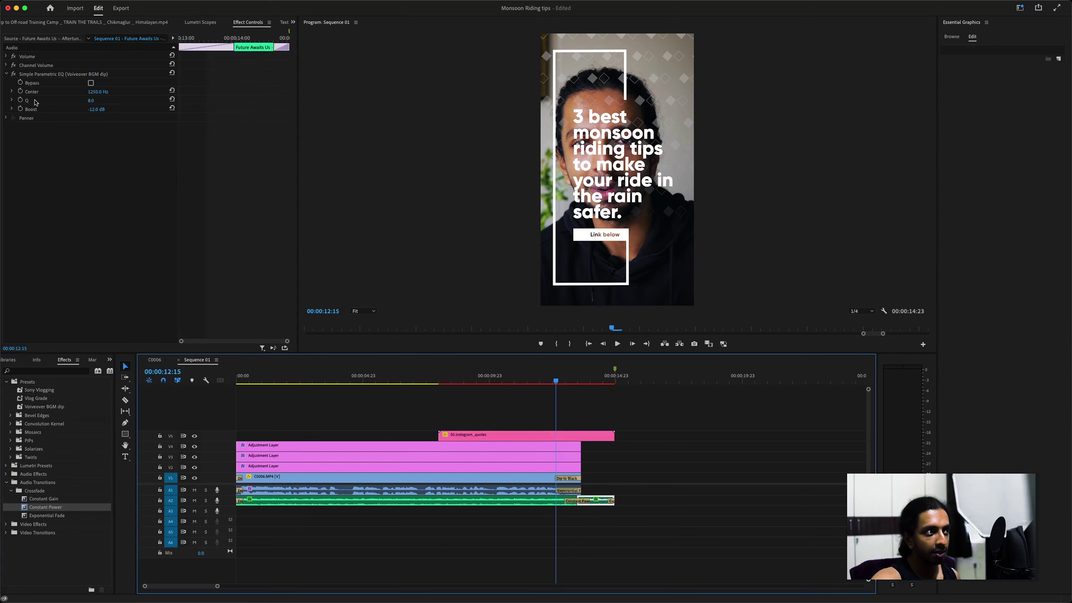
pyautogui.click(37, 76)
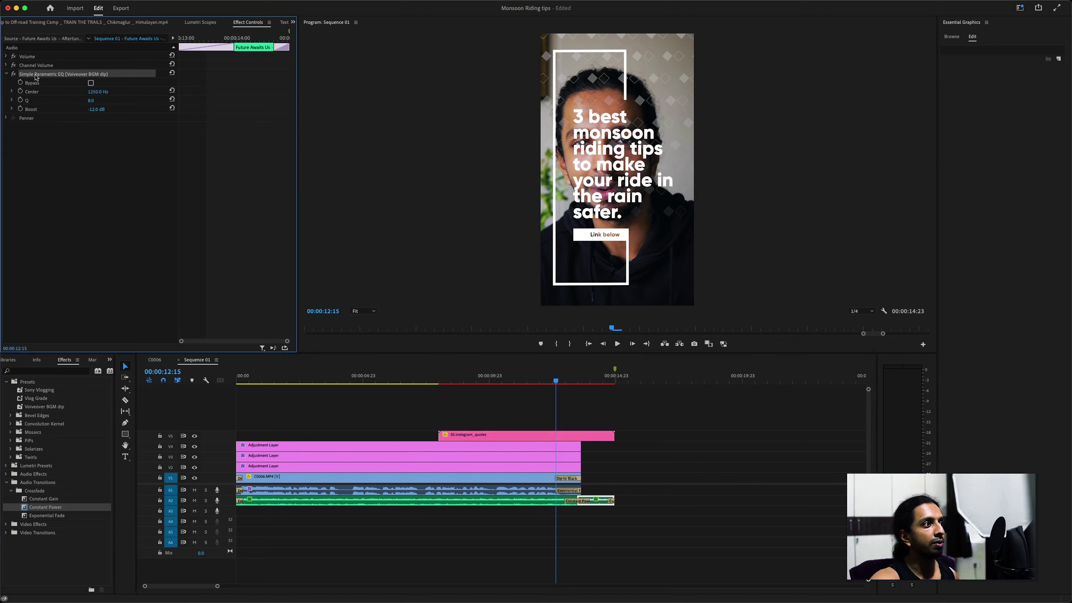
pyautogui.press('Delete')
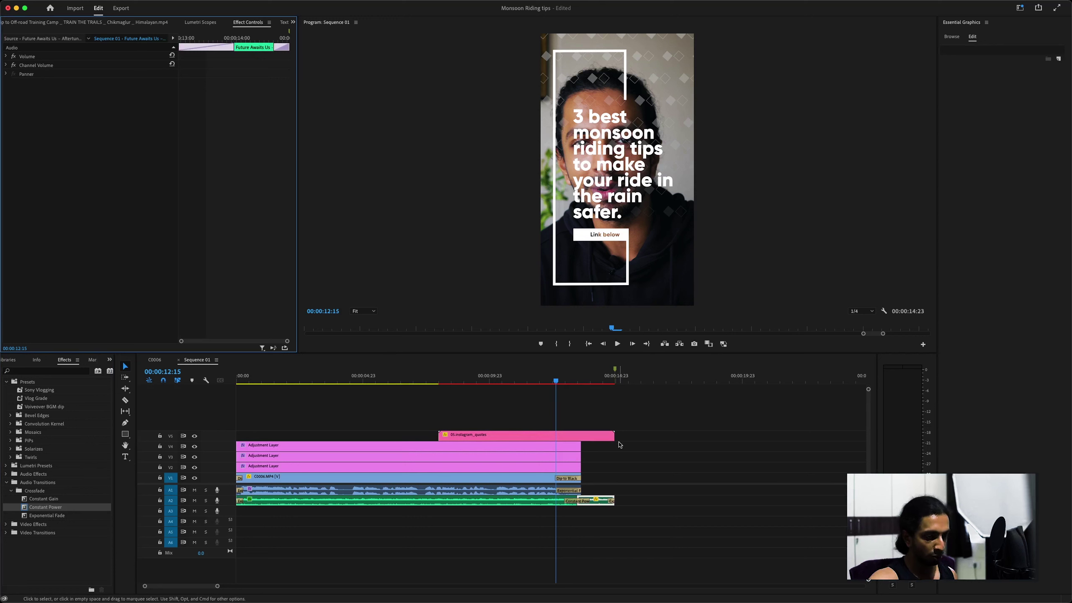
pyautogui.click(595, 502)
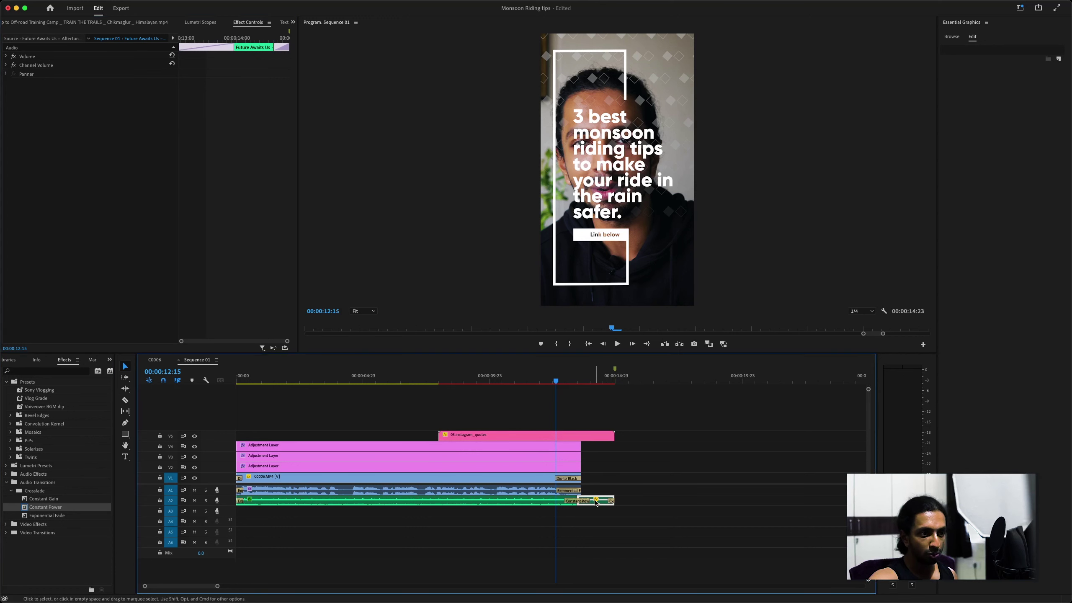
pyautogui.press('g')
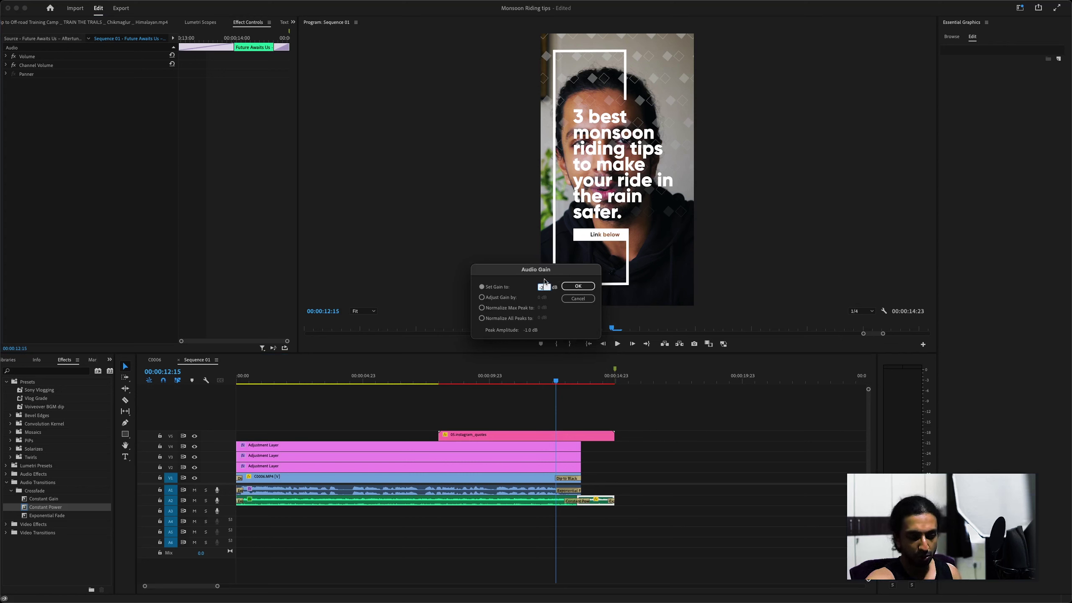
pyautogui.click(577, 286)
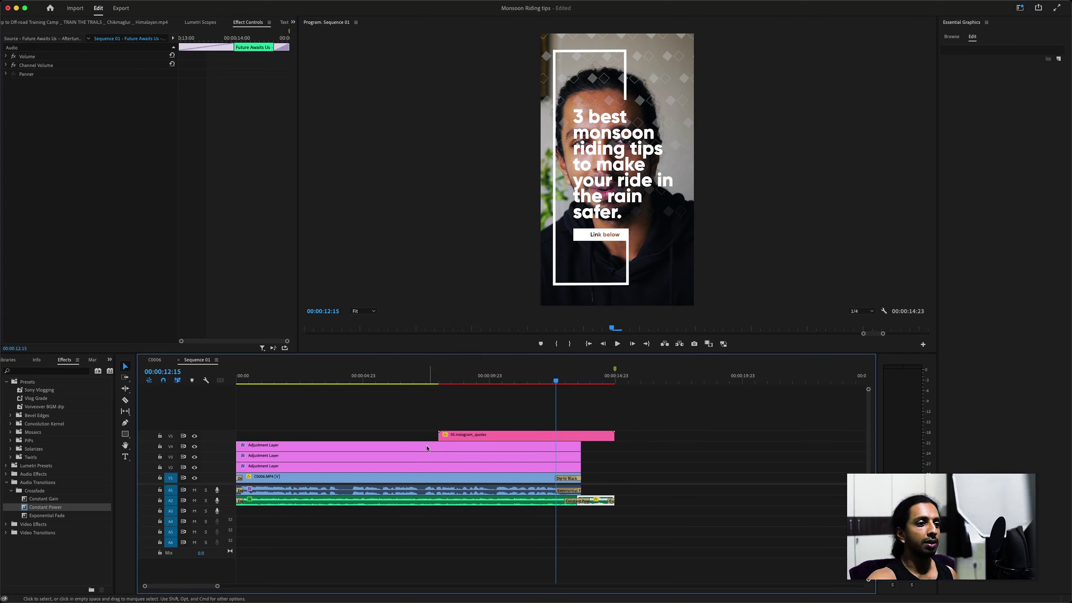
# Play Sequence 01 from 00:00:06:14 to check the quote graphic and the music at the ending
pyautogui.click(403, 381)
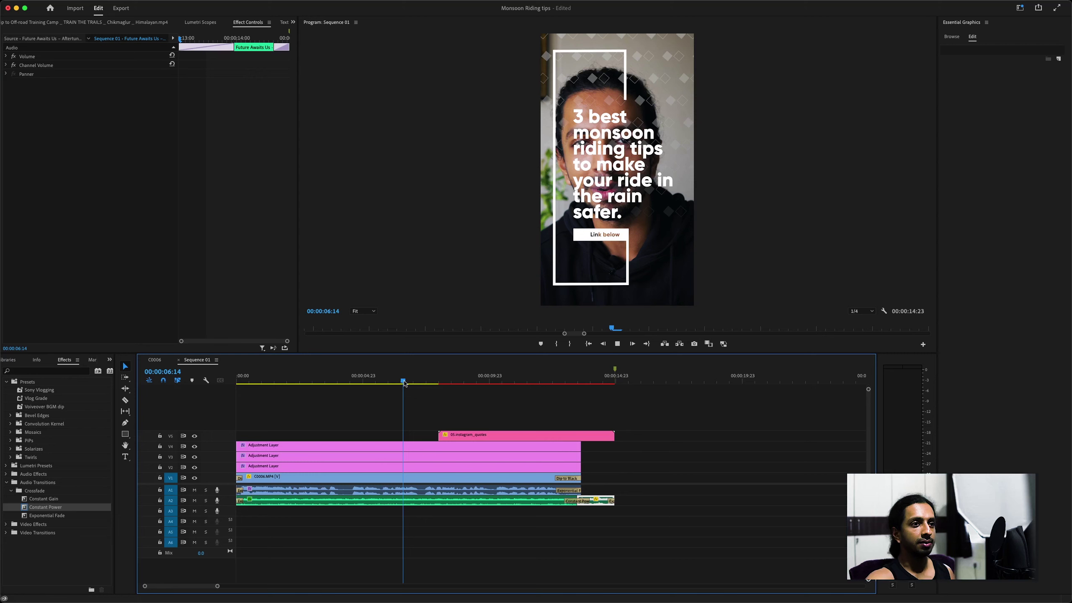
pyautogui.press('space')
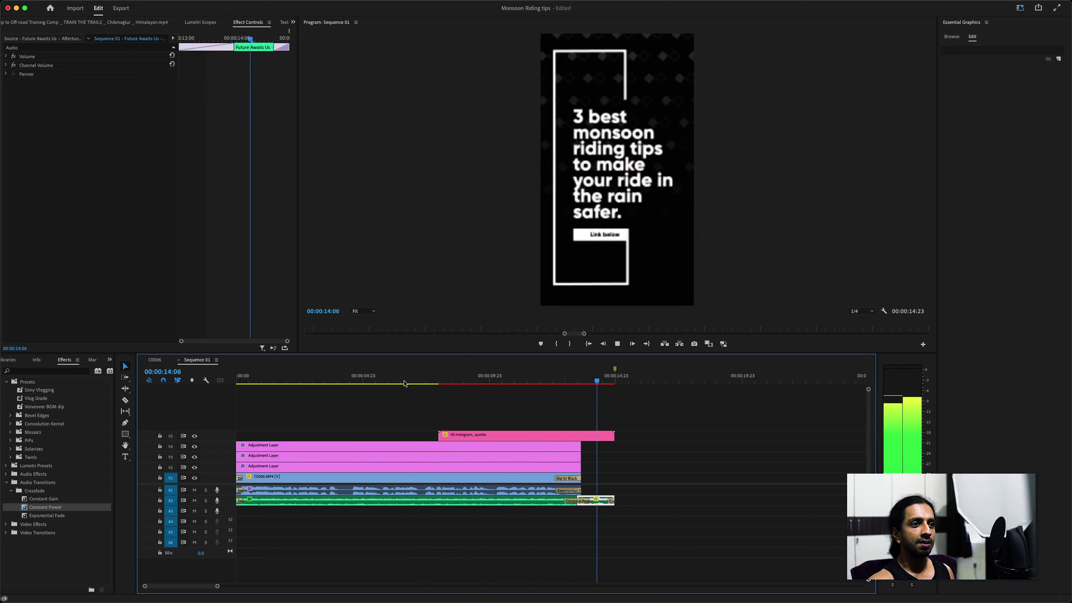
pyautogui.press('space')
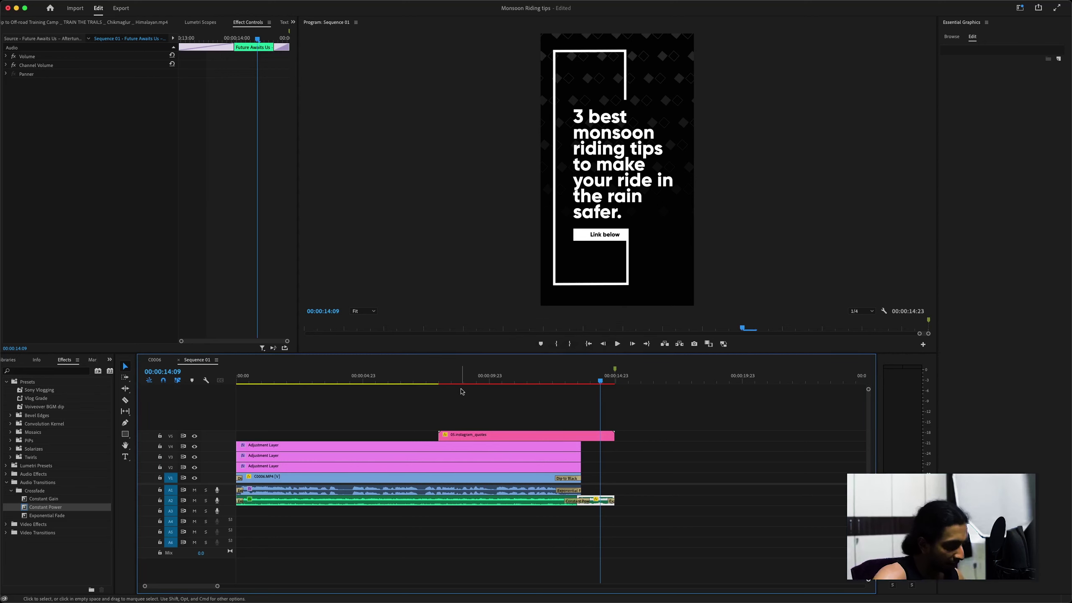
# Open the media export settings for Sequence 01 and choose the Match Source - Adaptive High Bitrate preset
pyautogui.moveTo(105, 3)
pyautogui.click(72, 4)
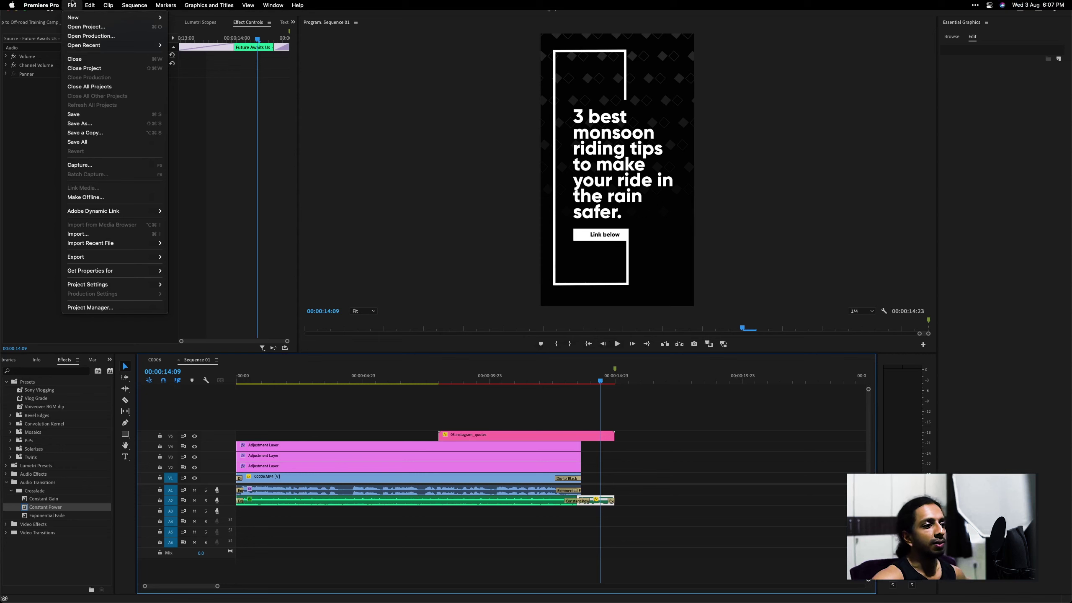
pyautogui.moveTo(123, 256)
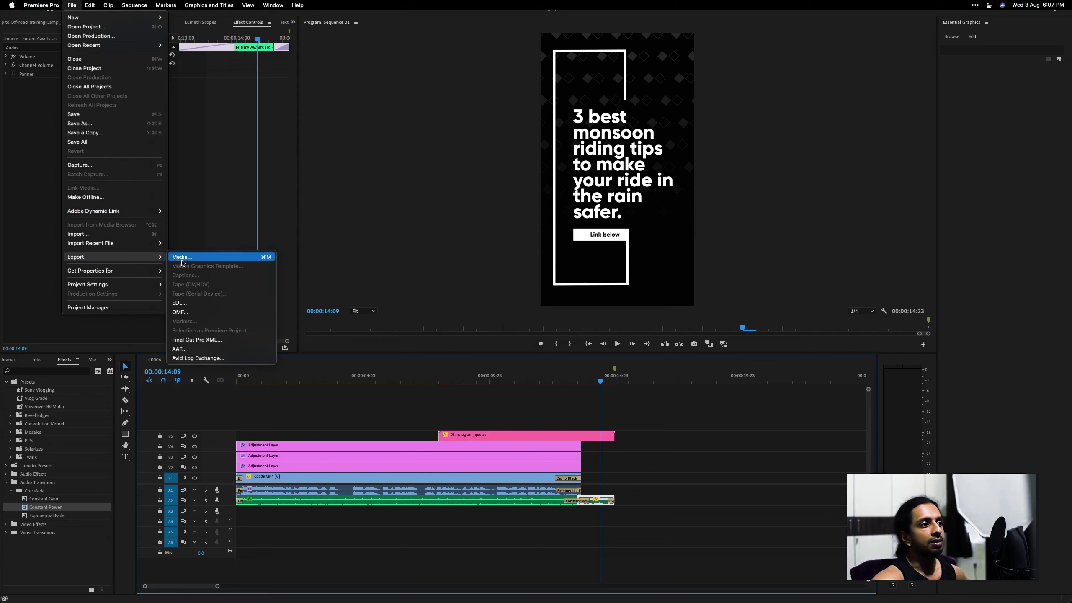
pyautogui.click(182, 258)
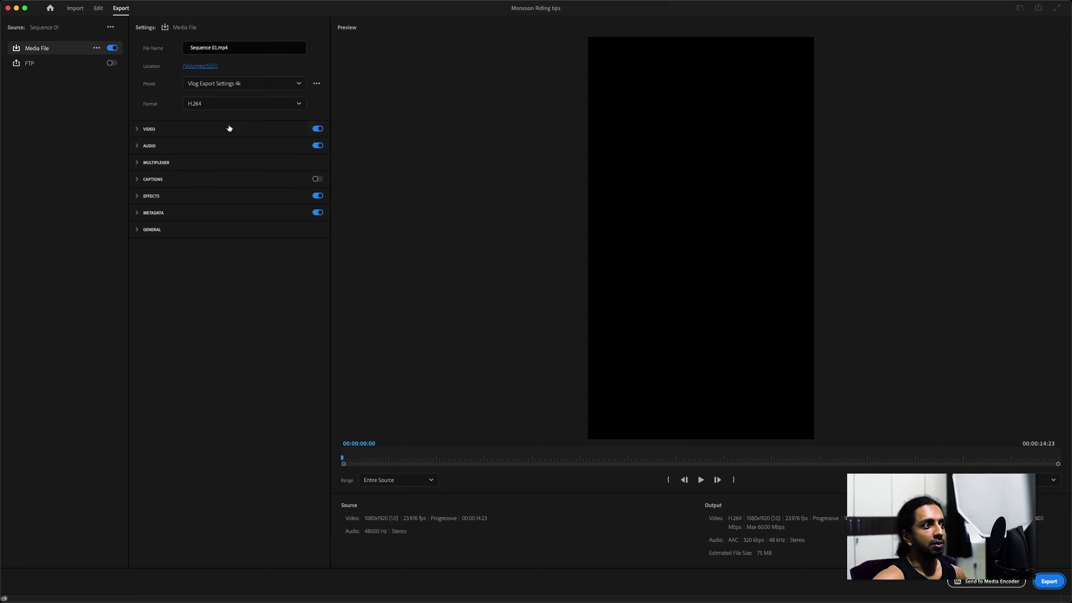
pyautogui.click(249, 87)
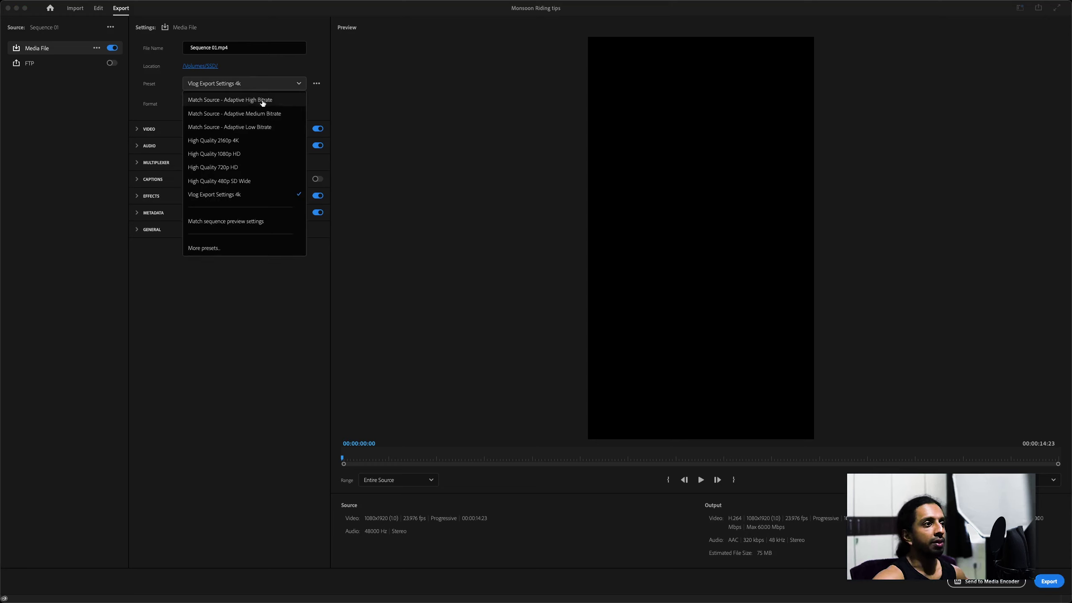
pyautogui.click(240, 103)
# Expand the full video export settings and enable Render at Maximum Depth
pyautogui.click(168, 134)
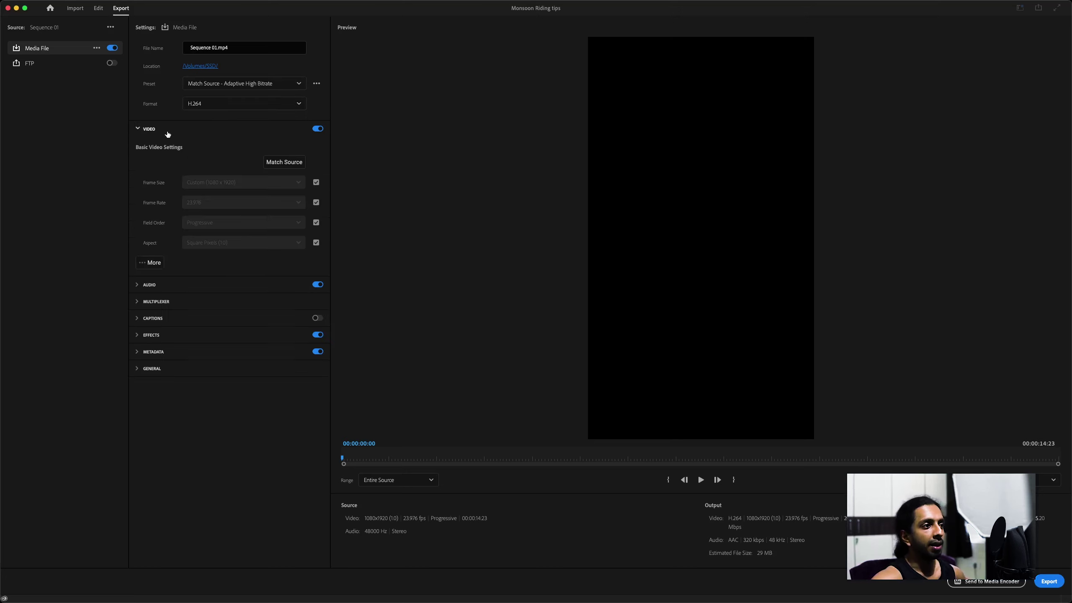
pyautogui.click(153, 266)
pyautogui.click(147, 282)
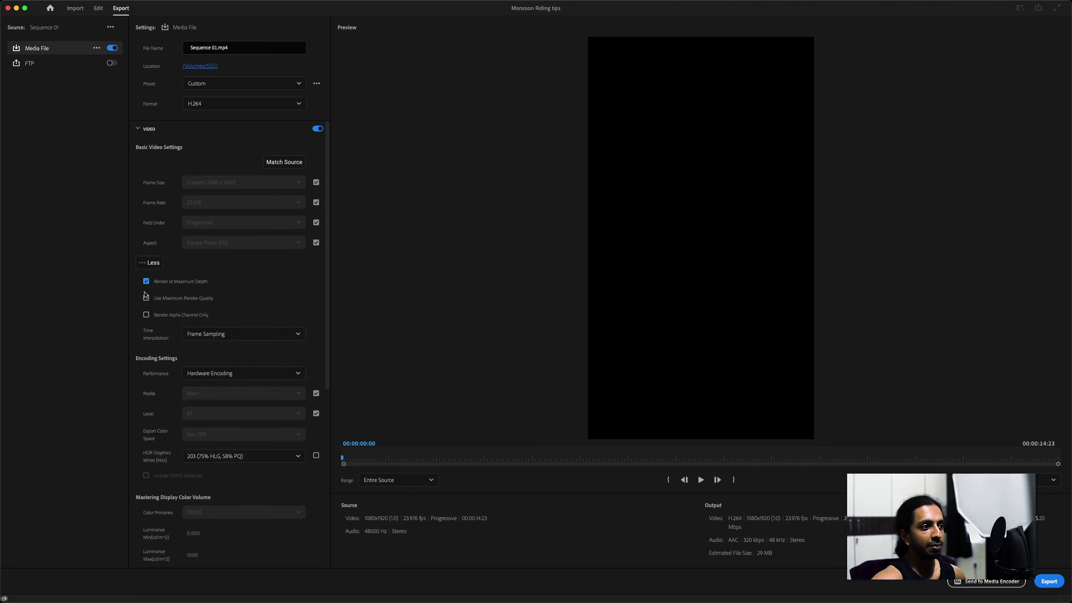
pyautogui.scroll(-10, 231, 415)
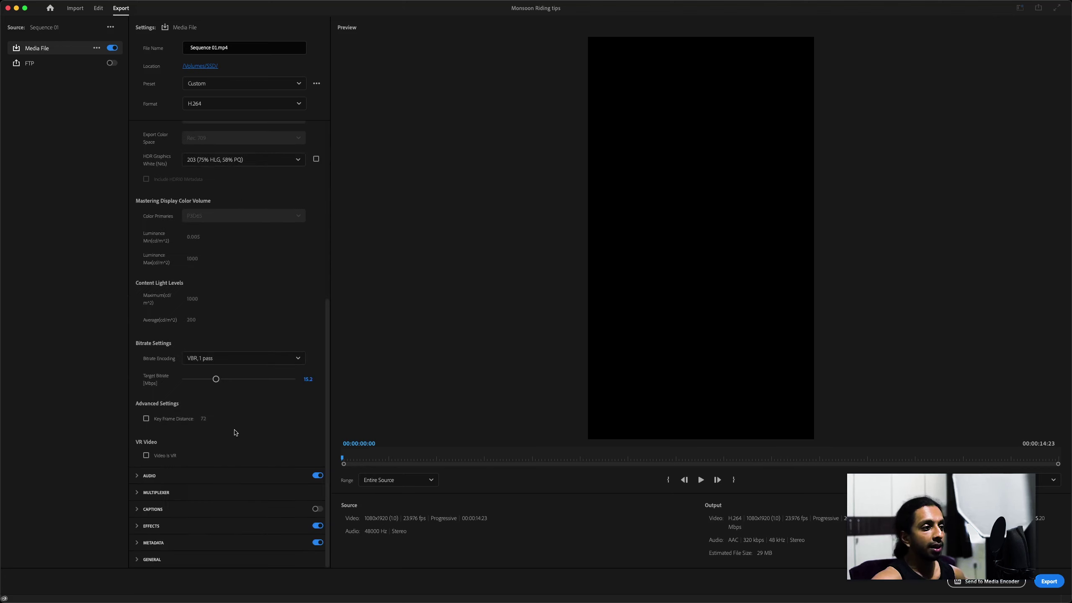